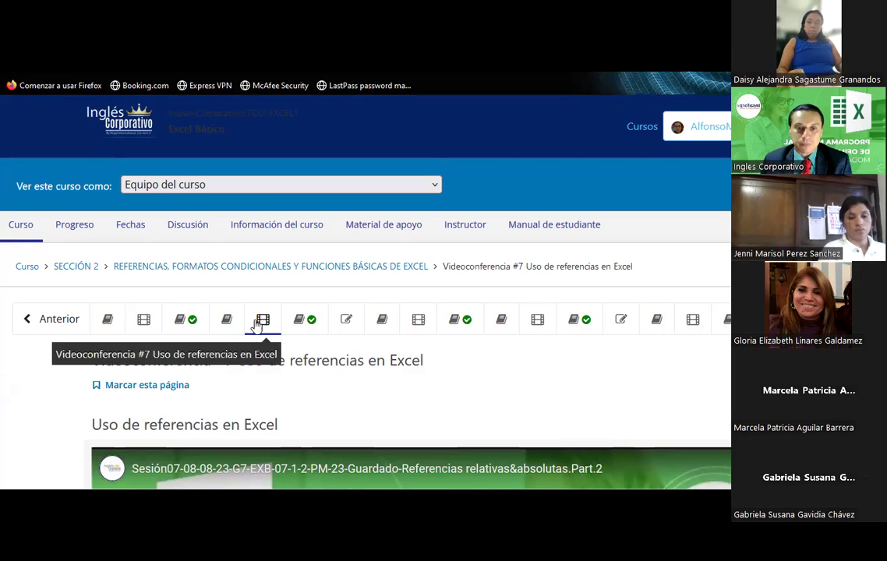
Step: Browse the Videoconferencia #6 Referencias relativas y absolutas unit
scroll(257, 337, down, 3)
scroll(258, 327, down, 2)
scroll(258, 328, up, 2)
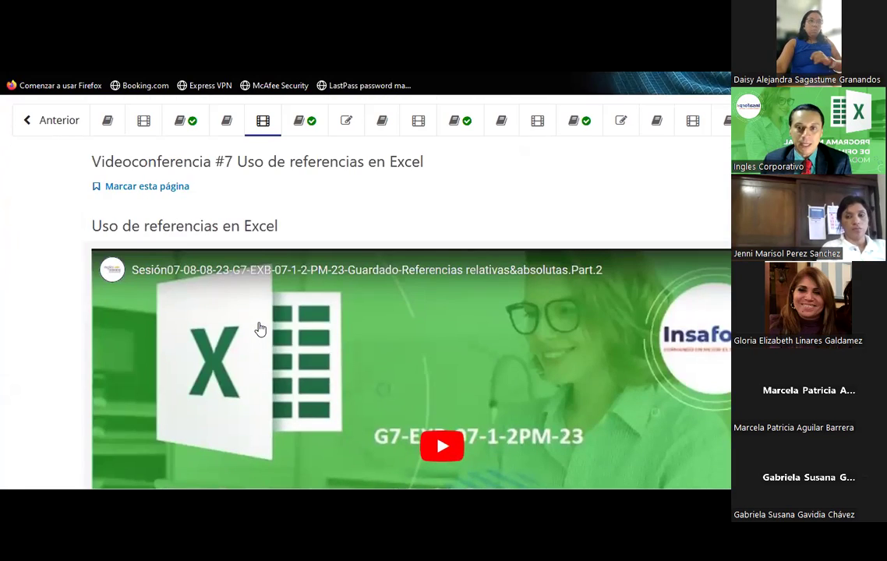
scroll(258, 328, up, 1)
scroll(168, 267, up, 1)
click(144, 253)
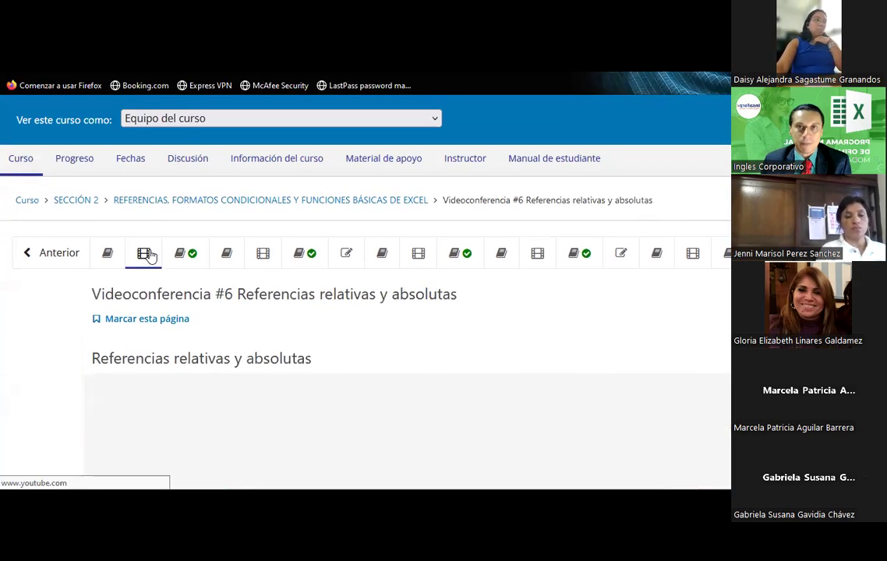
scroll(324, 328, down, 2)
scroll(327, 328, down, 1)
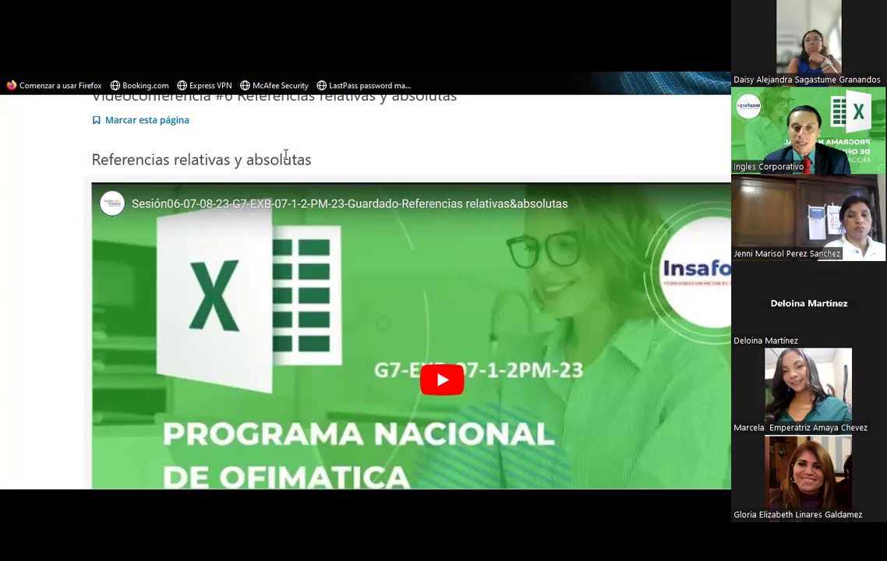
Step: Move through the #7 unit on to the Videoconferencia #8 Formatos condicionales unit
scroll(285, 156, up, 2)
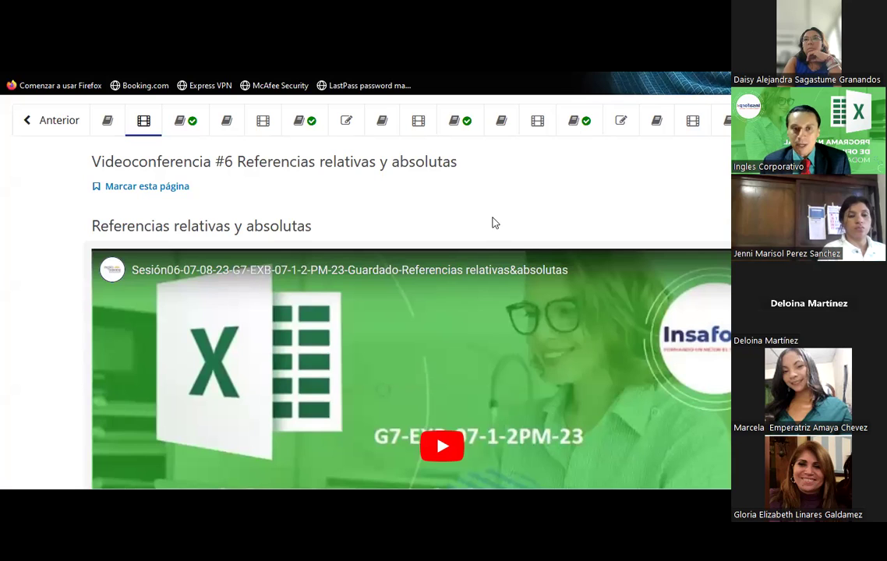
scroll(503, 210, up, 2)
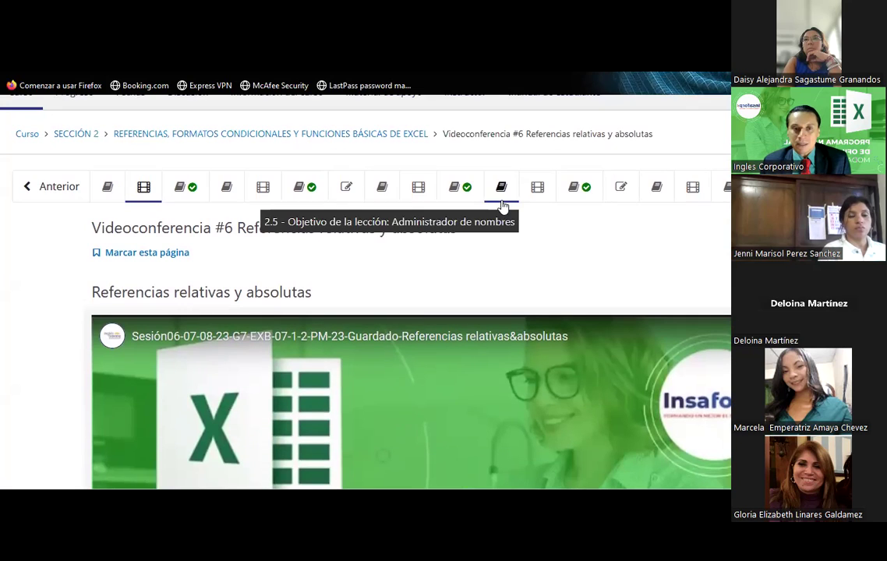
click(275, 194)
scroll(525, 261, down, 2)
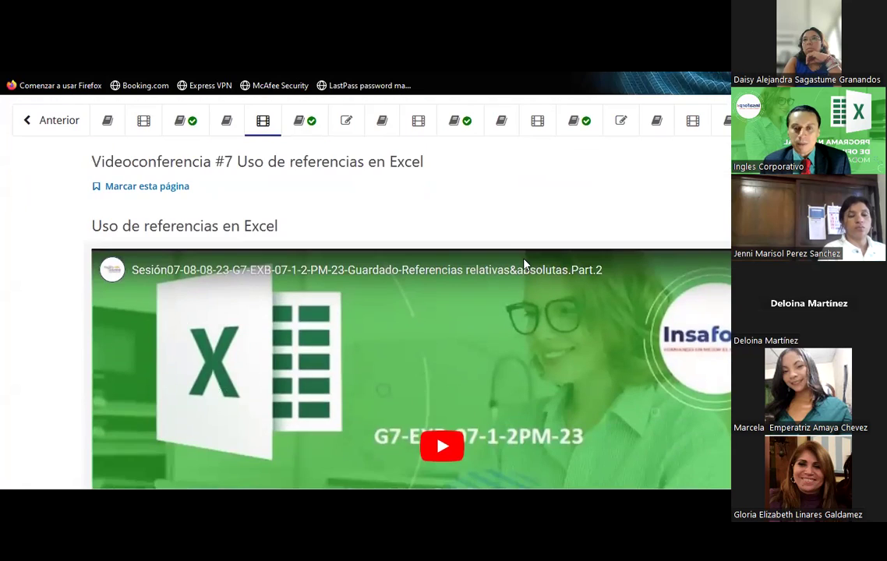
click(419, 122)
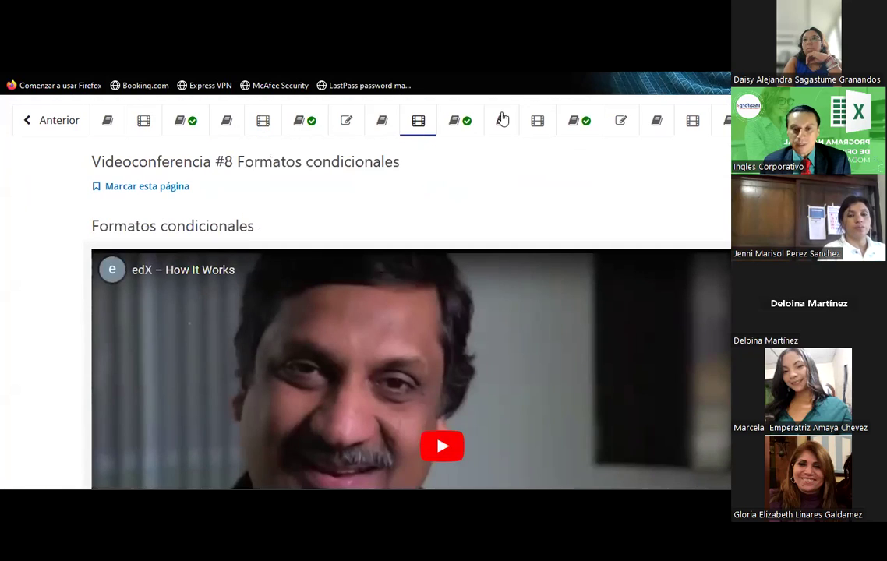
Step: Scroll through the gradebook's student rows of HW 01–04, HW Promedio and Midterm scores
scroll(431, 234, up, 3)
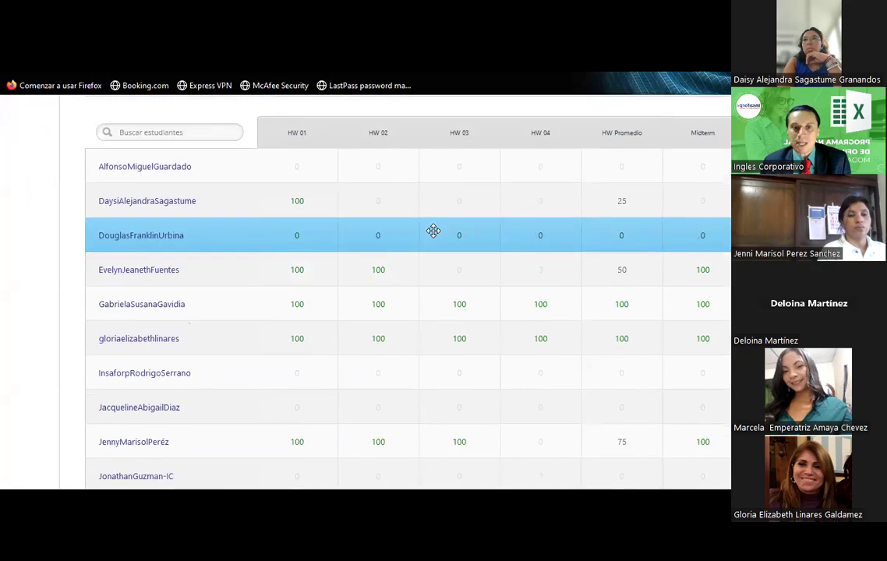
scroll(434, 230, up, 2)
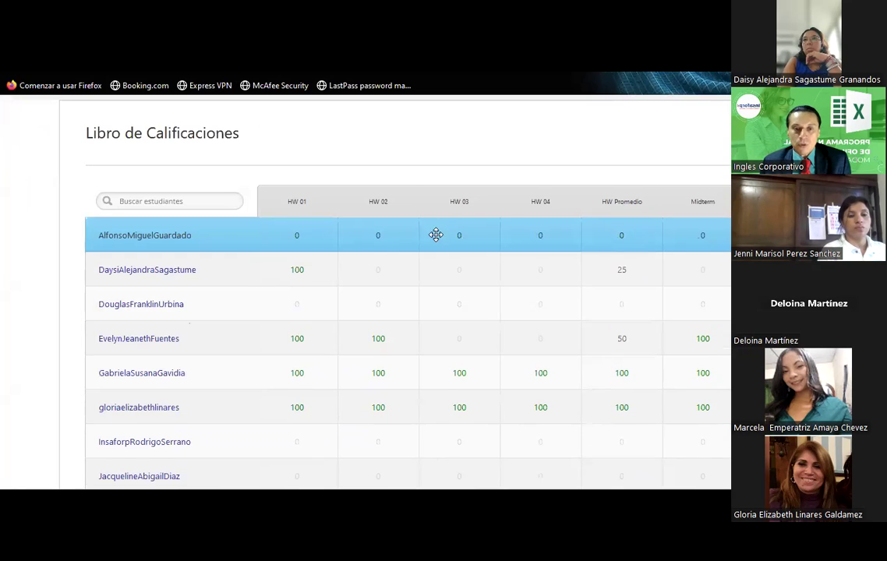
scroll(436, 235, down, 3)
scroll(434, 235, down, 2)
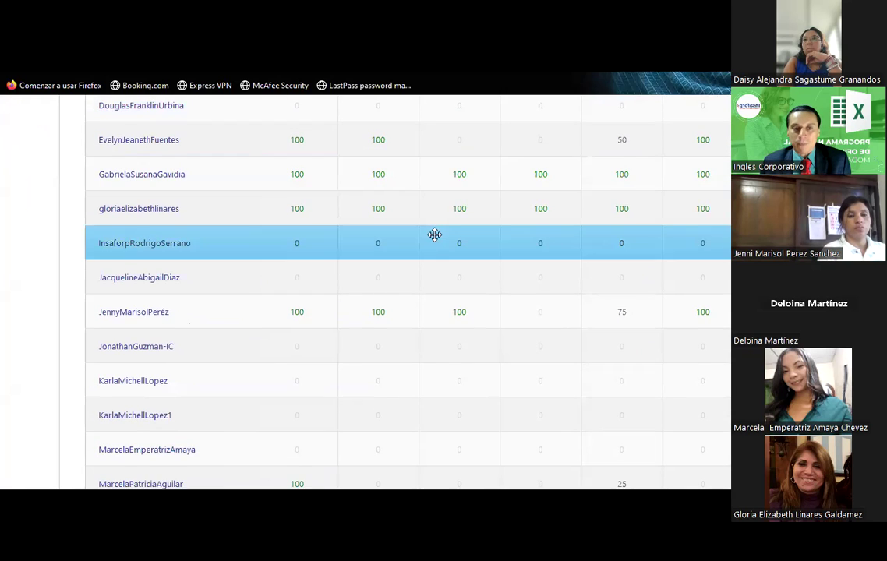
scroll(435, 234, down, 2)
scroll(434, 234, down, 2)
scroll(434, 234, down, 1)
scroll(434, 233, down, 1)
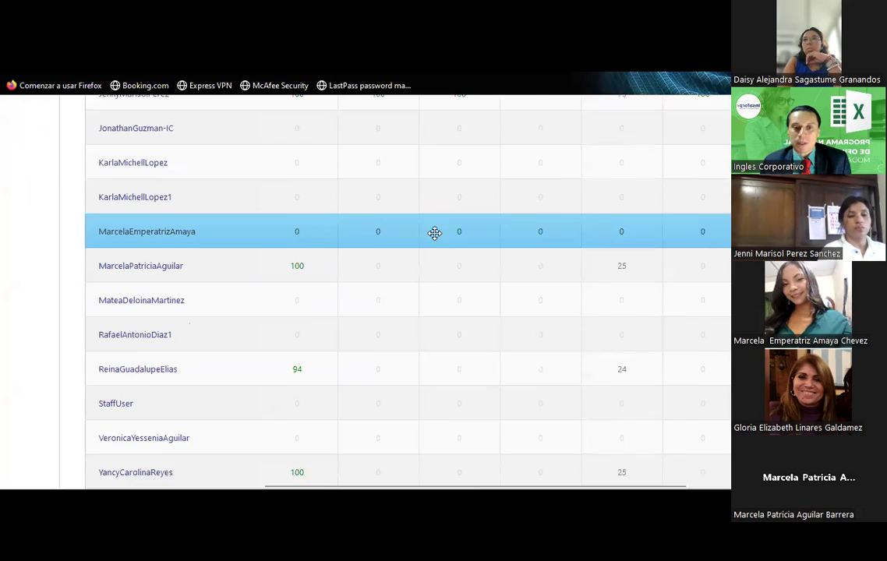
scroll(434, 233, down, 3)
scroll(331, 272, up, 1)
scroll(330, 272, up, 2)
scroll(332, 273, up, 3)
scroll(333, 273, up, 2)
scroll(332, 273, up, 2)
scroll(333, 273, up, 2)
scroll(351, 248, up, 2)
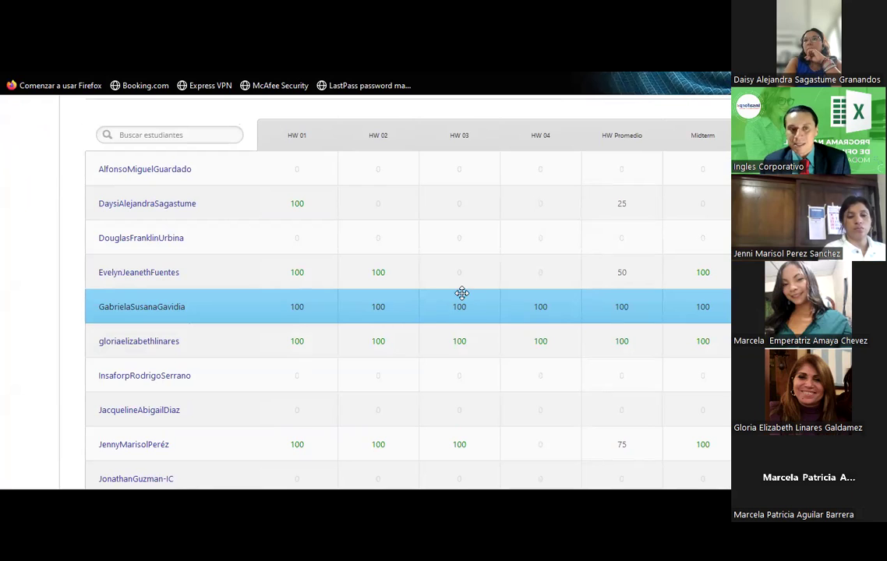
scroll(456, 276, down, 3)
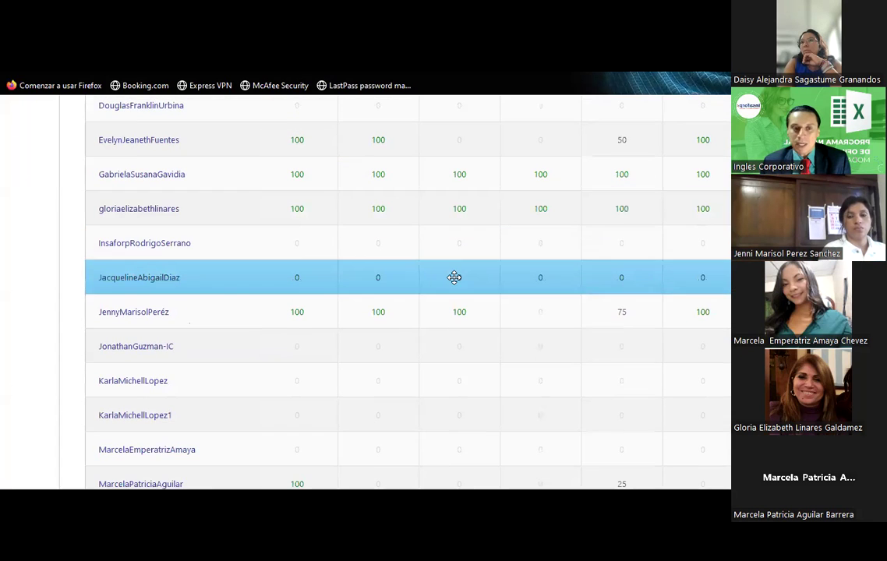
scroll(454, 277, down, 2)
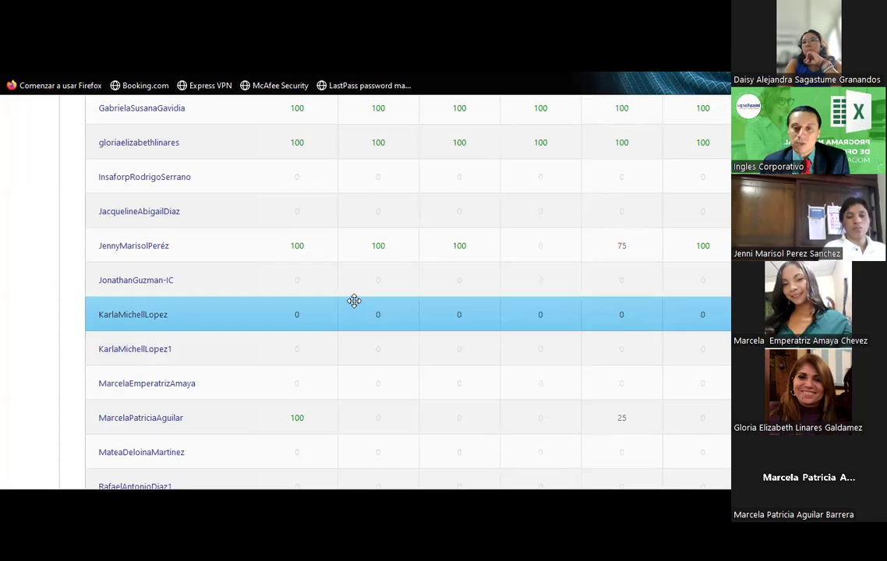
scroll(354, 300, down, 2)
scroll(354, 298, down, 2)
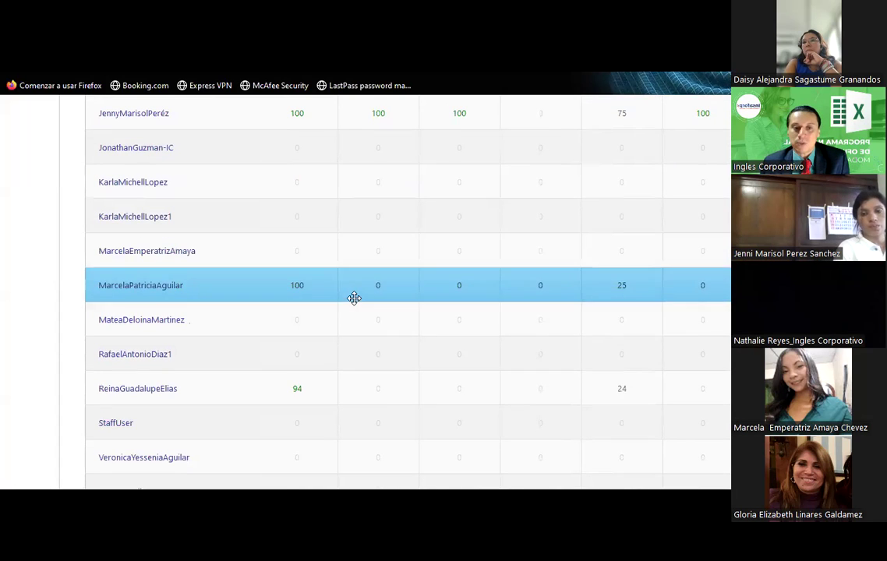
scroll(360, 357, down, 2)
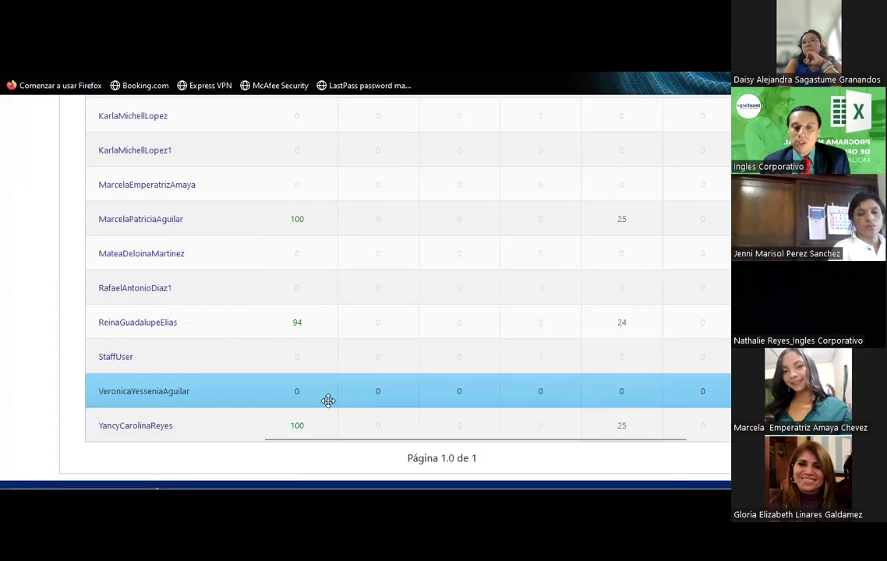
scroll(419, 374, up, 2)
scroll(420, 370, up, 2)
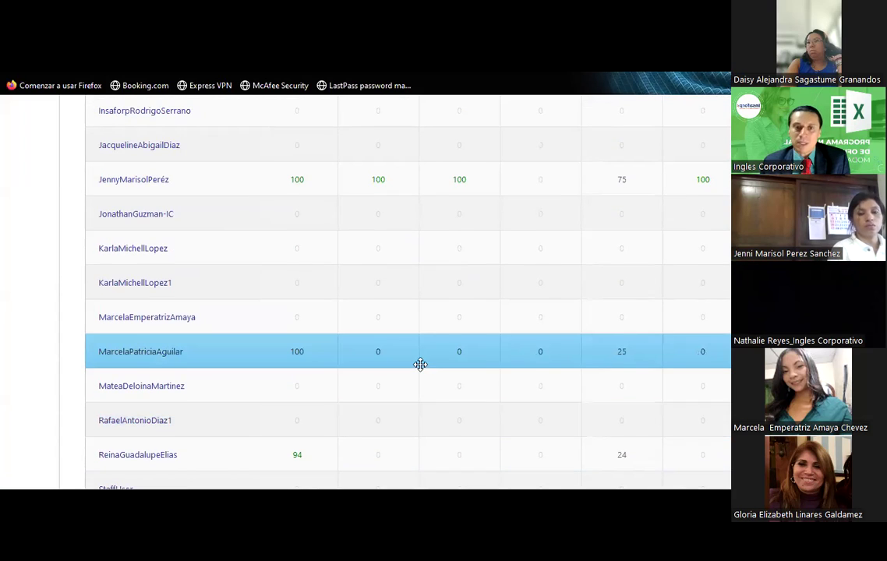
scroll(421, 359, up, 3)
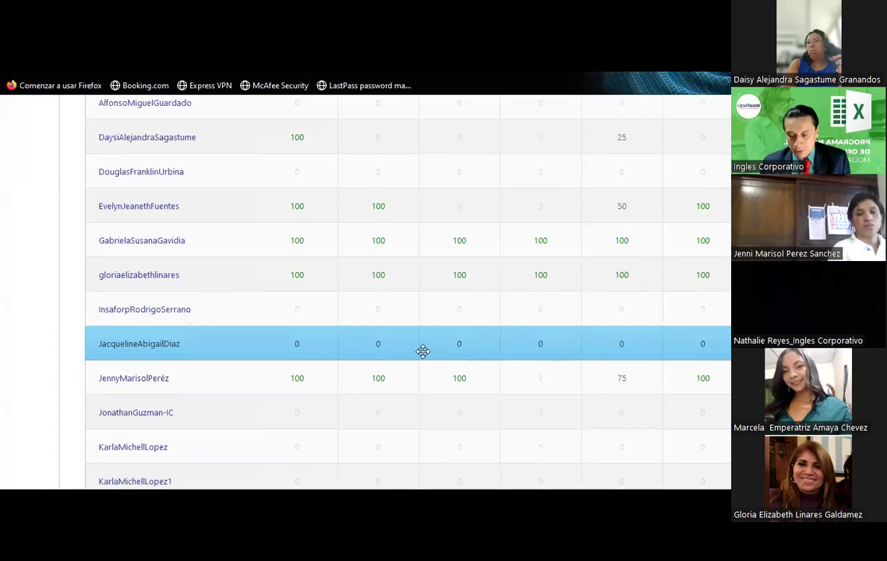
scroll(422, 355, up, 1)
scroll(422, 352, up, 1)
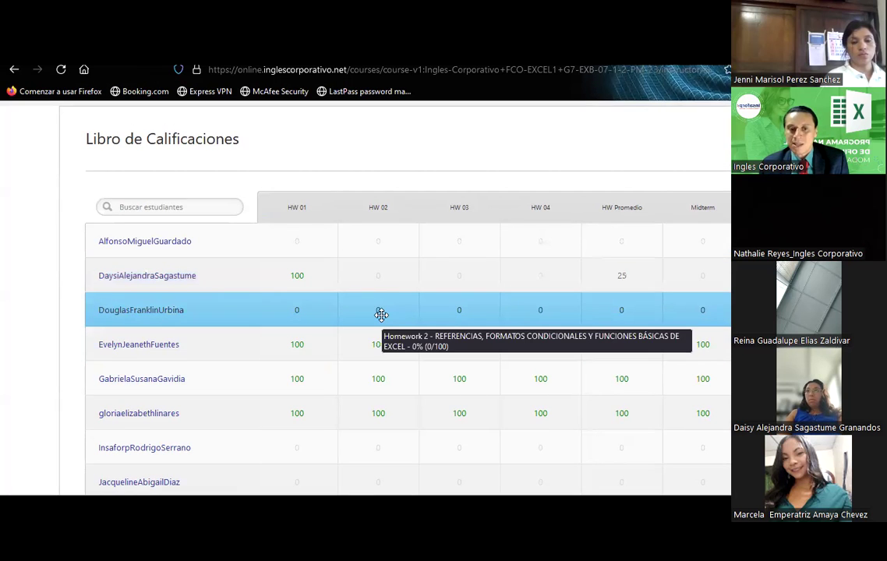
scroll(390, 314, down, 3)
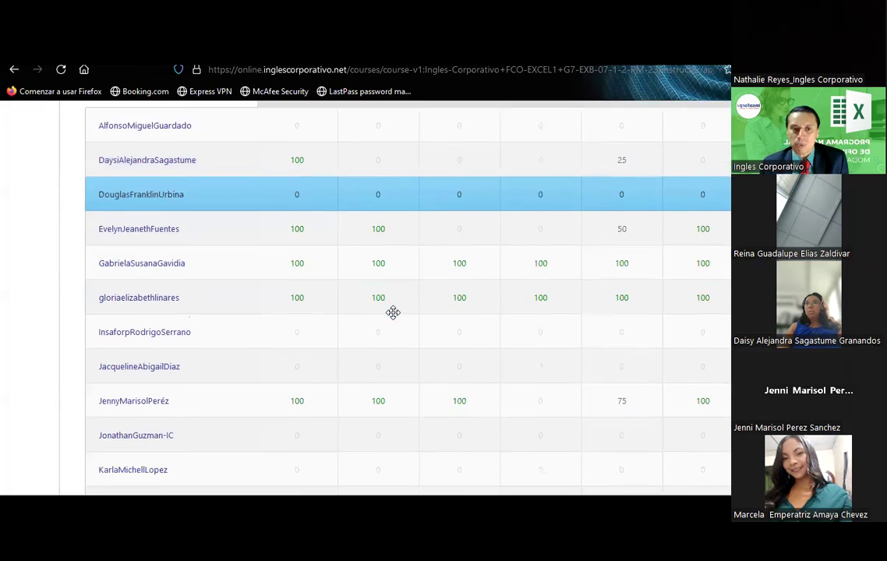
scroll(393, 313, down, 1)
scroll(393, 313, down, 2)
scroll(394, 315, down, 1)
scroll(394, 318, down, 1)
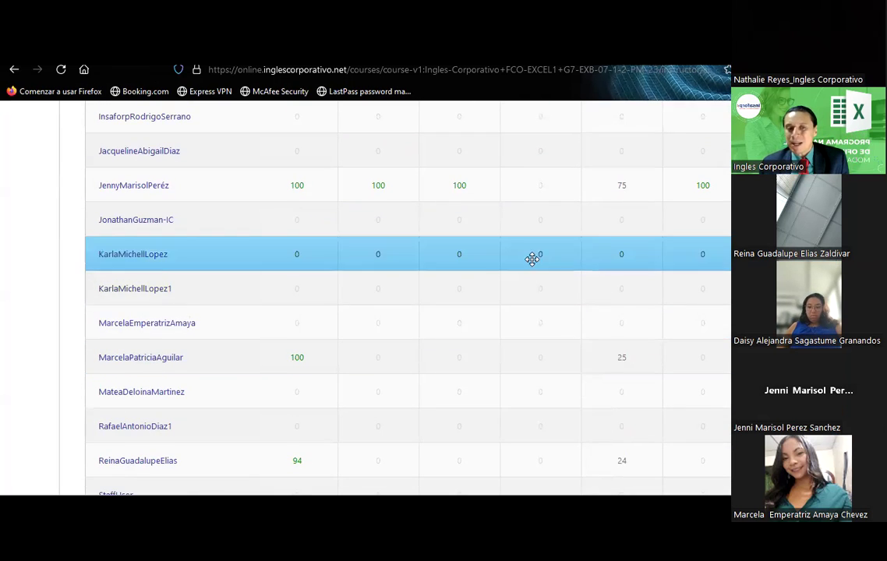
scroll(532, 258, down, 2)
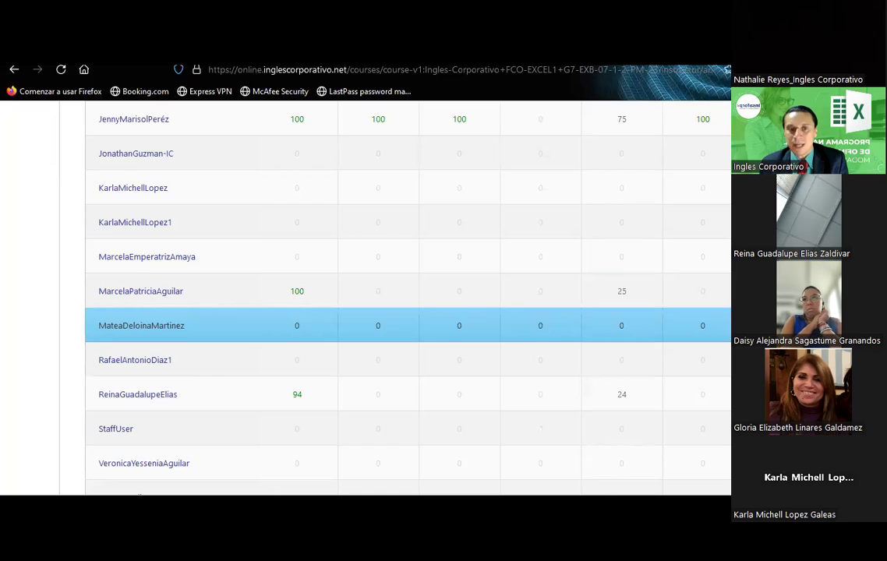
scroll(464, 300, up, 3)
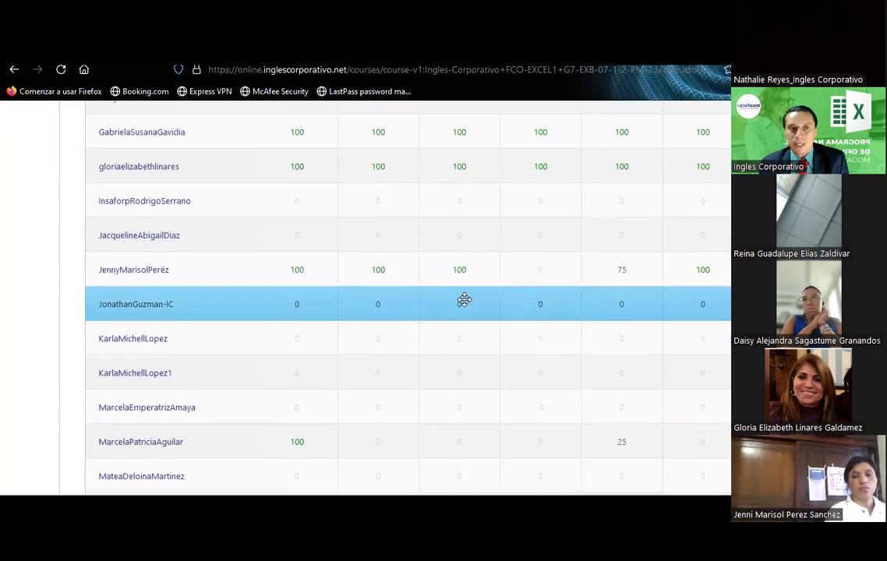
scroll(464, 301, up, 1)
scroll(464, 300, up, 1)
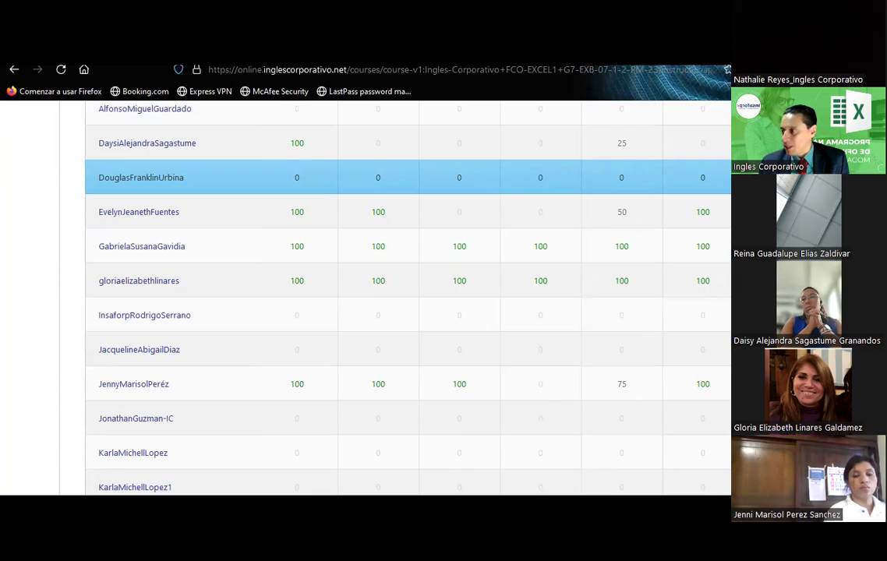
scroll(265, 296, down, 1)
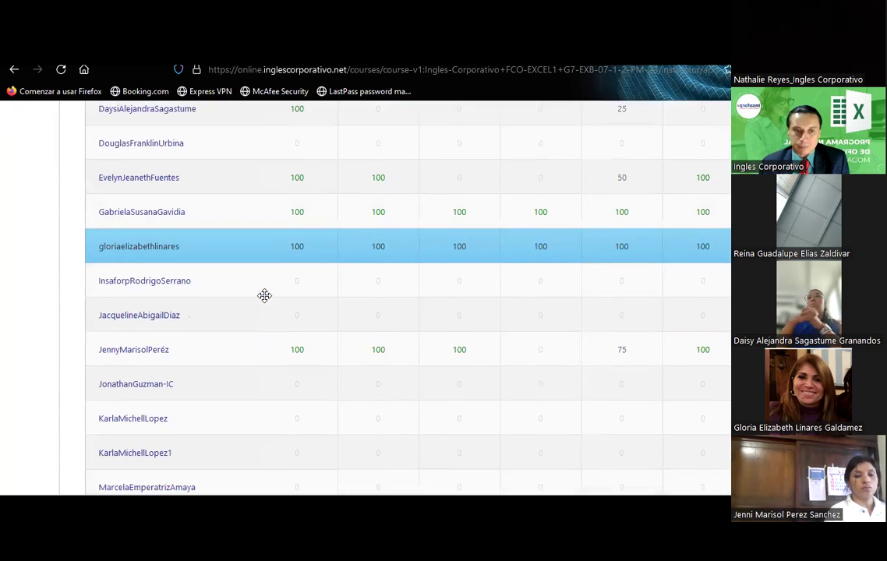
scroll(264, 296, down, 1)
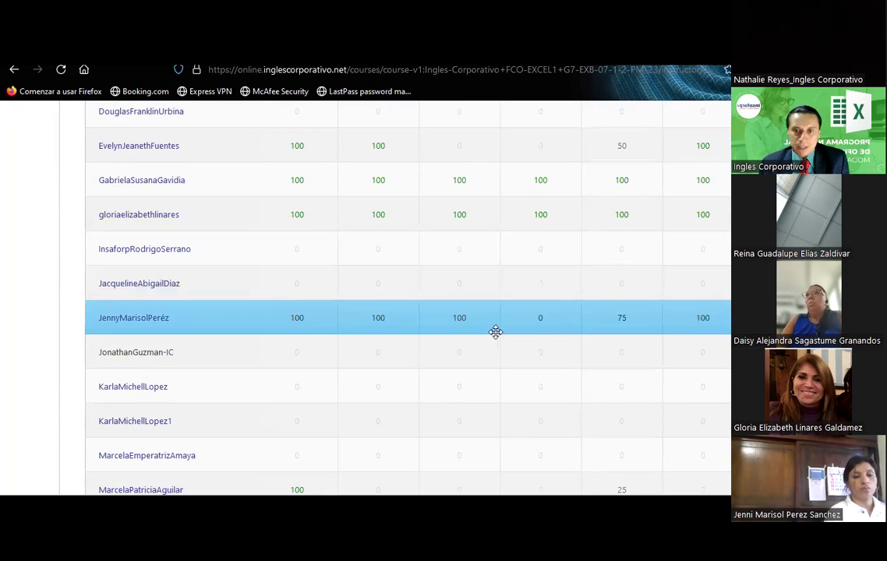
scroll(493, 331, up, 2)
scroll(489, 329, up, 2)
scroll(489, 329, down, 1)
scroll(489, 328, down, 3)
scroll(489, 328, up, 2)
scroll(489, 329, down, 2)
scroll(489, 329, down, 4)
scroll(489, 327, down, 2)
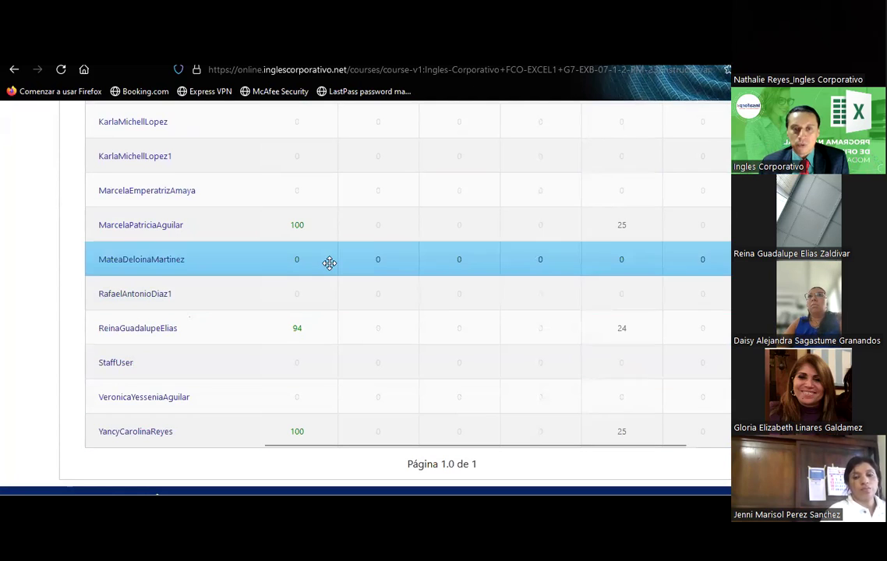
scroll(329, 263, up, 3)
scroll(329, 263, up, 2)
scroll(329, 262, up, 1)
scroll(329, 263, up, 1)
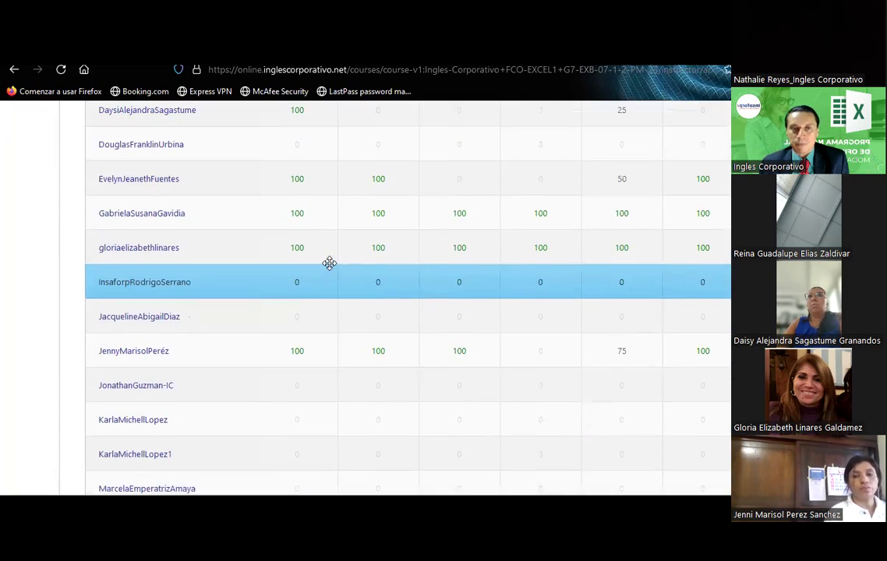
scroll(329, 262, up, 1)
scroll(329, 263, up, 3)
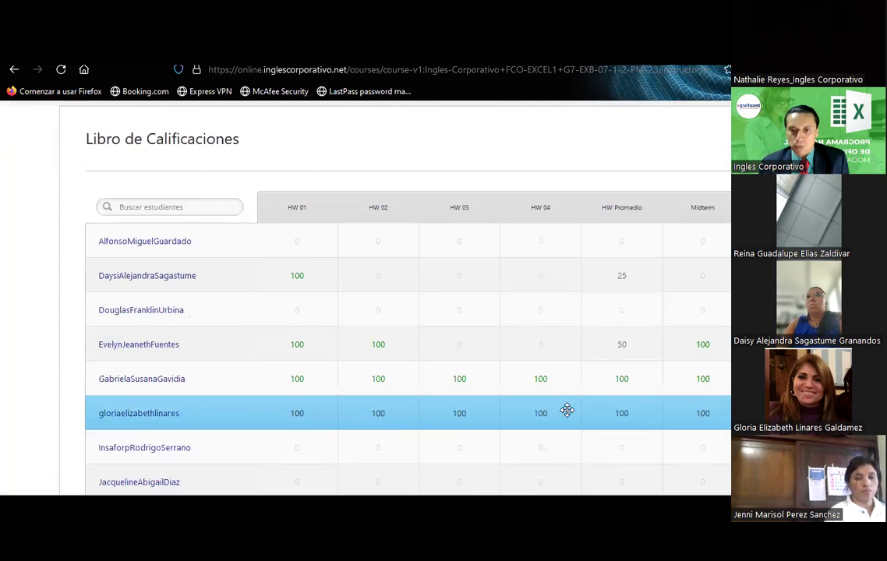
Step: Select the '12-Sesión08-Formatos condicionales-HT - copia' workbook in the 04-Excel Básico folder
key(alt+Tab)
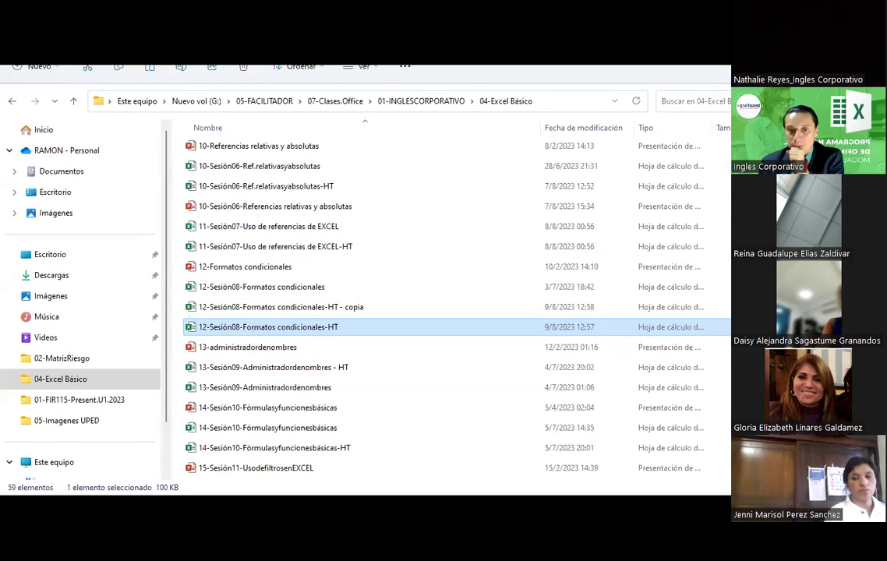
click(347, 307)
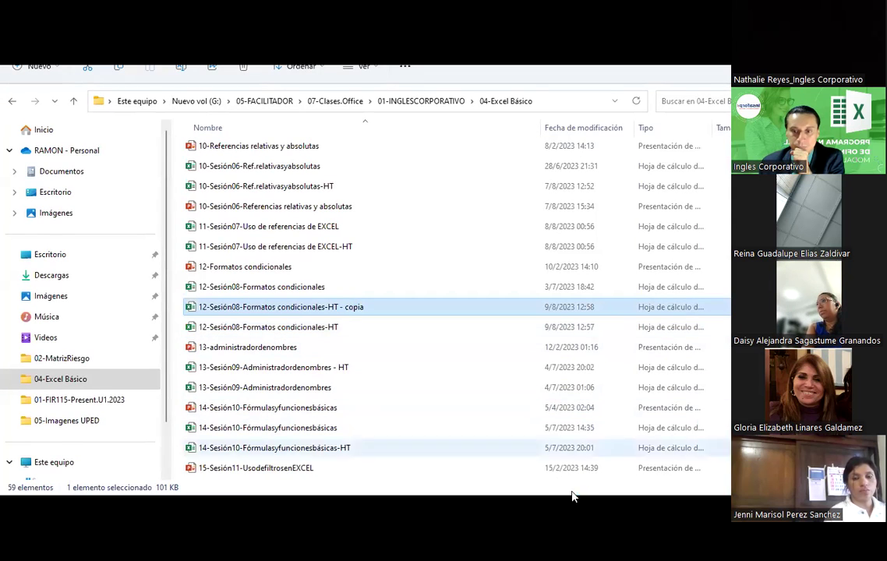
scroll(312, 295, down, 3)
scroll(312, 295, down, 3)
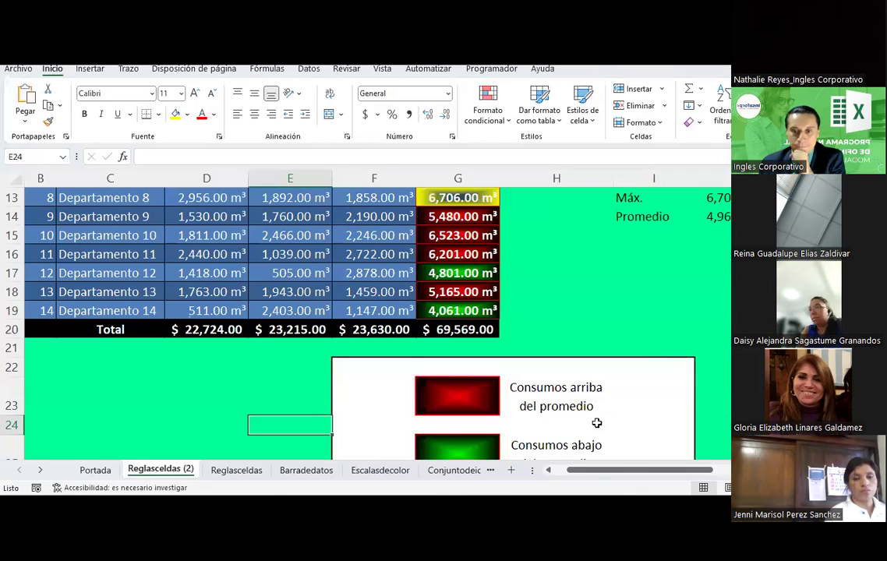
Step: Switch over to the 02-Credencial document window
key(alt+Tab)
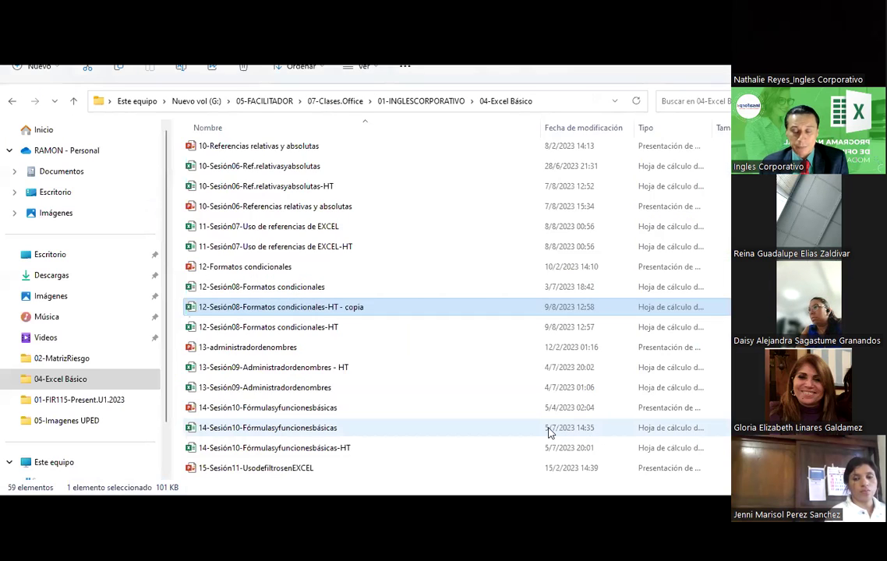
key(alt+Tab)
key(alt+Tab)
key(alt+Tab)
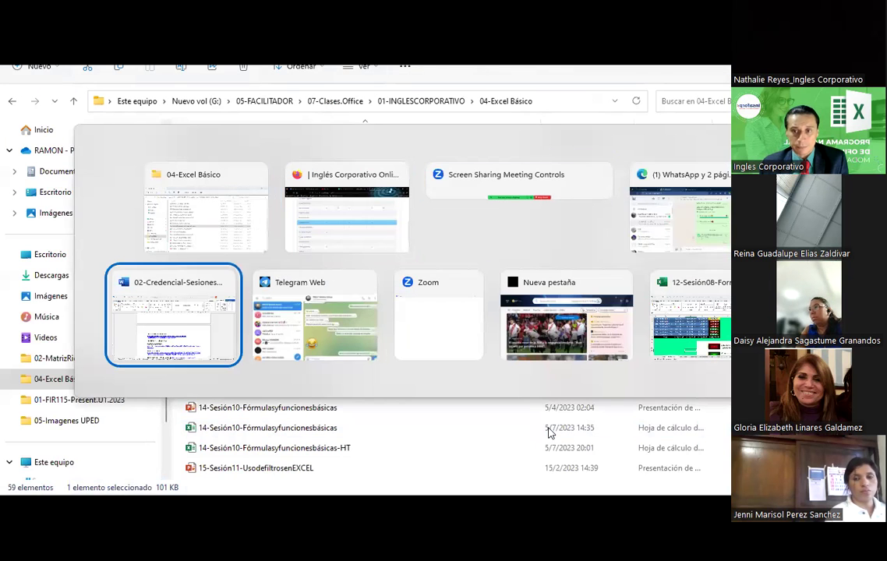
key(alt+Tab)
key(alt+Tab)
key(alt+Tab)
key(alt+Tab)
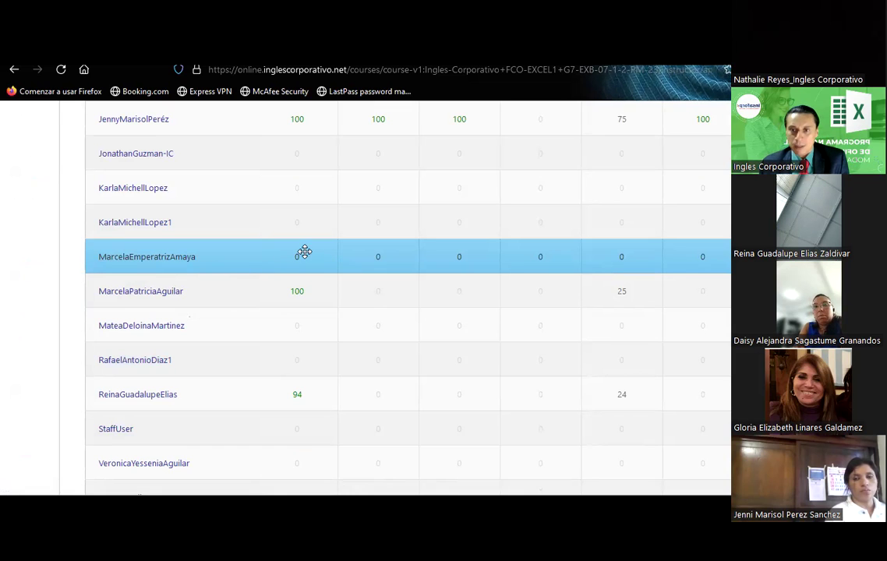
Step: Autoscroll the gradebook to the top and go back to the Mis cursos dashboard
middle_click(331, 281)
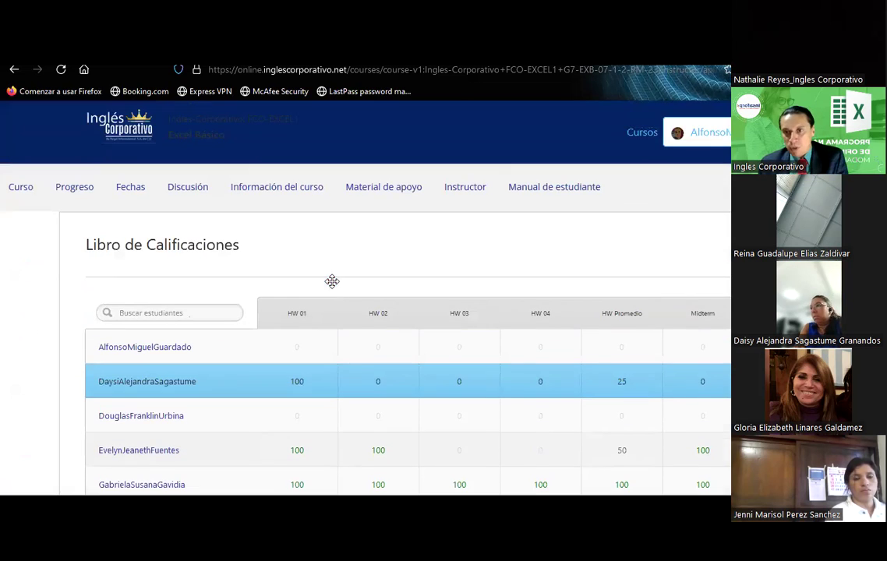
click(334, 288)
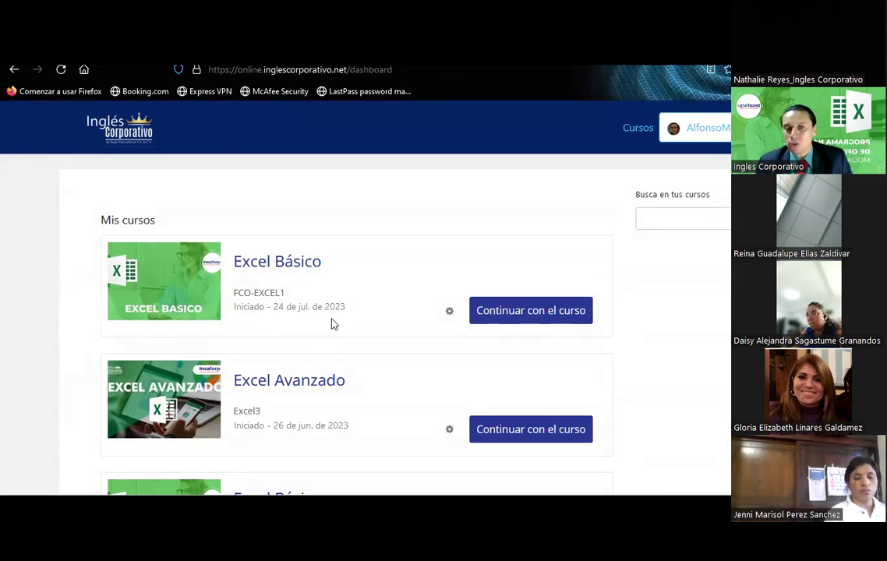
Step: Enter the Excel Básico (FCO-EXCEL1) course and go to its 1.4 Laboratorio 1 quiz unit
scroll(332, 323, down, 1)
scroll(332, 324, down, 2)
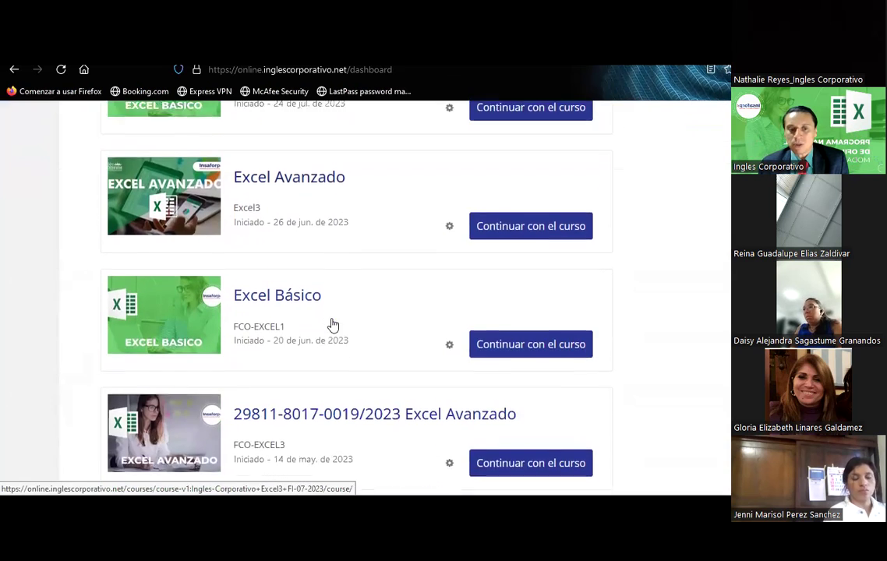
scroll(332, 324, down, 1)
scroll(332, 324, down, 3)
scroll(331, 319, up, 5)
scroll(334, 312, up, 1)
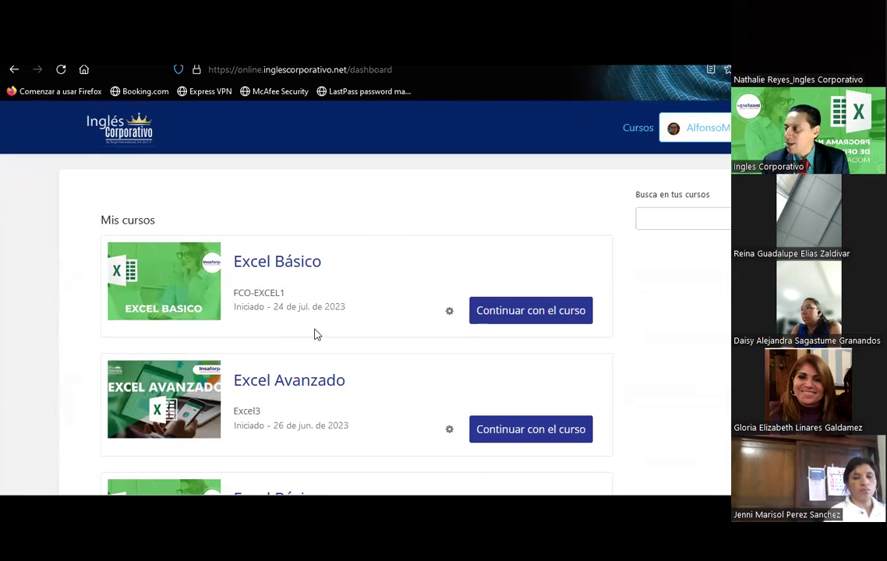
click(481, 321)
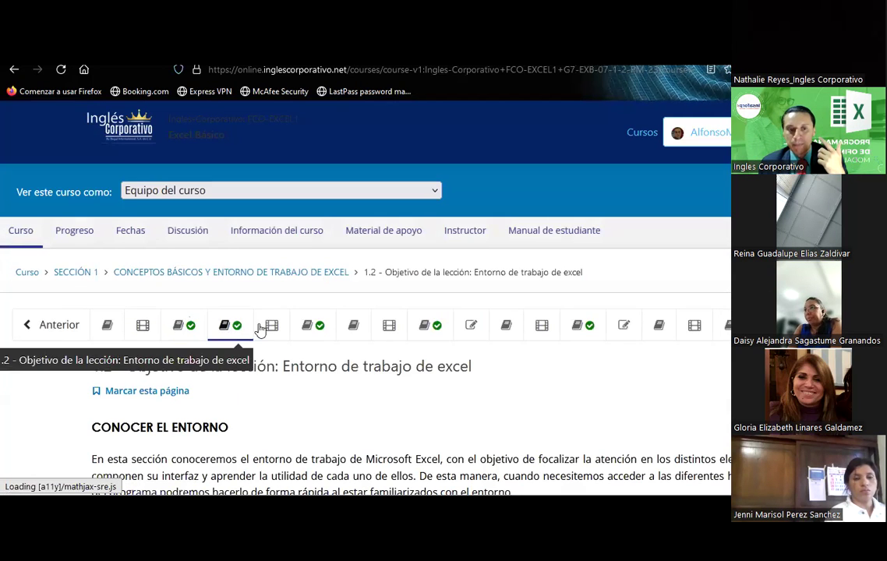
click(457, 329)
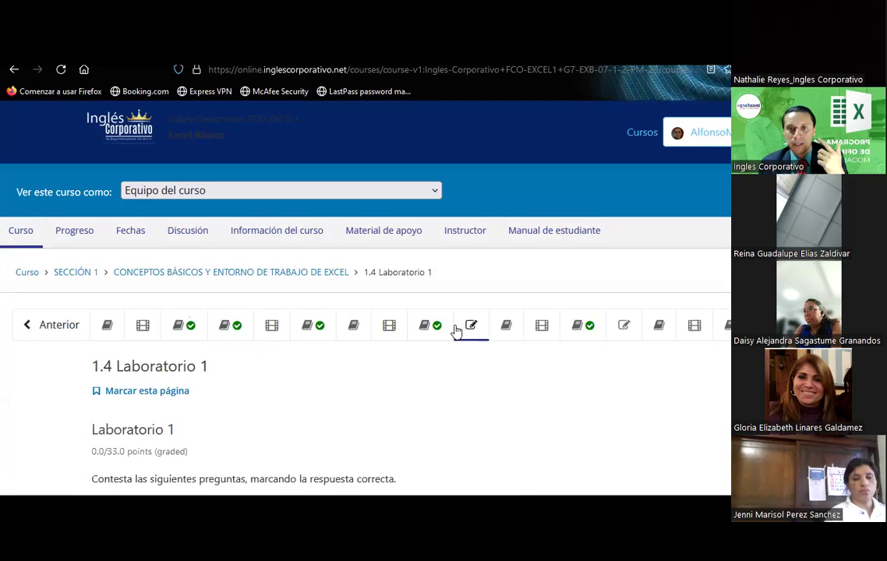
Step: Answer question 6 with Menú Inicio and the ribbon question with option 2
scroll(457, 329, down, 3)
scroll(456, 329, down, 4)
scroll(457, 329, down, 8)
scroll(457, 329, down, 8)
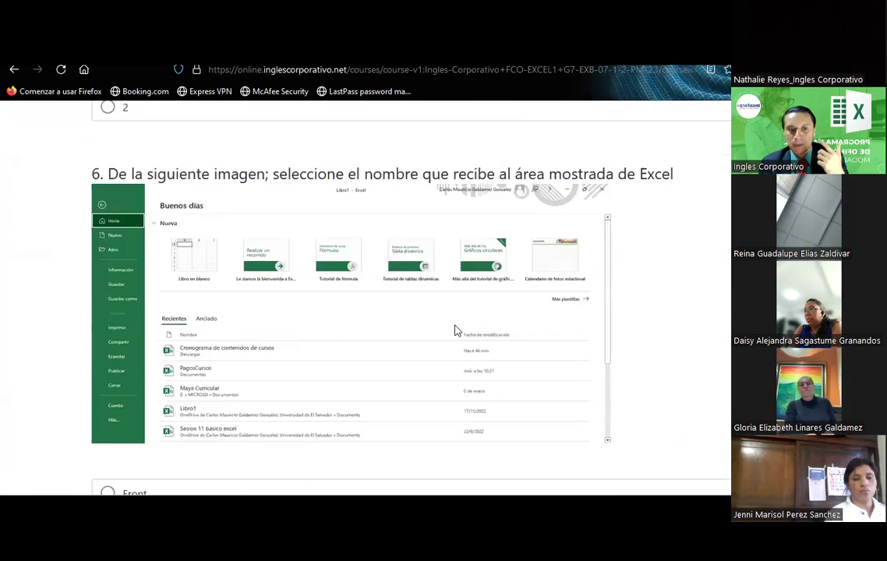
scroll(457, 329, down, 10)
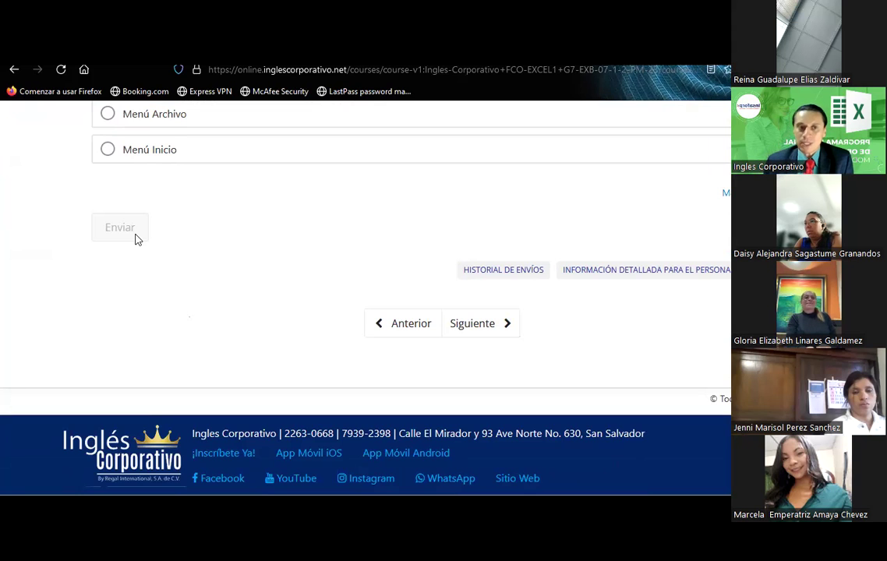
click(113, 151)
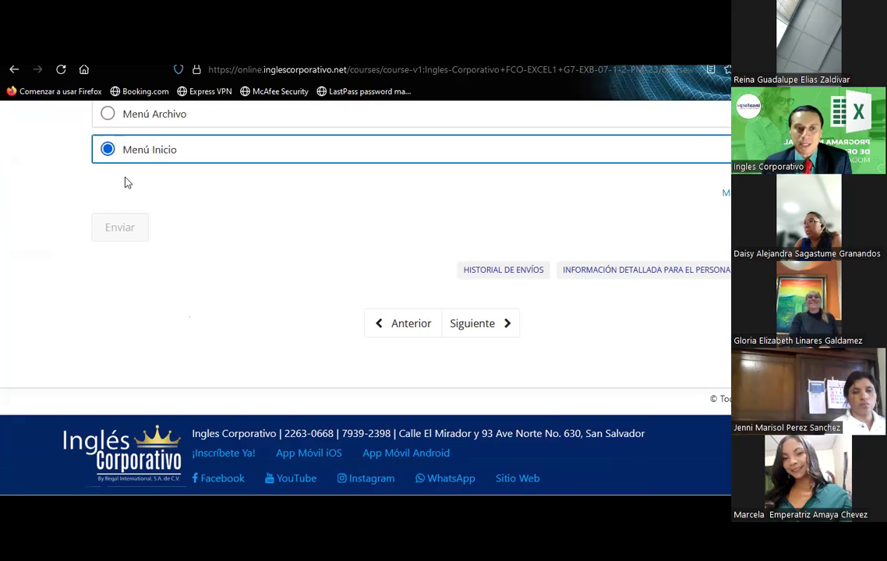
scroll(125, 182, up, 3)
scroll(125, 182, up, 2)
scroll(125, 182, up, 3)
scroll(126, 175, up, 3)
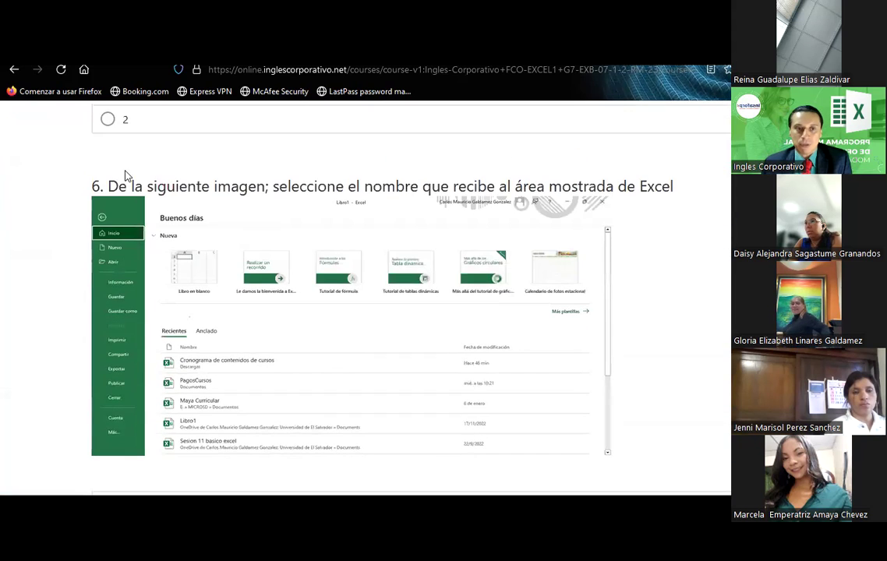
click(108, 118)
Step: Answer question 4 with 'Shift + Ctrl y Ctrl + Shift + flechas' and question 2 with Rango adyacente
scroll(150, 220, down, 10)
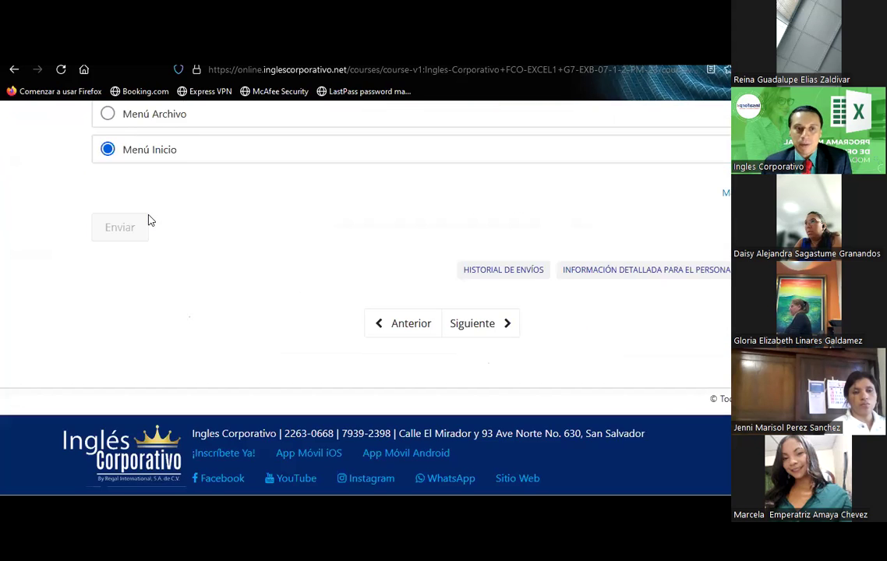
scroll(151, 221, up, 8)
scroll(148, 219, up, 3)
scroll(148, 218, up, 3)
scroll(144, 222, up, 3)
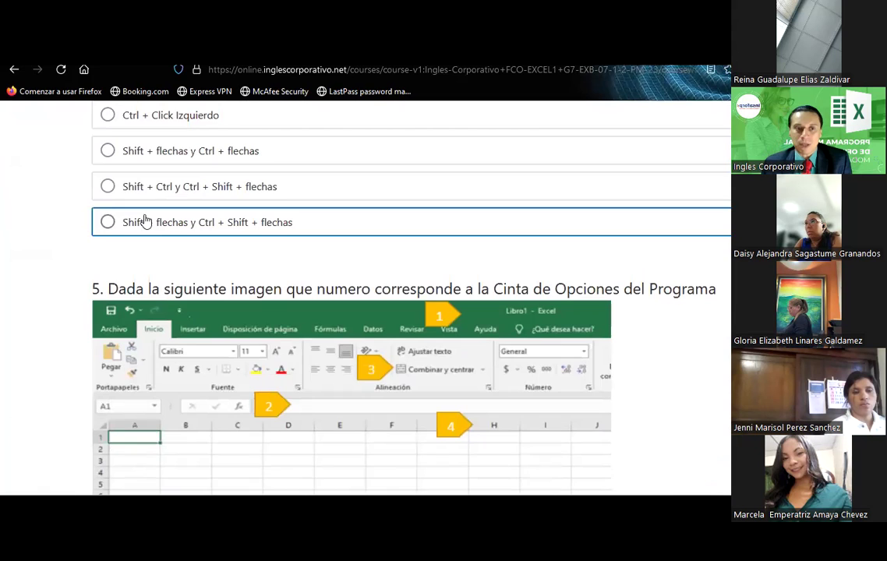
click(107, 187)
scroll(170, 256, up, 5)
scroll(117, 299, up, 2)
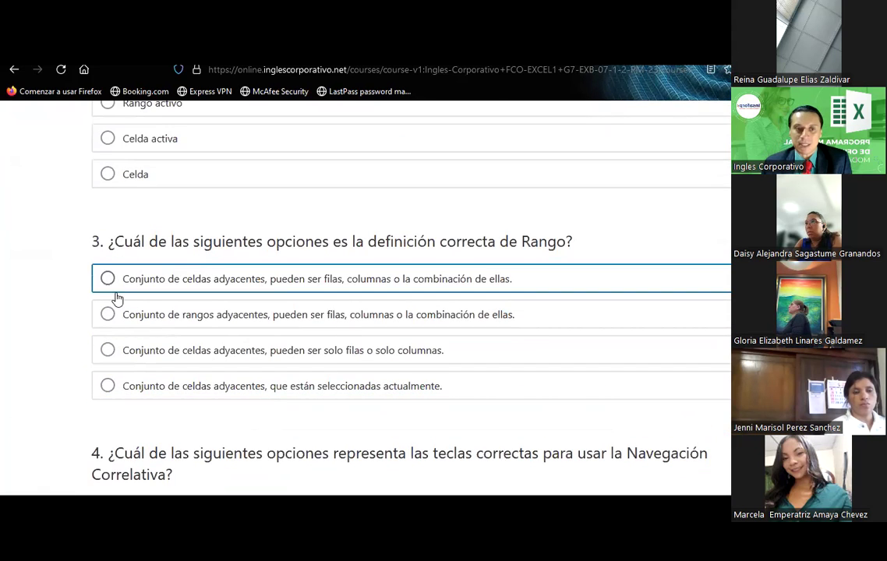
scroll(119, 282, up, 5)
click(109, 264)
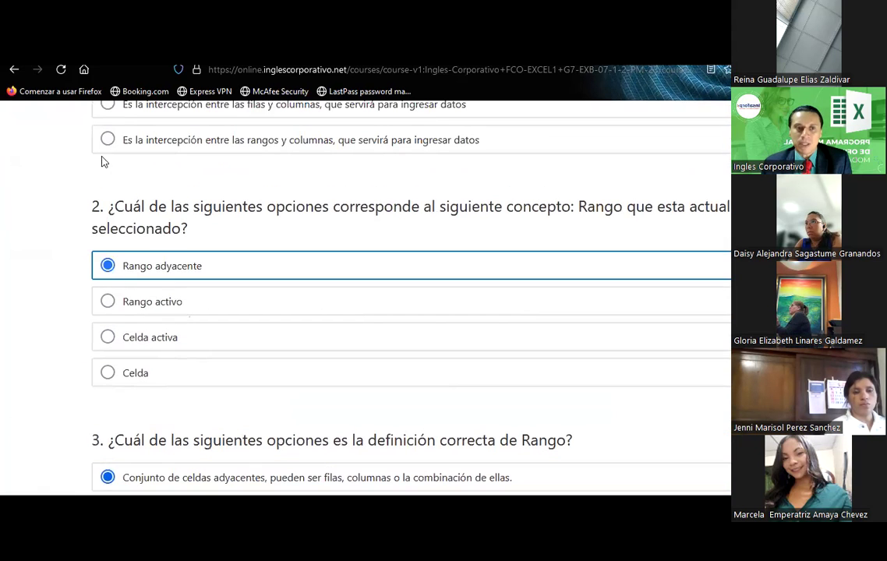
scroll(199, 251, down, 5)
scroll(198, 251, down, 5)
scroll(198, 251, down, 5)
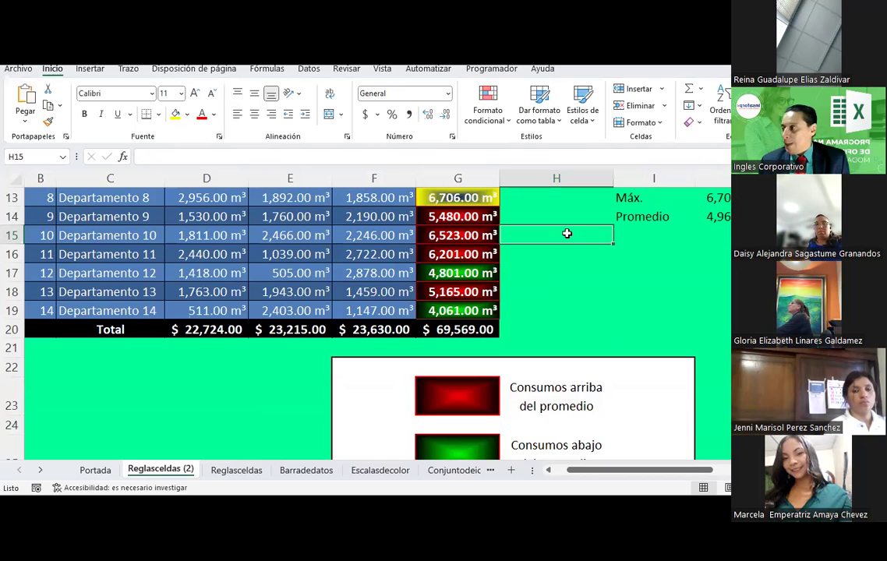
Step: Review the Departamento 11–13 totals, then switch to the Reglasceldas and Portada sheets
click(578, 266)
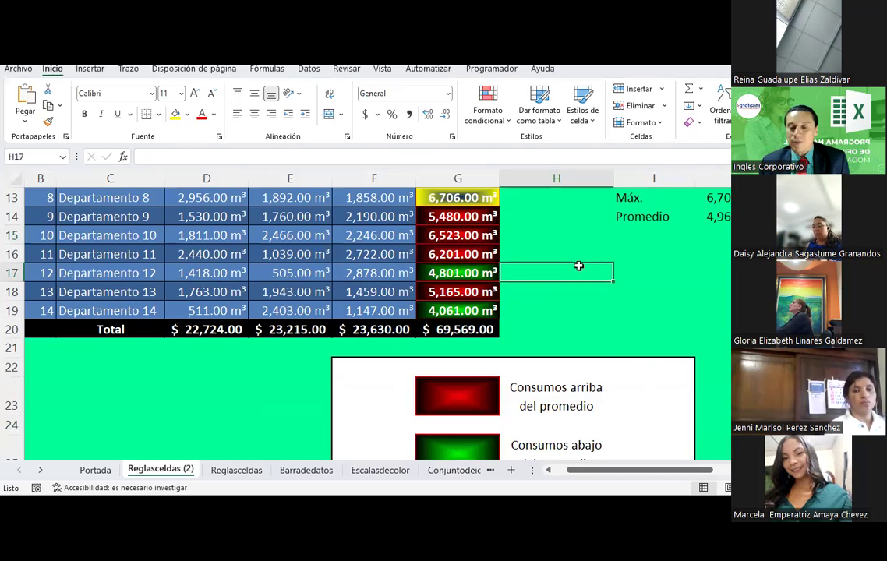
click(561, 298)
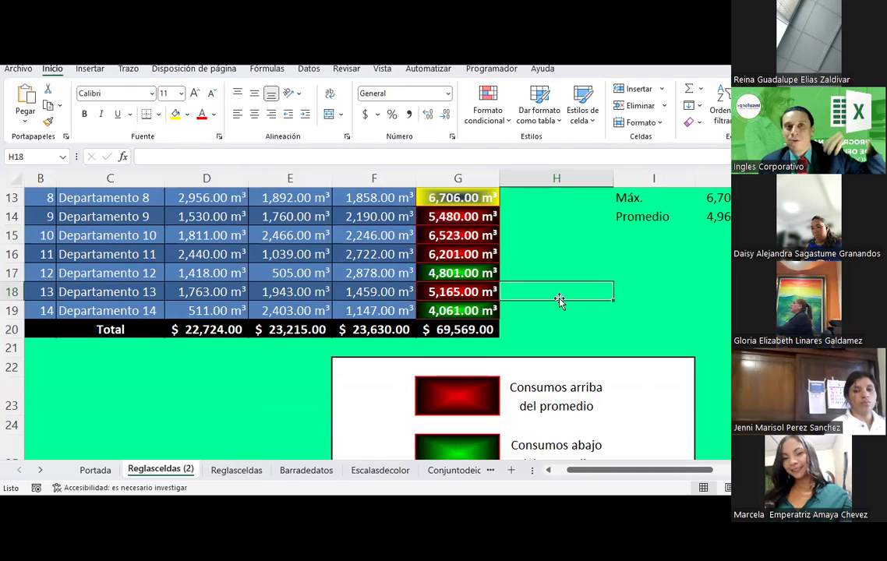
click(545, 254)
scroll(545, 255, up, 3)
click(543, 239)
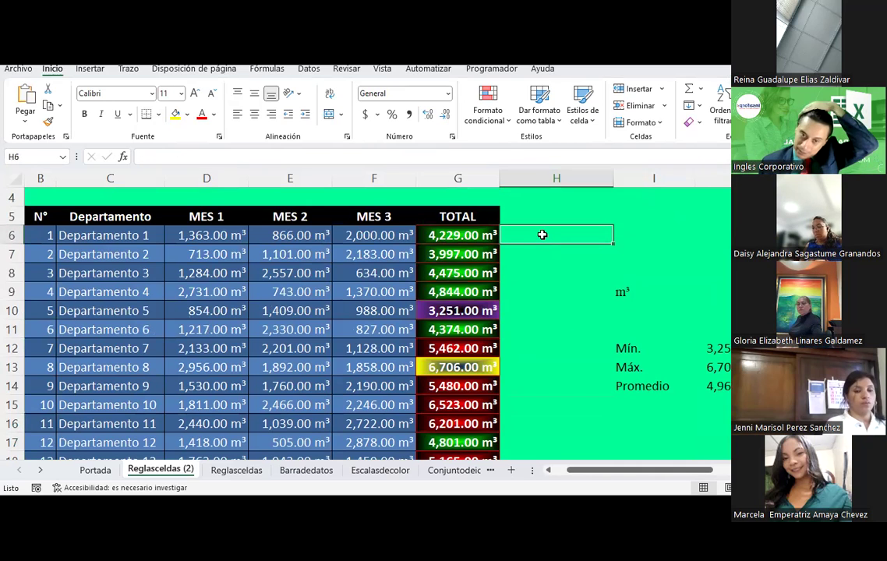
click(250, 473)
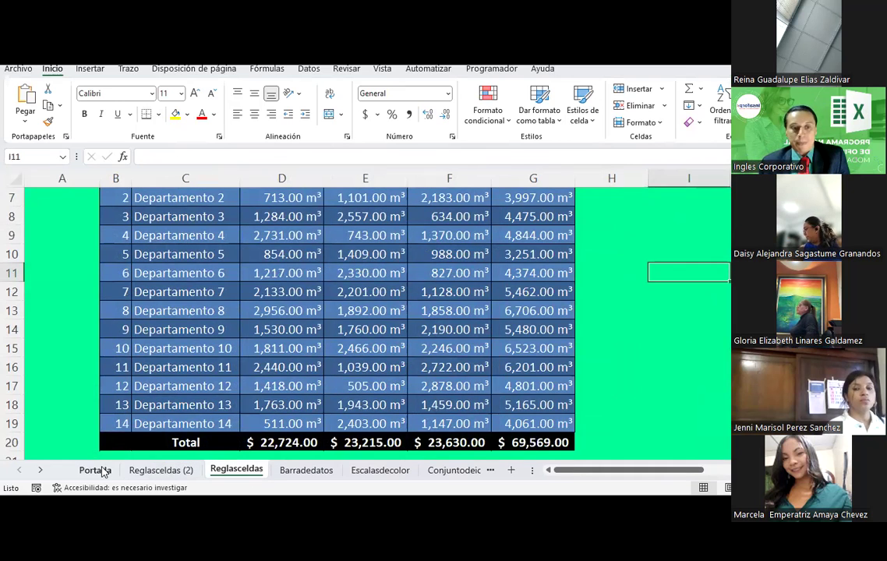
click(96, 470)
Step: Scroll the Portada cover up to its objective banner, then return to Reglasceldas (2)
click(510, 309)
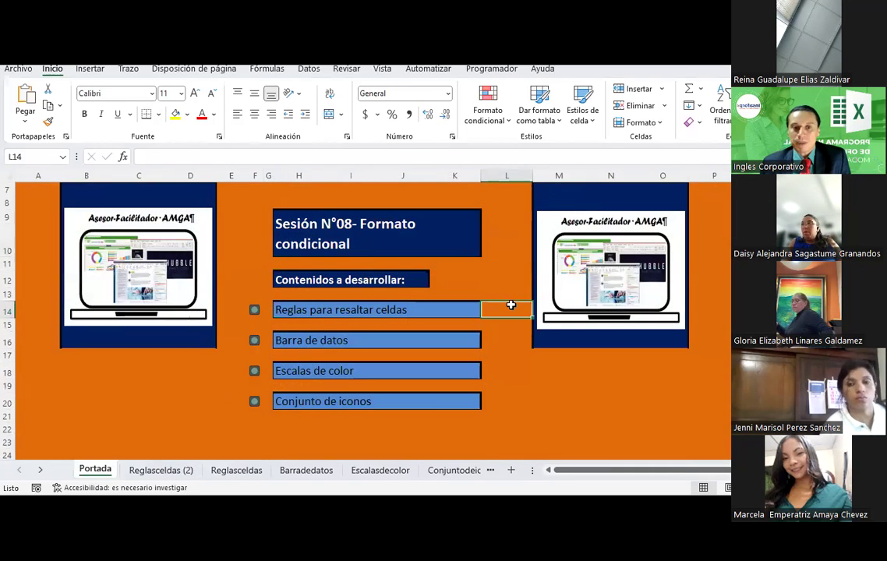
scroll(507, 302, up, 1)
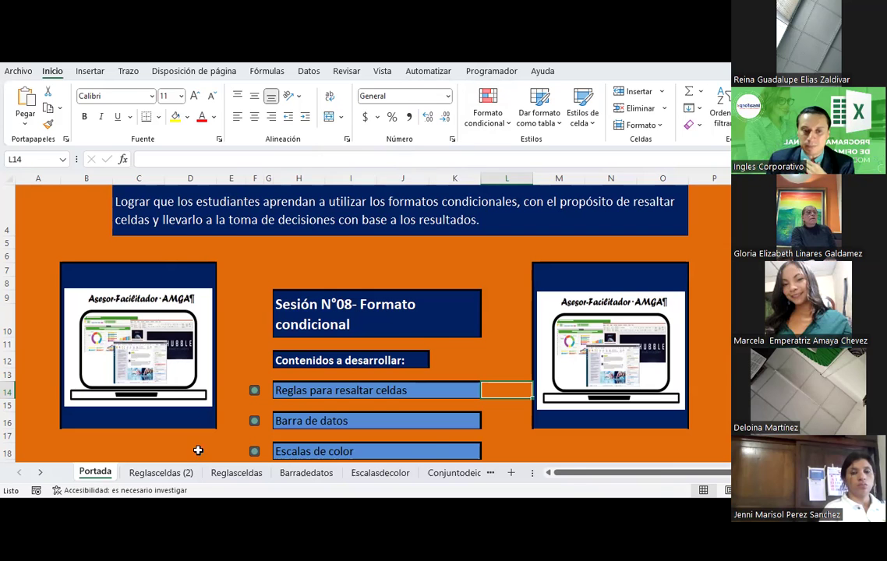
click(161, 473)
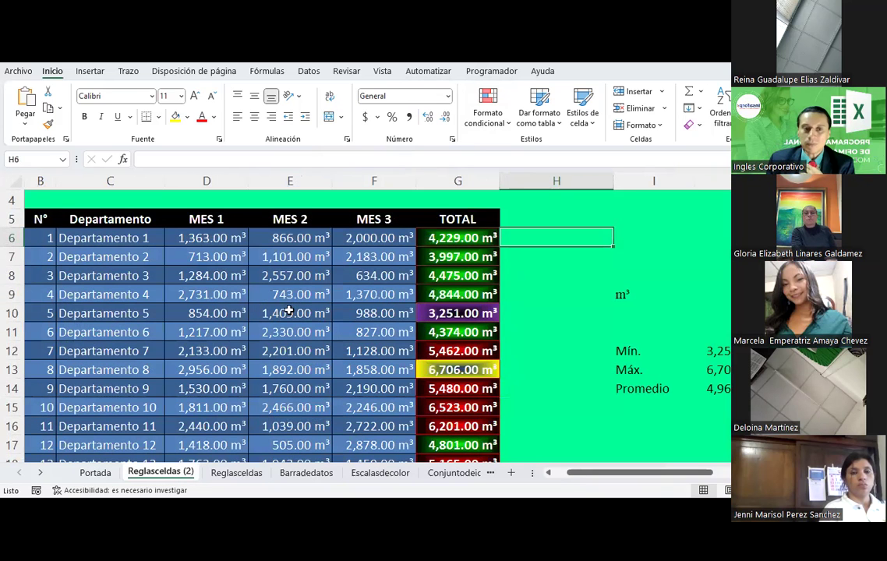
scroll(267, 310, down, 1)
scroll(267, 311, up, 1)
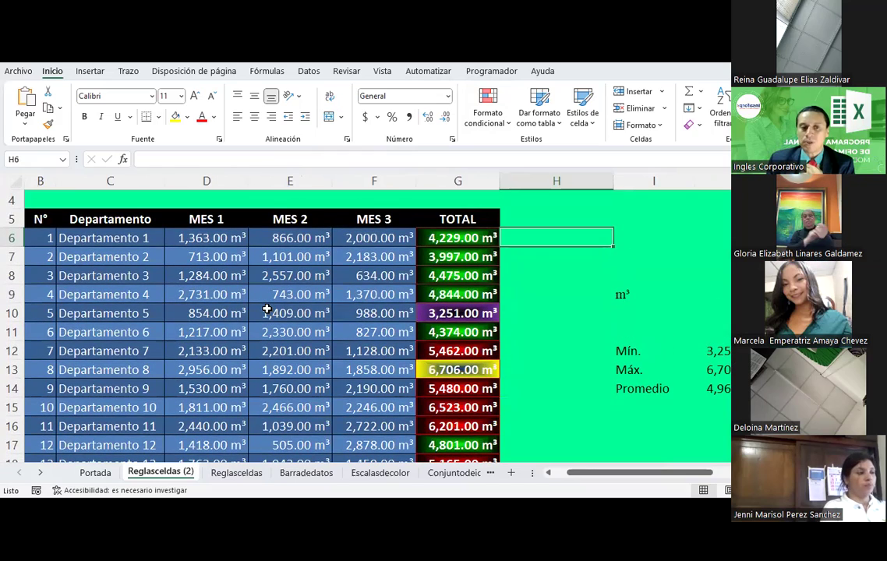
scroll(202, 296, down, 1)
scroll(203, 296, down, 1)
scroll(202, 296, up, 2)
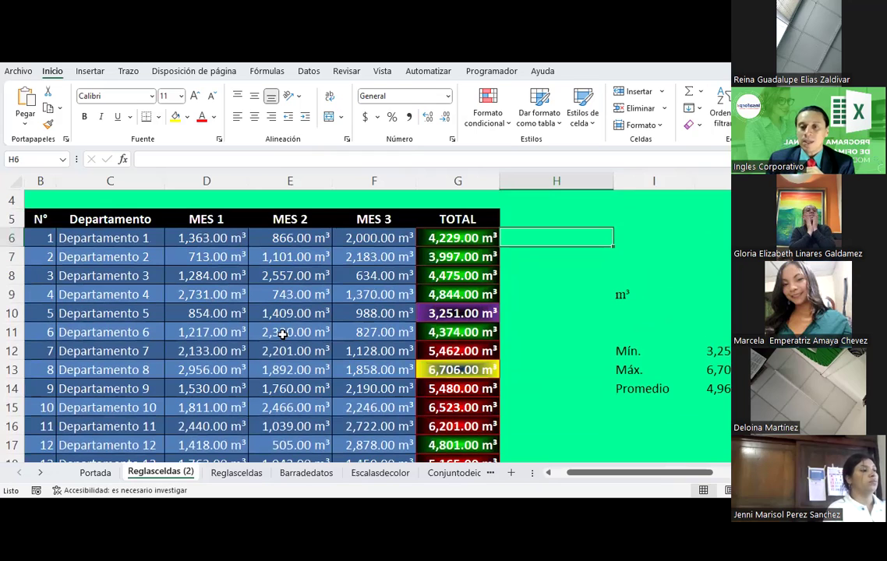
click(641, 350)
key(Down)
key(Down)
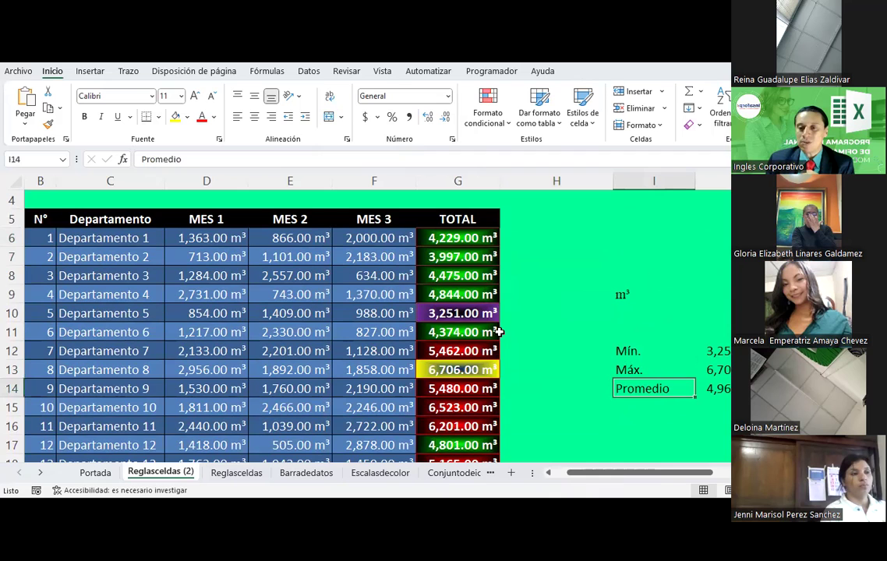
scroll(500, 332, down, 1)
scroll(484, 321, up, 2)
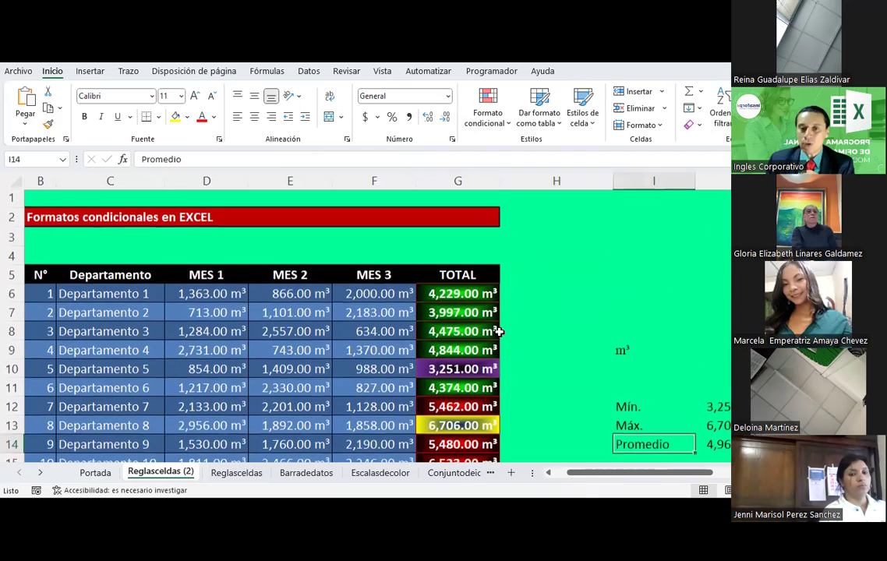
drag(460, 295, 468, 312)
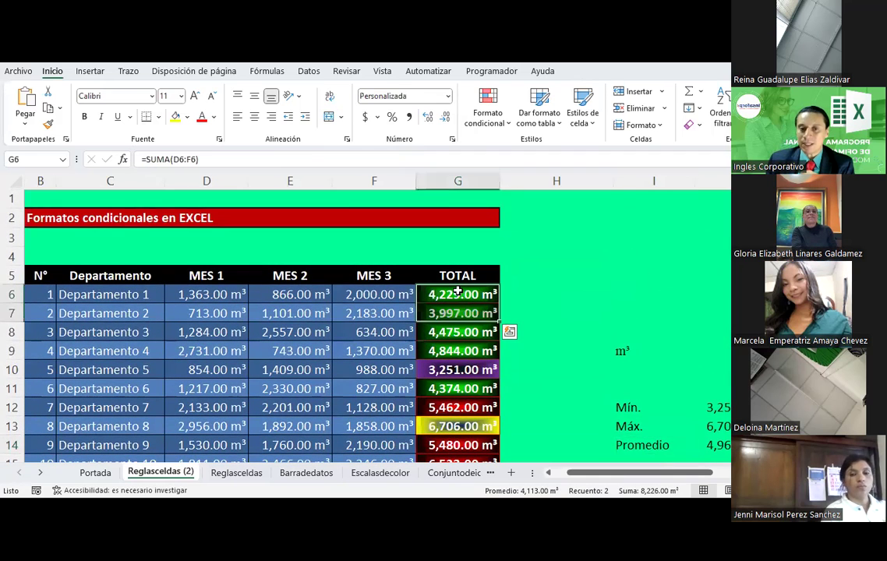
click(459, 292)
drag(181, 294, 355, 294)
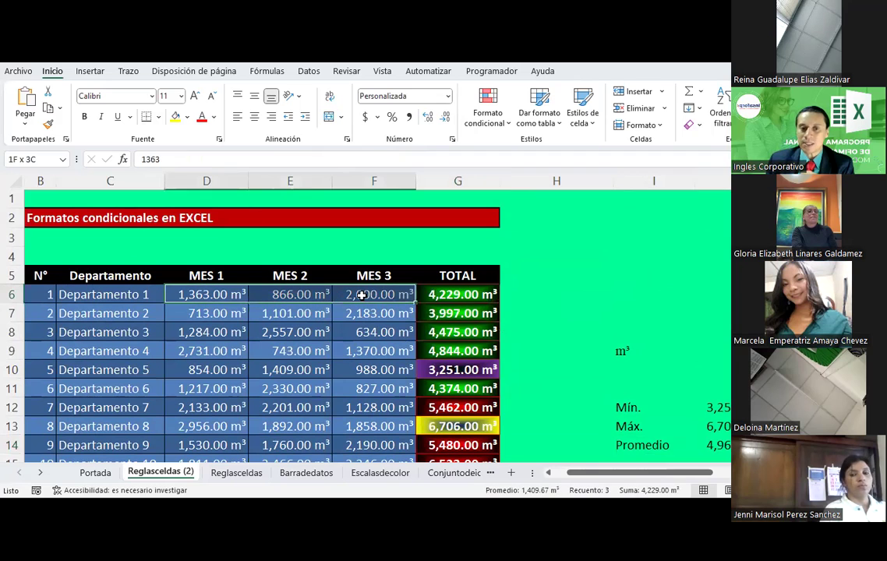
click(578, 333)
scroll(578, 333, down, 2)
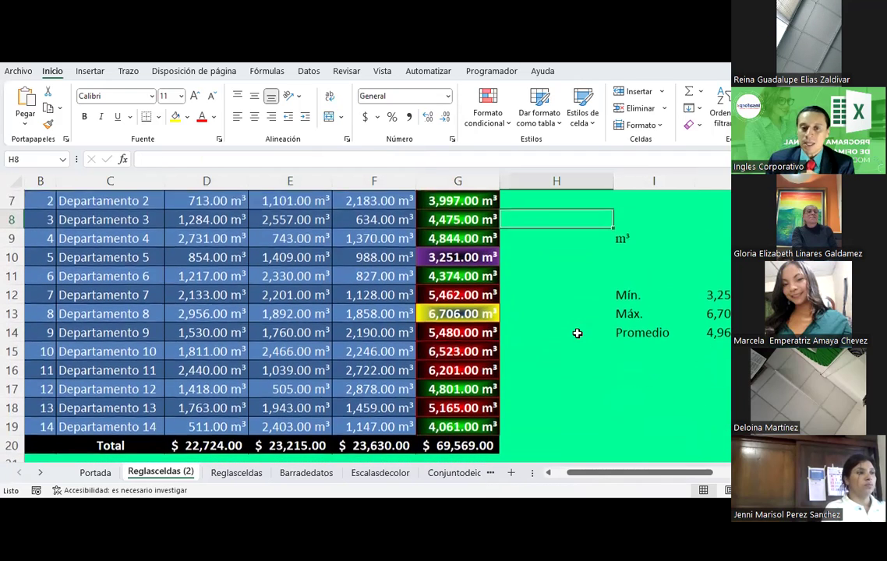
scroll(578, 333, down, 3)
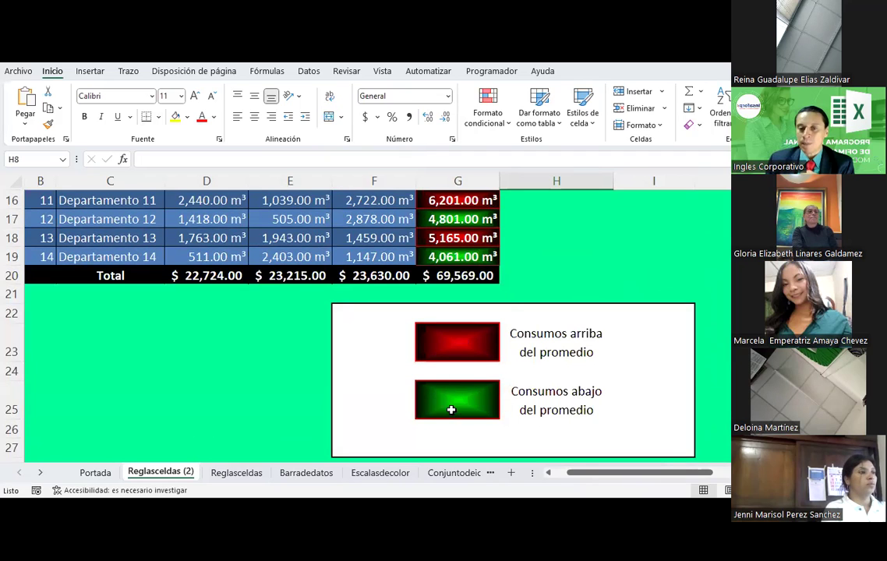
click(536, 276)
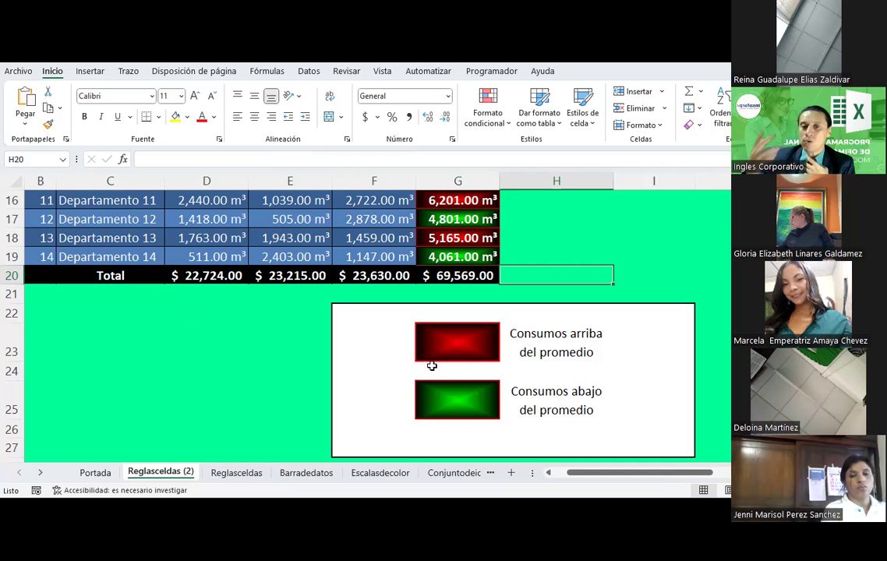
scroll(432, 366, up, 2)
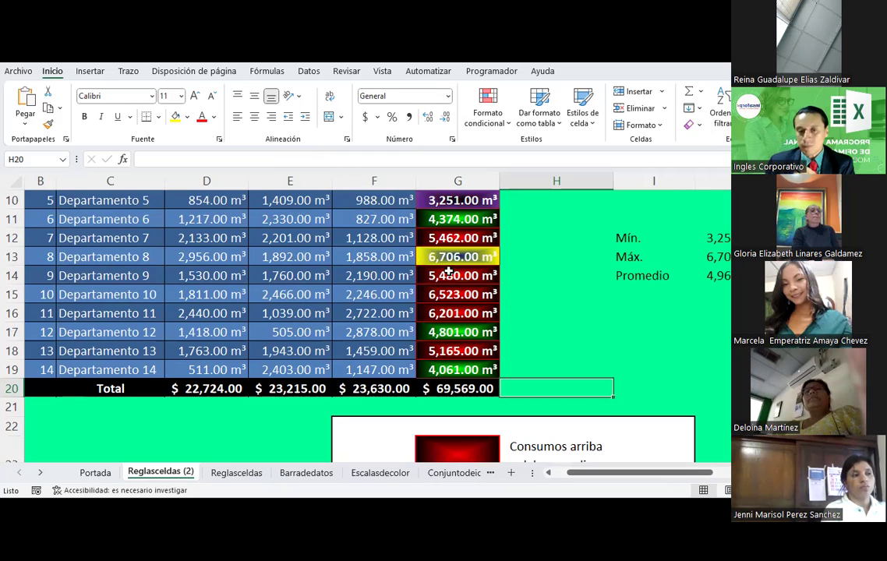
Step: Inspect the Máx., Mín. and Promedio formulas and the Departamento 5 and 8 TOTAL formulas
click(697, 251)
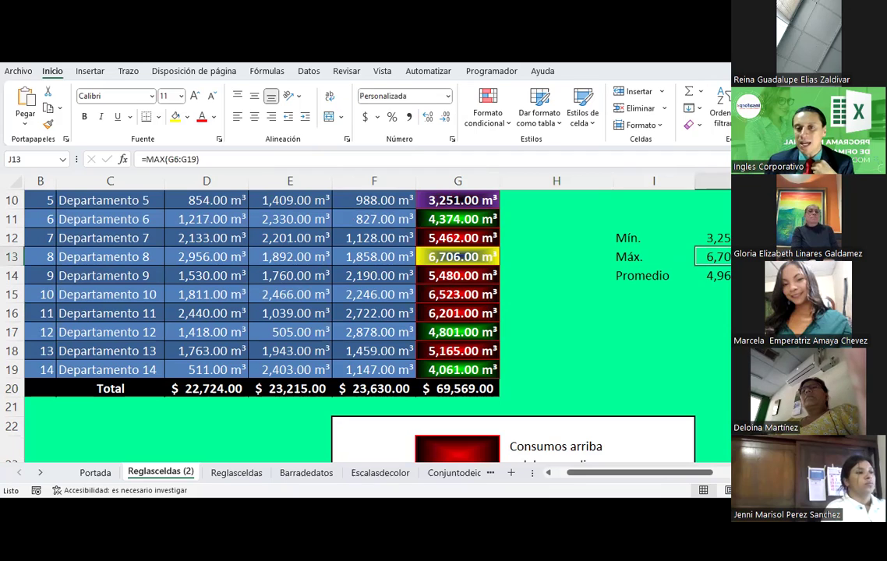
click(727, 238)
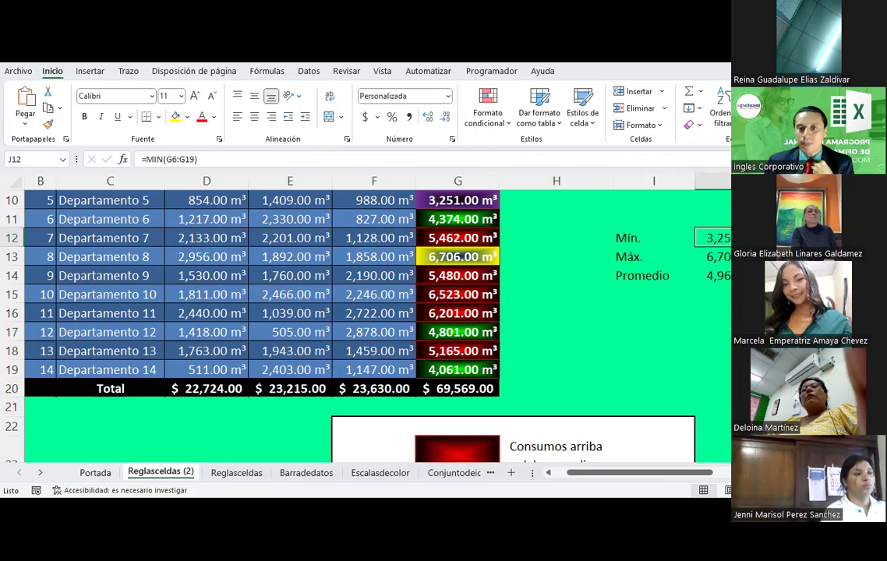
click(713, 275)
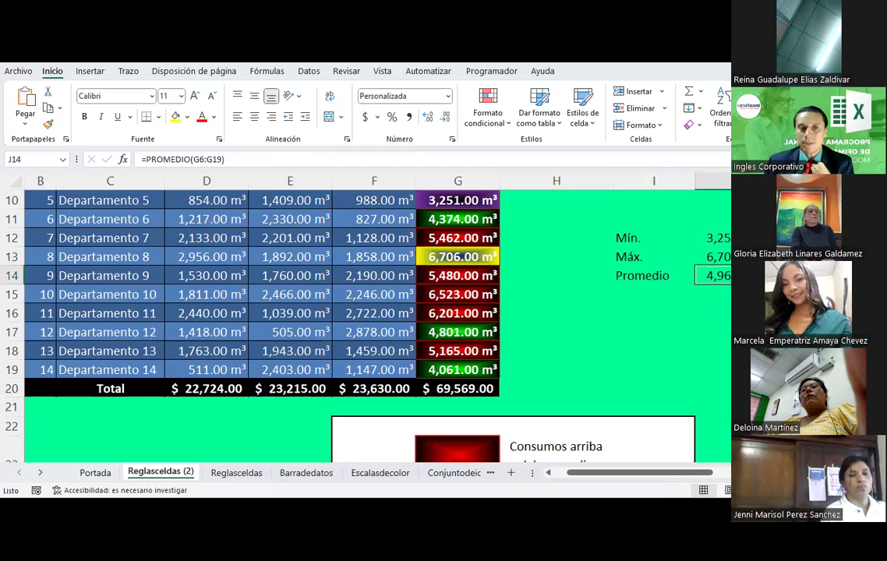
scroll(546, 289, up, 1)
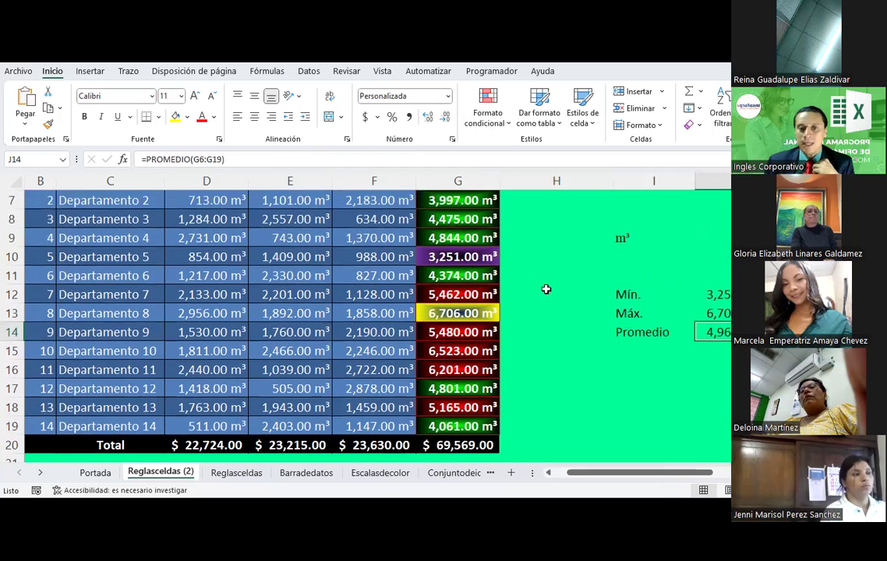
click(460, 307)
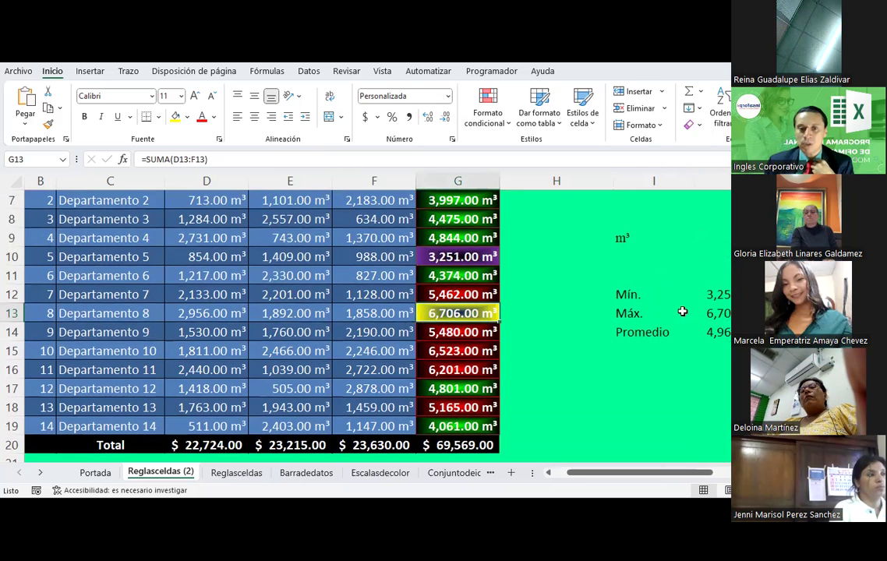
scroll(652, 307, up, 2)
scroll(652, 309, down, 3)
scroll(653, 309, up, 1)
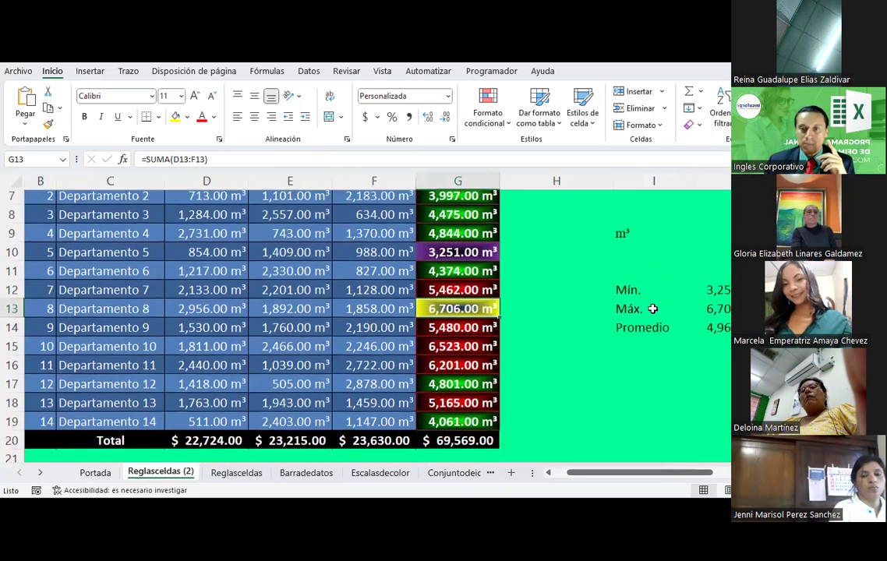
click(449, 256)
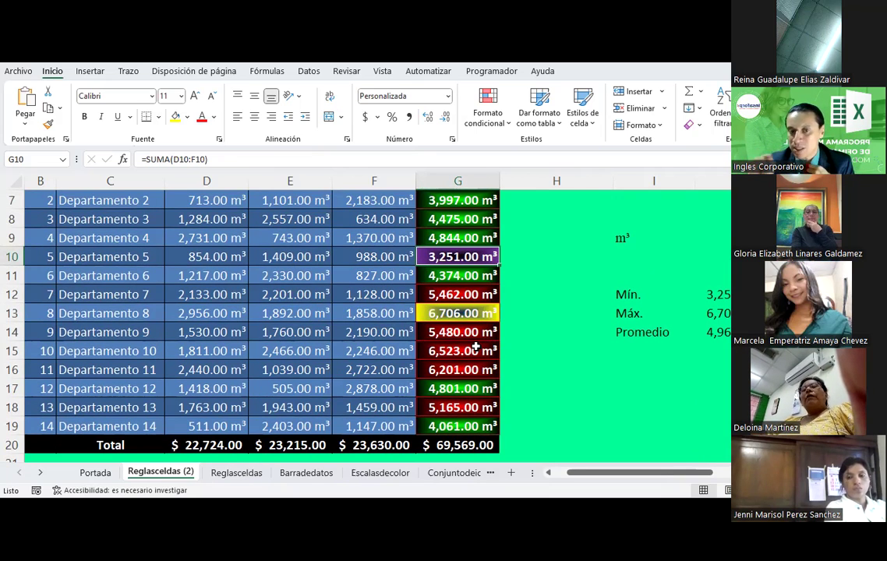
click(464, 313)
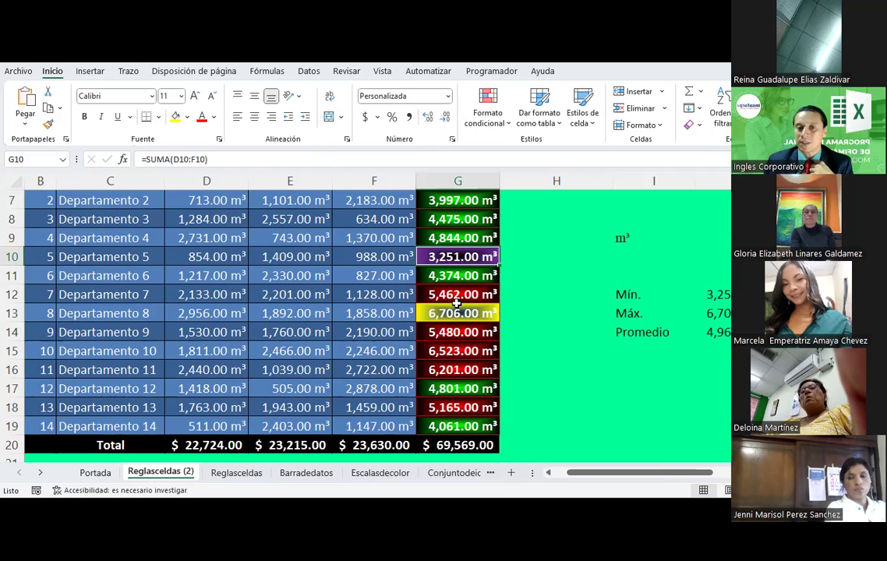
click(452, 257)
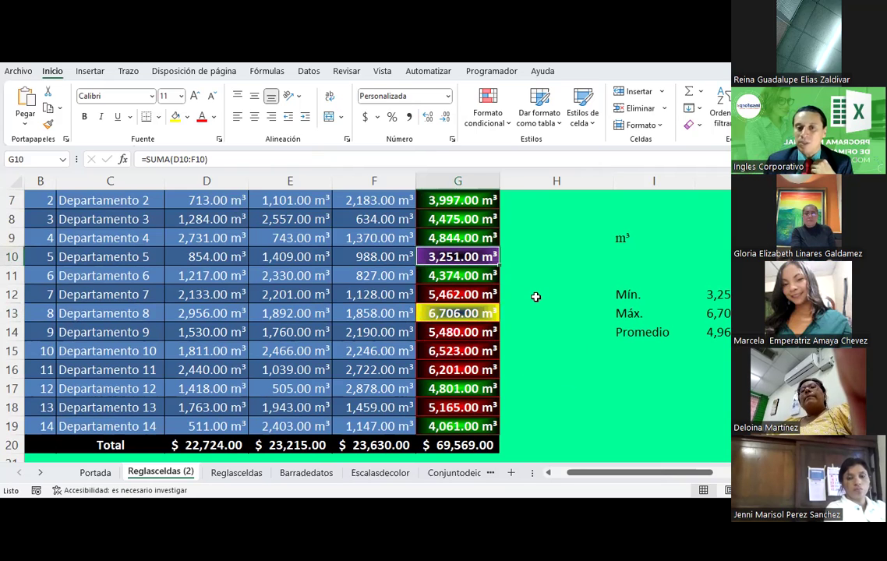
Step: Bold the Mín., Máx. and Promedio labels and confirm their MIN, MAX and PROMEDIO formulas
scroll(535, 297, down, 1)
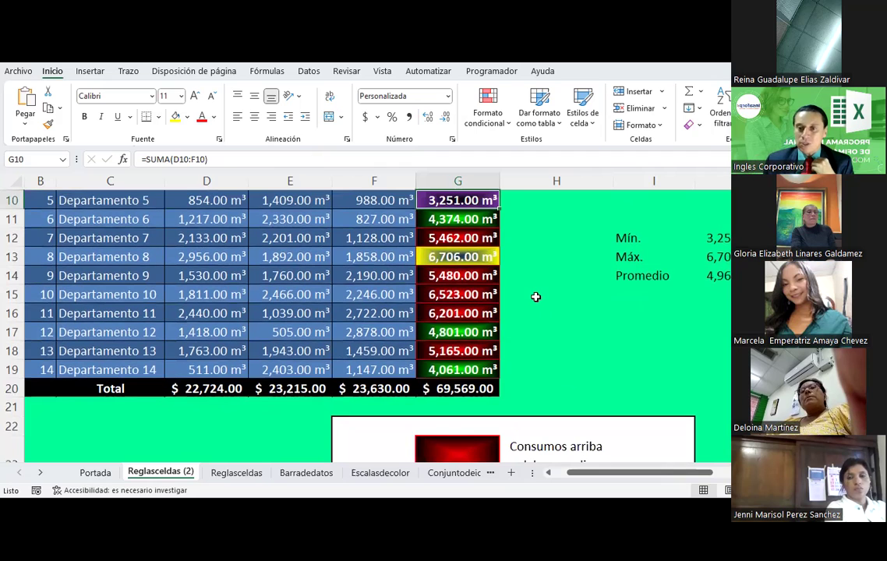
click(716, 275)
click(719, 257)
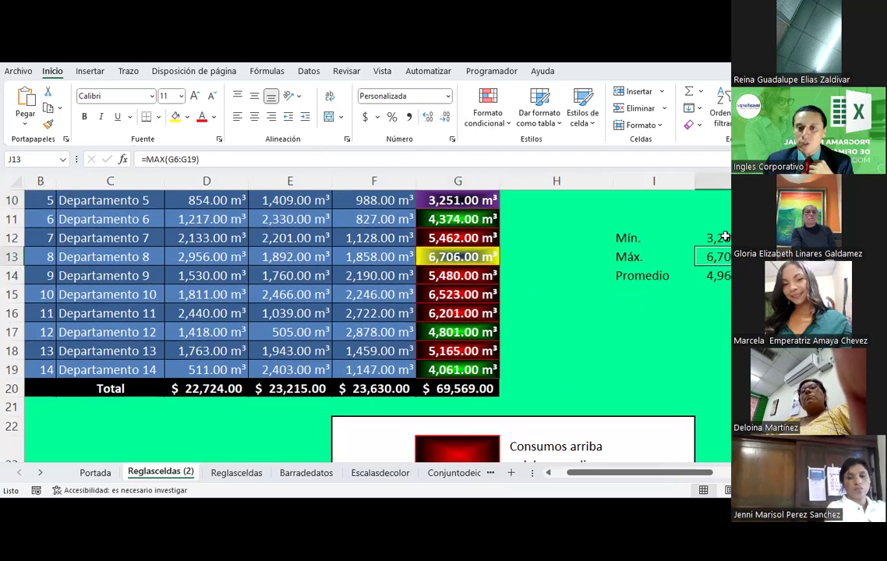
drag(644, 238, 645, 273)
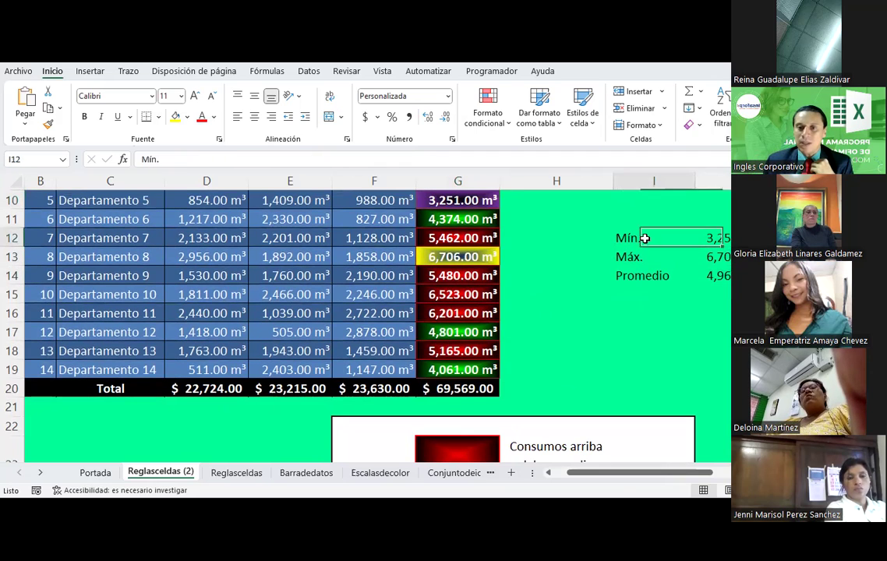
click(85, 116)
click(714, 238)
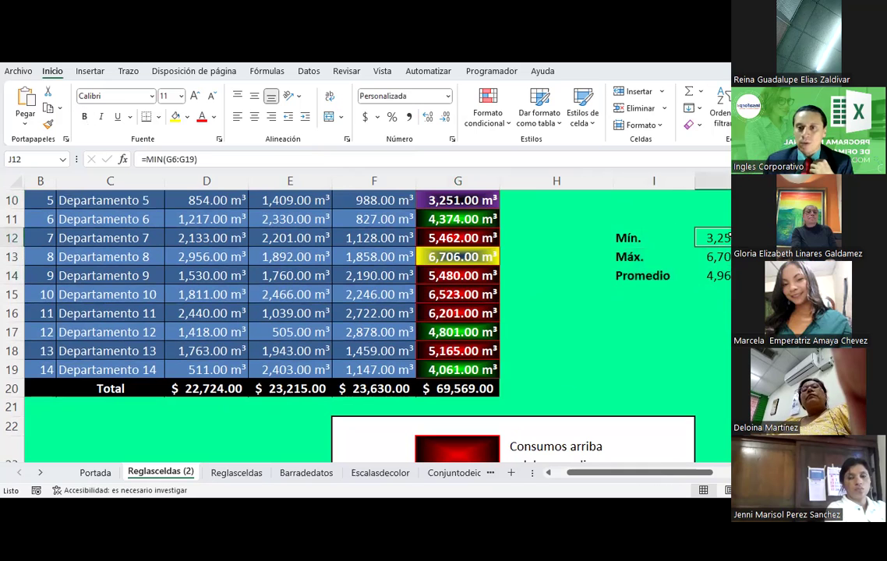
click(719, 257)
click(716, 275)
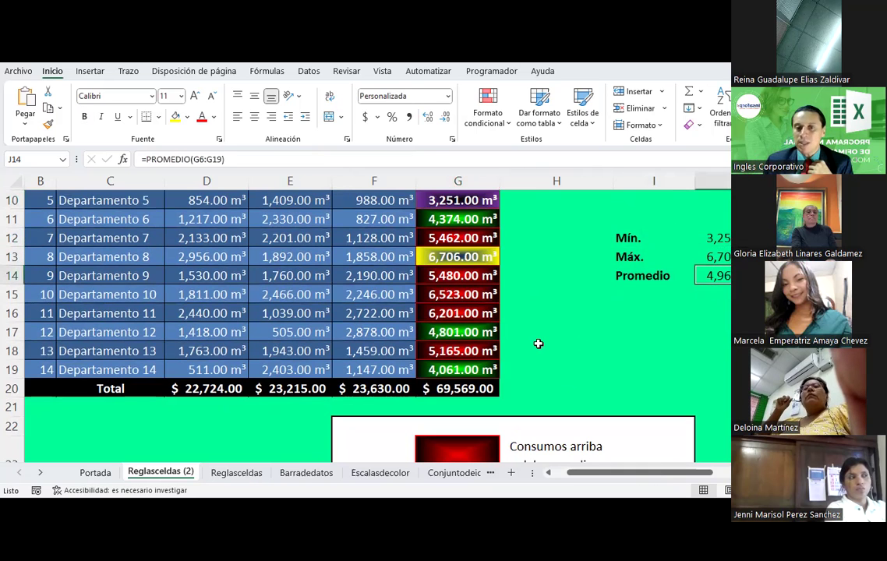
Step: Select the Promedio value on its own, then go to Departamento 1's TOTAL
scroll(538, 344, up, 1)
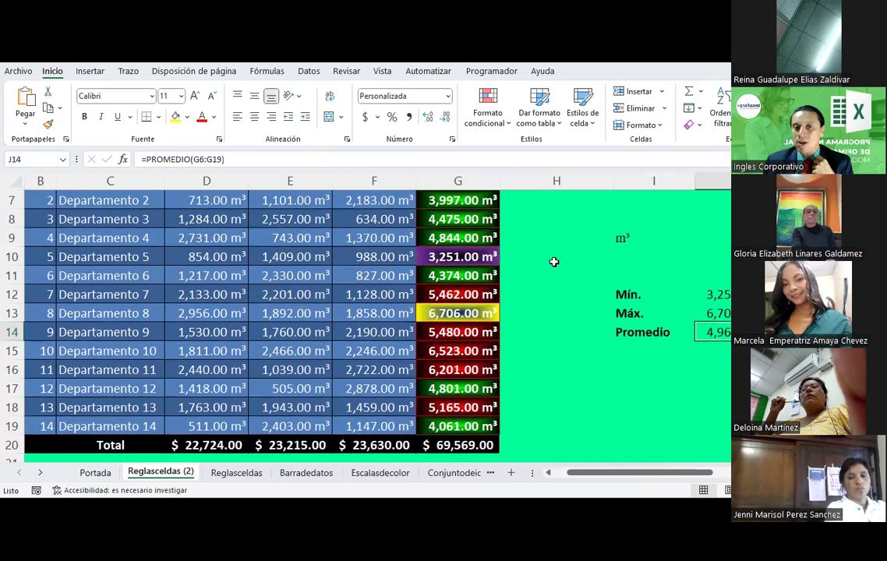
scroll(524, 326, down, 2)
scroll(524, 325, up, 1)
drag(713, 351, 714, 389)
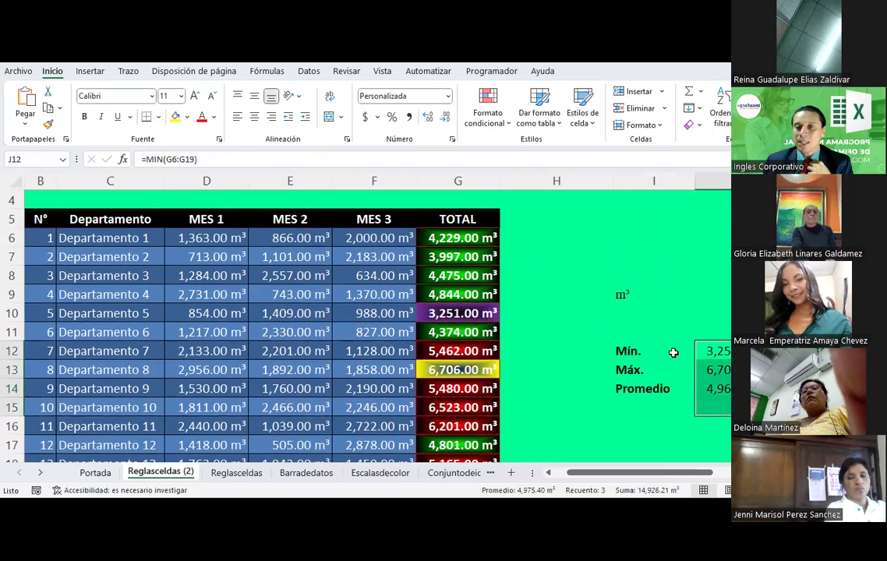
click(728, 390)
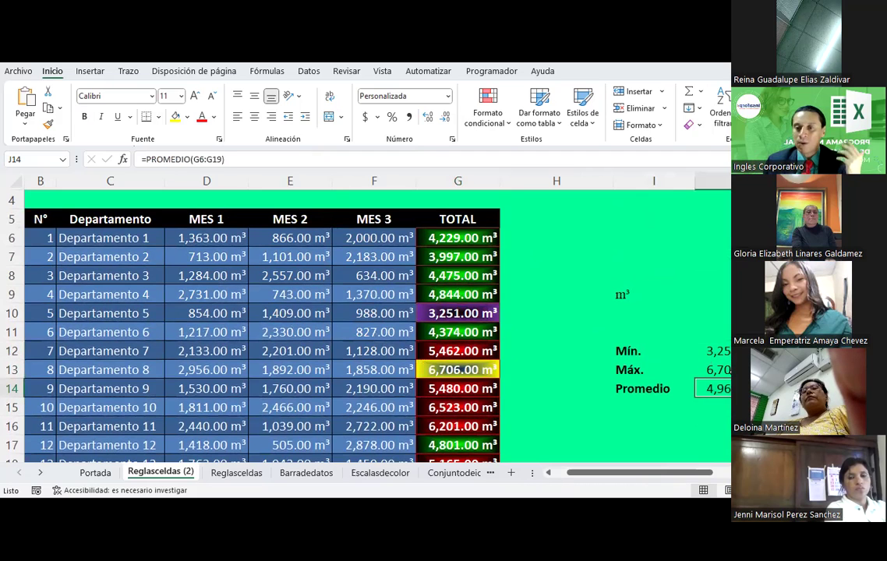
click(429, 238)
scroll(501, 375, down, 6)
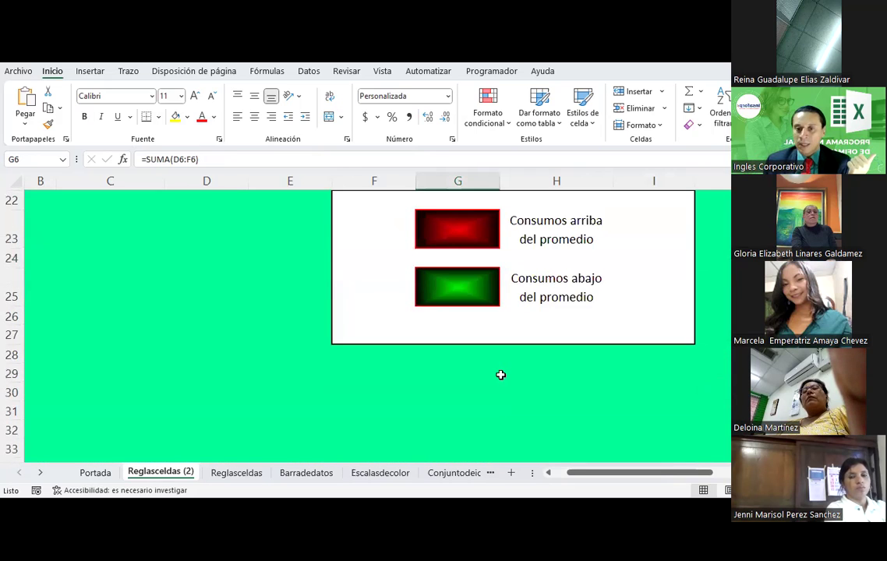
scroll(501, 375, up, 5)
scroll(501, 375, up, 1)
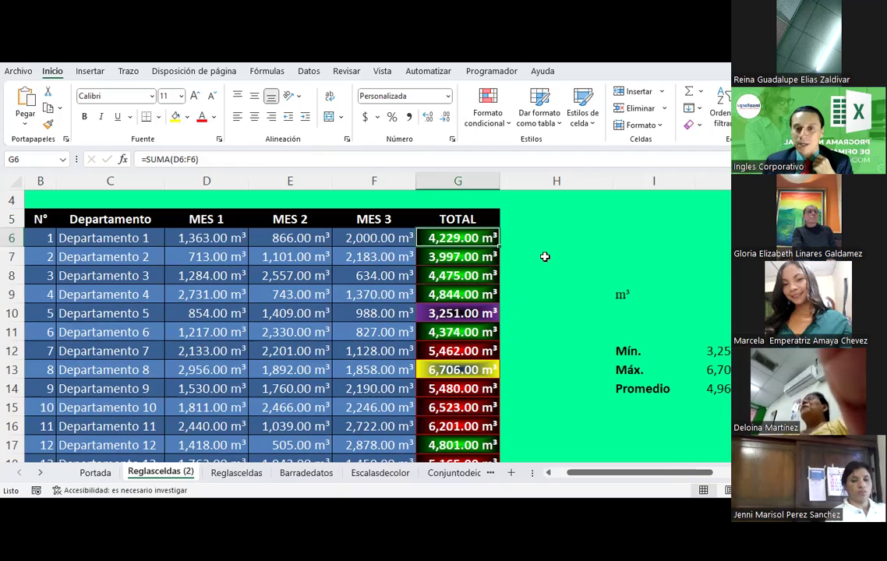
Step: Narrow column H to pull the Mín., Máx. and Promedio values closer to the table
click(545, 256)
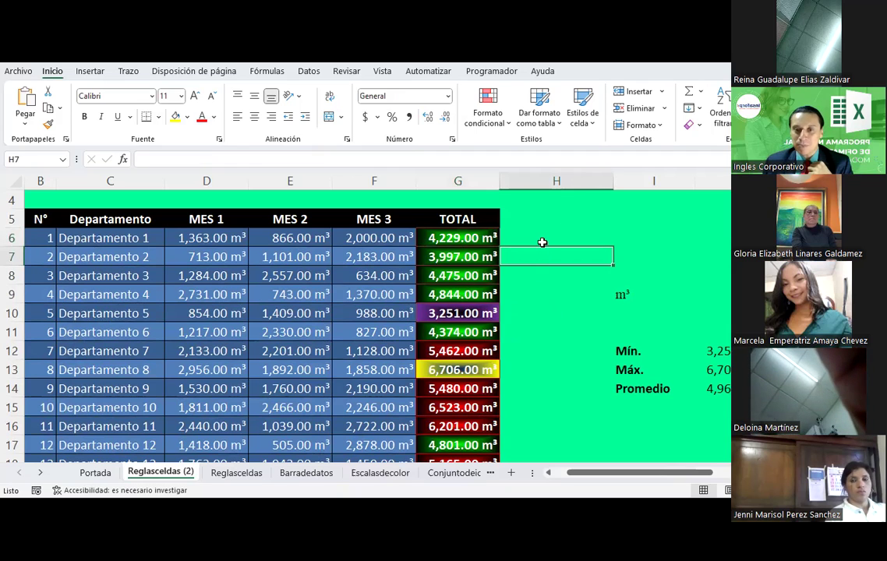
drag(614, 181, 604, 181)
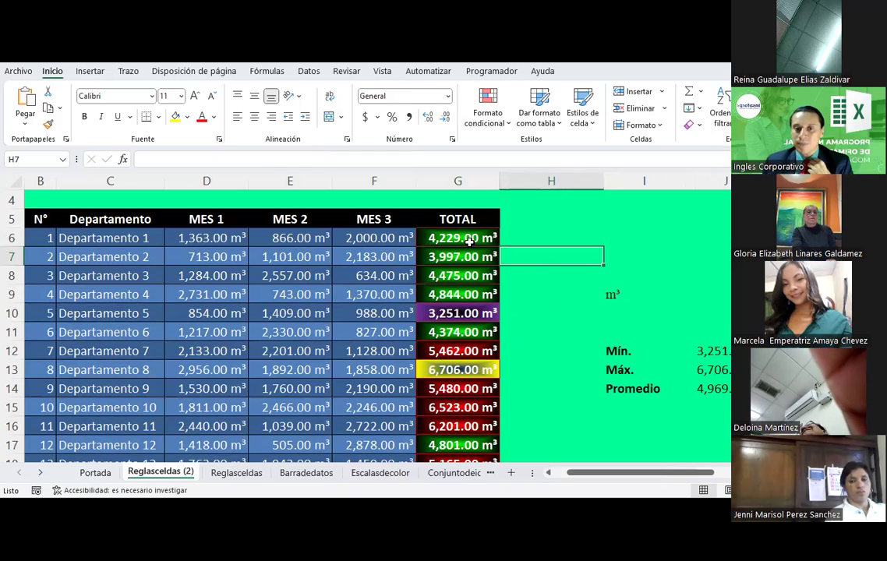
click(445, 277)
Step: Review the TOTAL cells of Departamentos 2, 3 and 4
click(442, 294)
click(442, 257)
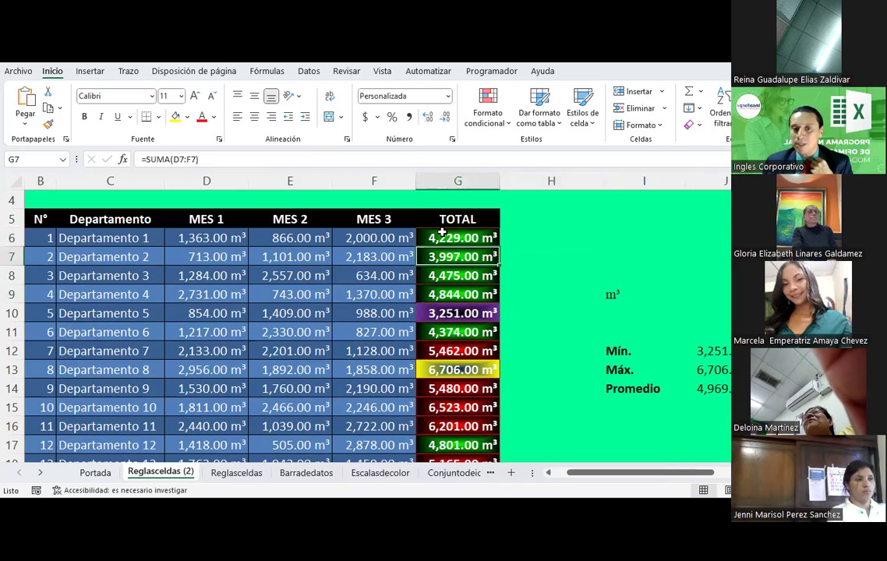
click(440, 294)
click(460, 238)
click(462, 257)
click(459, 276)
click(437, 293)
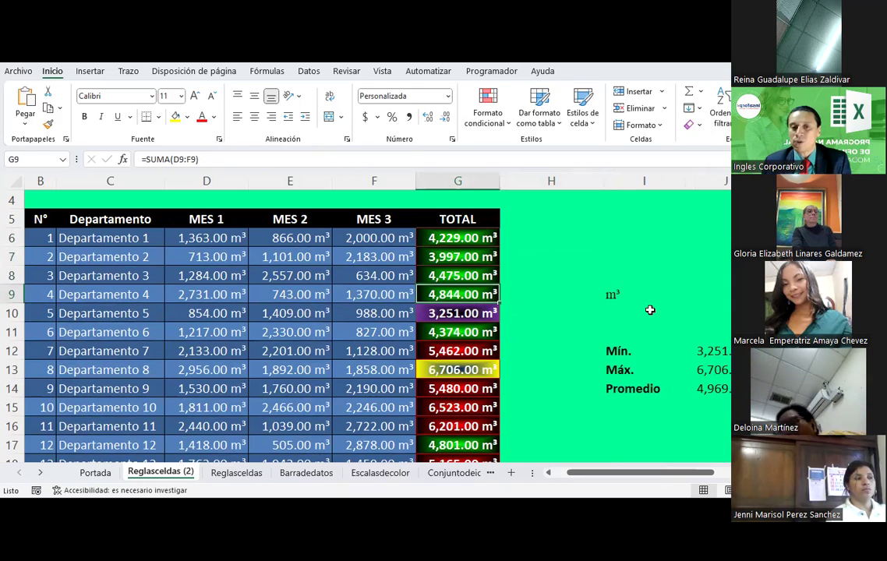
click(656, 278)
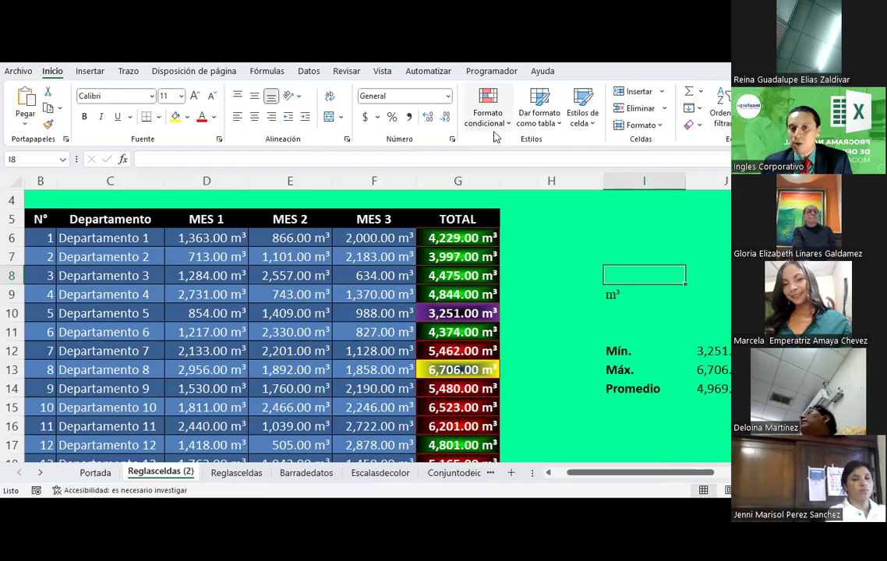
Step: Open the Formato condicional rule list for the department totals, then dismiss it without choosing
click(508, 129)
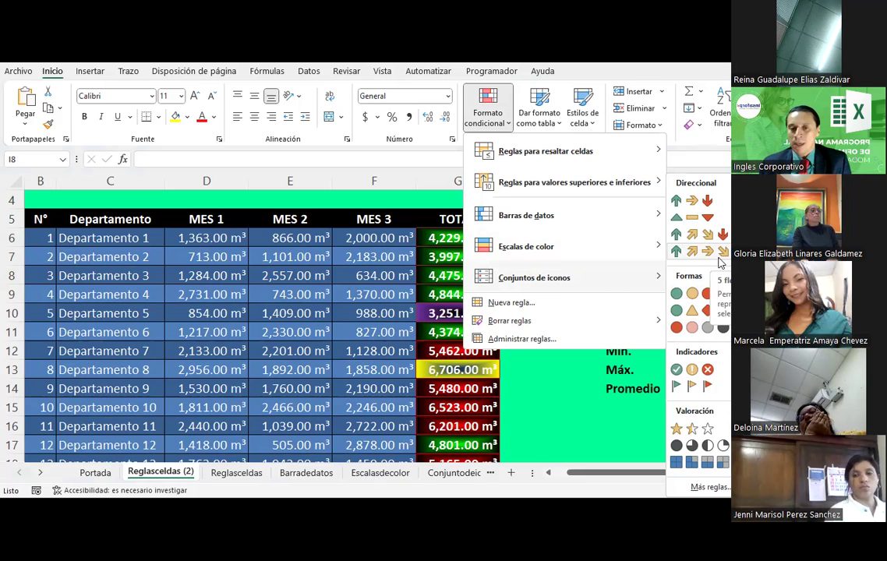
mouse_move(522, 339)
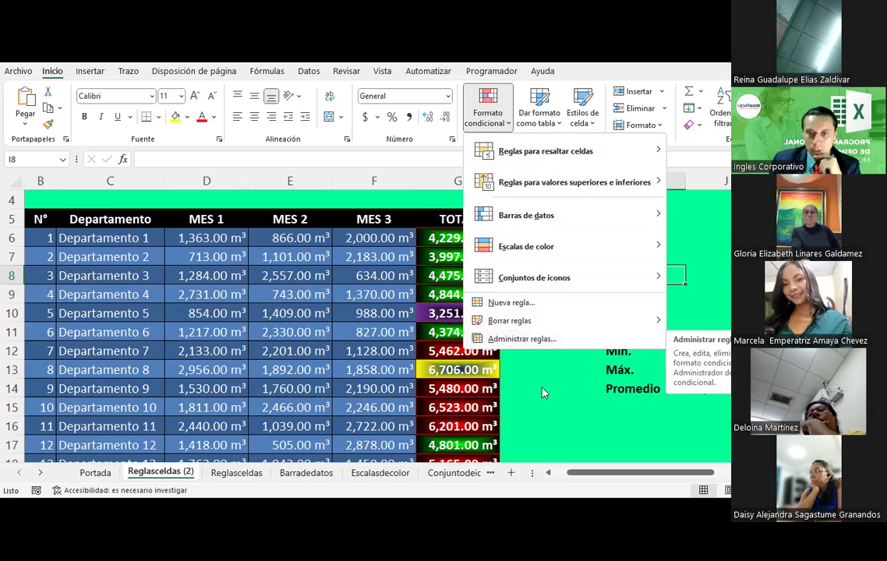
click(474, 421)
Step: Copy the Mín., Máx. and Promedio labels from the Reglasceldas (2) sheet
click(226, 473)
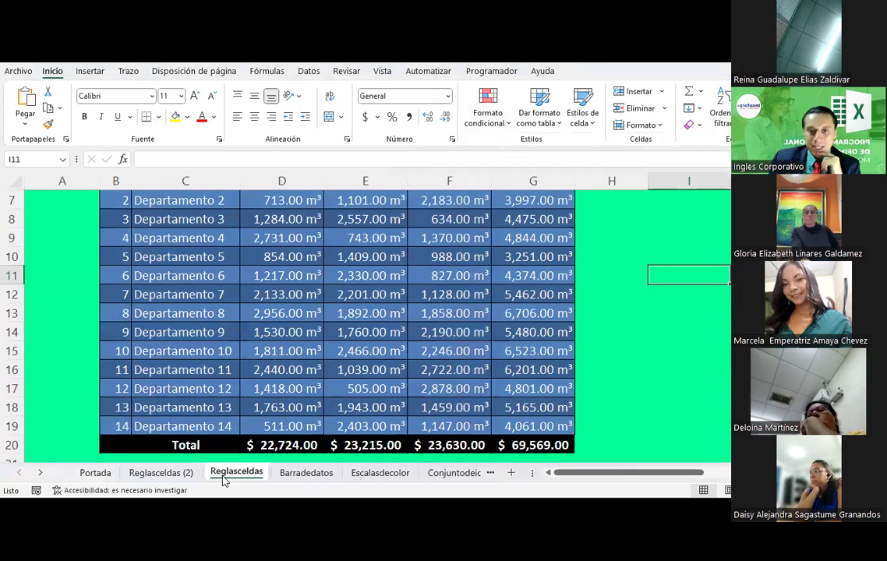
scroll(360, 364, up, 2)
scroll(359, 364, down, 2)
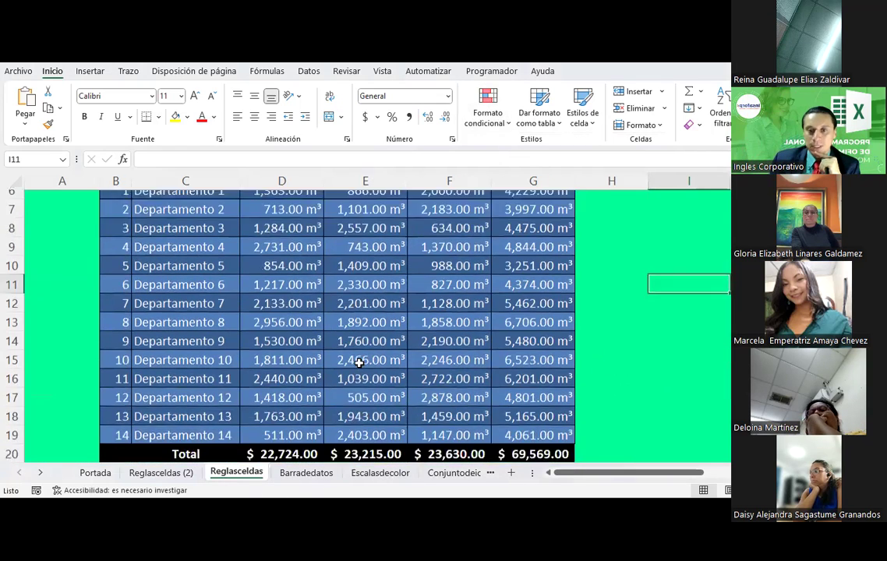
scroll(360, 364, down, 1)
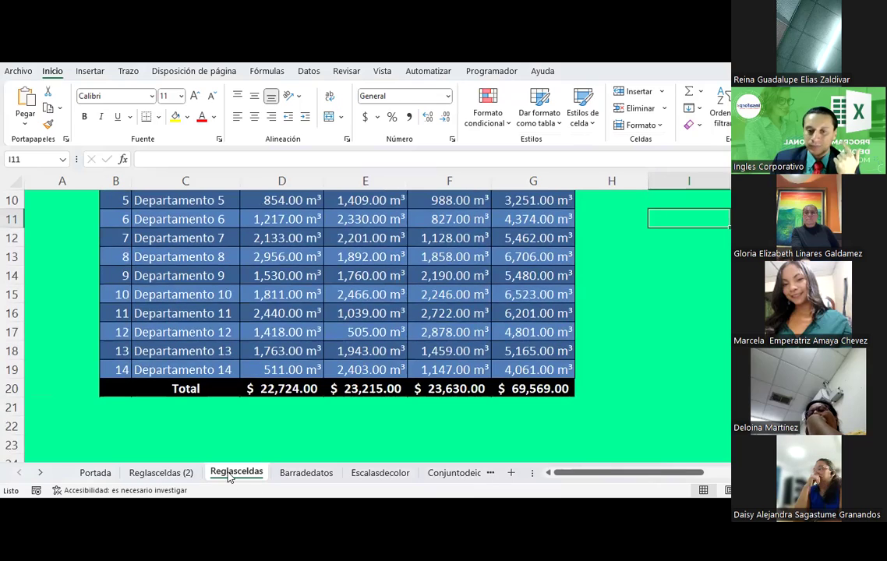
scroll(535, 348, up, 2)
scroll(535, 347, up, 1)
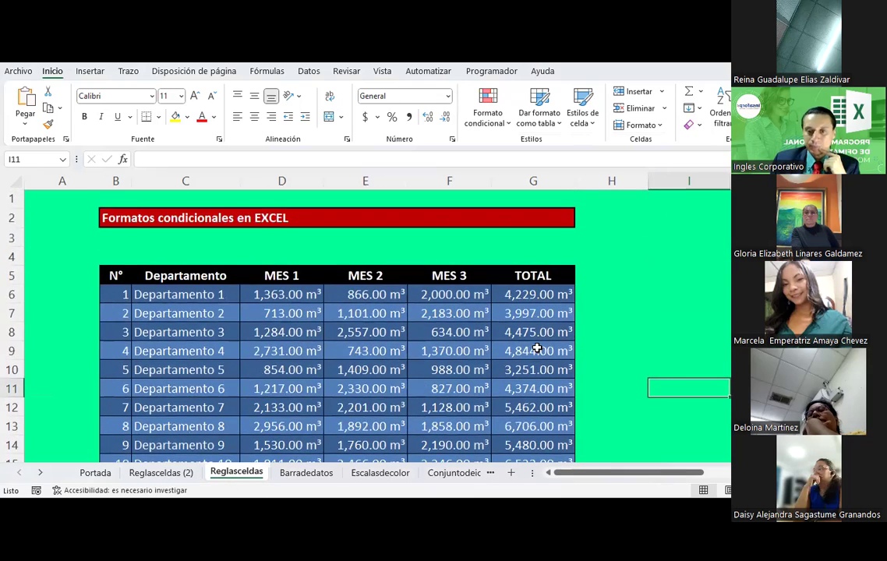
scroll(537, 349, down, 2)
click(152, 471)
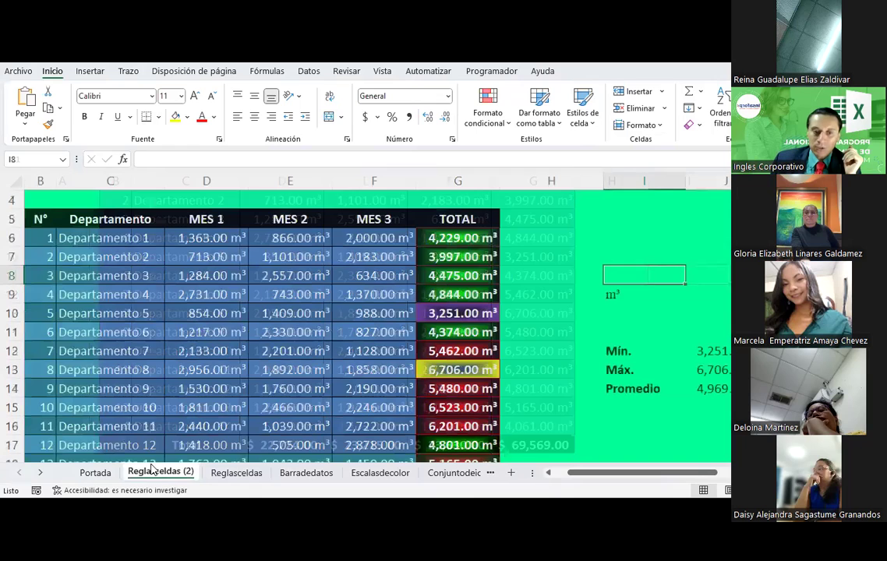
drag(640, 351, 644, 384)
click(48, 107)
Step: Paste the three labels into I9 on the Reglasceldas sheet and select J9
click(236, 472)
click(680, 238)
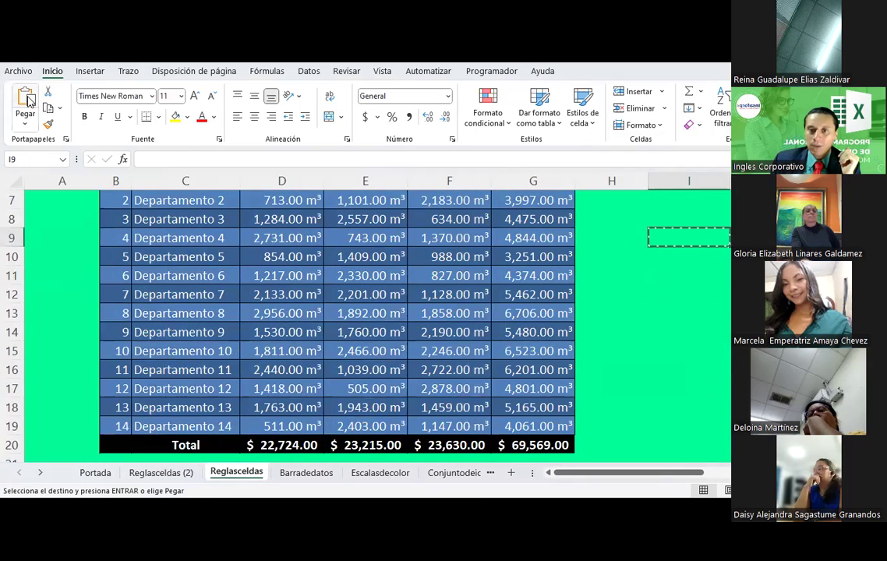
click(178, 473)
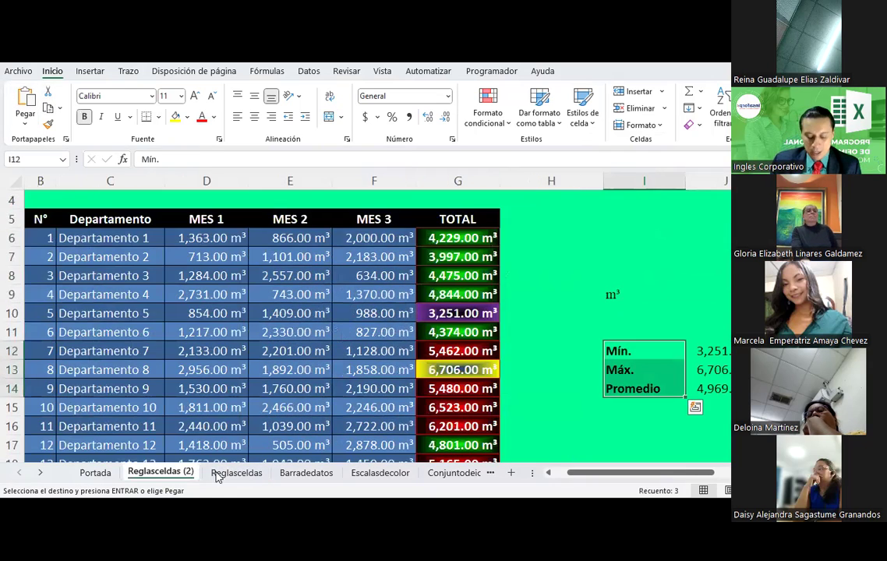
click(236, 474)
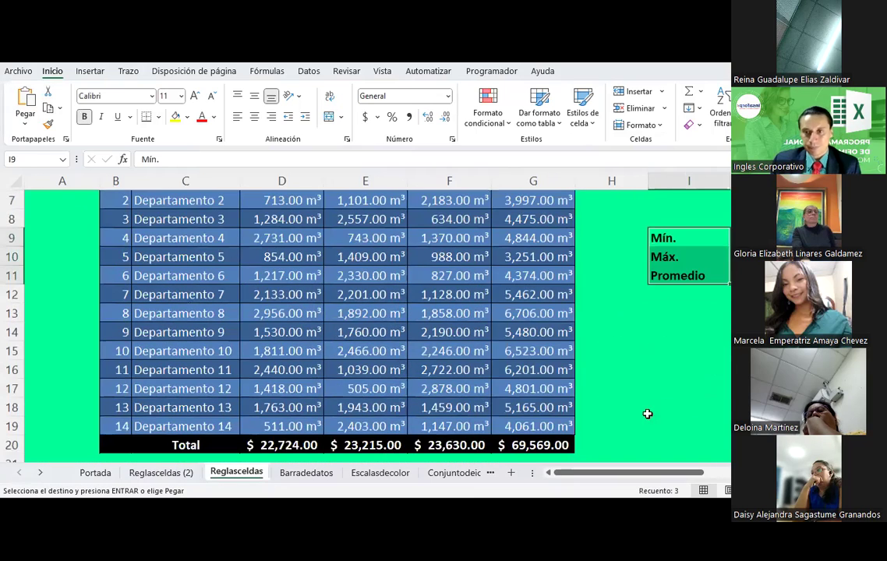
scroll(648, 415, up, 2)
scroll(647, 414, down, 1)
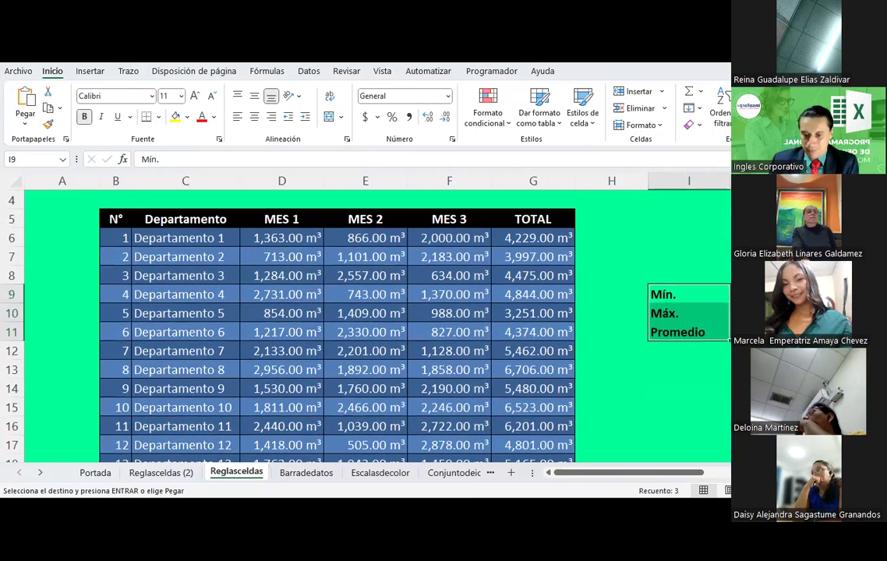
click(730, 294)
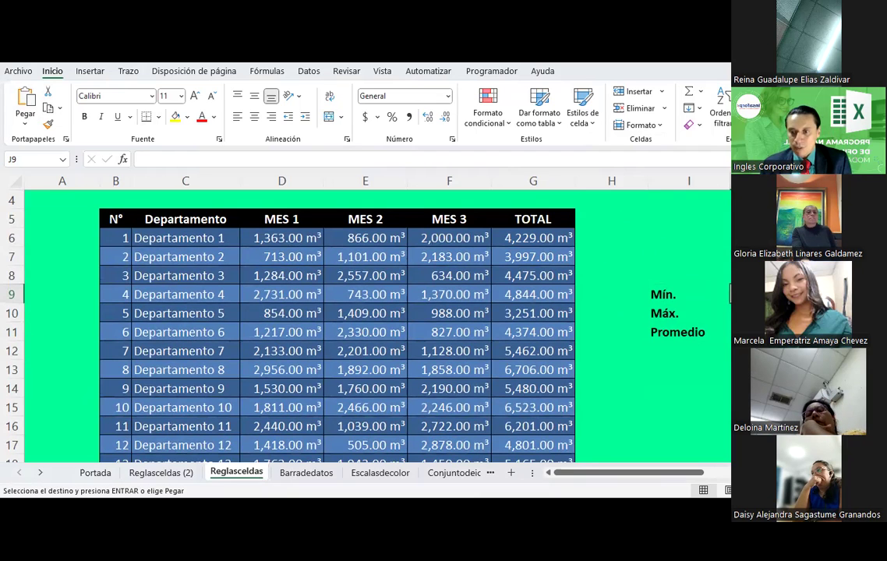
scroll(375, 312, right, 2)
scroll(374, 312, right, 2)
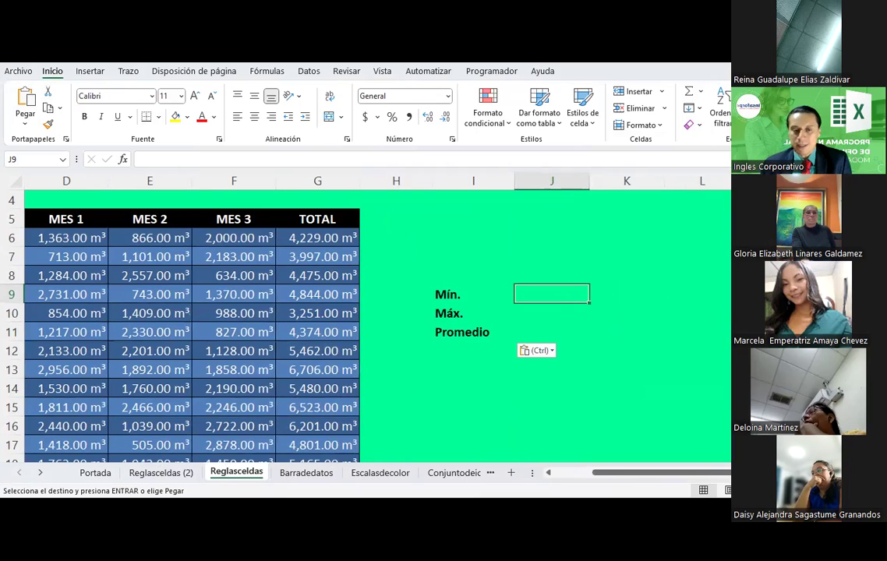
Step: Enter the minimum of G6:G19 in J9 with AutoSum Mín, giving 3,251.00 m³
click(703, 91)
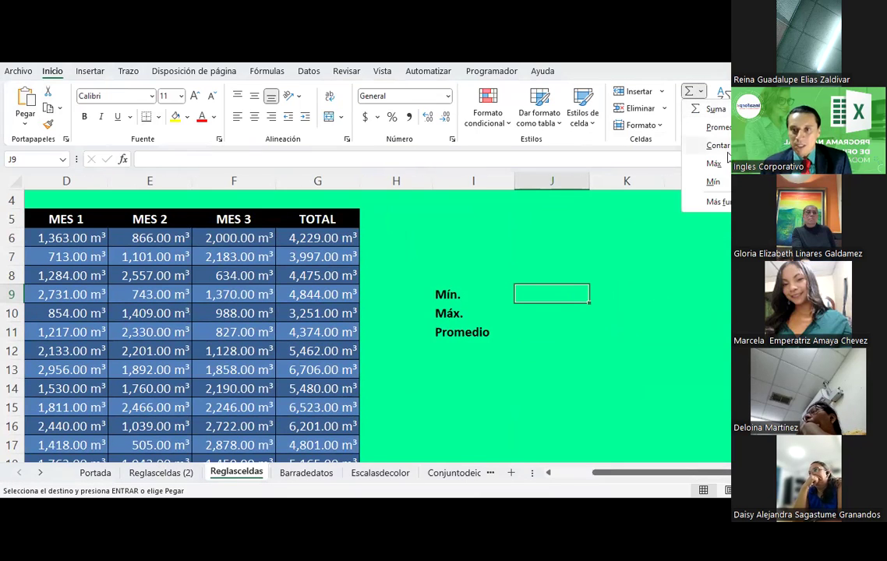
click(714, 182)
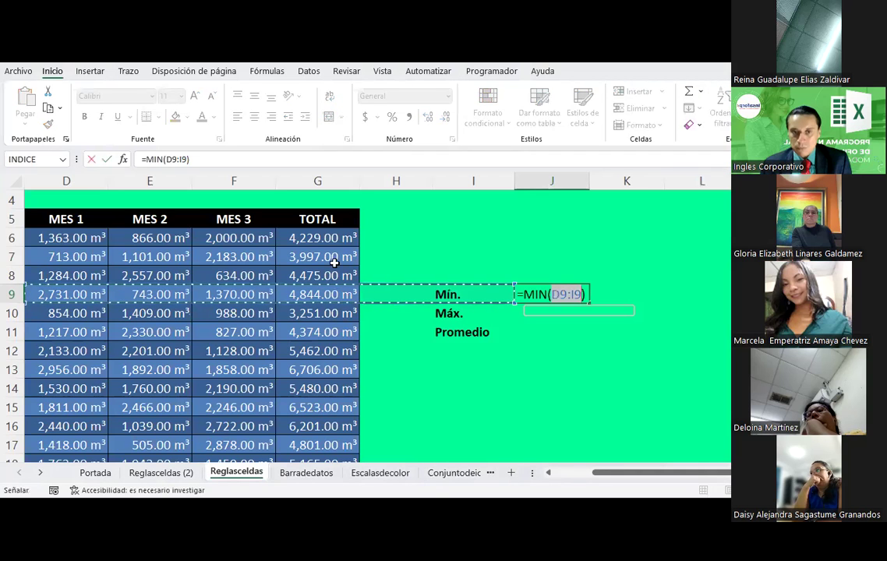
mouse_move(328, 239)
mouse_down()
mouse_move(312, 478)
mouse_move(312, 421)
mouse_up()
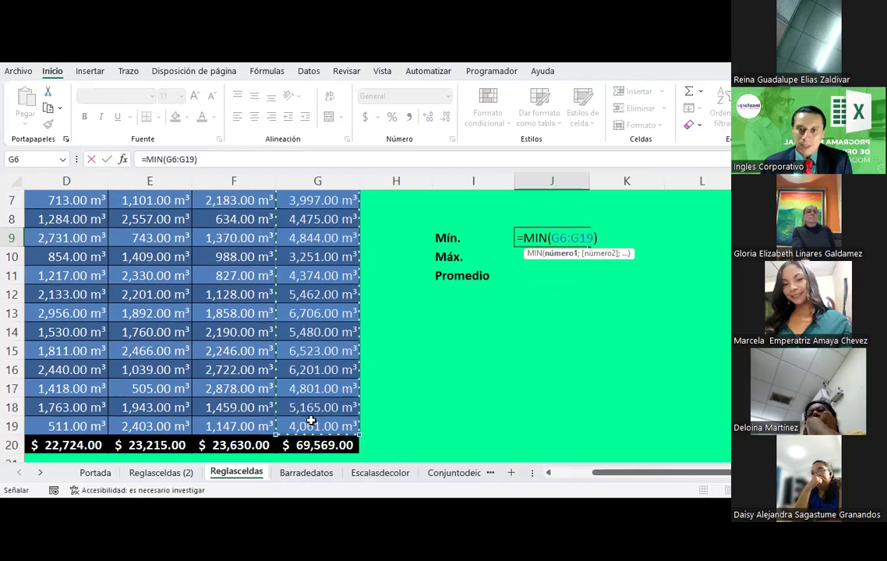
key(Return)
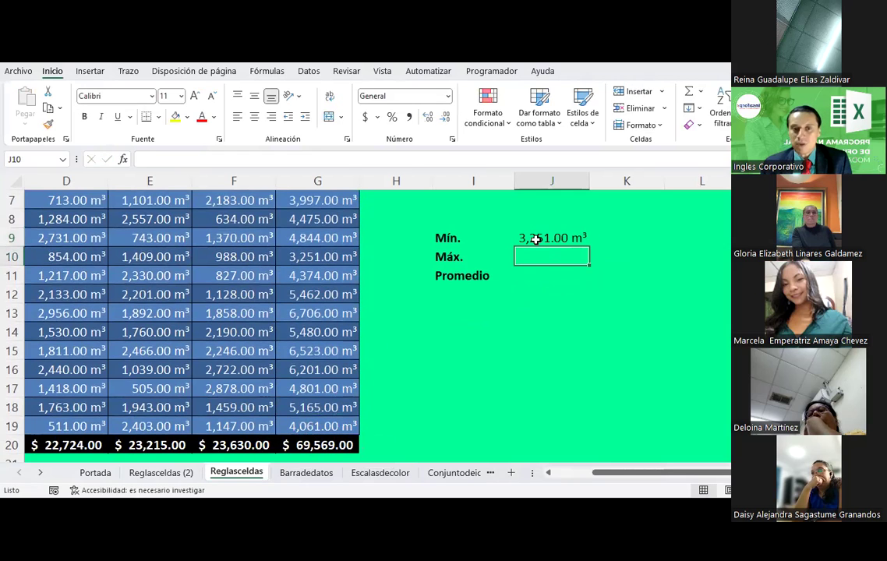
click(537, 239)
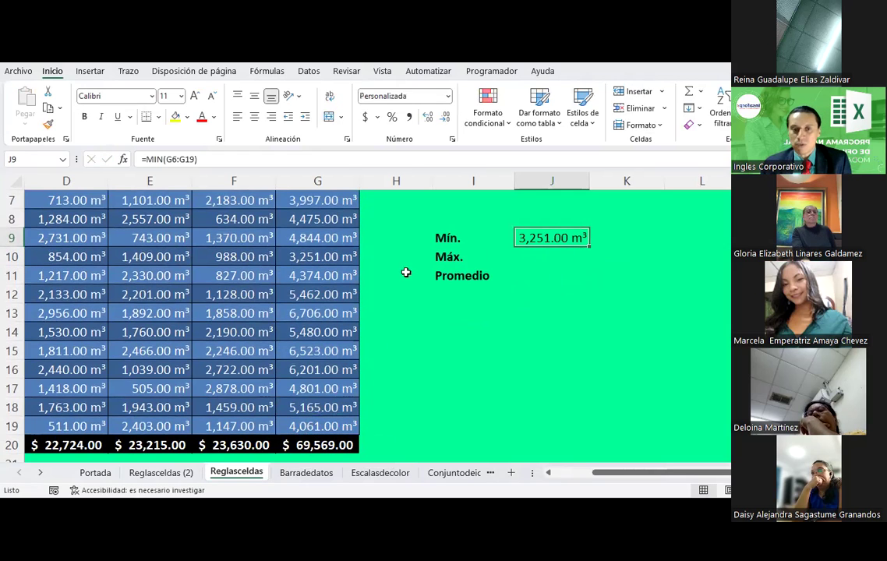
click(316, 257)
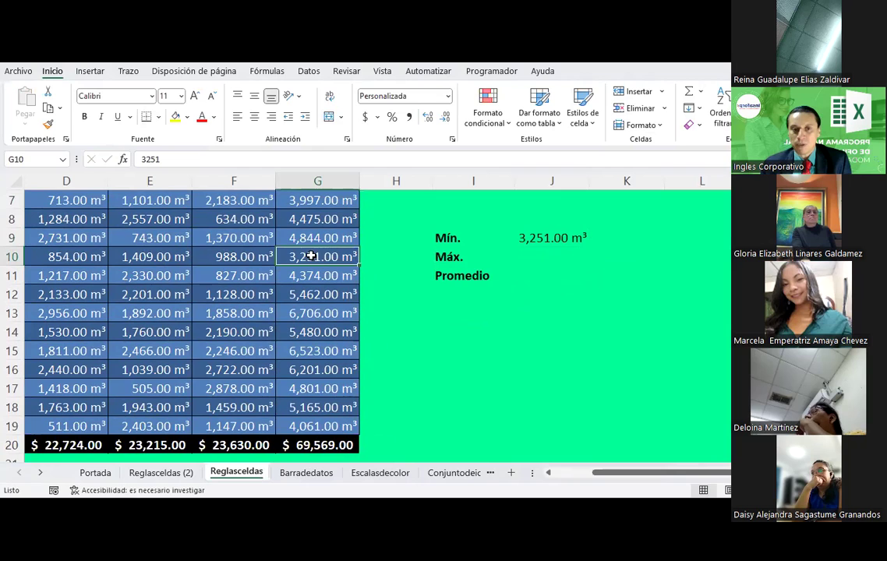
Step: Enter the maximum of G6:G19 in J10 with AutoSum Máx, giving 6,706.00 m³
click(539, 262)
click(701, 93)
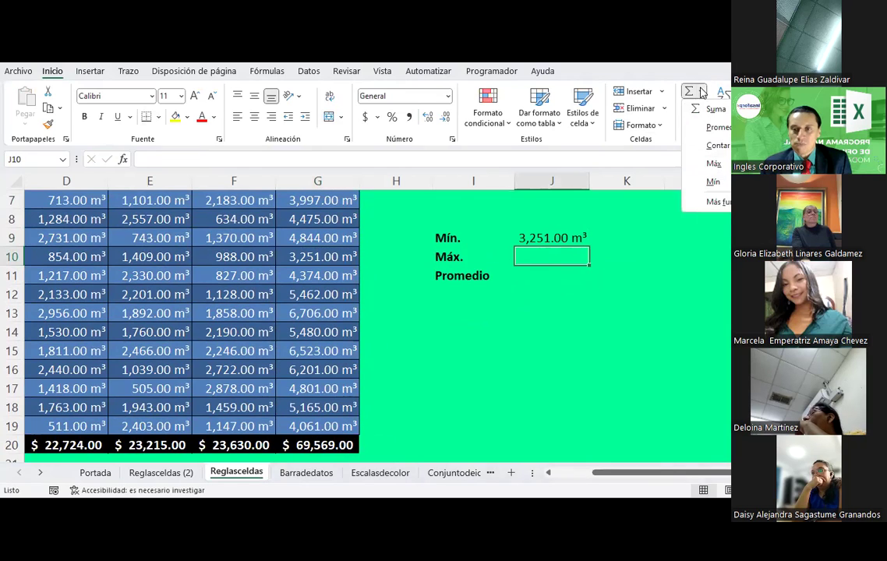
click(713, 167)
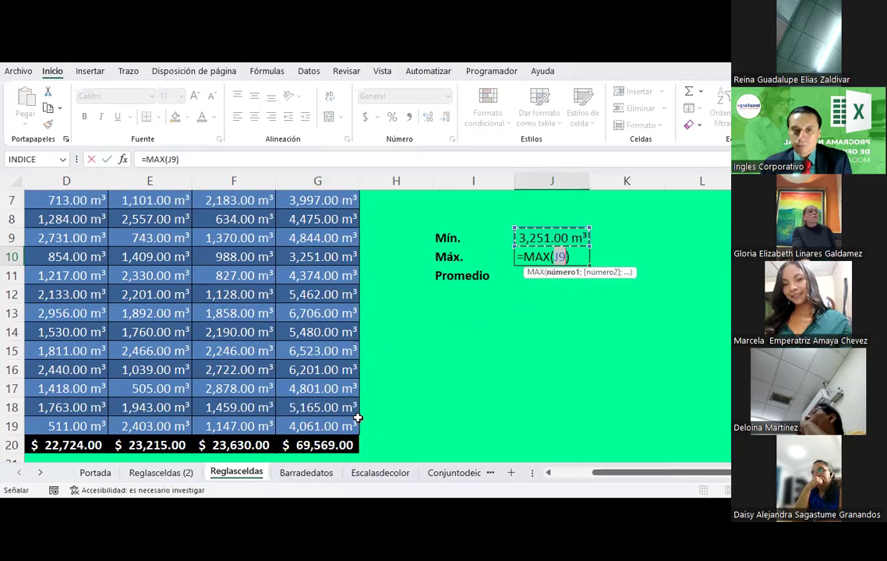
drag(320, 428, 321, 236)
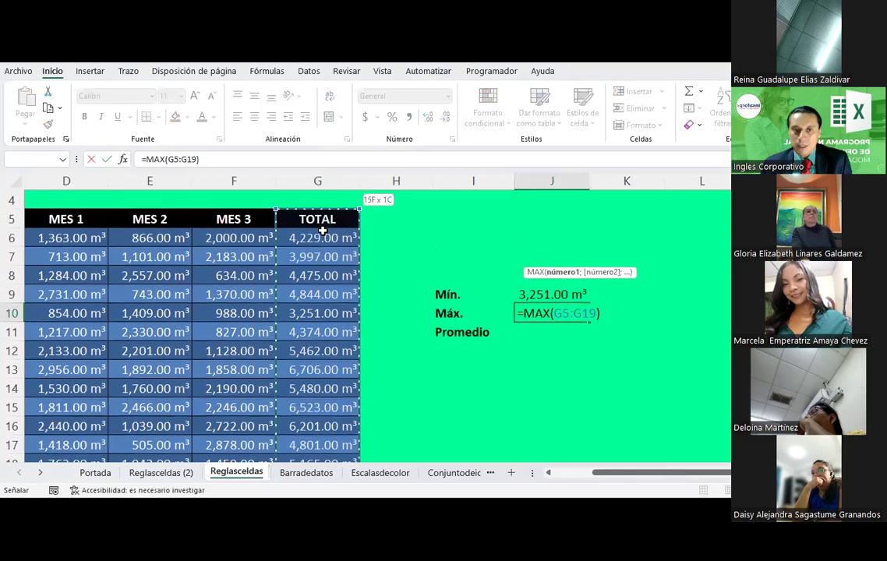
key(Return)
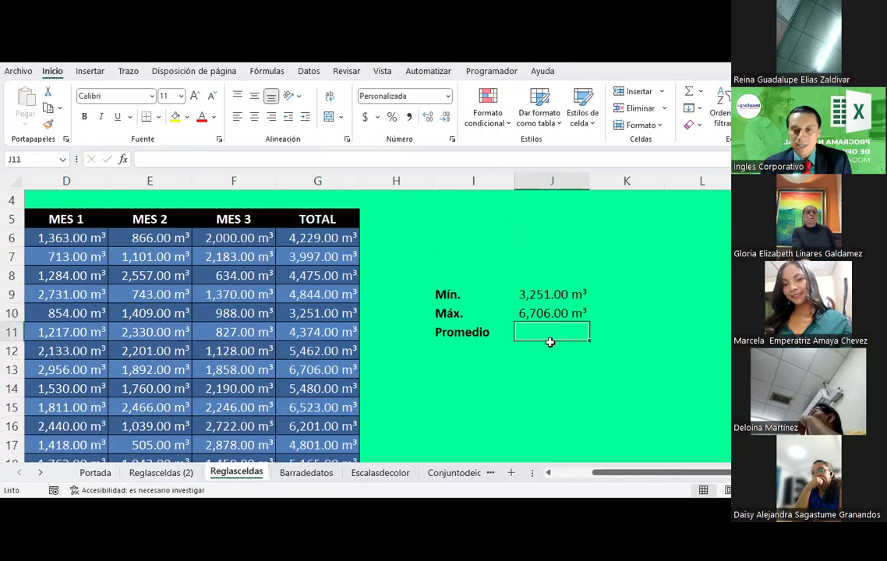
Step: Enter the average of G6:G19 in J11 with AutoSum Promedio, giving 4,969.21 m³
click(701, 92)
click(719, 128)
mouse_move(342, 241)
mouse_down()
mouse_move(332, 447)
mouse_move(337, 400)
mouse_up()
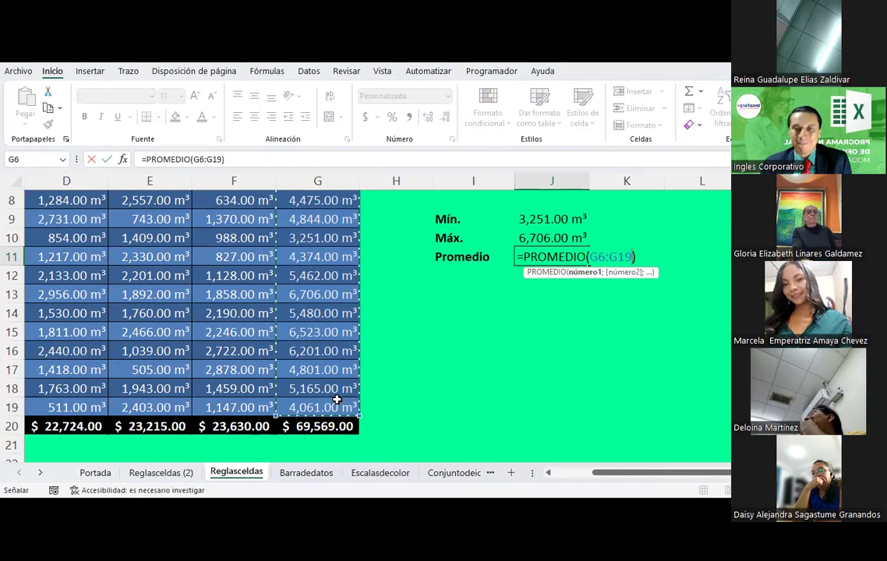
key(Return)
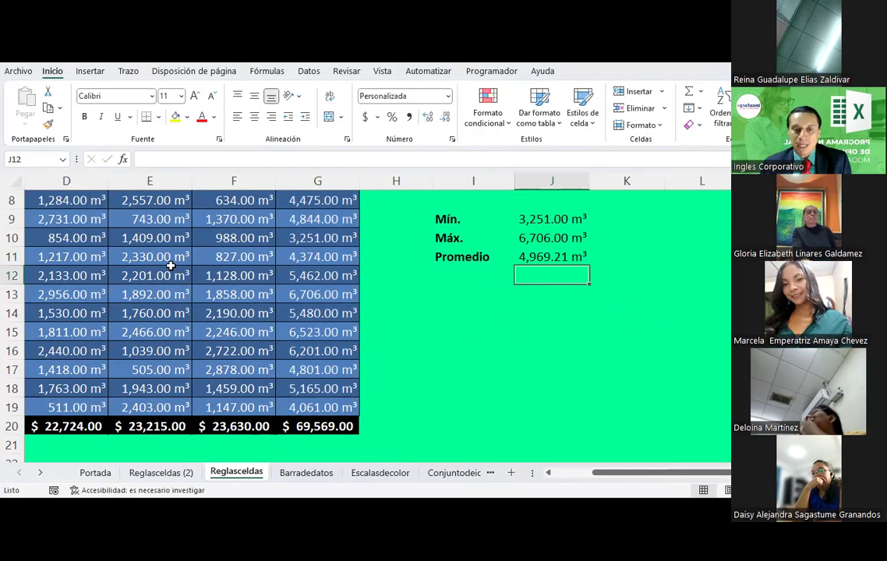
drag(326, 430, 288, 430)
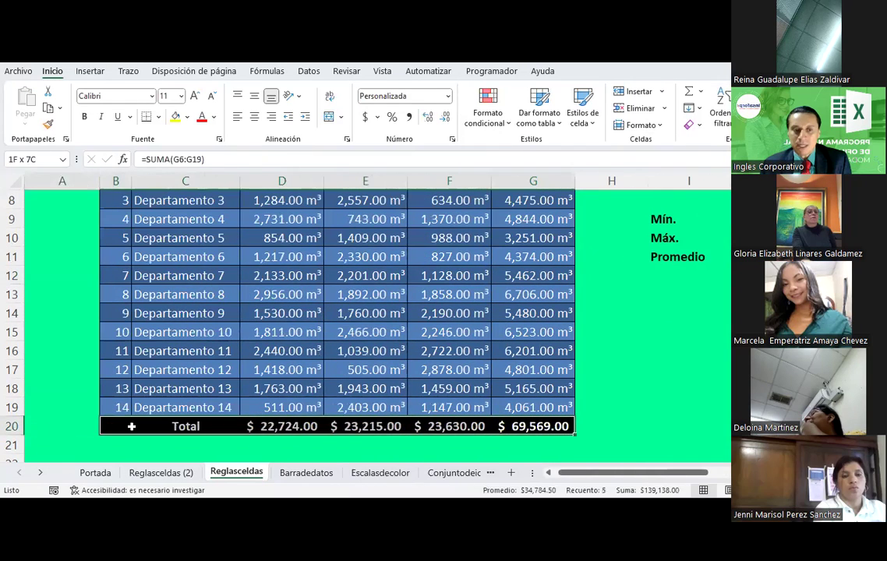
Step: Give the Total row D20:G20 the General format with two decimal places
right_click(290, 430)
click(324, 410)
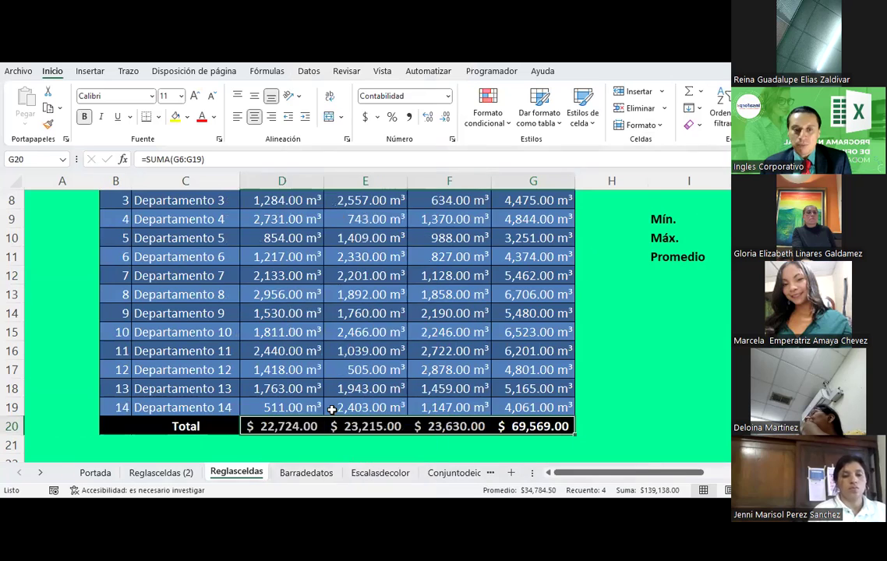
click(195, 332)
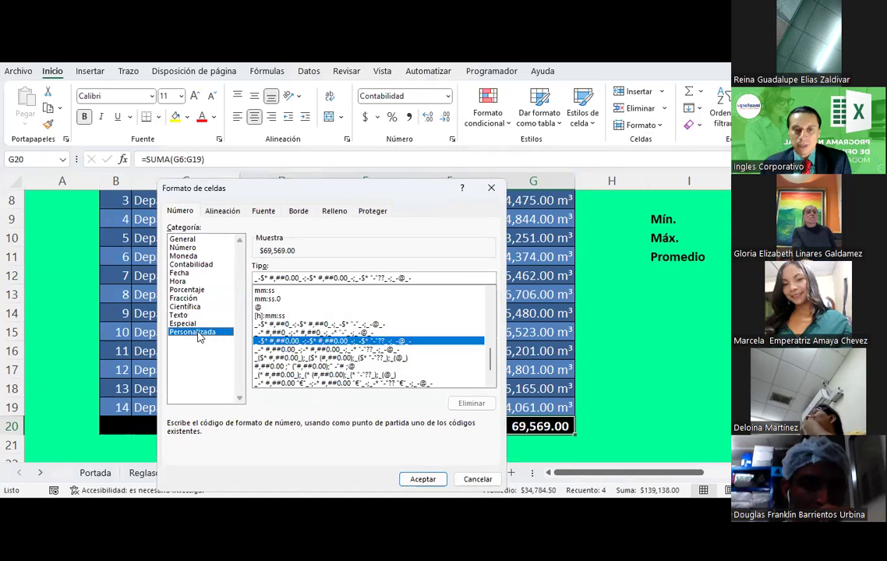
double_click(269, 339)
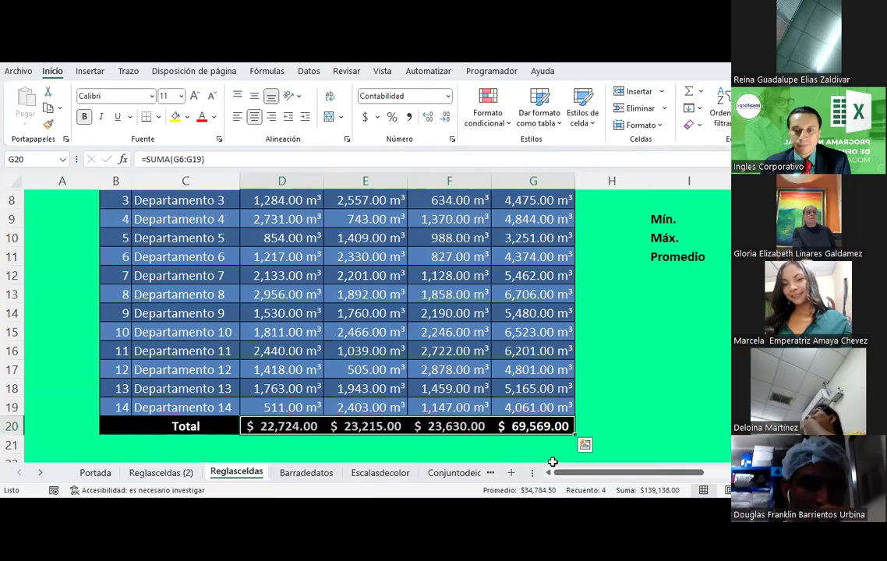
click(448, 95)
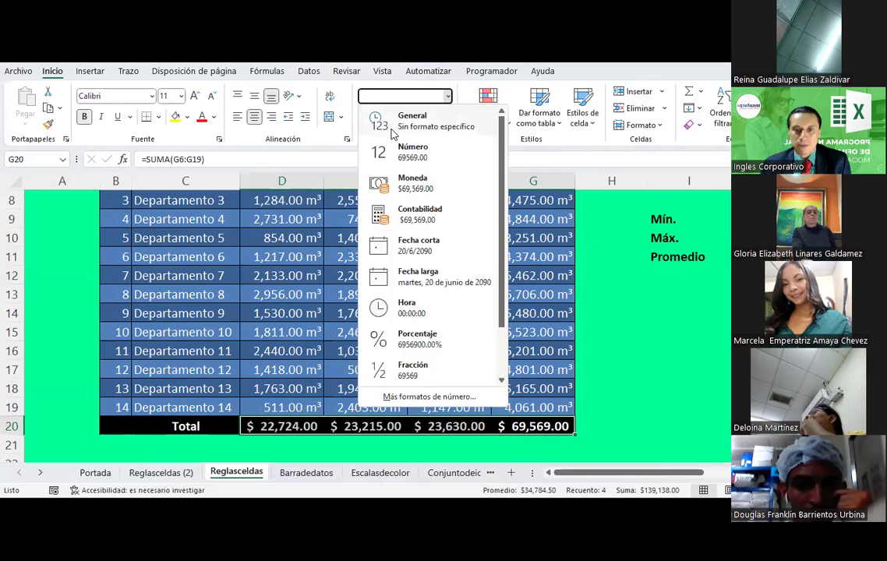
click(392, 131)
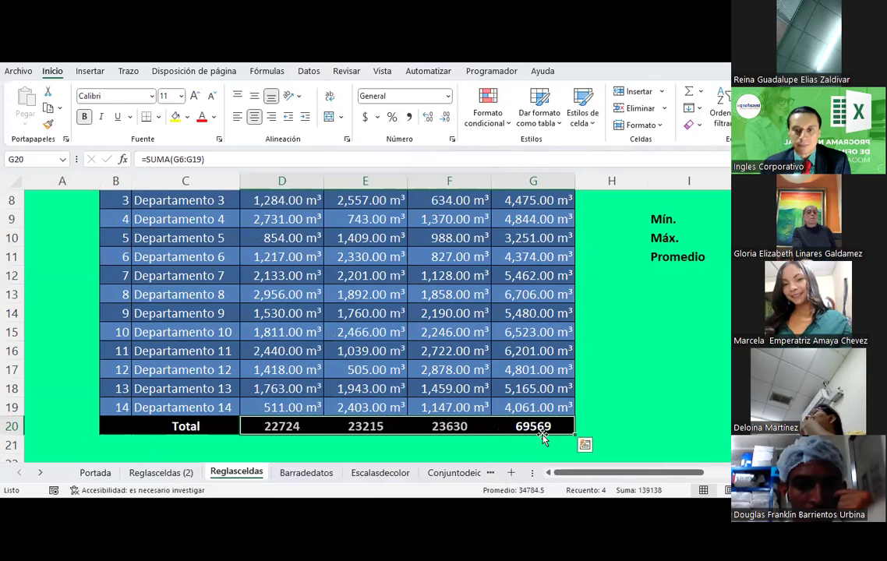
click(428, 120)
click(428, 118)
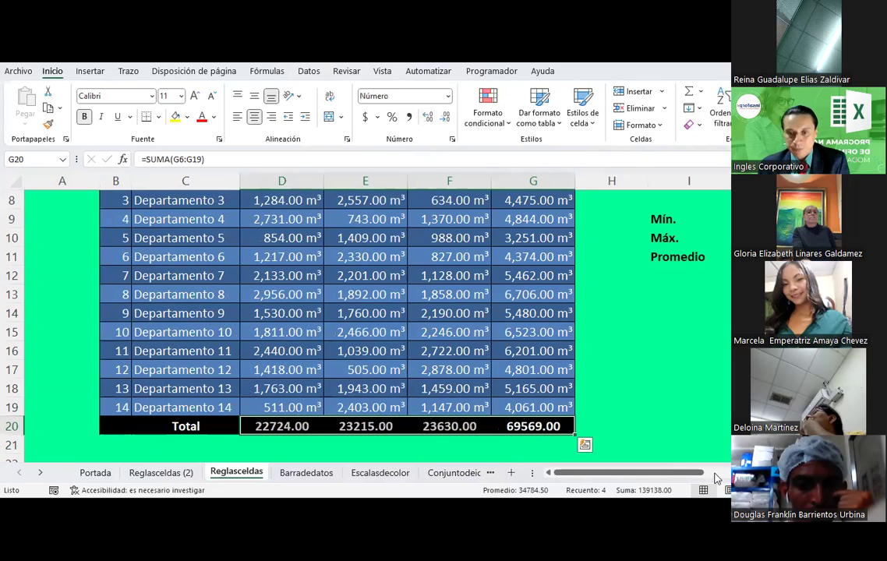
click(682, 389)
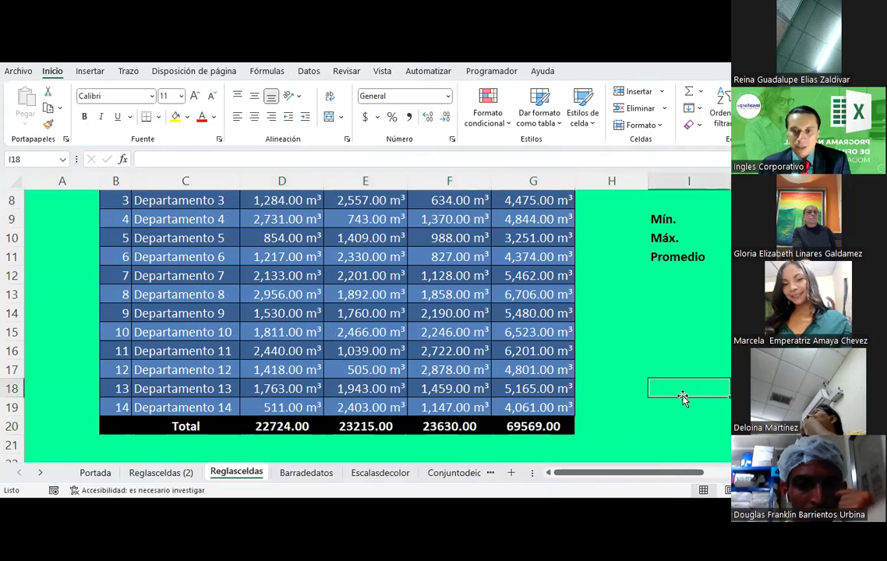
Step: Apply the custom #,##0.00 m³ number format to the Total row D20:G20
drag(533, 426, 282, 427)
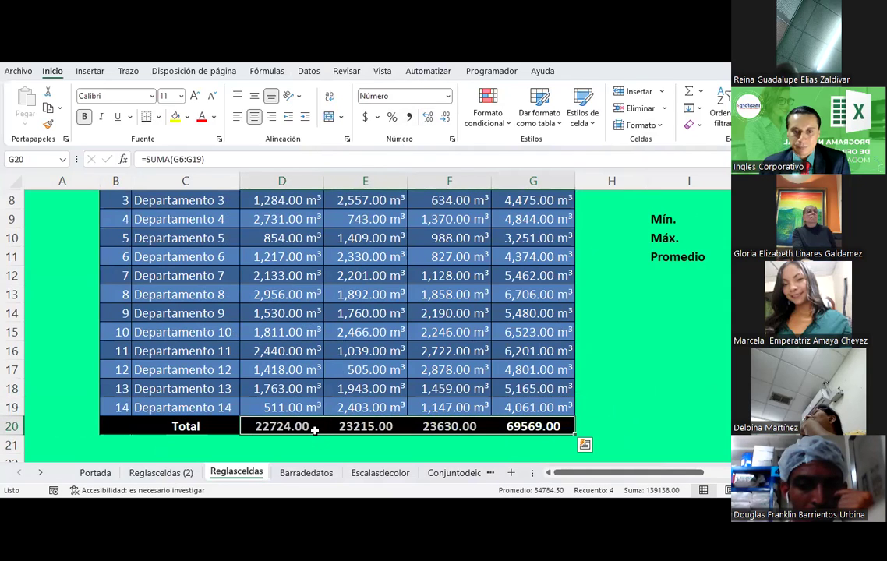
right_click(314, 430)
click(348, 365)
click(224, 333)
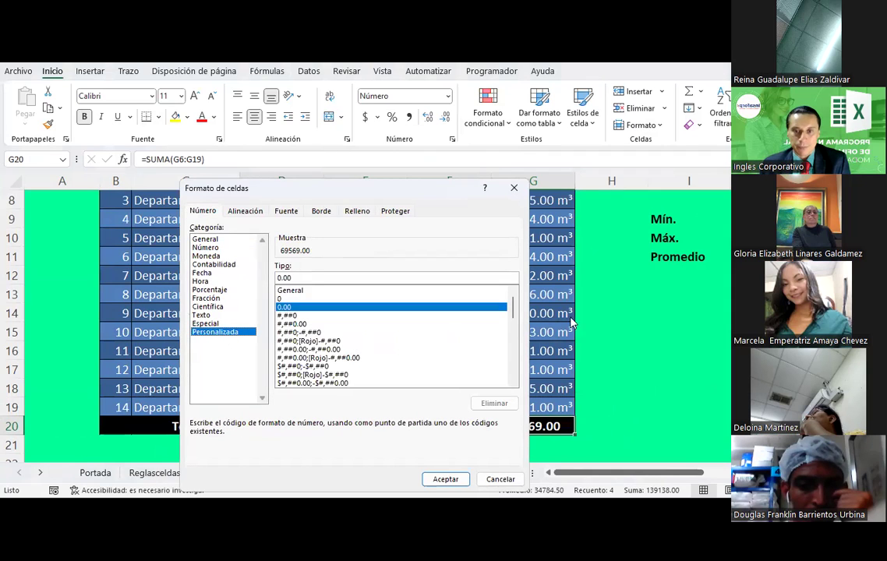
drag(513, 306, 503, 389)
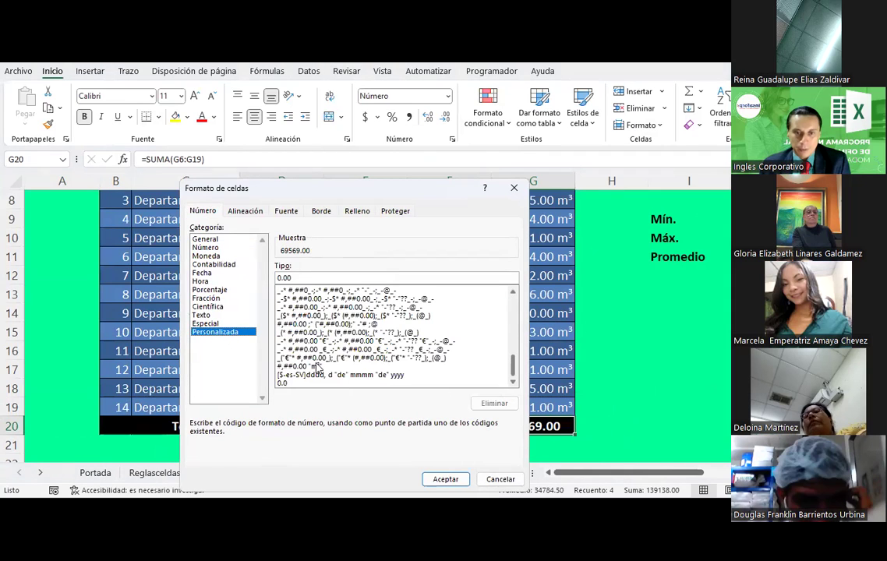
click(436, 365)
click(446, 479)
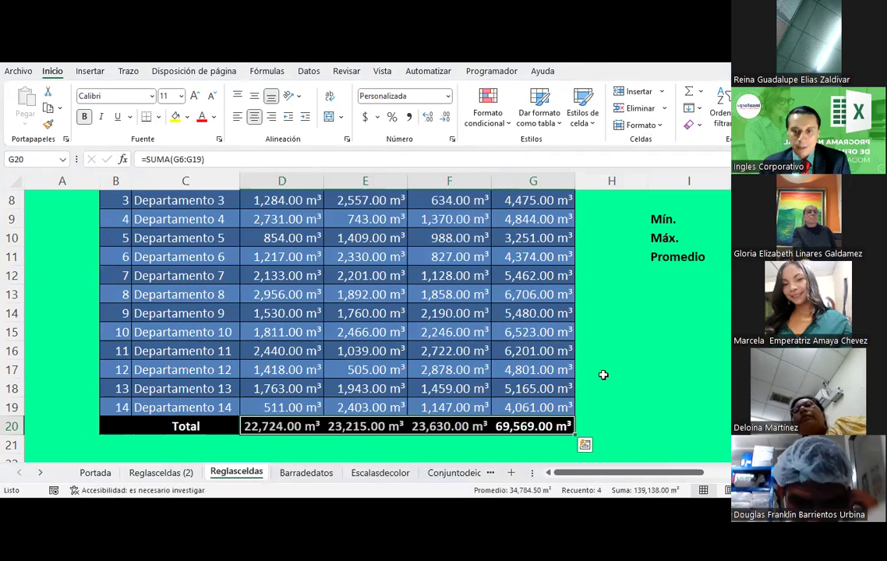
click(607, 371)
mouse_move(644, 474)
mouse_down()
mouse_move(689, 471)
mouse_move(647, 471)
mouse_up()
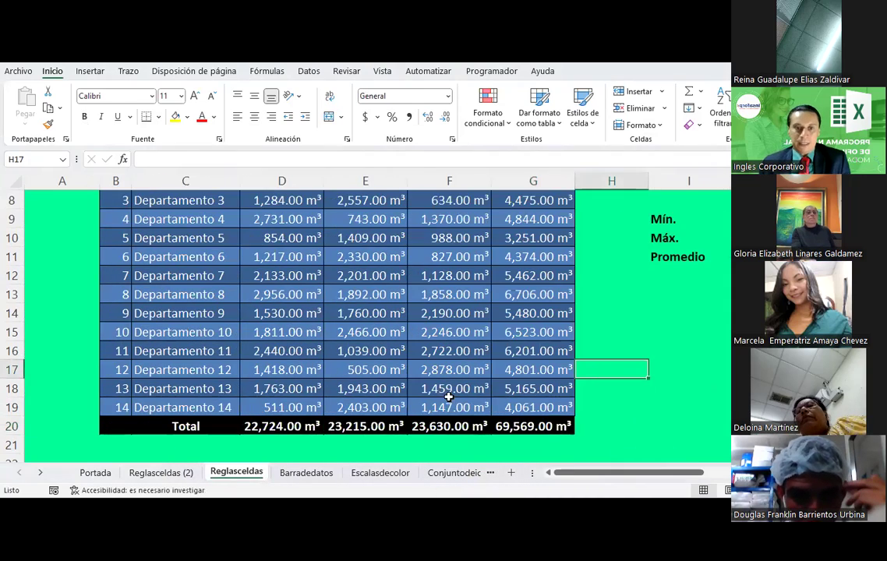
scroll(450, 395, up, 1)
Step: Add pink gradient fill data bars to the TOTAL cells G6:G19
drag(535, 215, 539, 411)
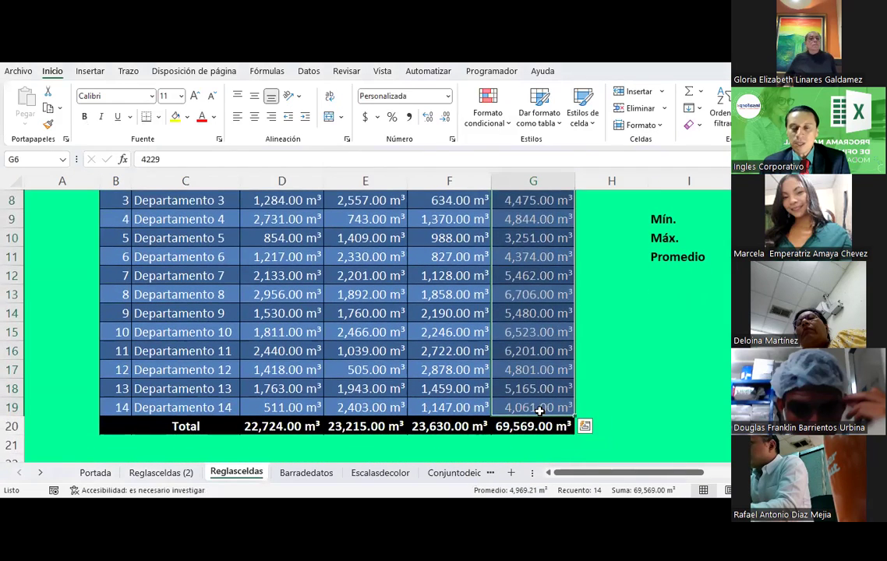
click(489, 123)
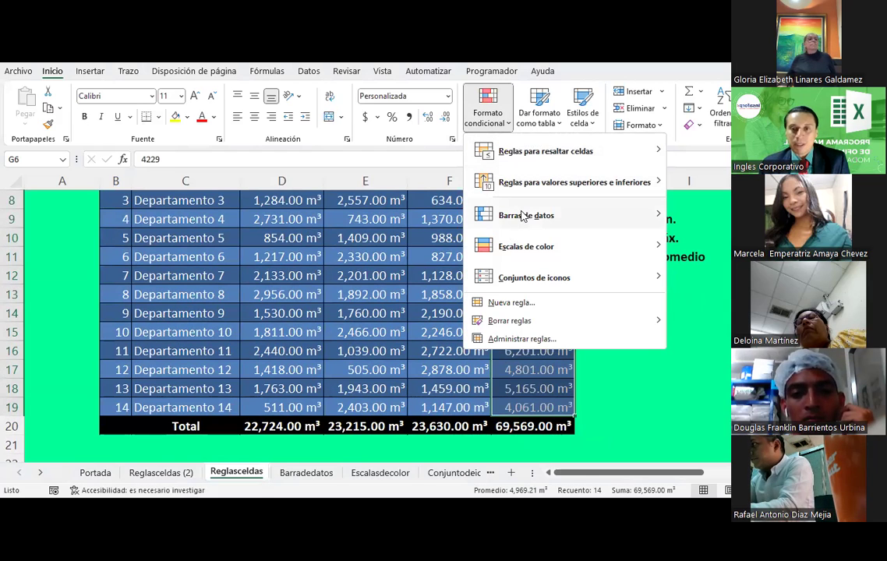
mouse_move(526, 215)
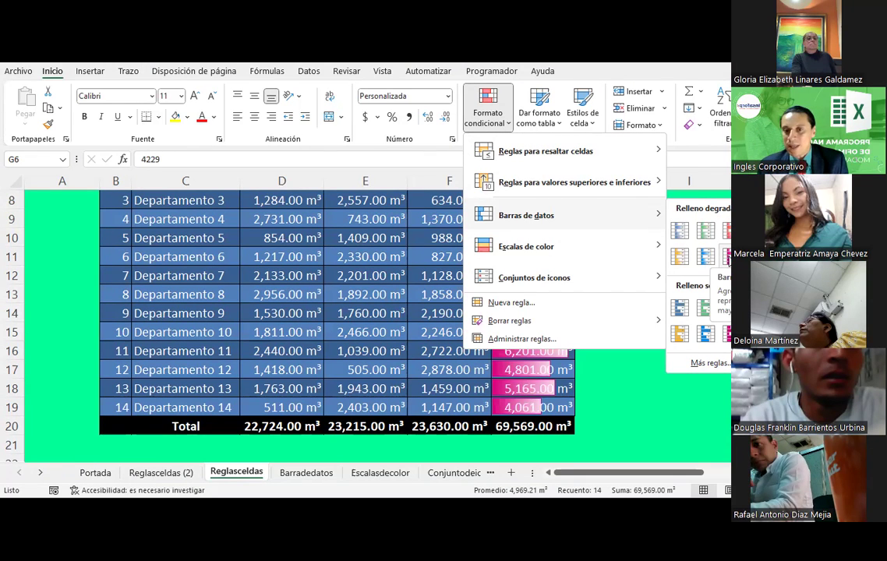
click(727, 255)
scroll(655, 325, up, 2)
scroll(655, 326, up, 1)
scroll(655, 325, down, 2)
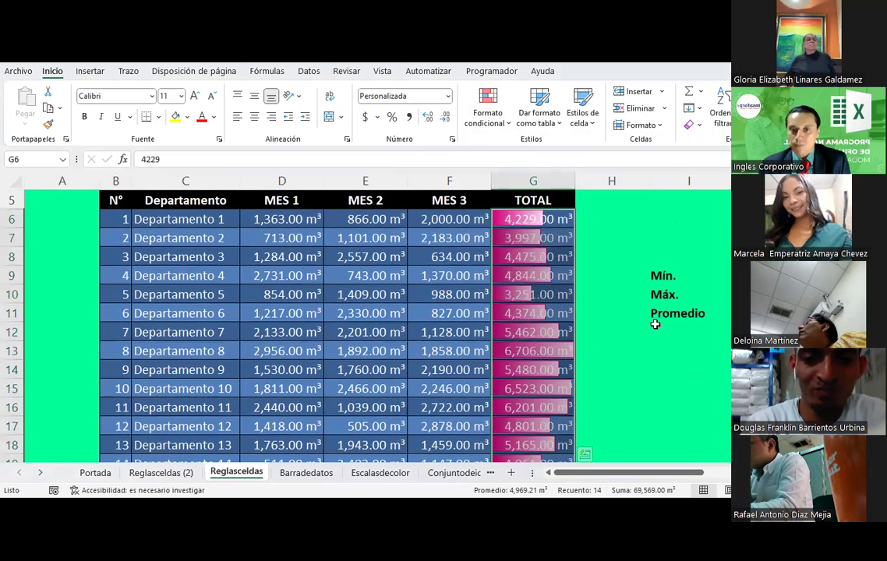
click(488, 113)
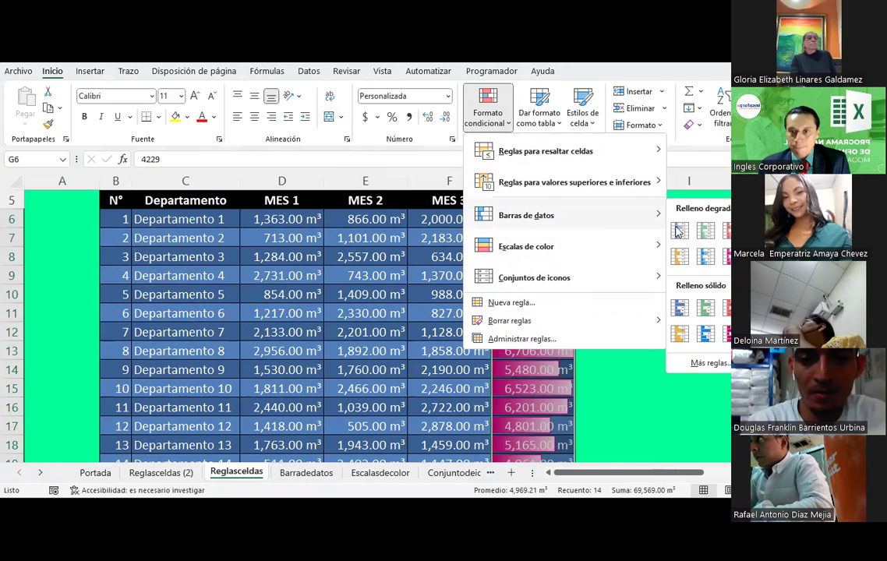
click(637, 265)
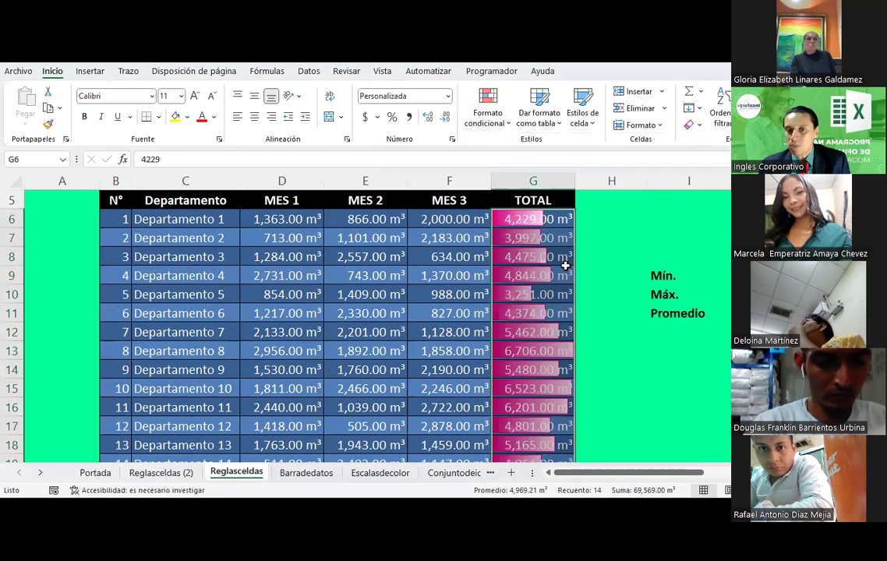
scroll(566, 266, down, 1)
scroll(566, 266, up, 1)
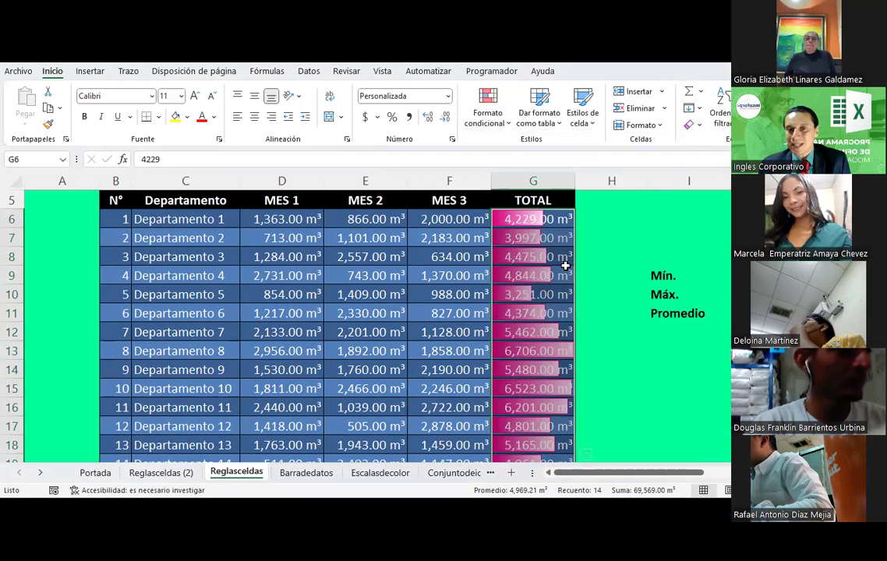
click(497, 125)
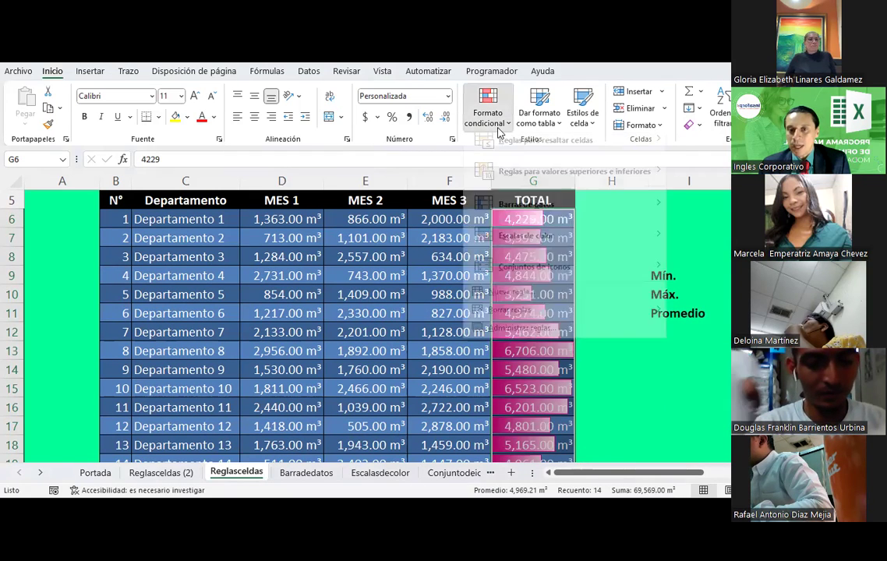
click(497, 117)
click(495, 103)
mouse_move(526, 215)
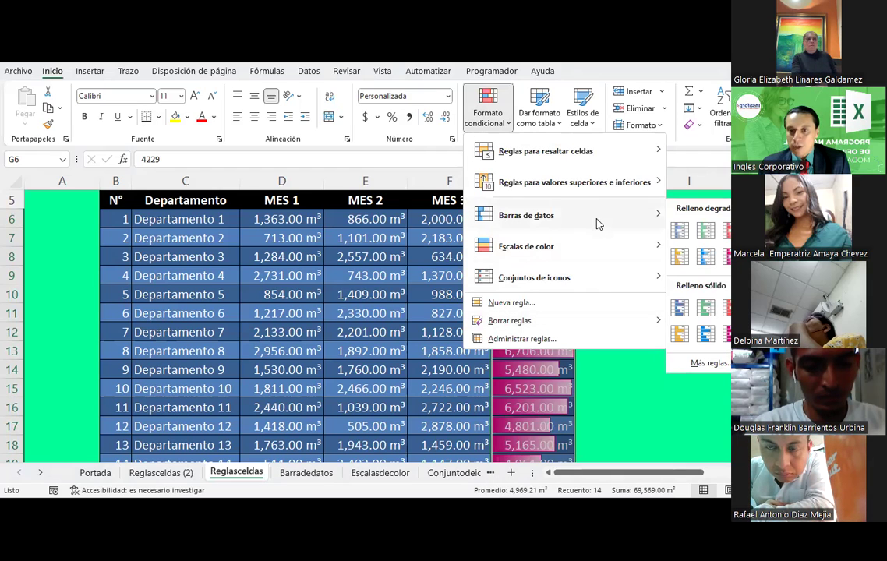
click(708, 363)
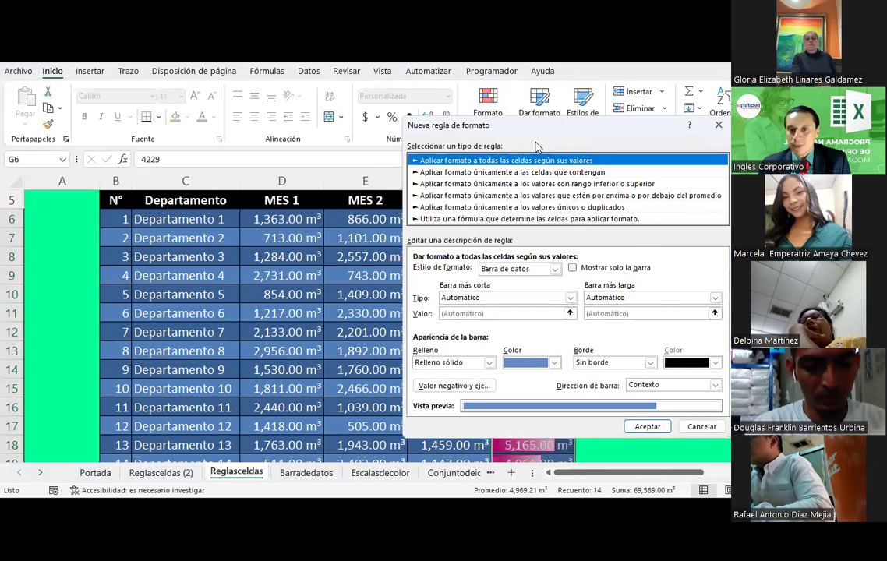
drag(502, 129, 243, 122)
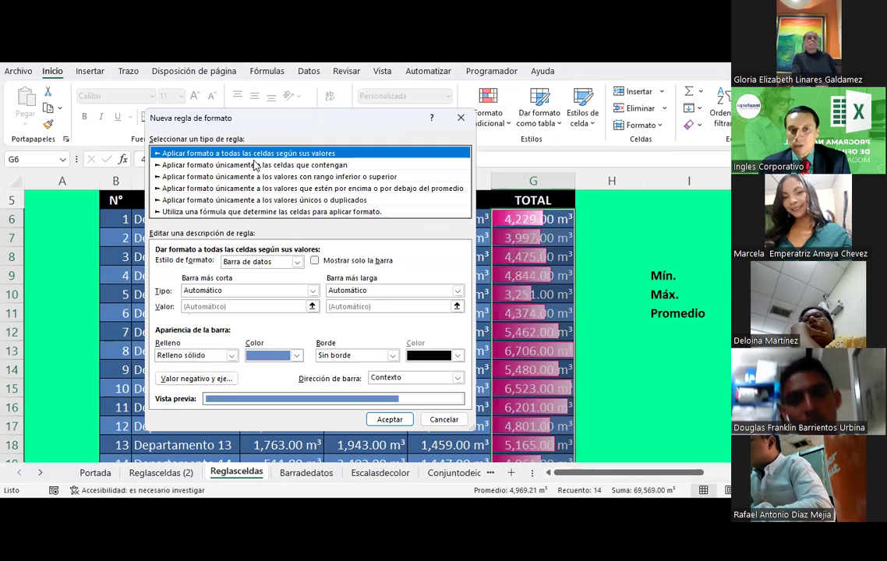
click(208, 165)
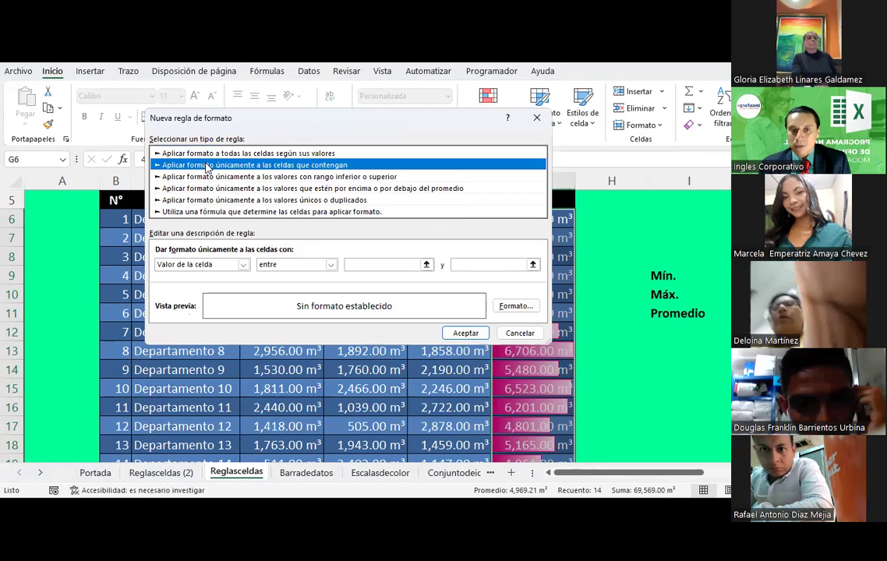
click(310, 176)
click(300, 189)
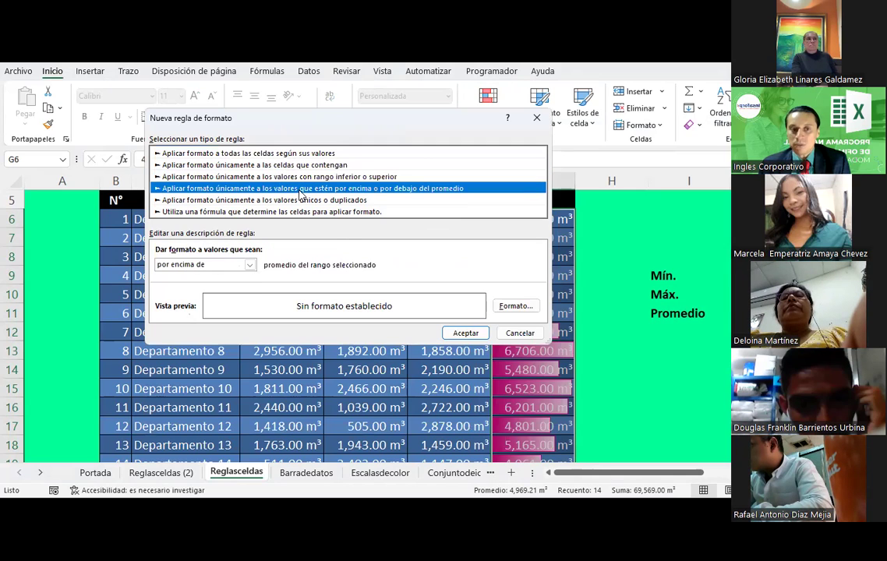
click(299, 202)
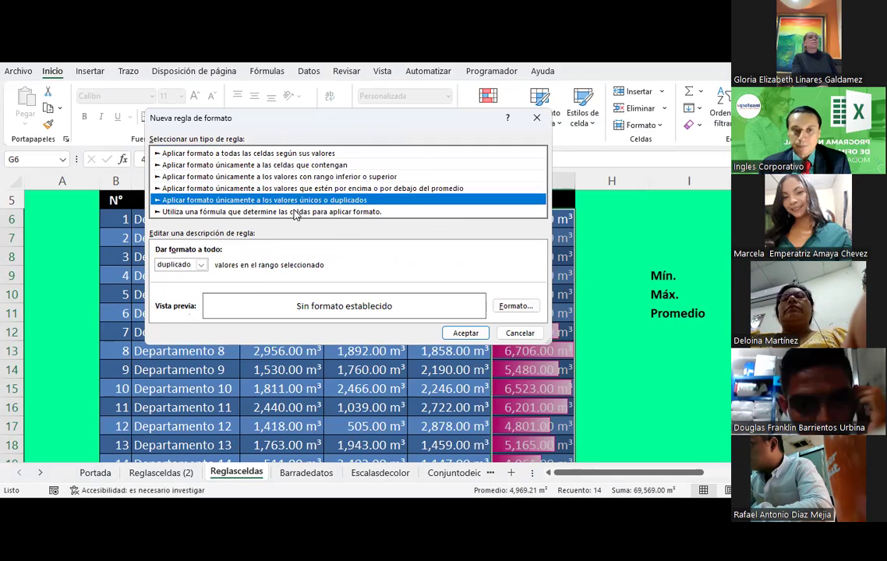
click(293, 212)
key(Escape)
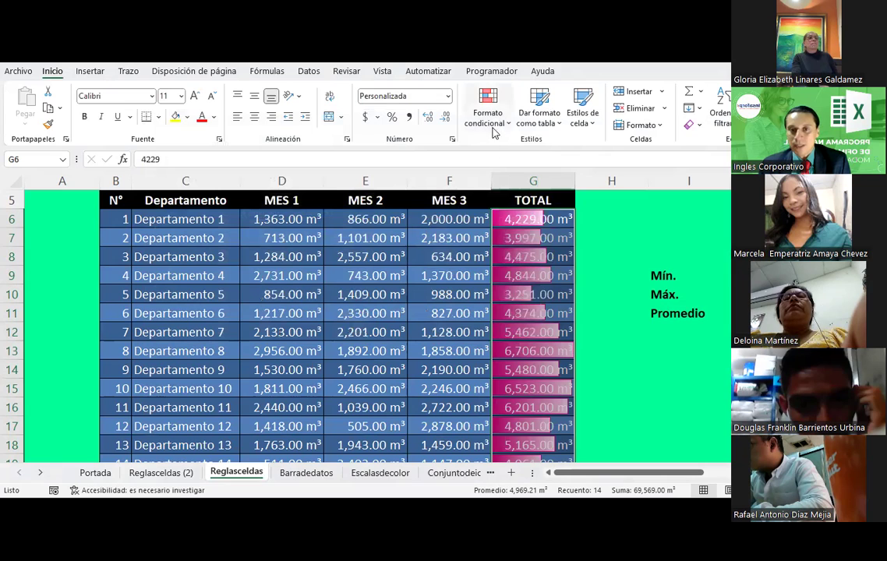
click(492, 131)
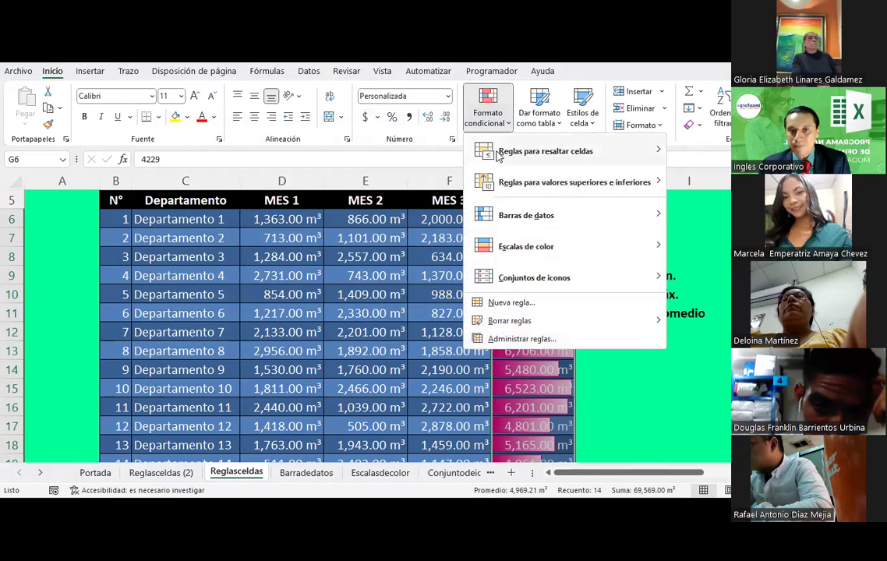
Step: In Administrar reglas, move the manager clear of the table and edit the G6:G19 Barra de datos rule
click(500, 118)
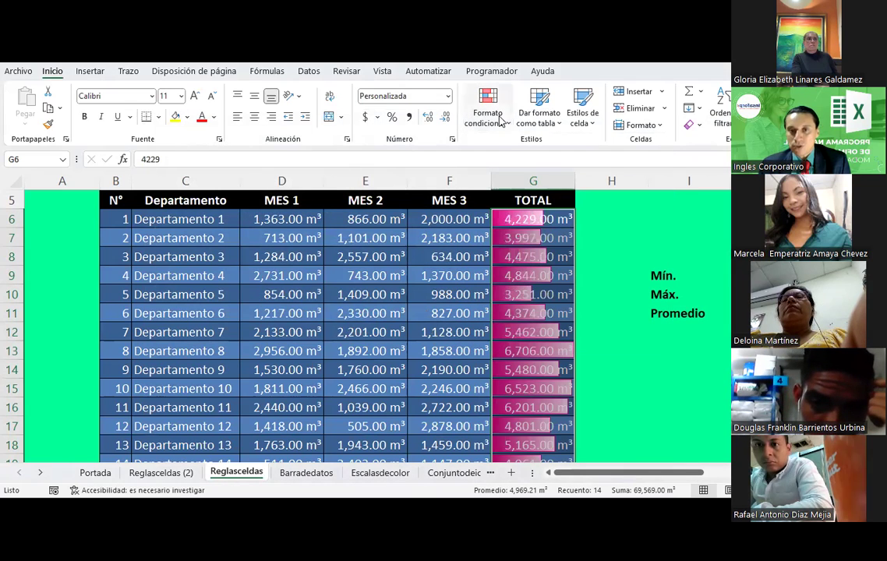
click(500, 119)
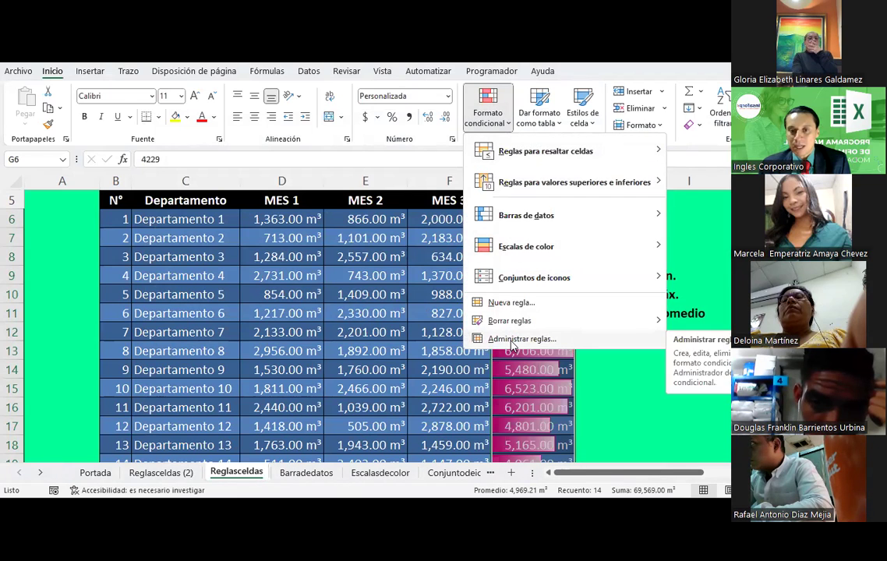
click(515, 339)
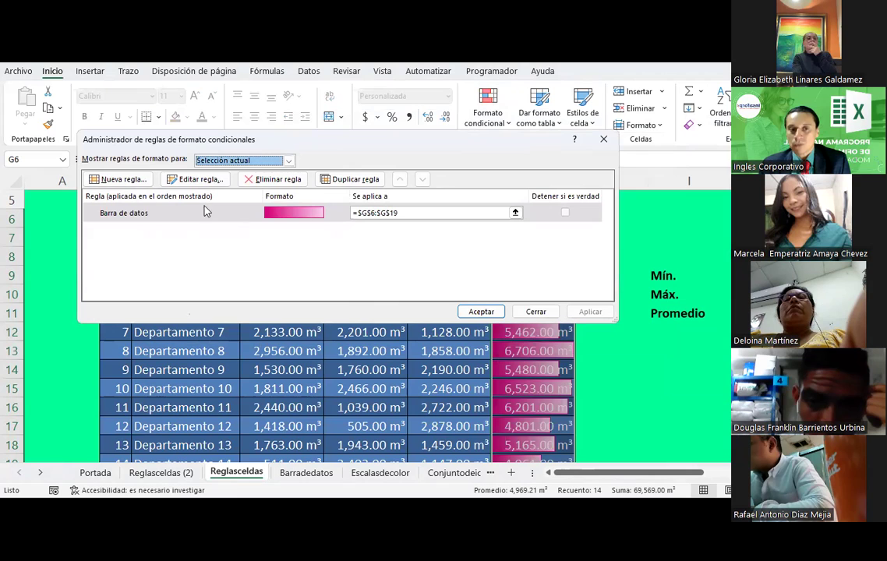
drag(350, 142, 688, 88)
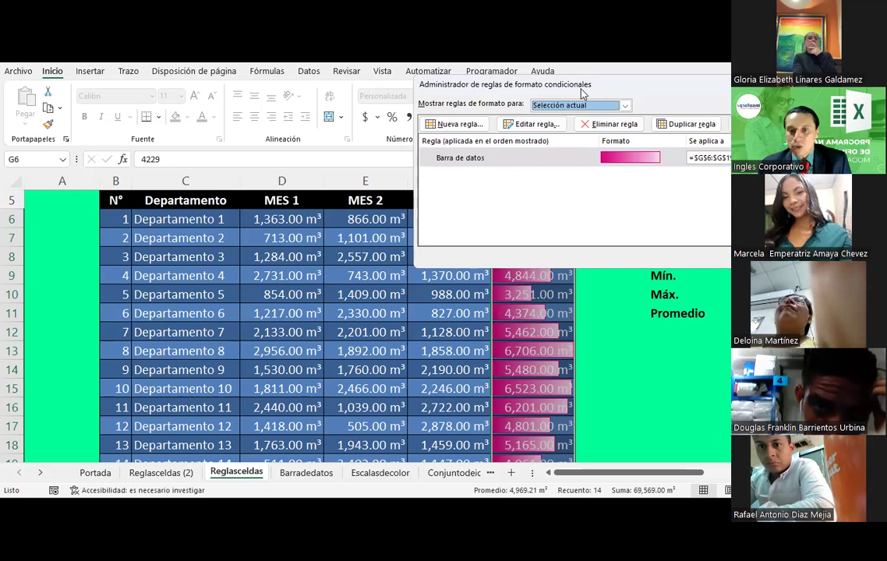
drag(581, 93, 413, 384)
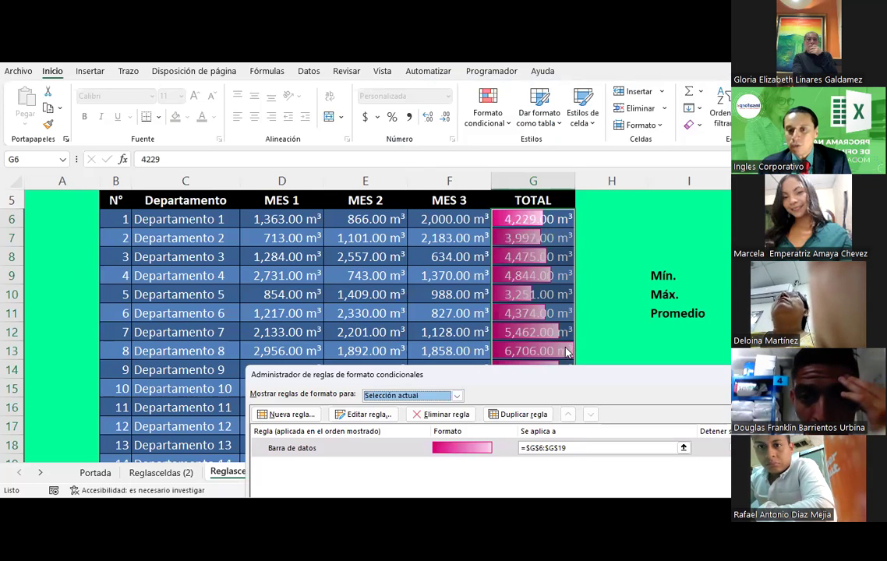
drag(545, 378, 240, 172)
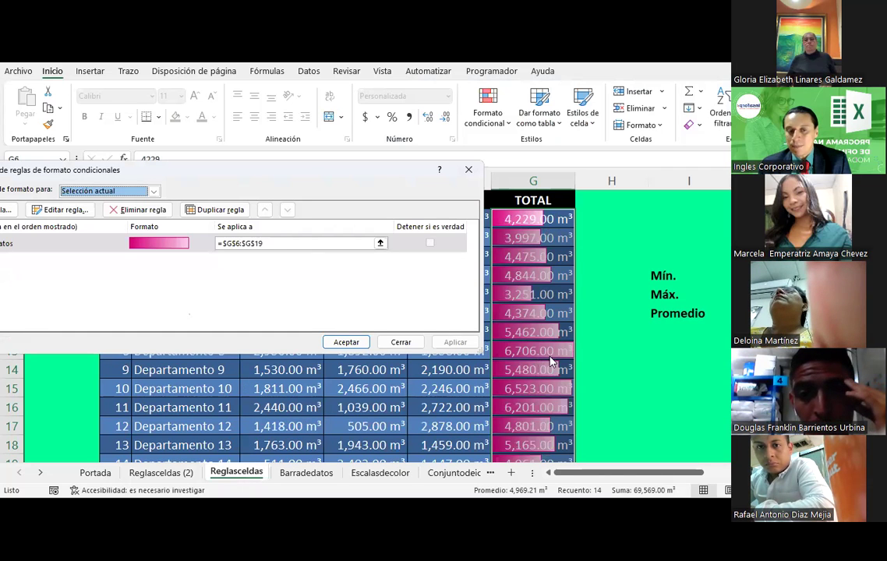
drag(419, 179, 475, 169)
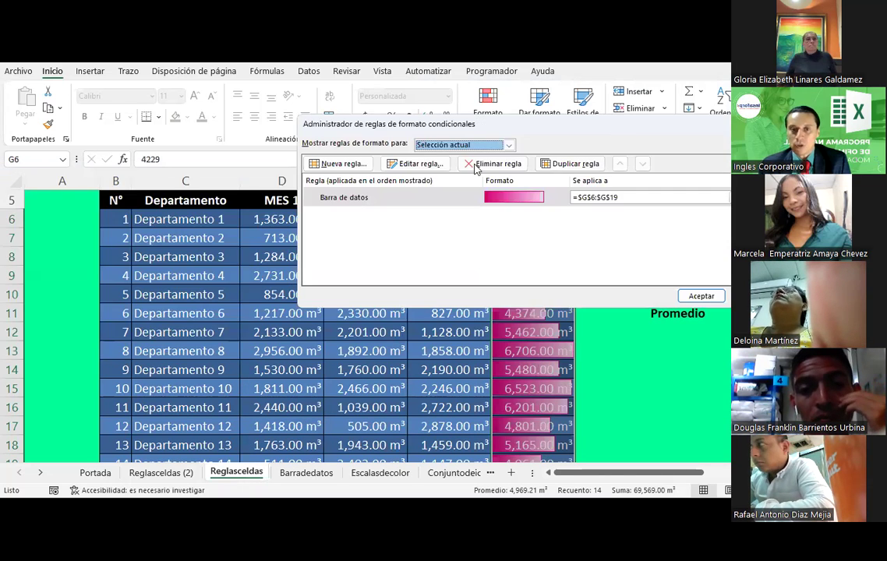
click(417, 168)
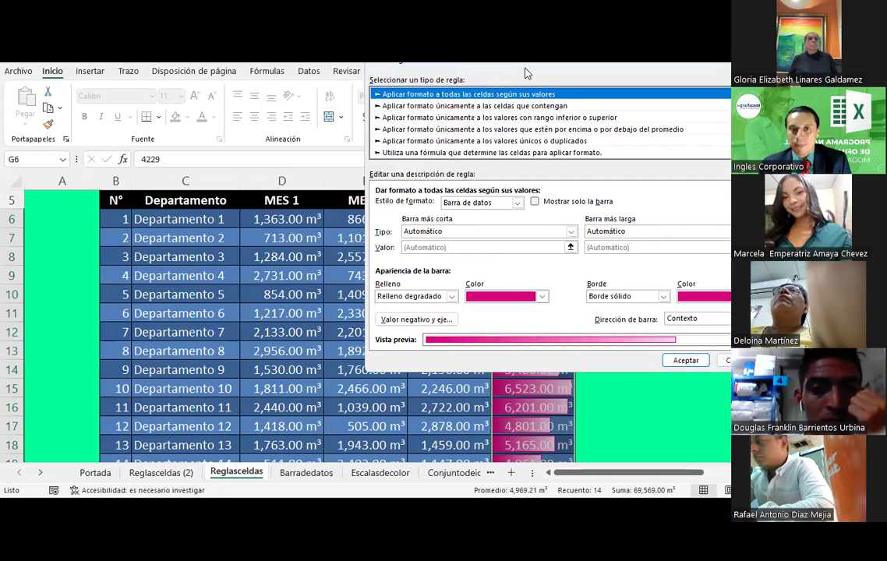
Step: Set both the shortest and longest data bar types to Número
drag(524, 73, 262, 87)
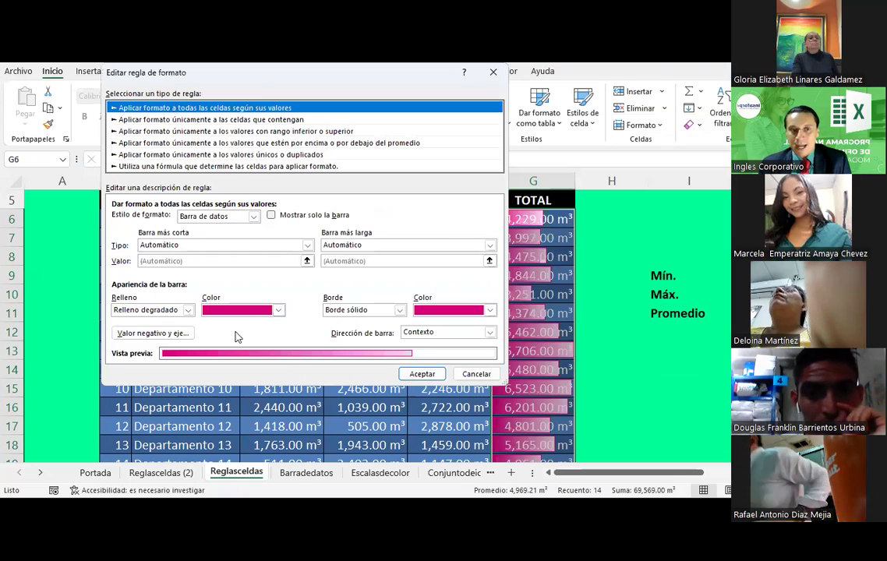
click(255, 217)
click(256, 219)
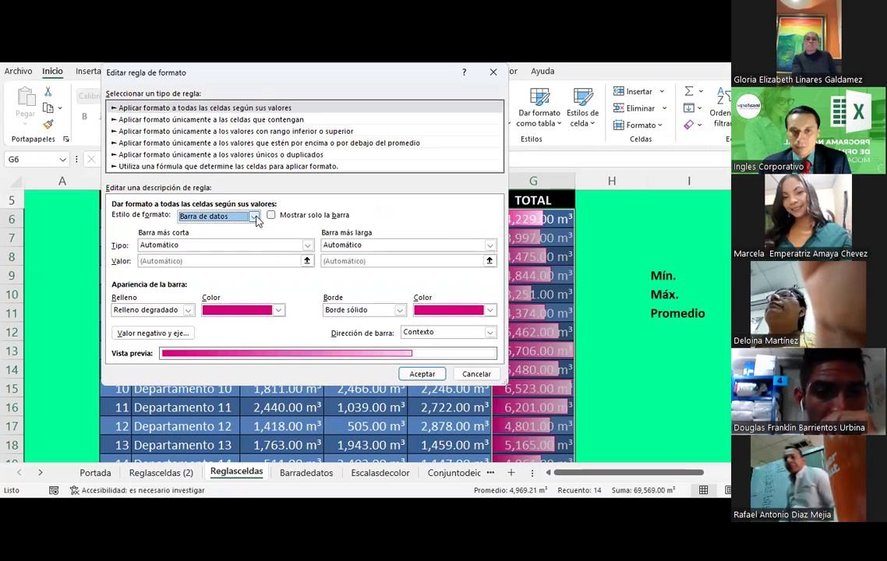
click(176, 246)
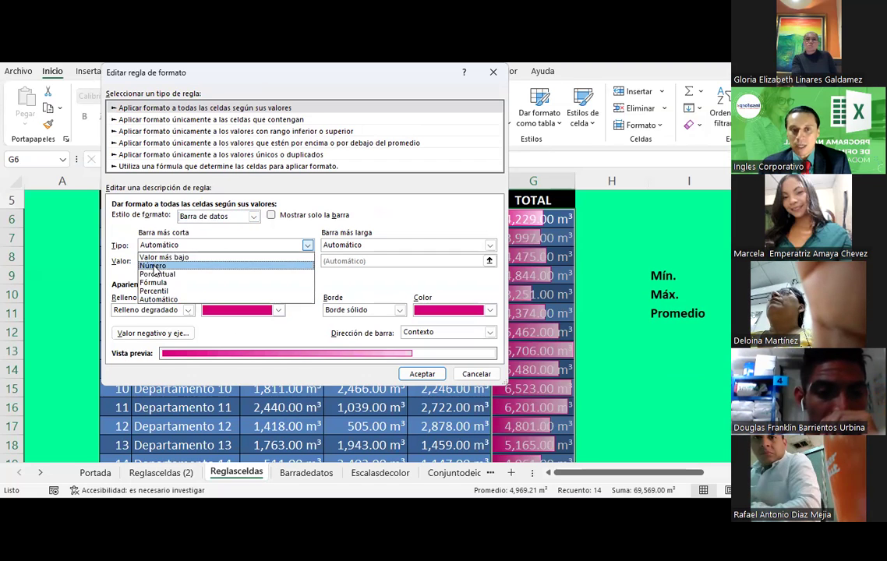
click(158, 266)
click(367, 246)
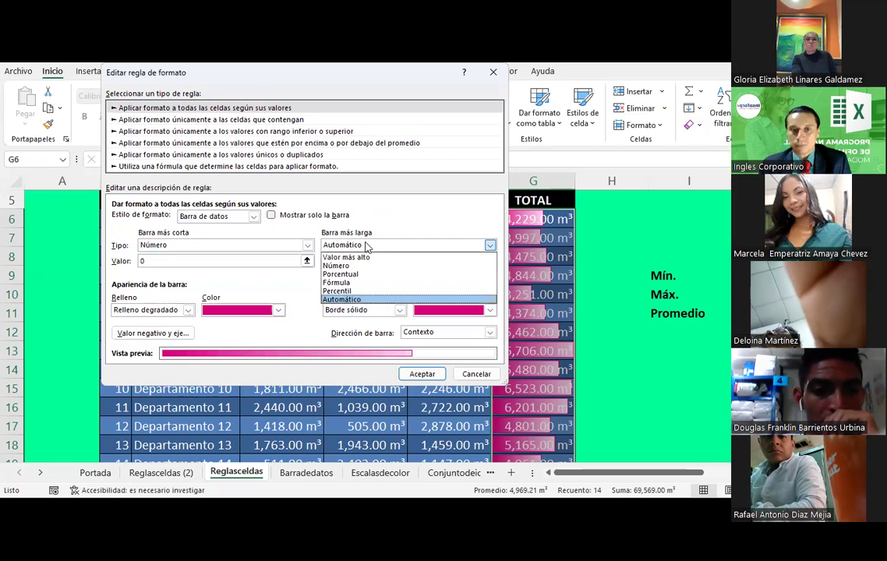
click(343, 262)
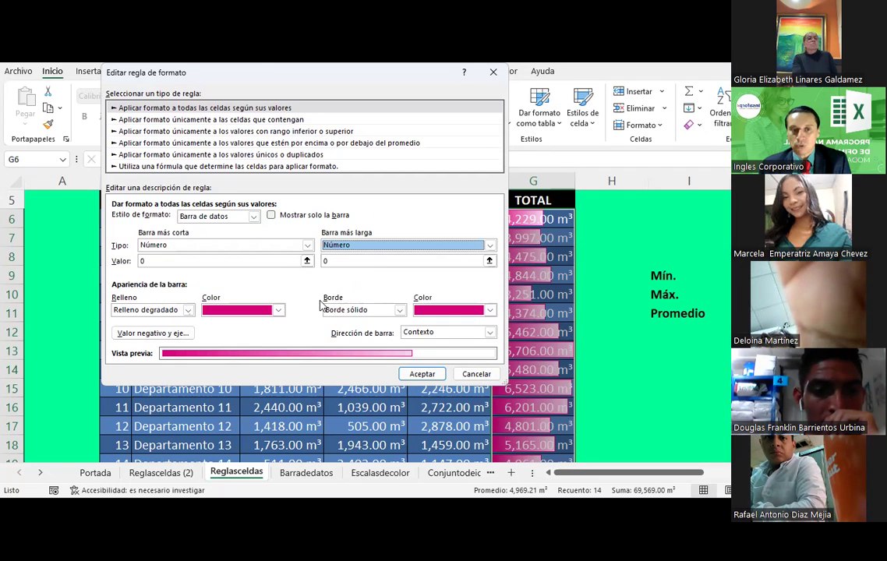
Step: Edit the shortest bar's value, confirm the rule, and move to the Reglasceldas (2) sheet
click(195, 263)
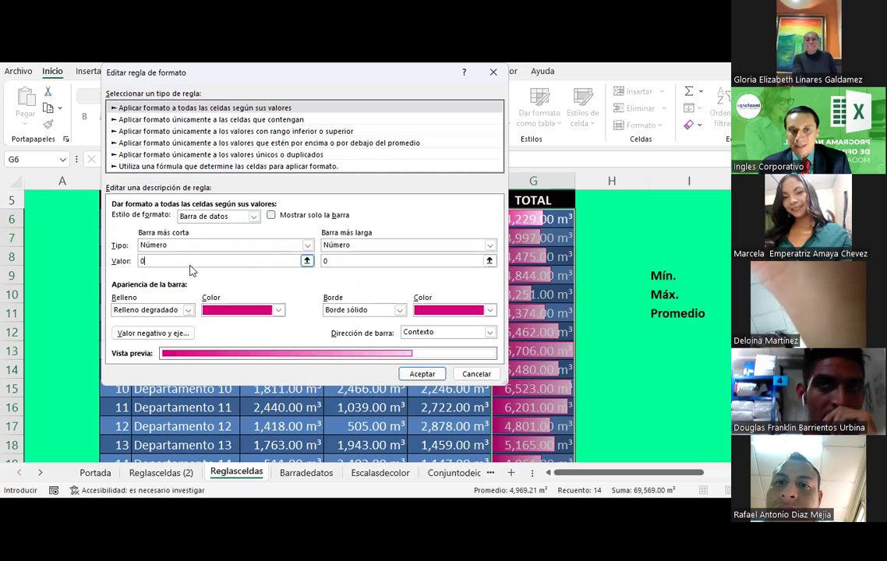
click(307, 259)
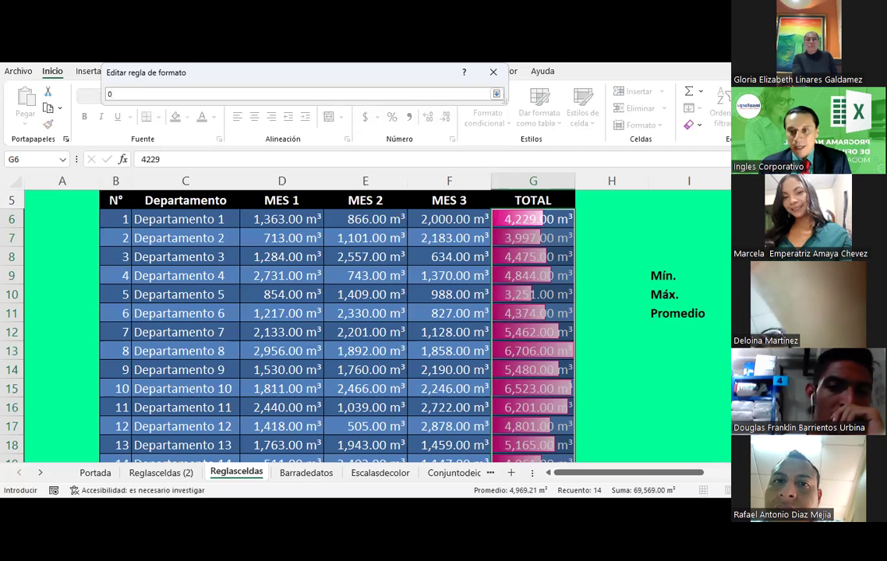
text(-)
key(Right)
key(Right)
key(Right)
key(Down)
key(Down)
key(Down)
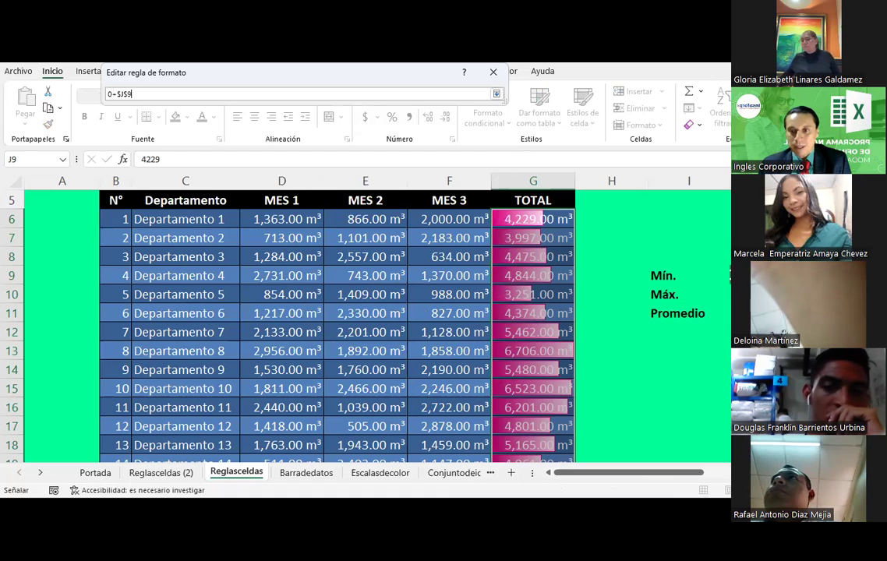
click(497, 94)
key(Return)
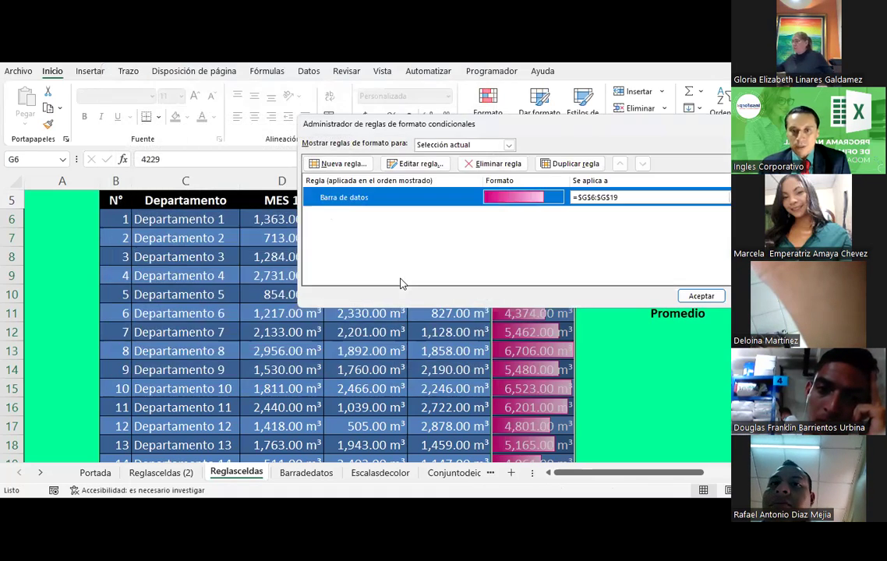
key(Return)
key(ctrl+Page_Up)
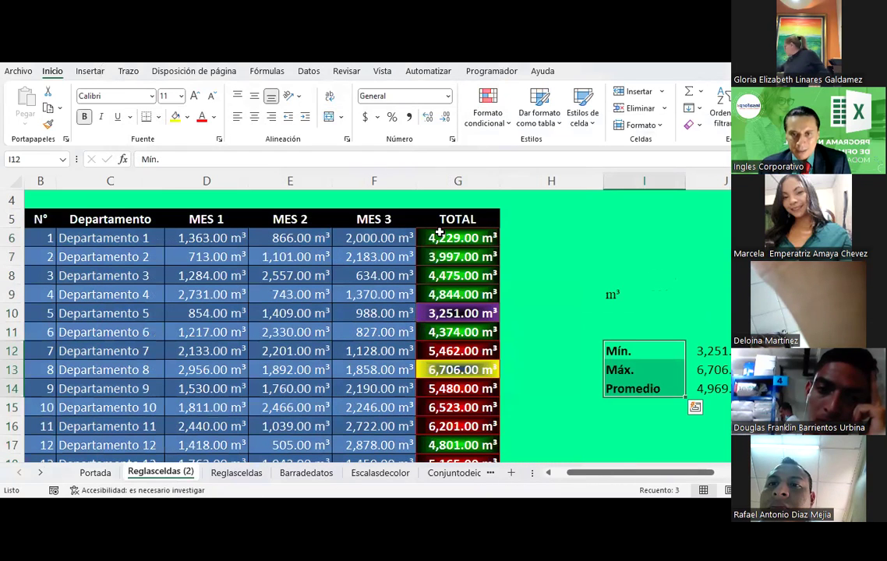
click(440, 233)
click(488, 110)
click(501, 341)
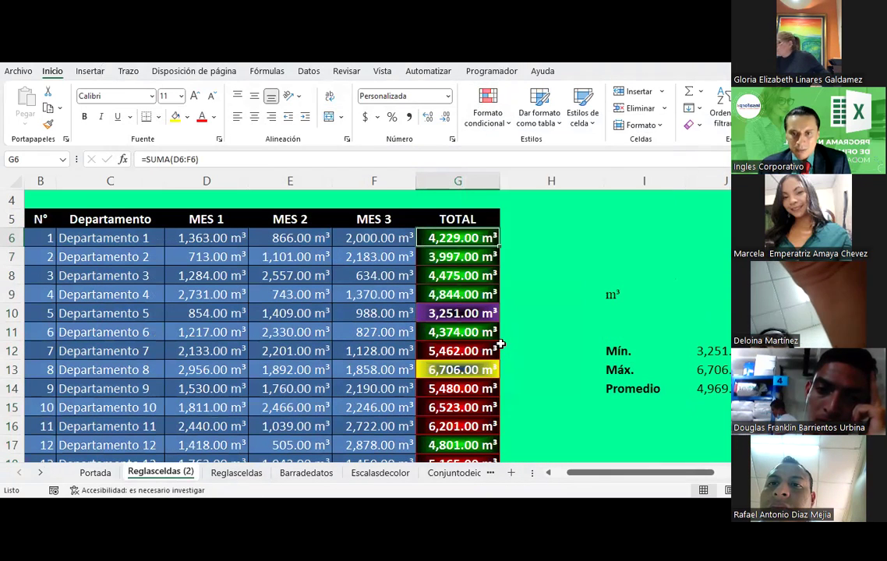
double_click(388, 204)
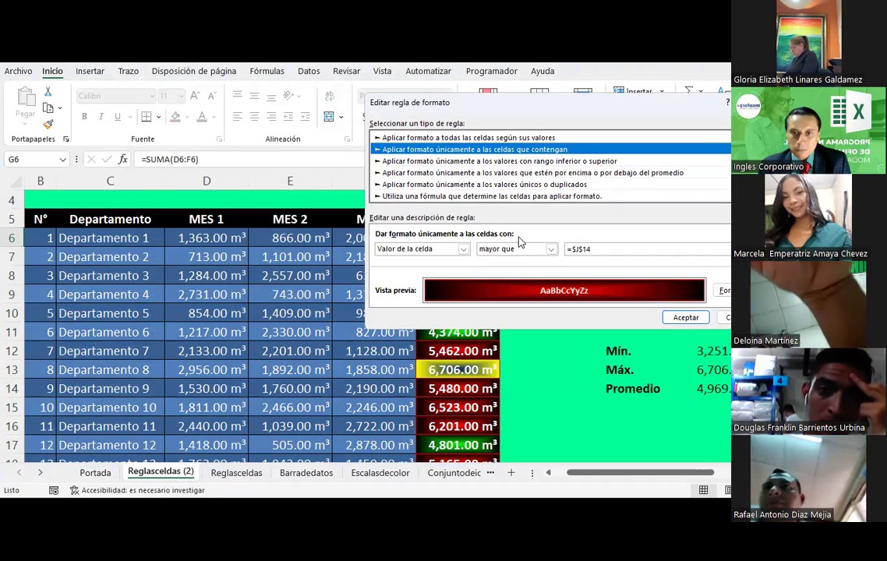
key(Return)
key(Return)
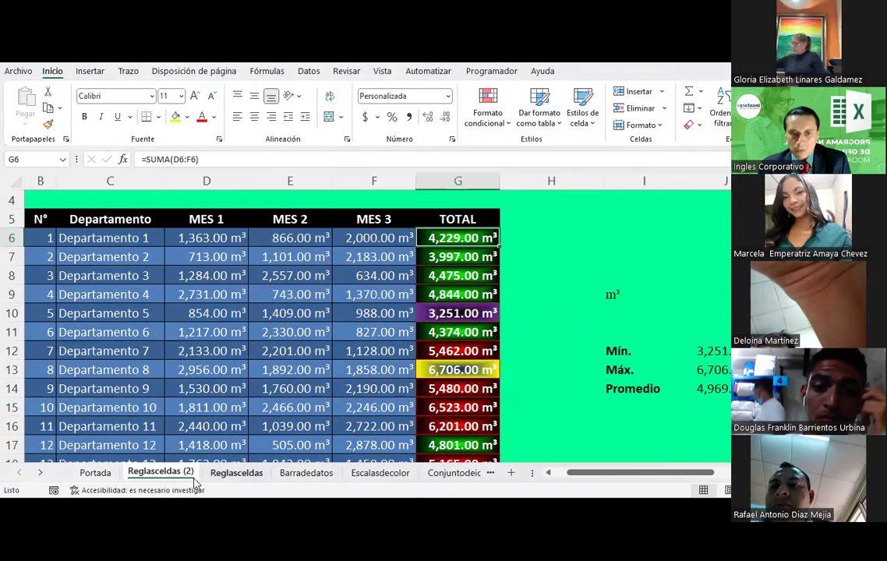
Step: On Reglasceldas, select G6:G19 and clear its data-bar rules with Borrar reglas de las celdas seleccionadas
click(236, 473)
drag(538, 370, 554, 424)
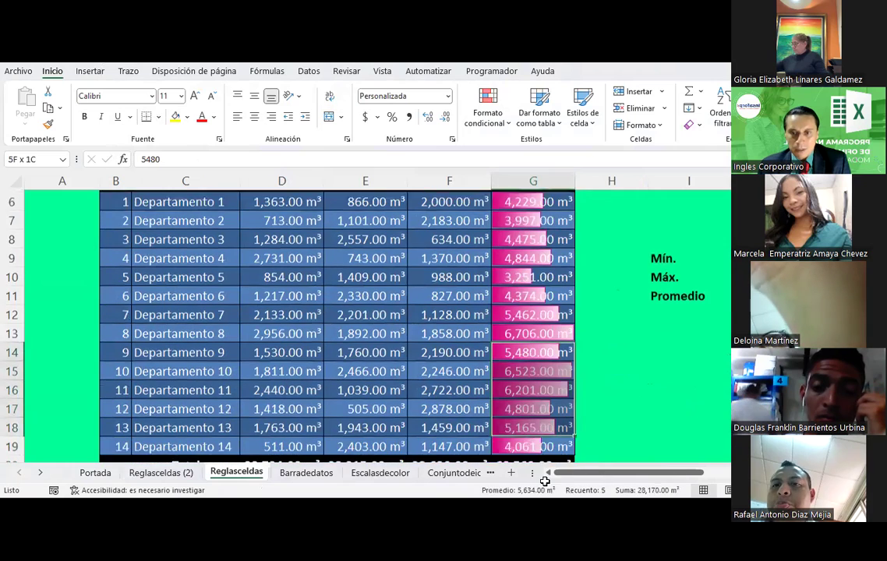
click(488, 113)
mouse_move(526, 215)
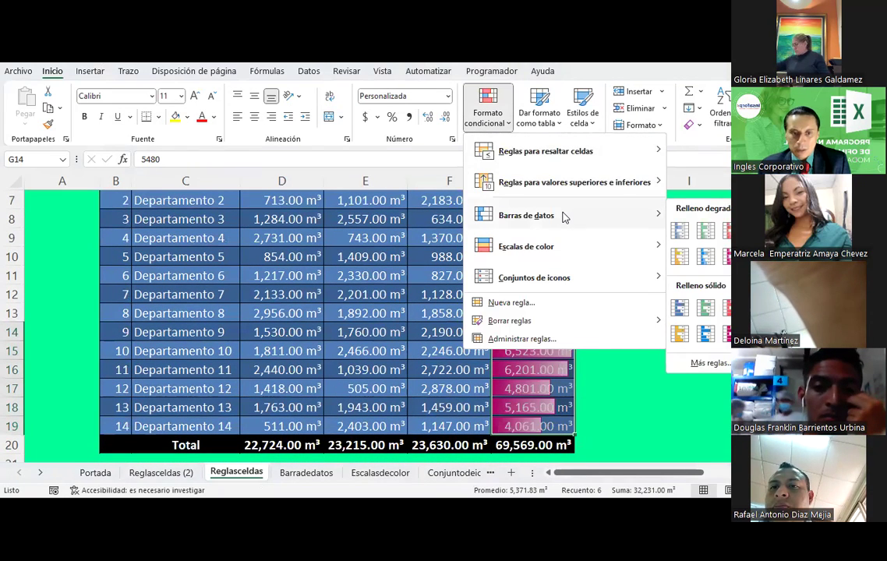
mouse_move(546, 152)
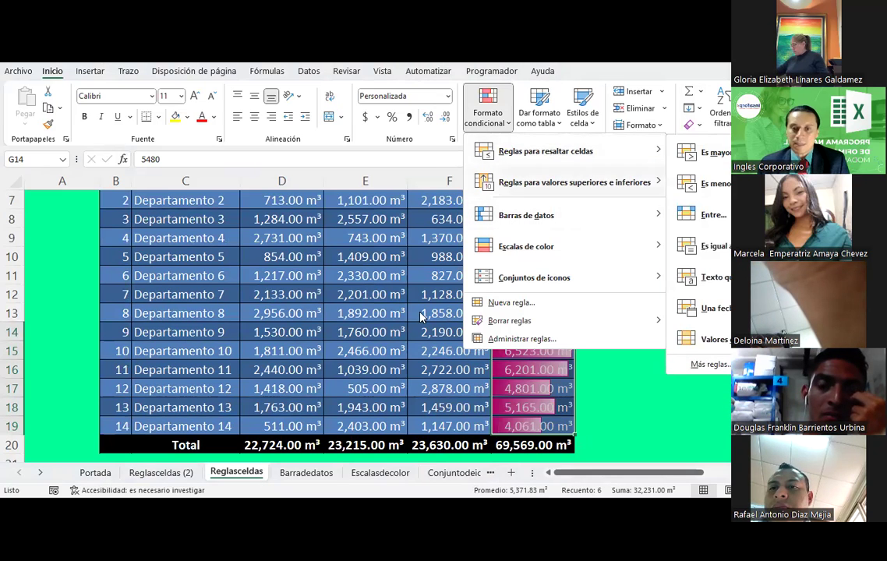
key(Escape)
scroll(509, 215, up, 1)
drag(509, 216, 520, 447)
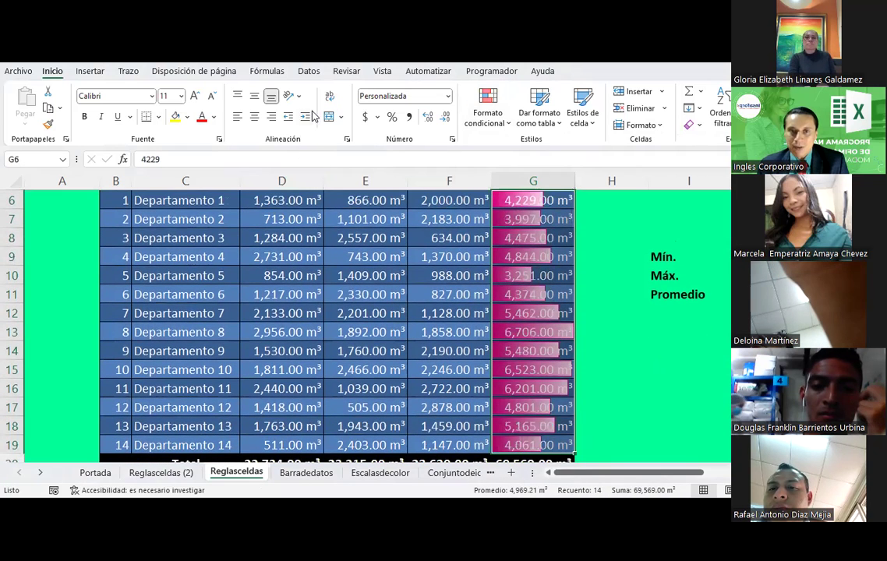
click(488, 114)
mouse_move(510, 320)
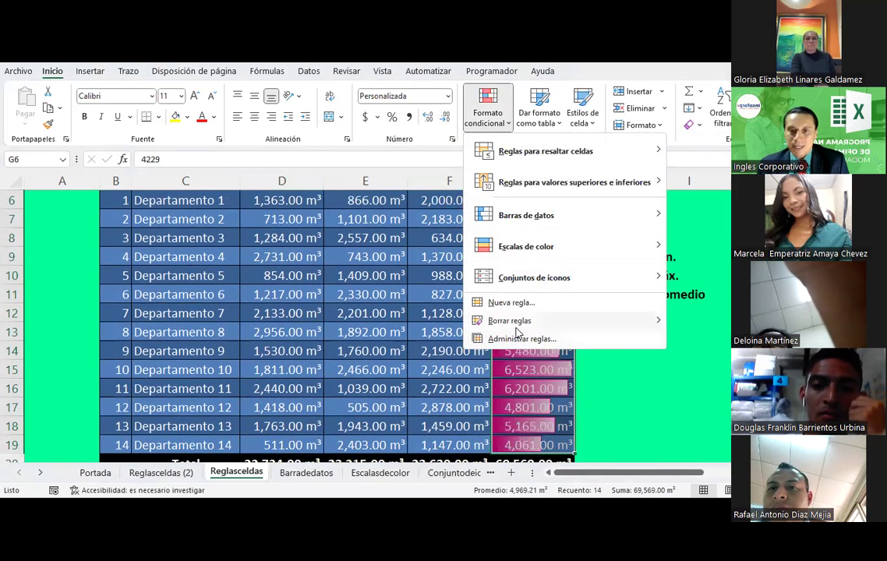
click(697, 322)
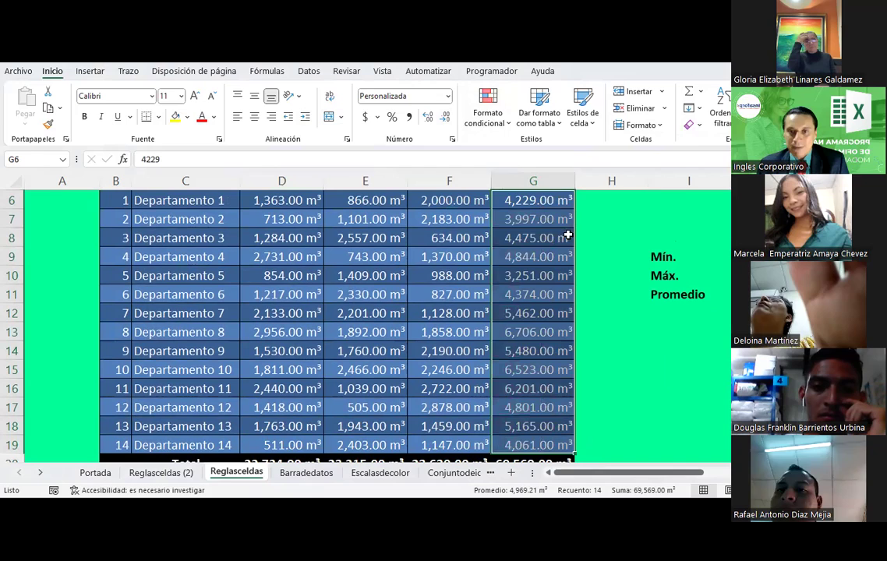
click(504, 133)
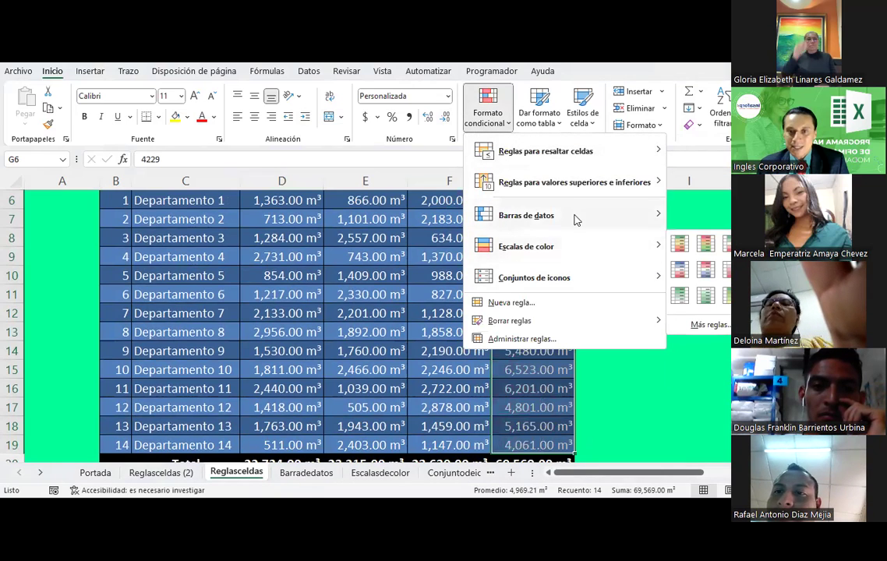
Step: Move through the Barradedatos and Reglasceldas sheets to reach Reglasceldas (2)
click(306, 472)
click(307, 472)
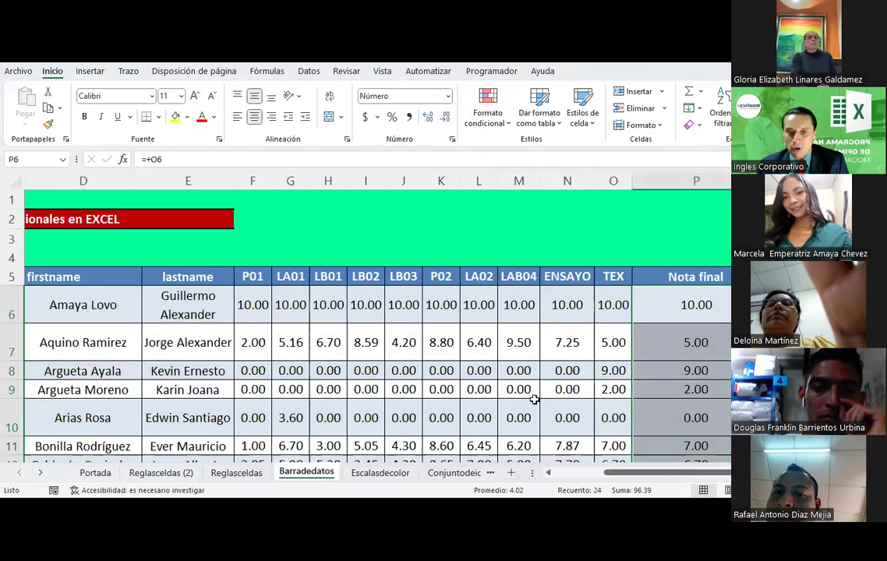
click(236, 473)
click(488, 117)
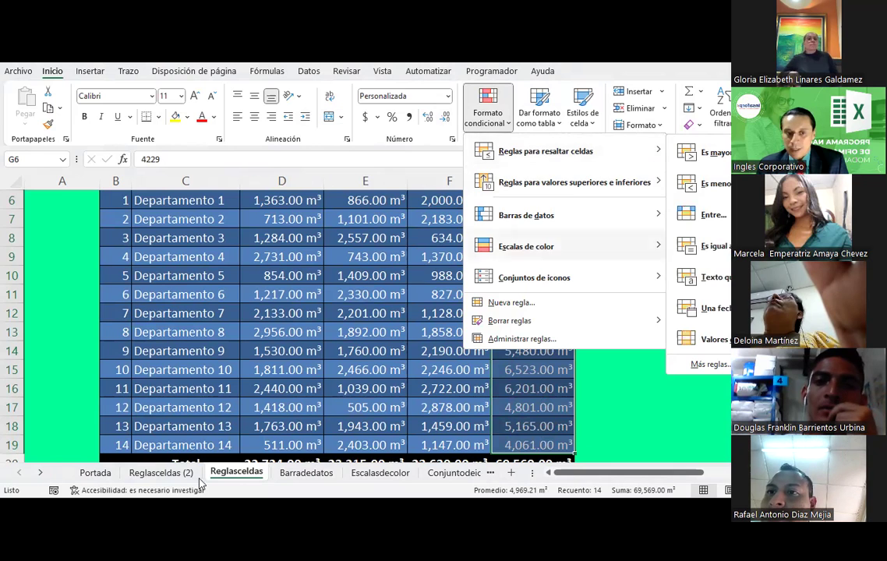
click(168, 483)
click(153, 474)
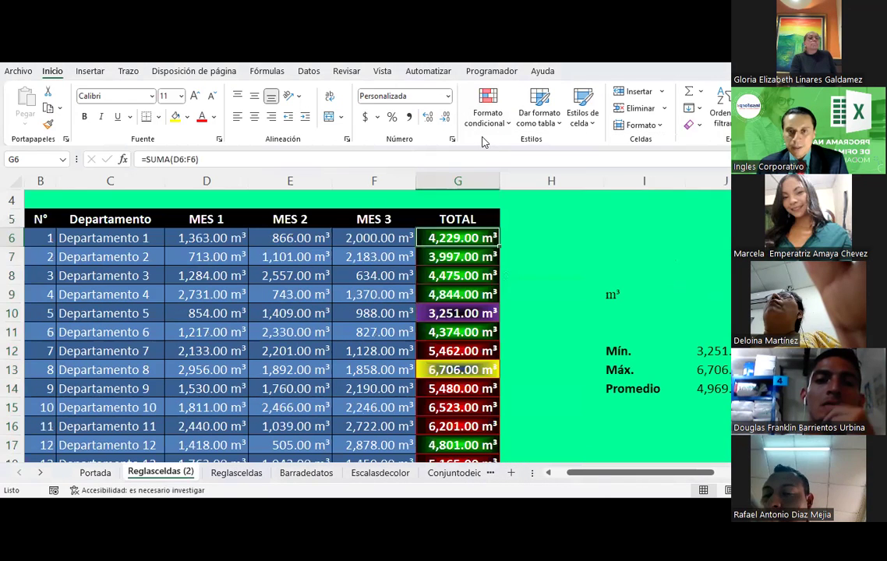
Step: Inspect the red-fill rule for totals greater than =$J$14 in Administrar reglas, then close it
click(481, 125)
click(501, 339)
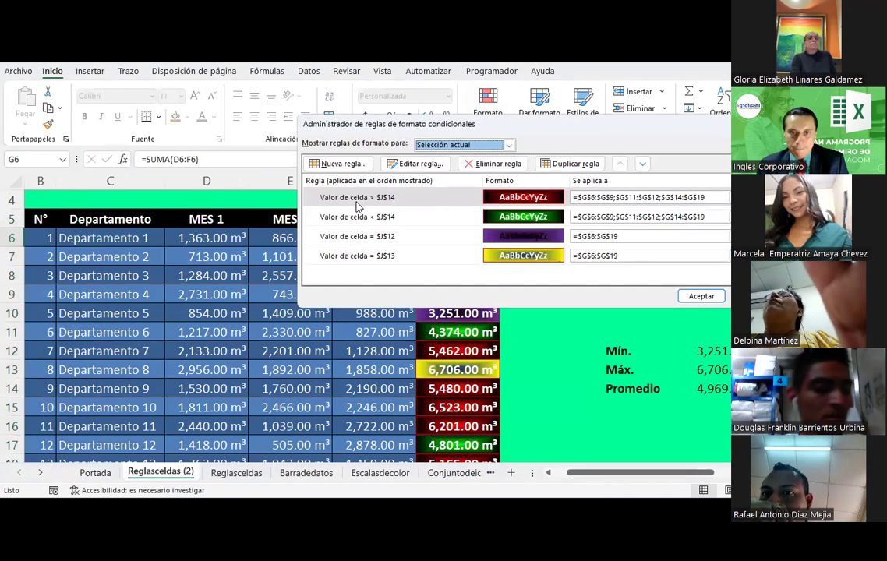
double_click(357, 197)
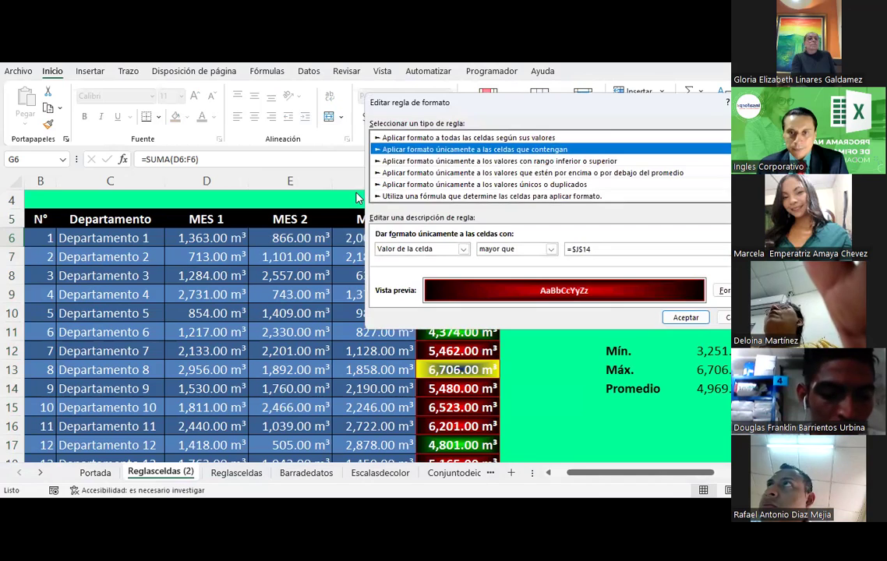
key(Return)
key(Return)
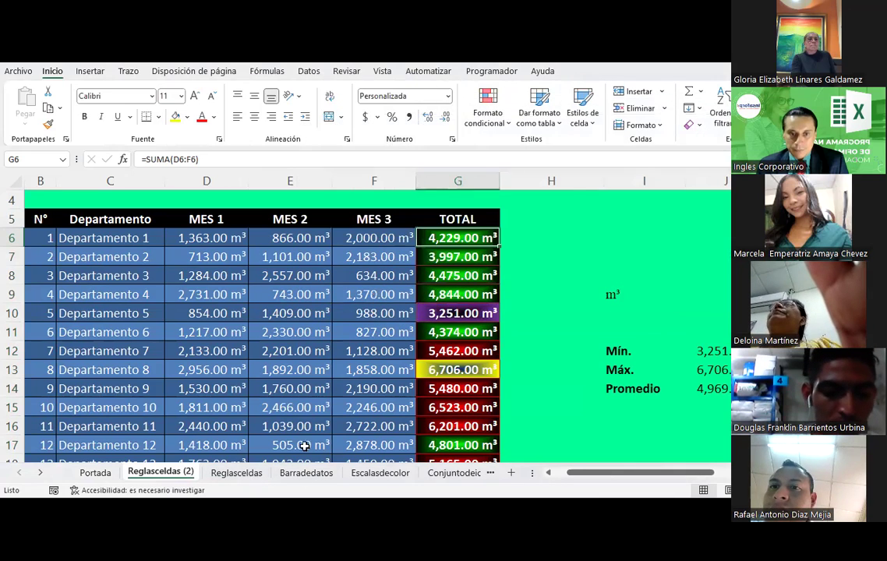
Step: On Reglasceldas, start an Es menor que highlight rule for the TOTALs, then cancel it
click(236, 472)
click(489, 117)
mouse_move(574, 182)
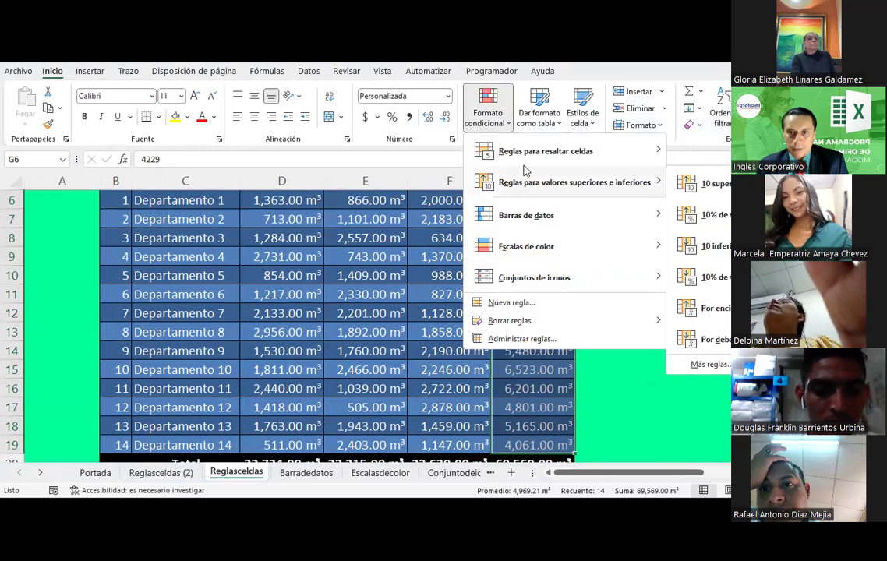
mouse_move(546, 152)
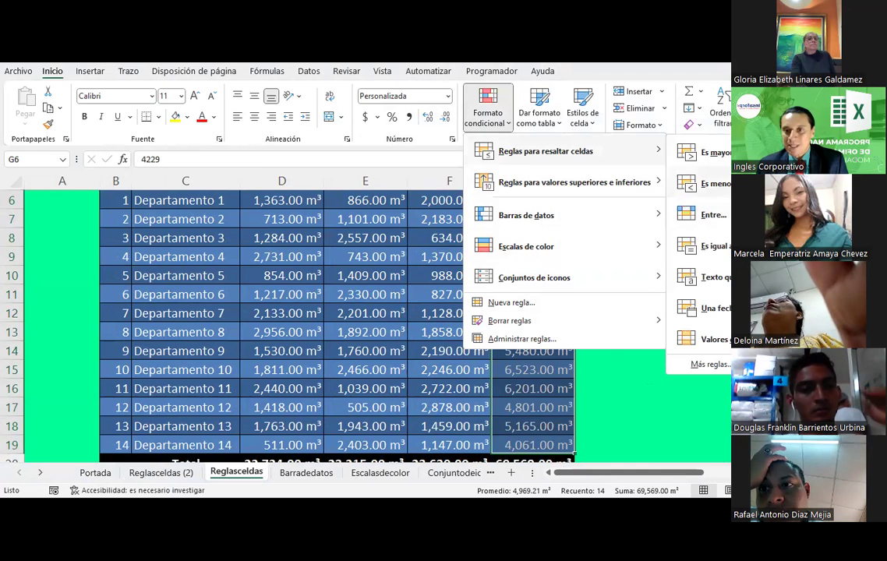
click(712, 185)
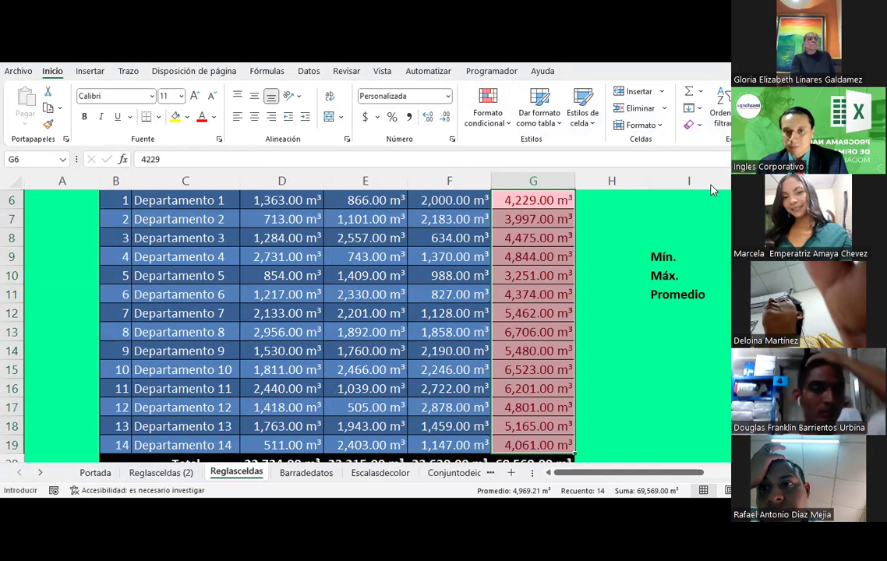
drag(519, 189, 265, 203)
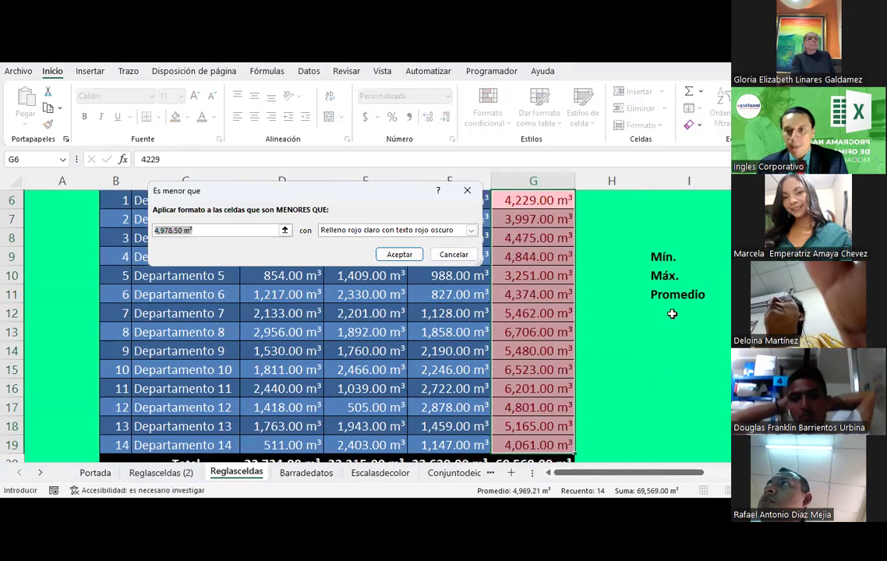
click(454, 255)
Step: Review the plain TOTAL column, dismiss the Formato condicional menu, and select the Mín cell J9
scroll(499, 358, up, 1)
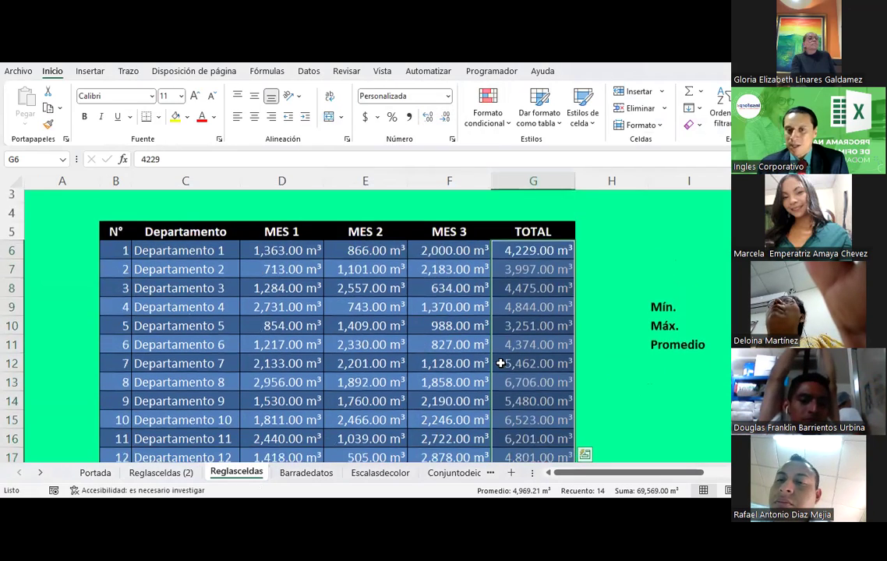
scroll(499, 359, down, 2)
scroll(508, 337, right, 1)
scroll(509, 338, down, 1)
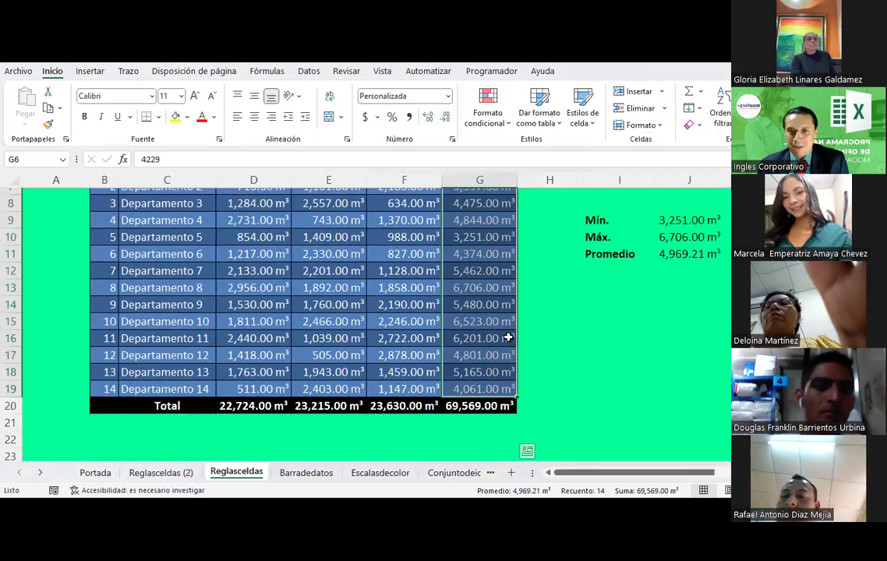
scroll(511, 337, up, 2)
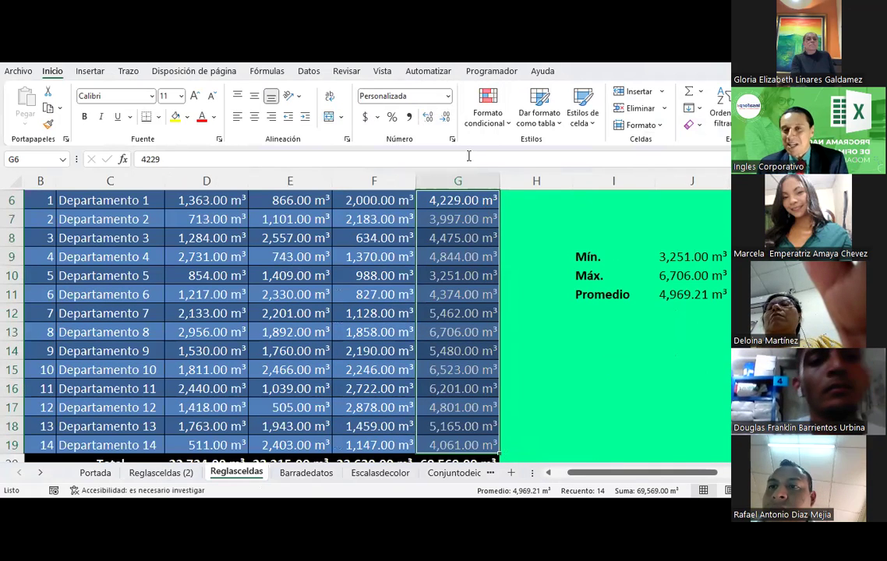
click(507, 127)
mouse_move(488, 109)
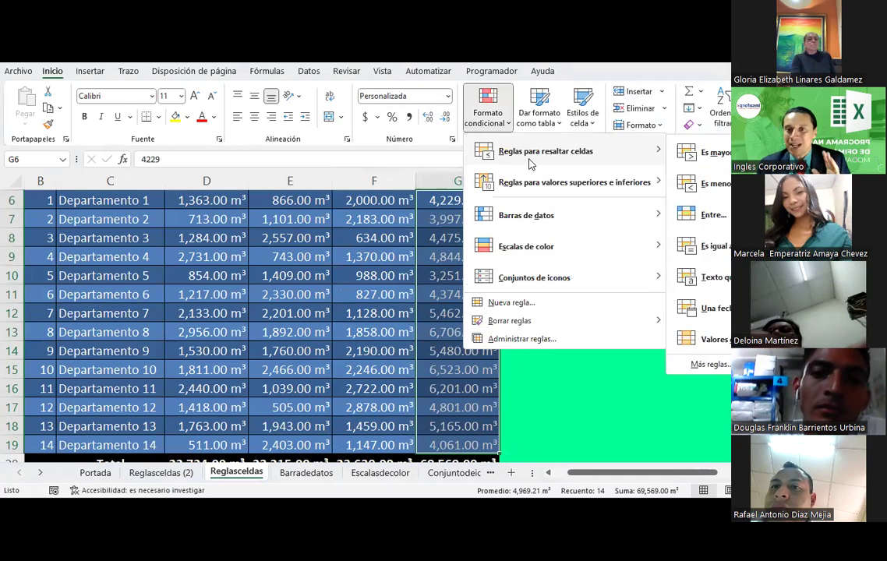
click(675, 408)
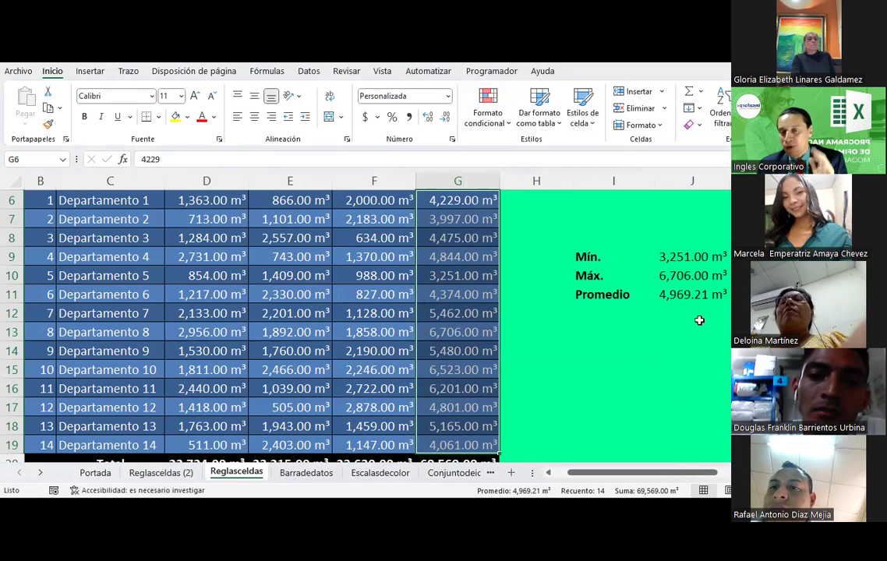
click(676, 260)
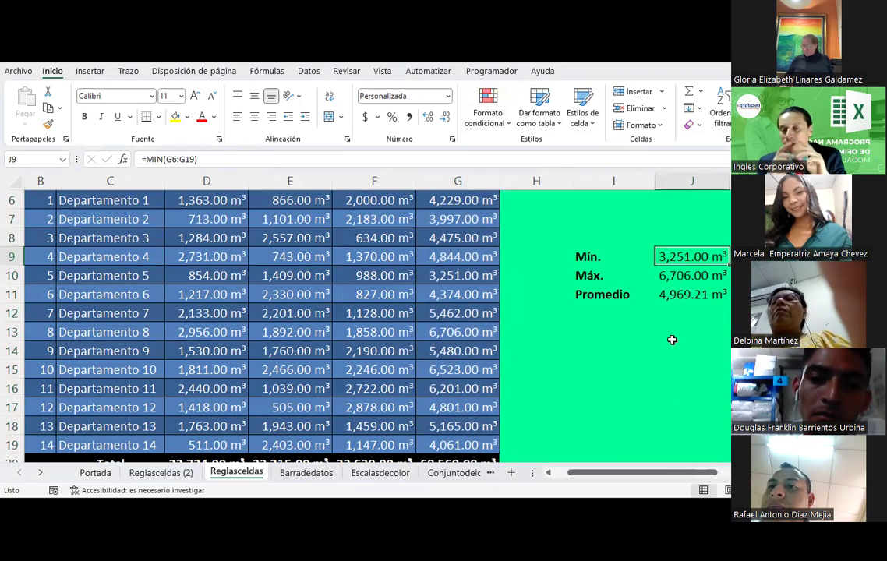
Step: Check the =MIN(G6:G19) formula in J9, then select the department totals G6:G19
click(679, 280)
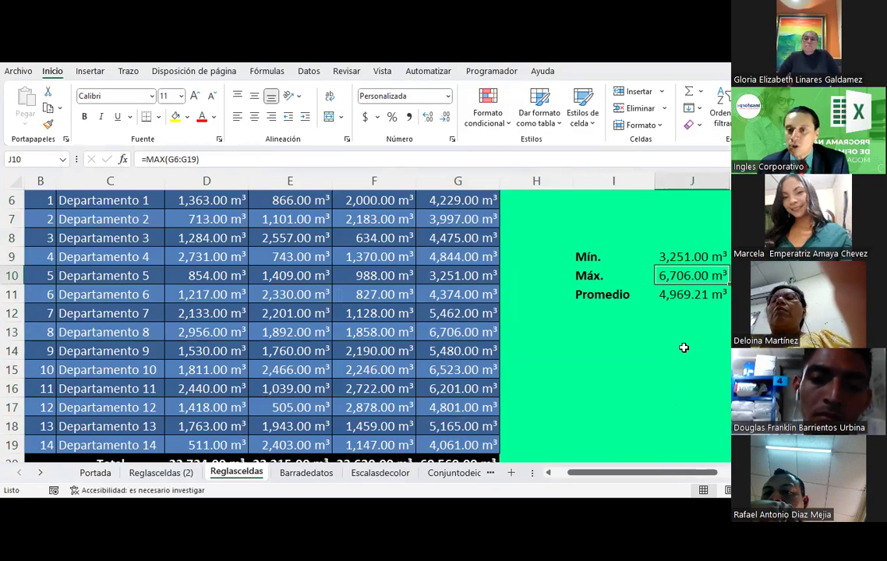
click(672, 260)
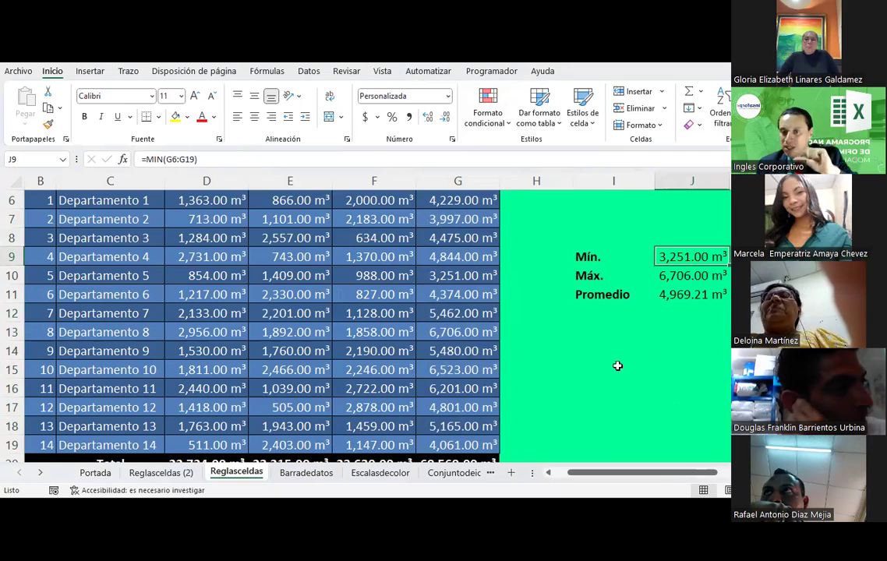
scroll(528, 329, up, 1)
mouse_move(444, 256)
mouse_down()
mouse_move(451, 417)
mouse_move(451, 407)
mouse_up()
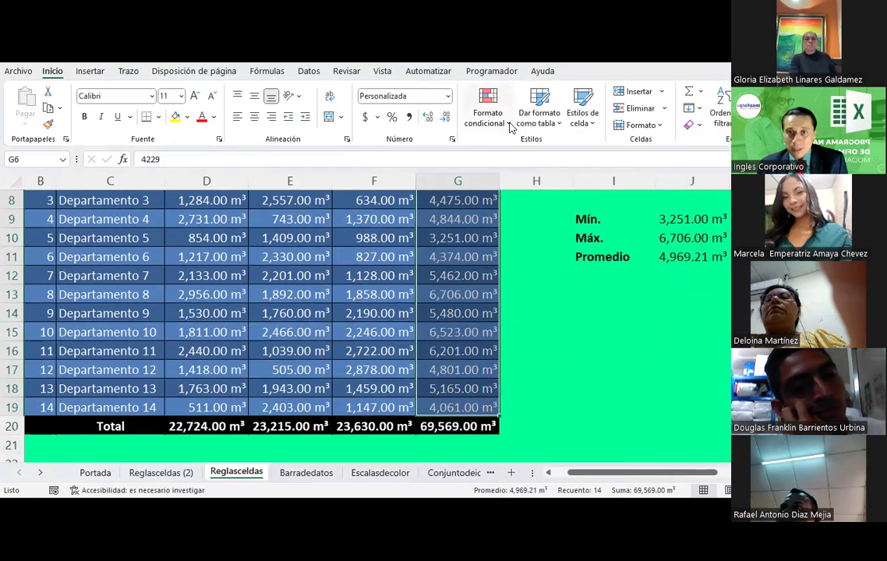
Step: Create an 'Es menor que' highlight rule on G6:G19 comparing against =$J$9
click(511, 127)
mouse_move(545, 151)
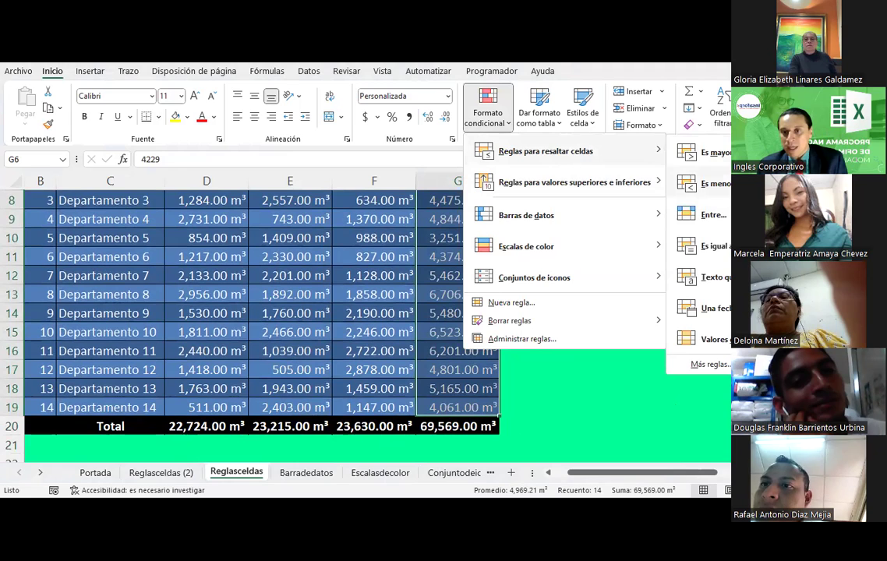
click(710, 184)
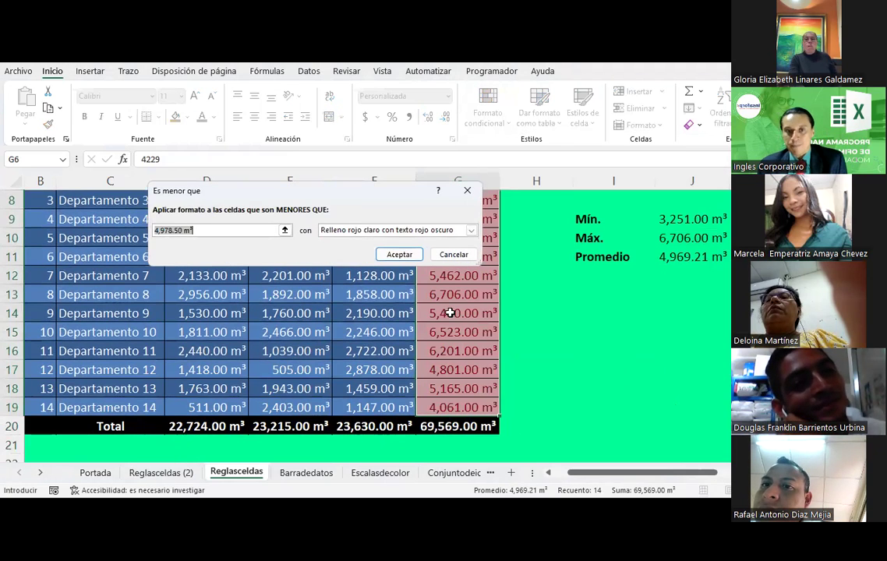
click(217, 231)
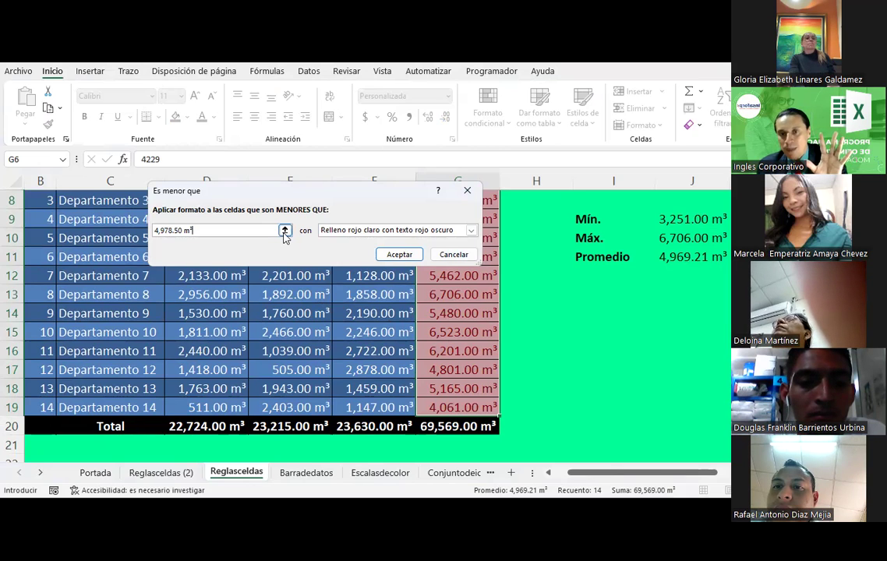
click(284, 232)
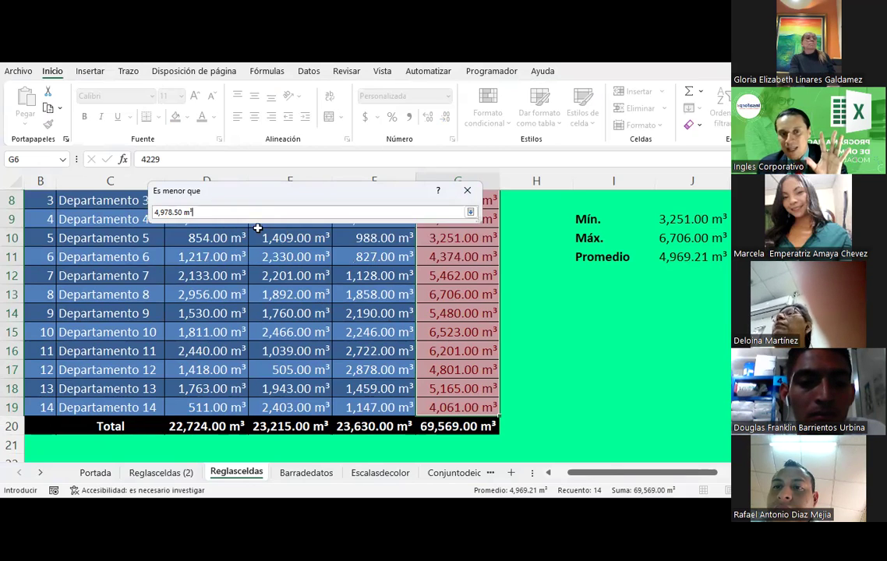
click(701, 219)
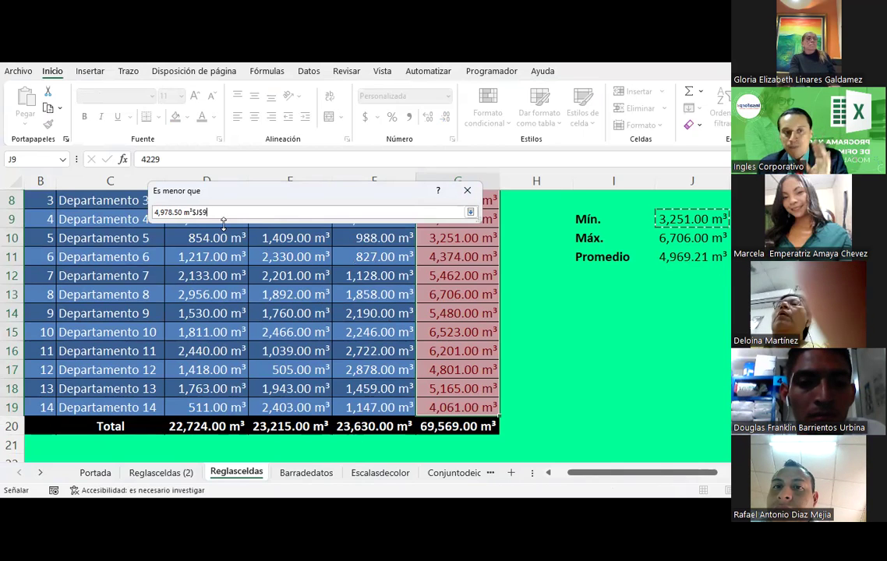
drag(217, 210, 72, 198)
key(BackSpace)
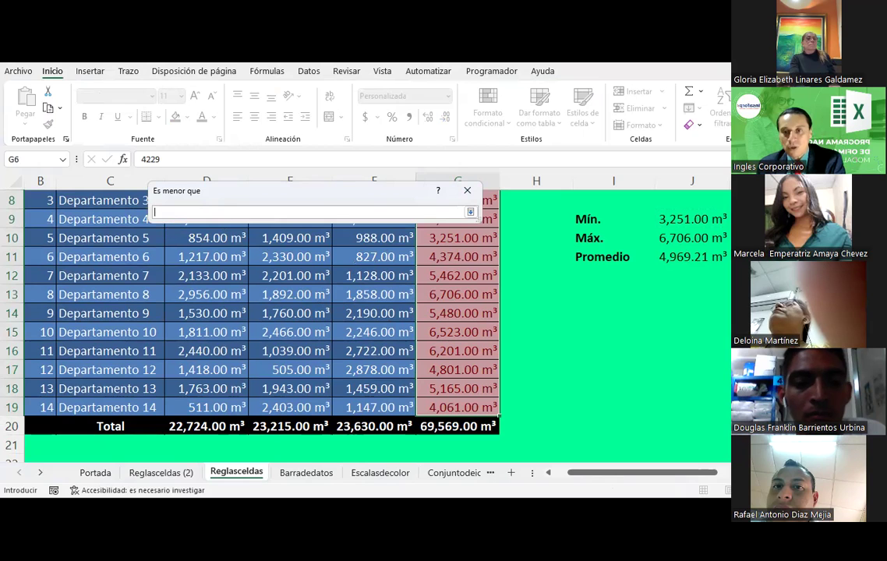
click(673, 224)
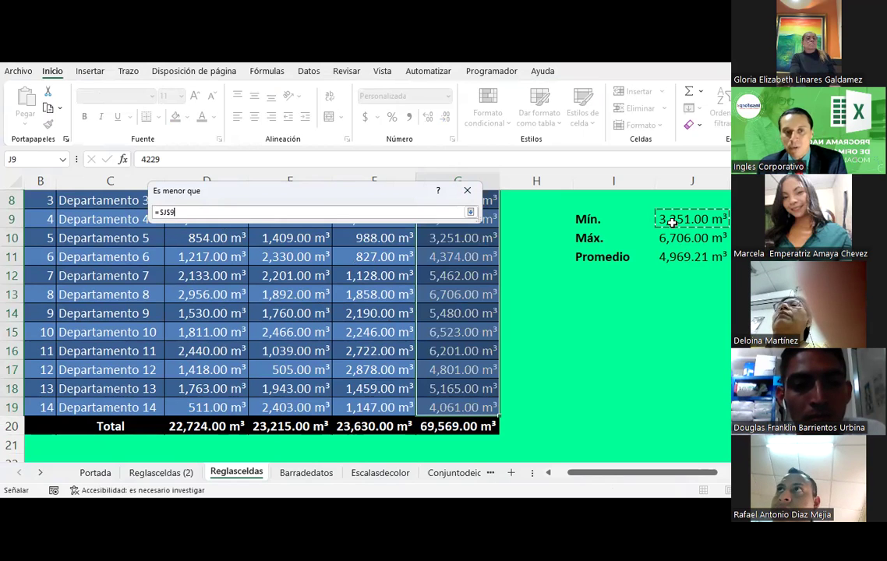
click(471, 213)
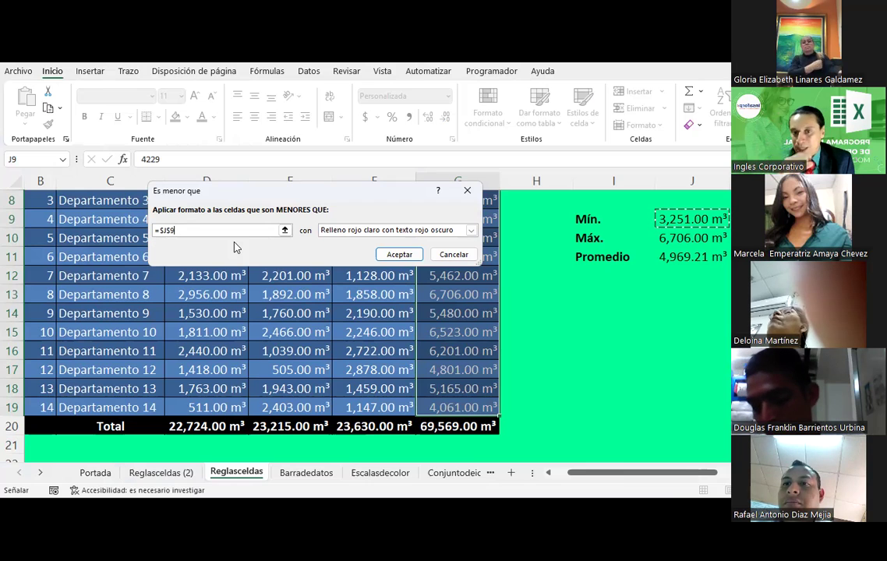
click(472, 231)
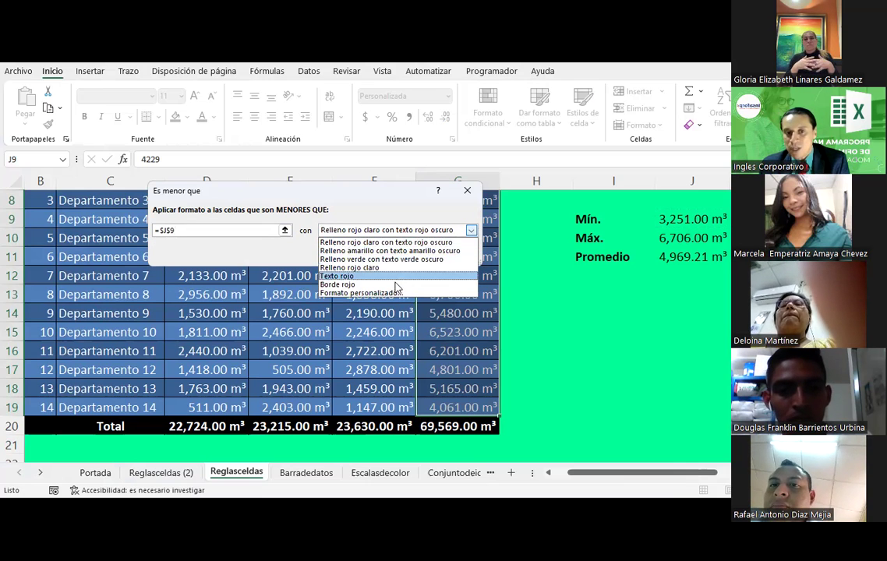
Step: Choose a custom format with bold, white font text for the rule
click(387, 294)
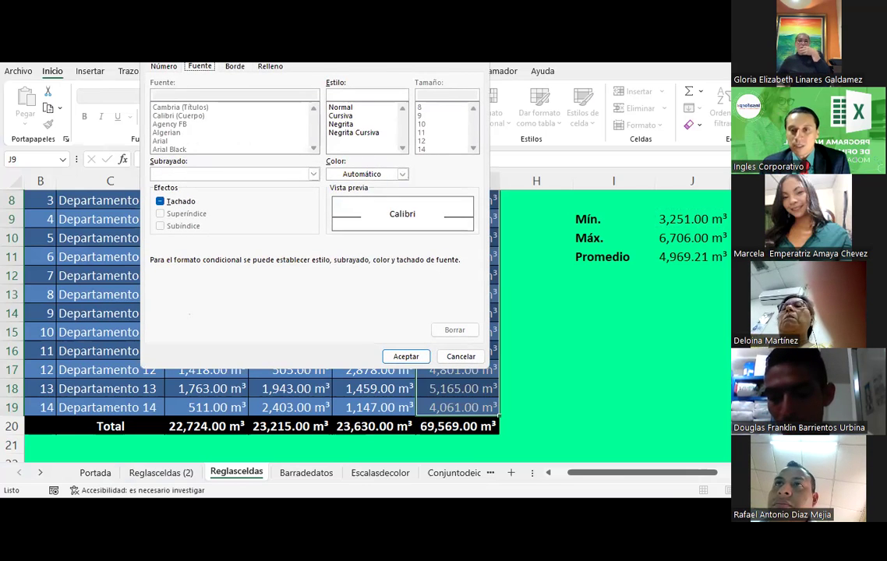
click(663, 216)
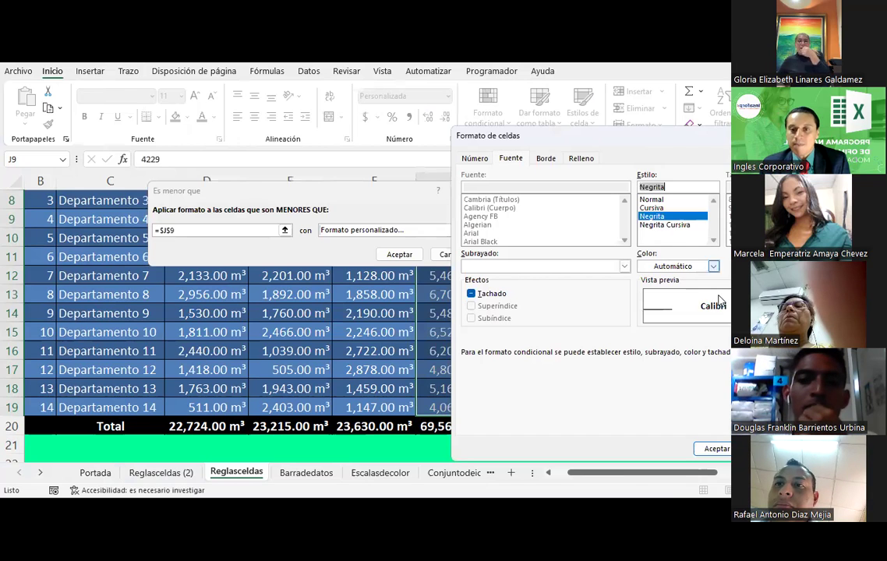
click(713, 268)
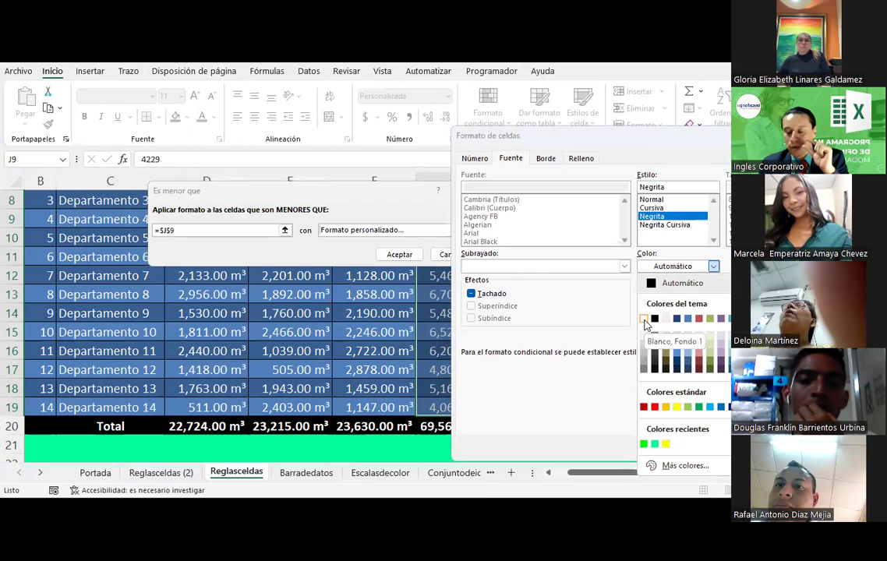
click(645, 319)
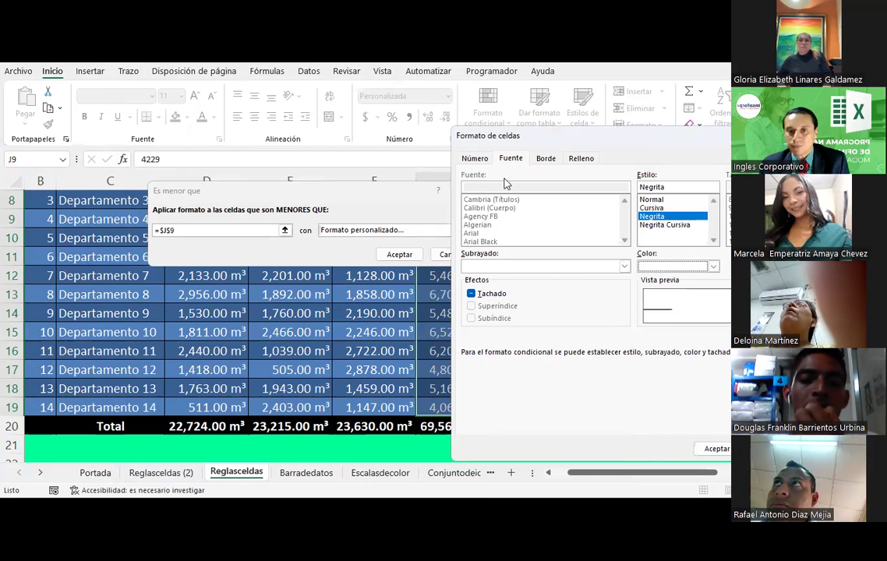
Step: Give the custom format red borders on several cell sides
click(464, 159)
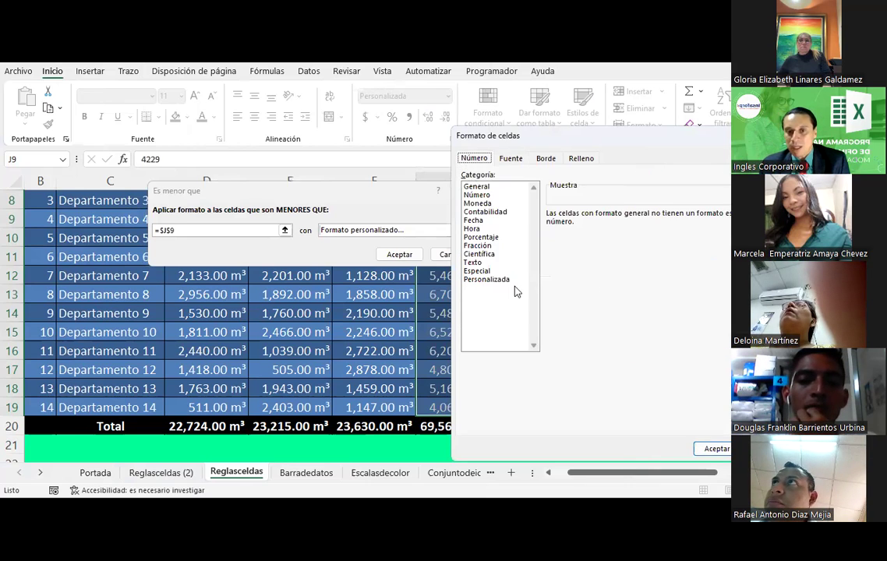
click(546, 158)
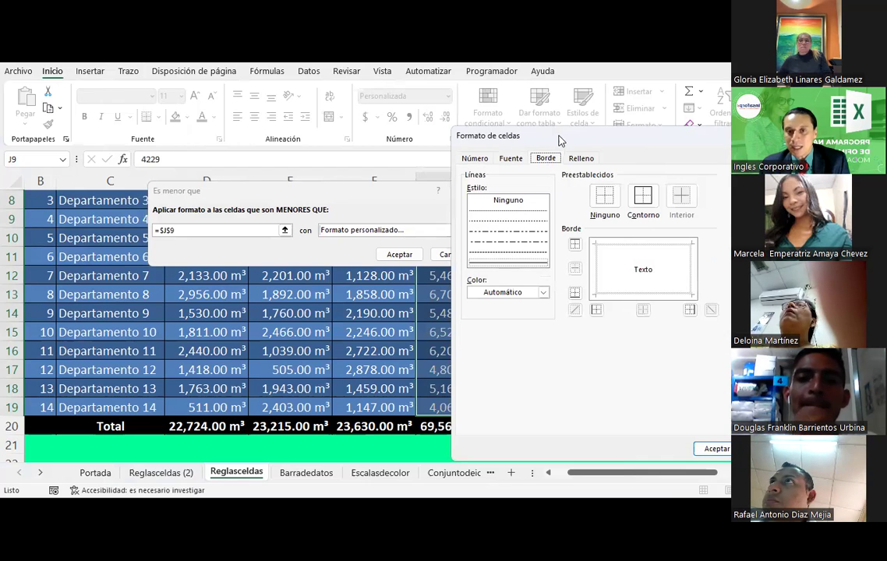
drag(542, 140, 215, 130)
click(217, 281)
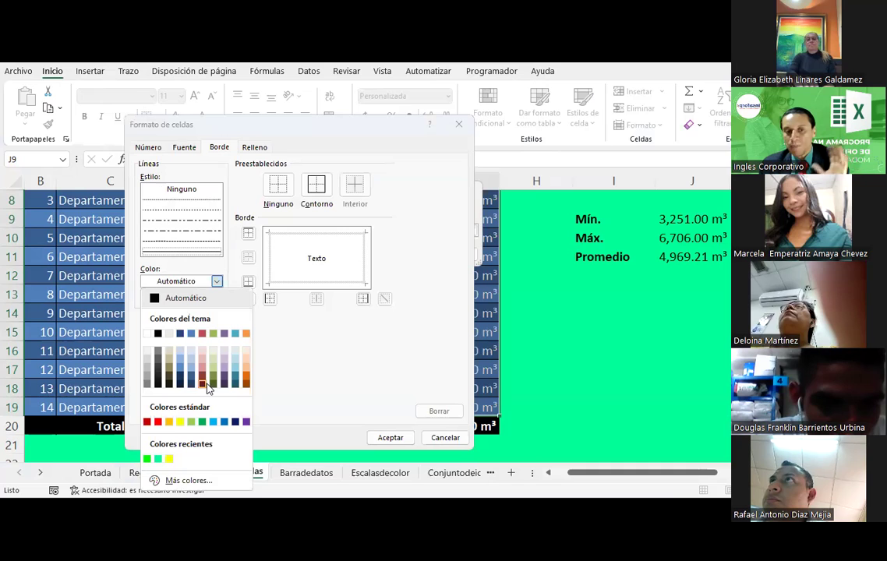
click(158, 422)
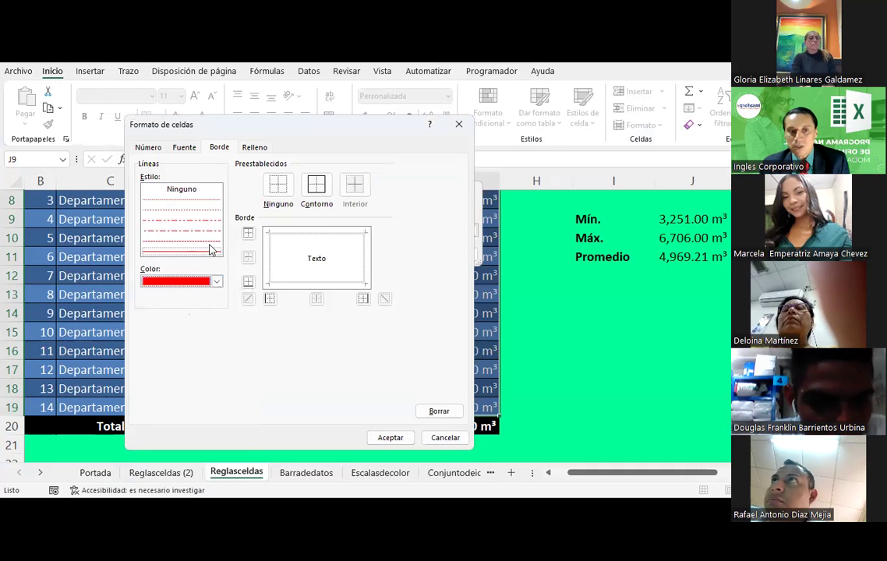
click(248, 233)
click(285, 282)
click(270, 298)
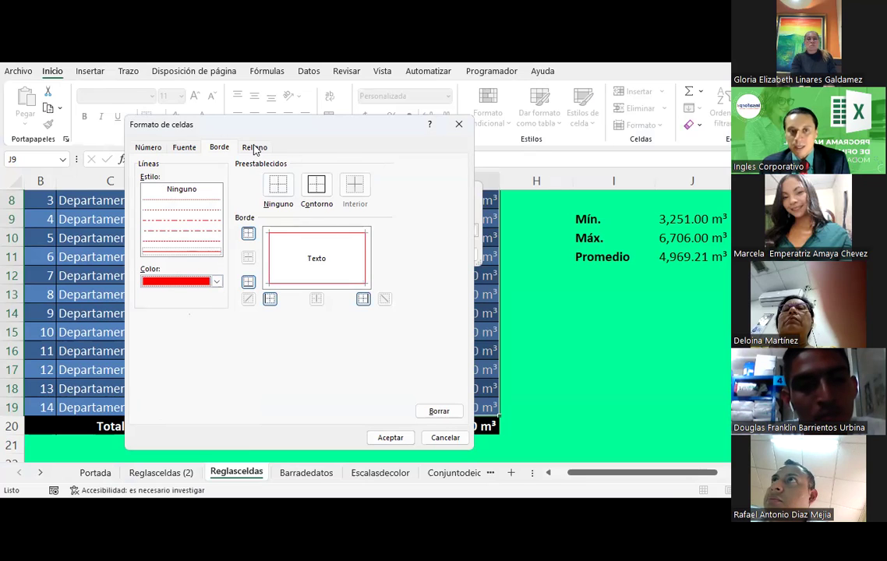
Step: Browse the fill pattern colour and style options without choosing any
click(255, 148)
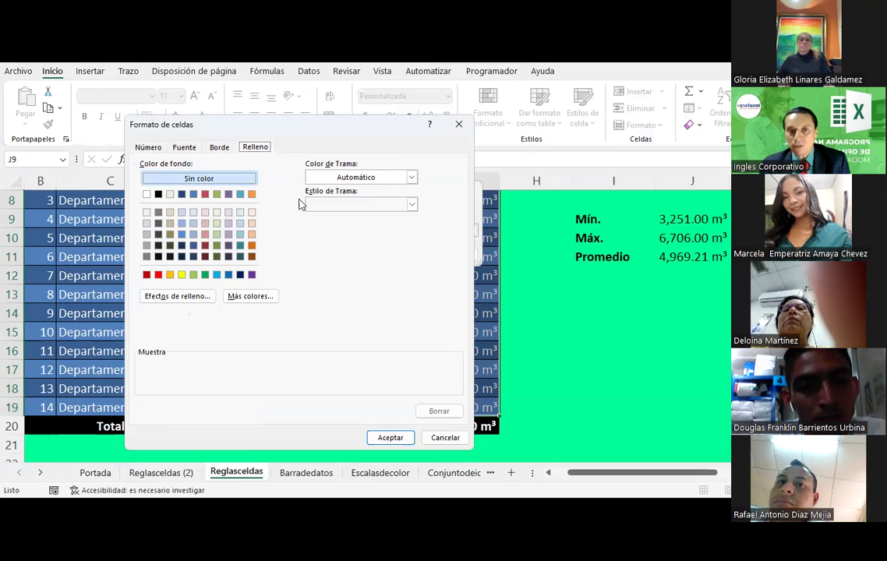
click(412, 177)
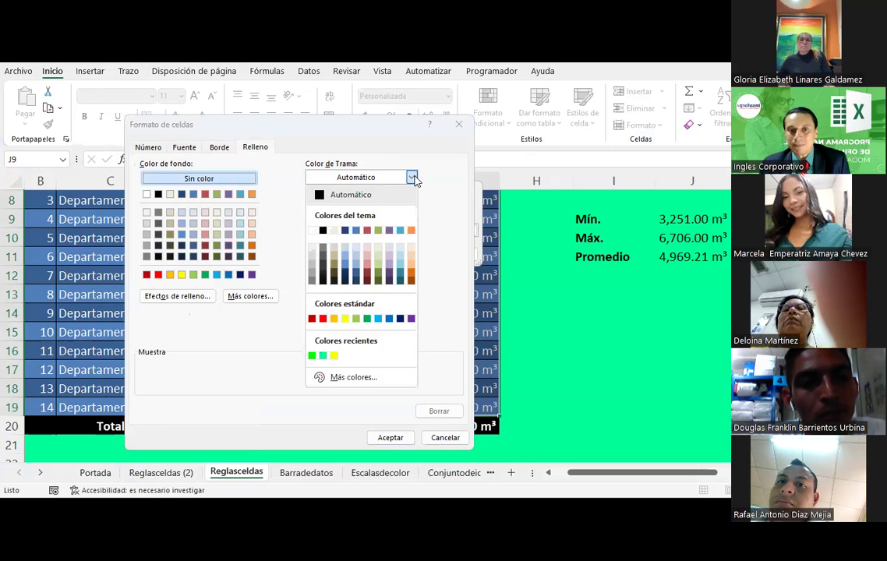
click(413, 177)
click(412, 203)
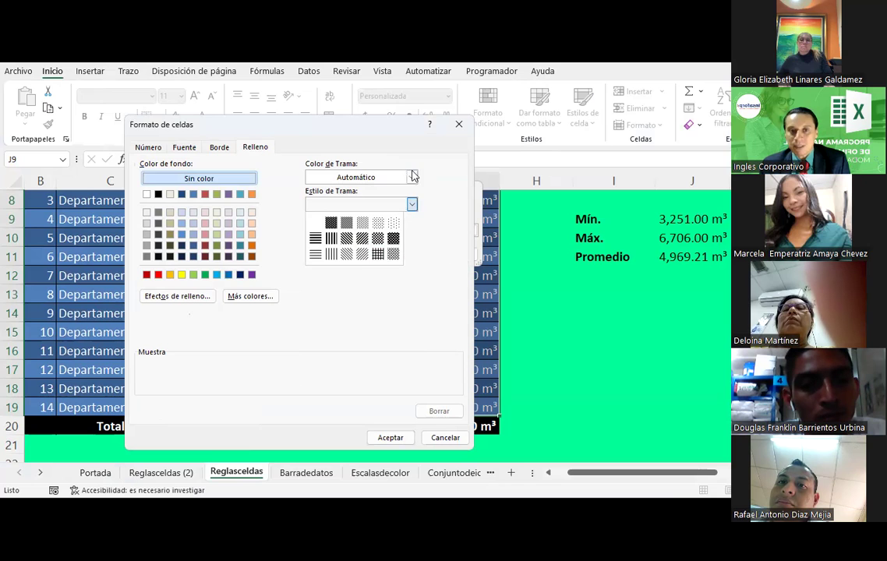
click(412, 177)
click(360, 300)
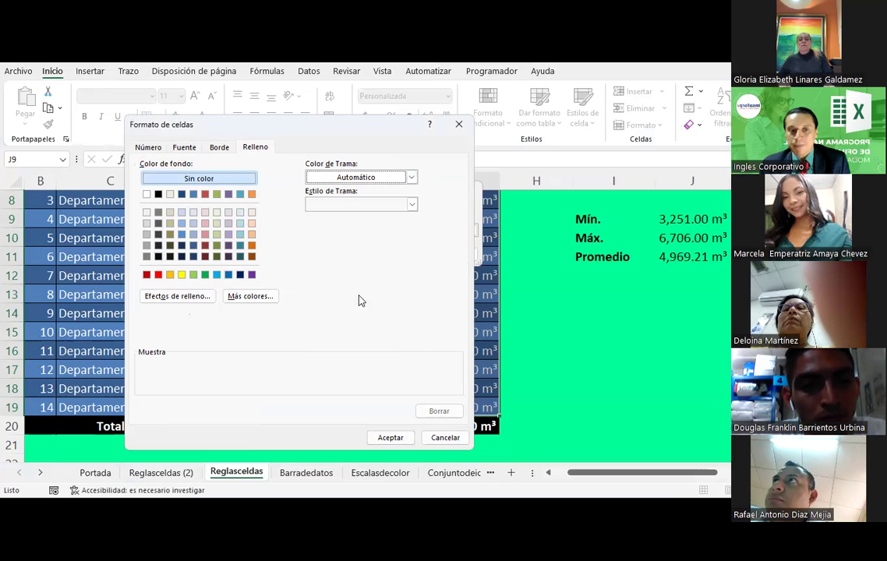
Step: Set a two-colour gradient fill, black to bright green, shaded from the centre
click(180, 297)
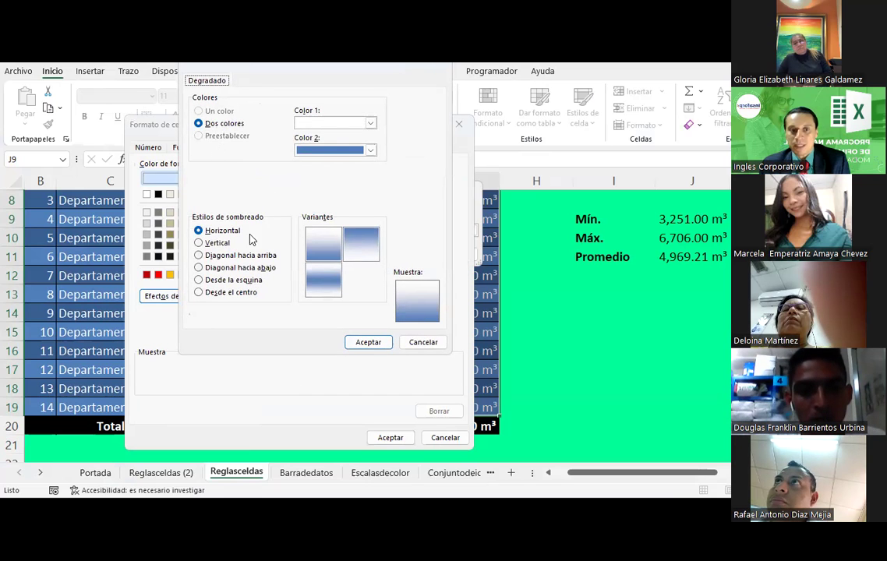
click(238, 295)
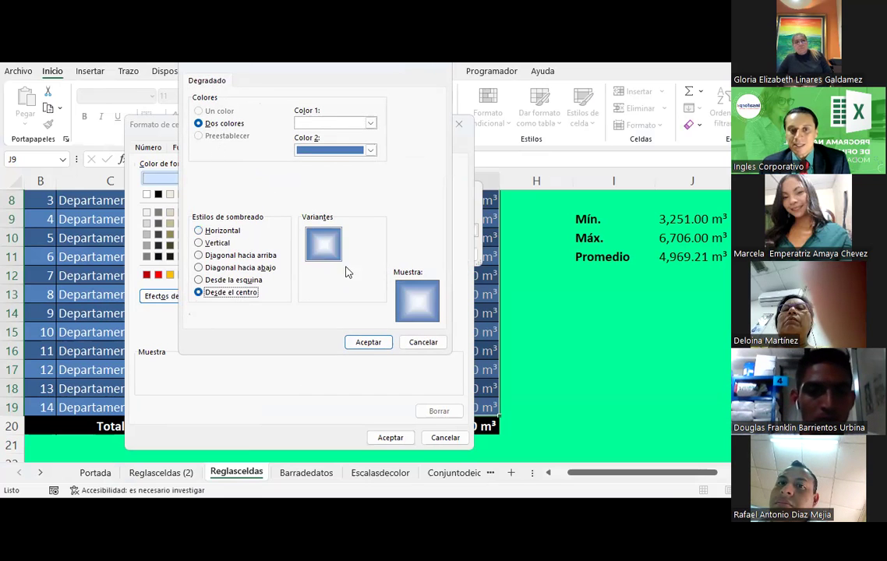
click(372, 123)
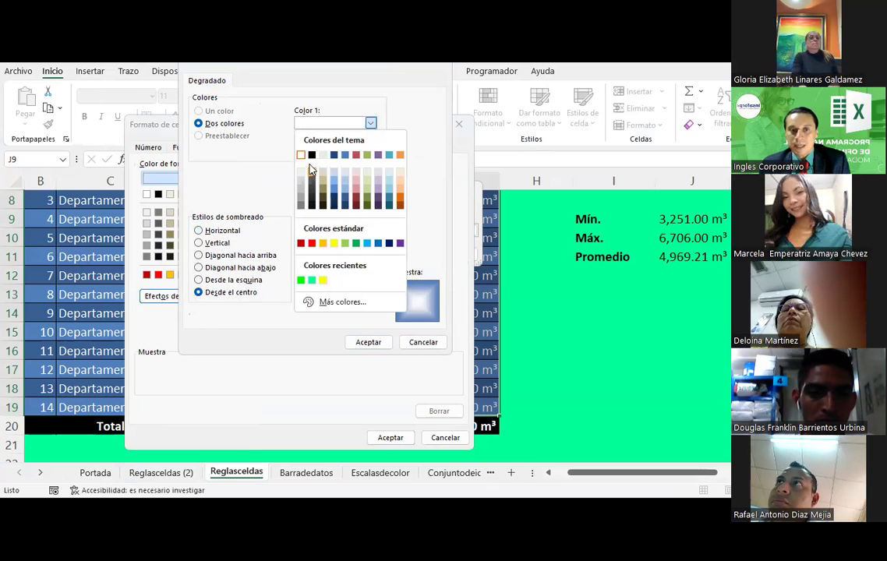
click(312, 155)
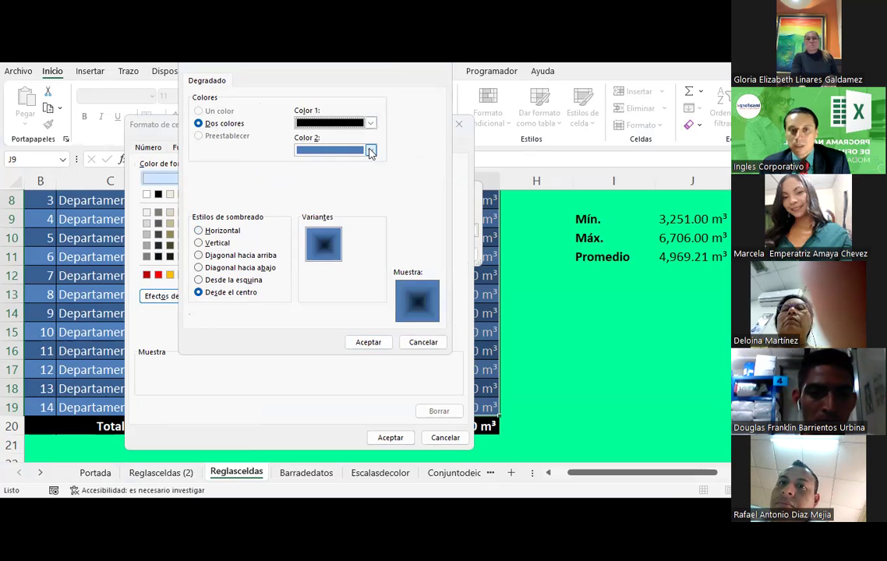
click(371, 153)
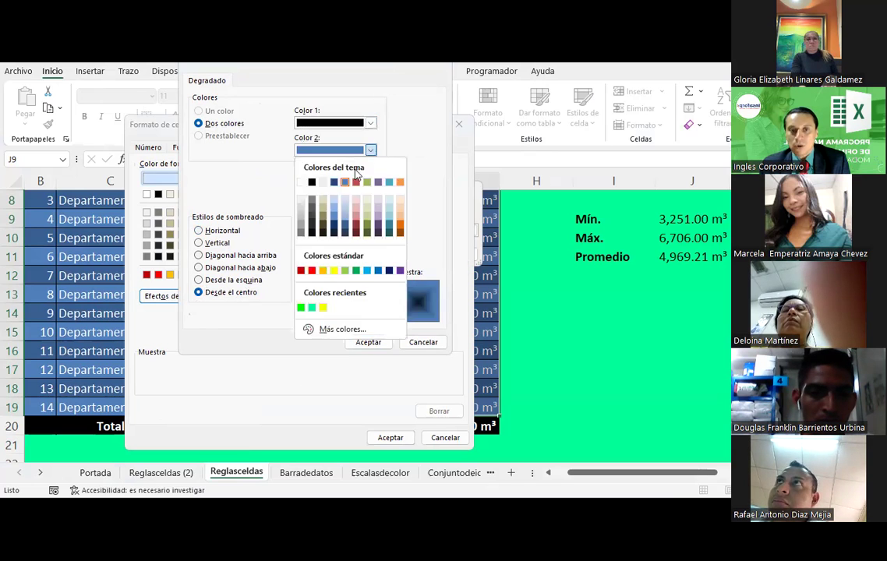
click(312, 308)
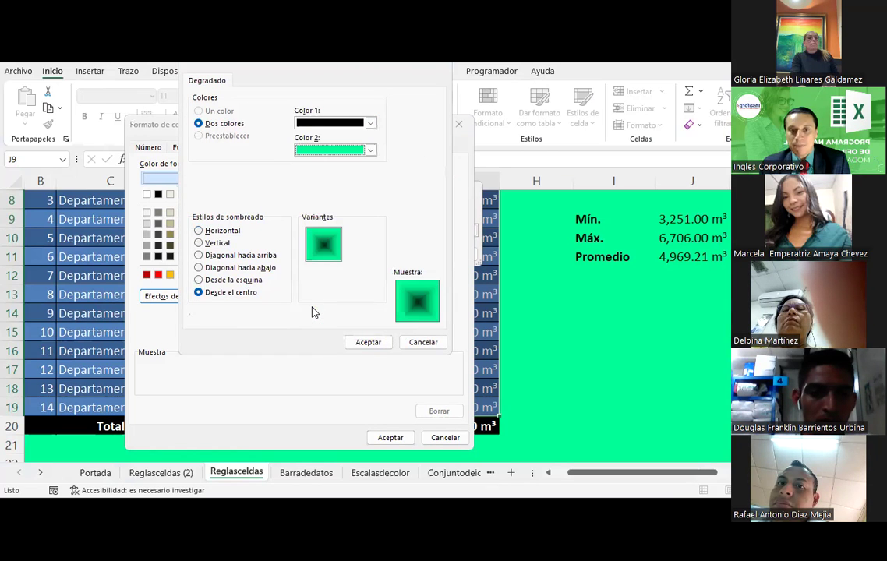
click(373, 151)
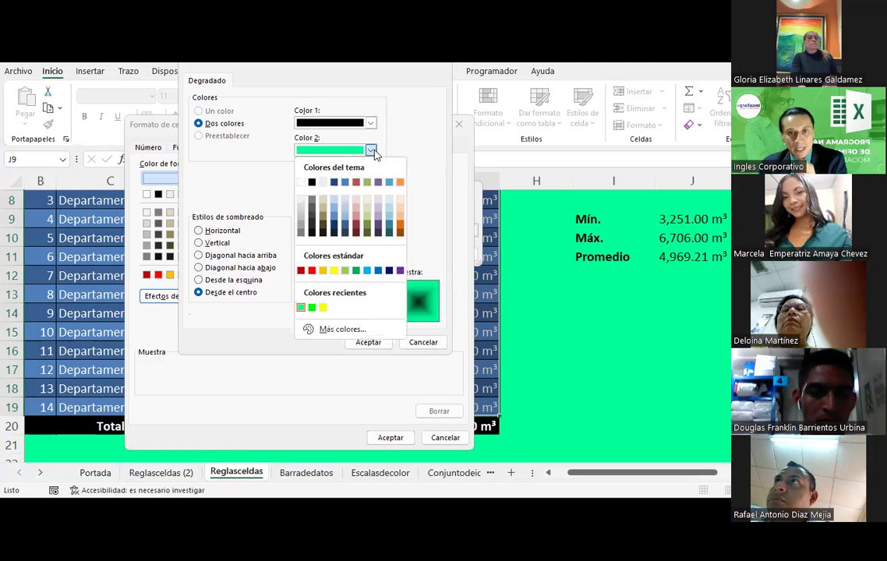
click(312, 308)
click(367, 343)
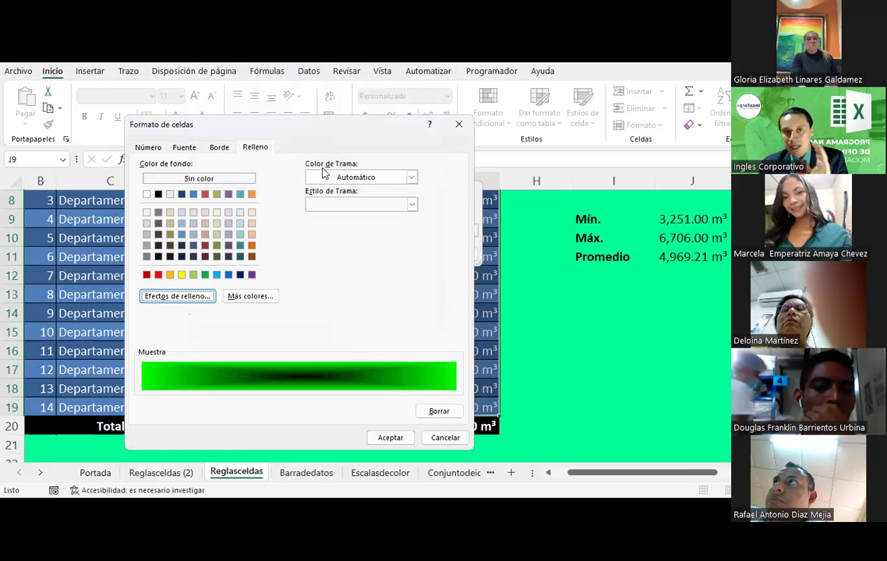
Step: Reposition the Formato de celdas window and review its border and font settings
drag(303, 131, 308, 132)
drag(375, 143, 754, 122)
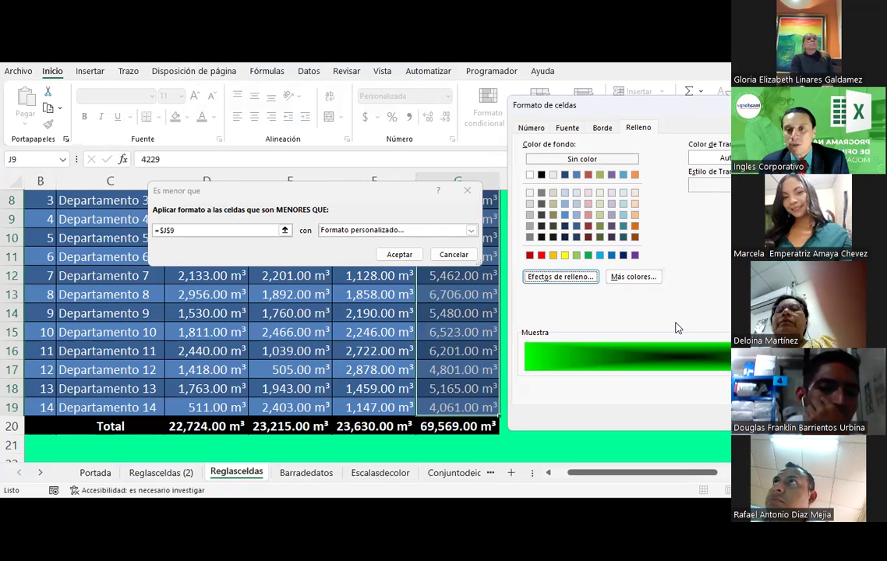
drag(712, 113, 717, 131)
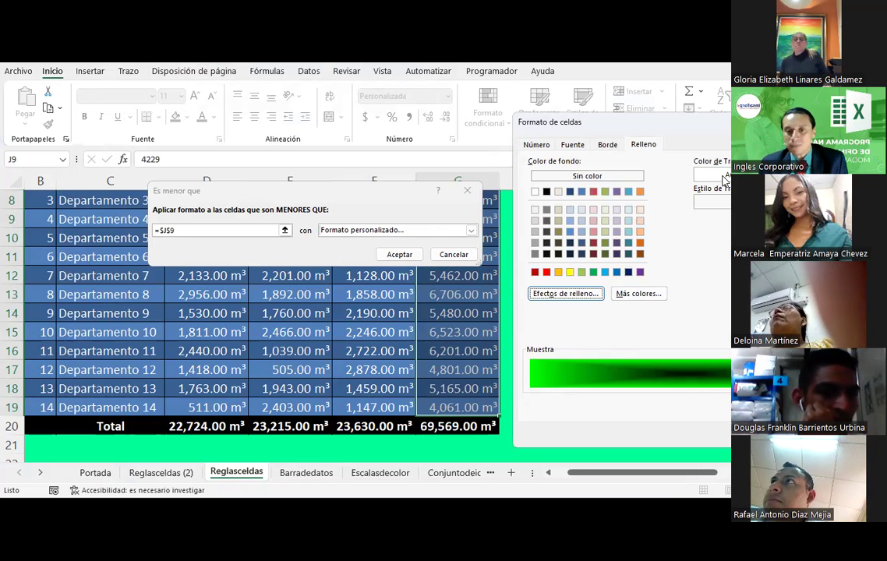
drag(624, 122, 573, 102)
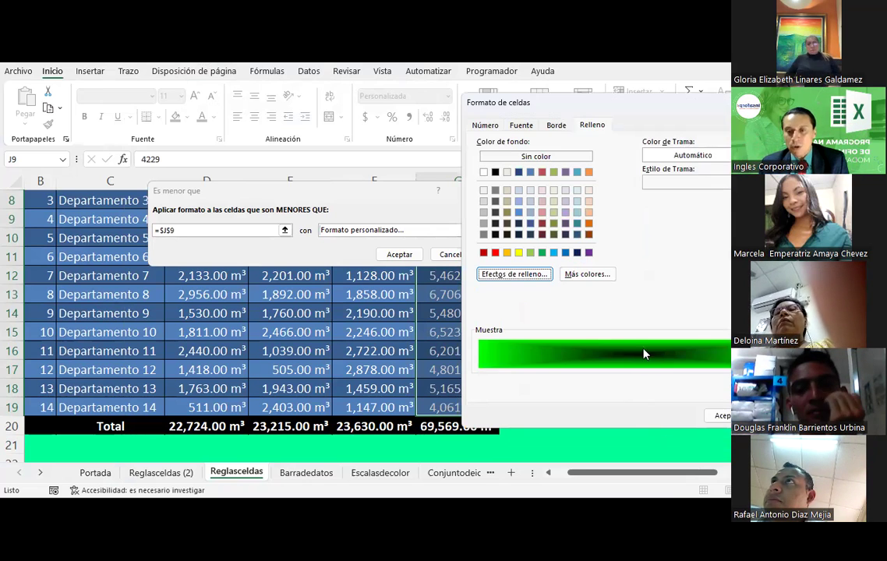
click(554, 127)
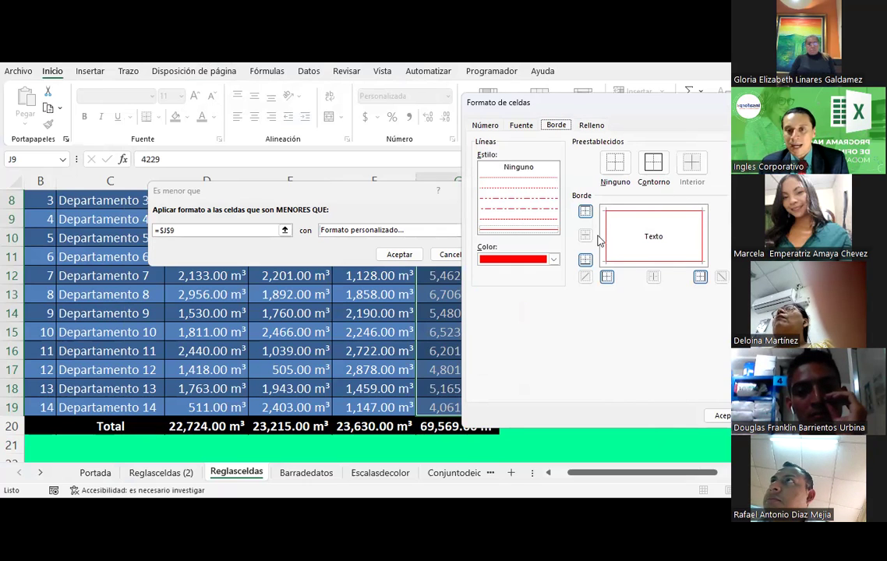
click(521, 127)
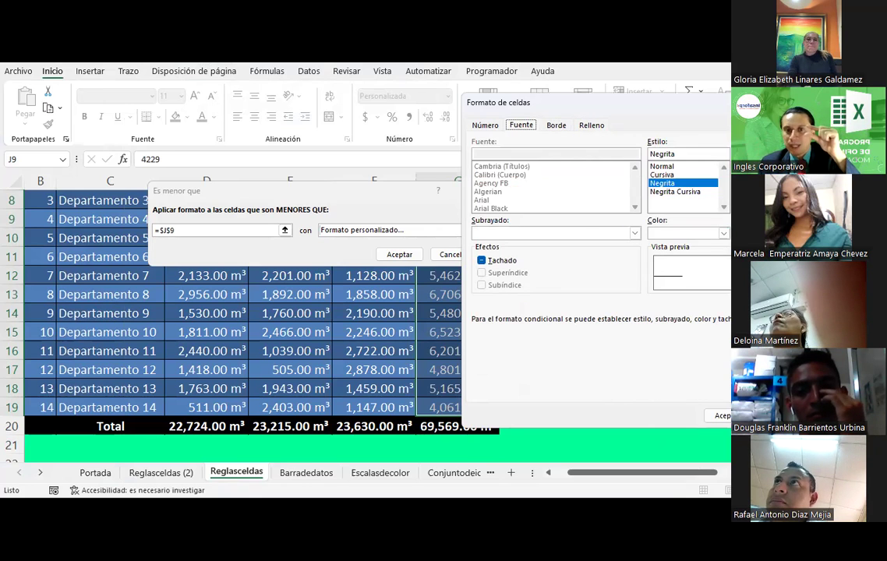
Step: Set the rule's font colour and confirm both dialogs to apply it to G6:G19
click(722, 234)
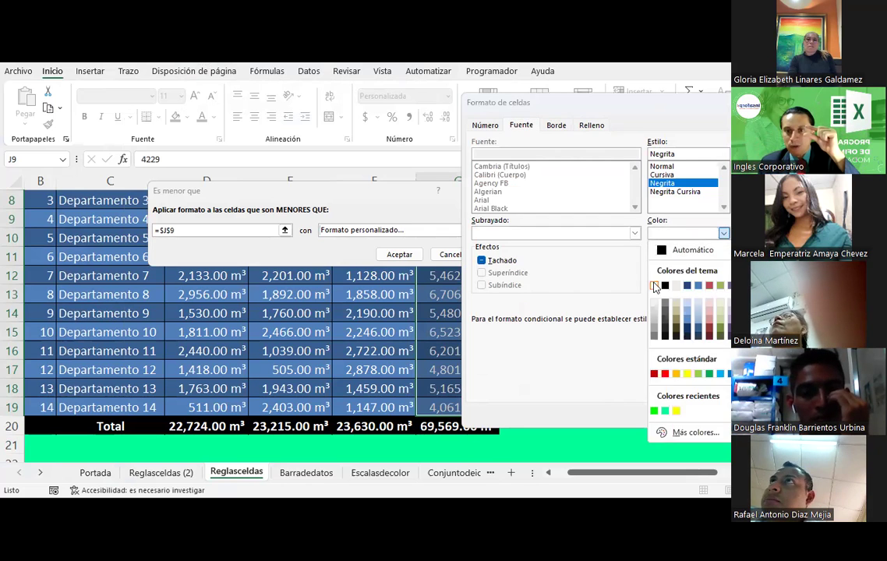
click(661, 281)
click(721, 416)
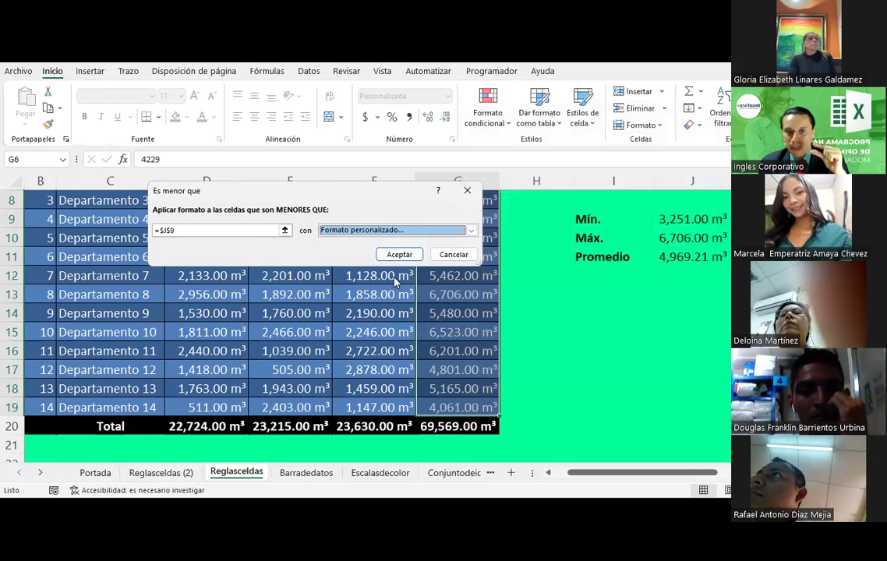
click(398, 255)
scroll(446, 313, up, 3)
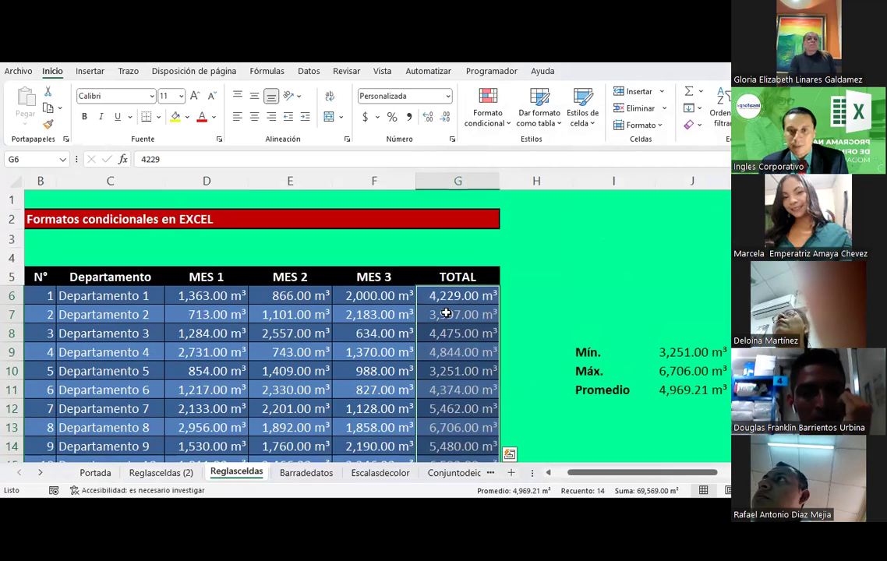
scroll(446, 313, down, 2)
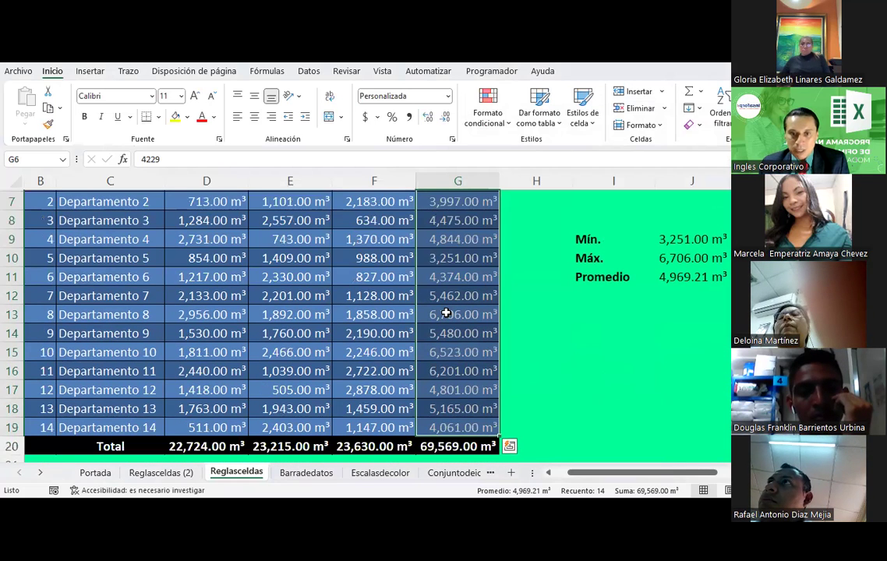
click(491, 110)
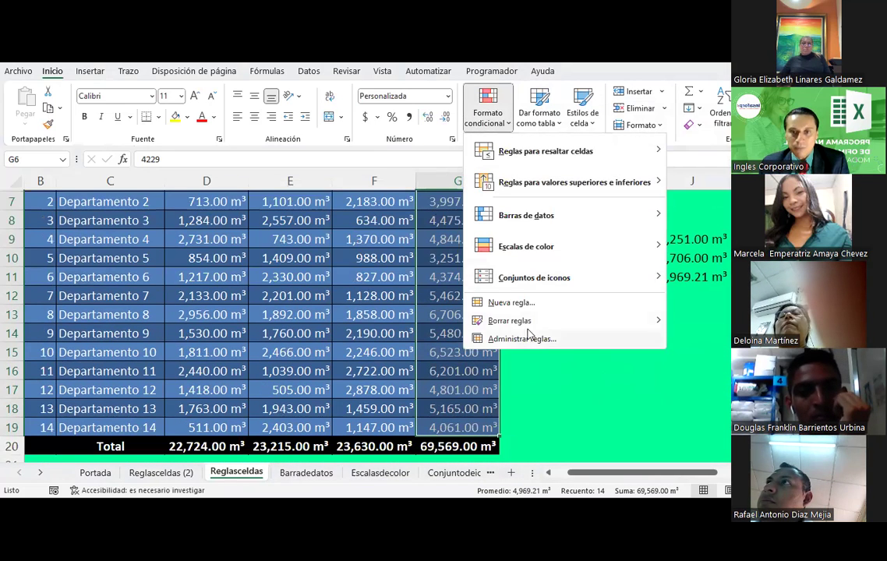
click(521, 337)
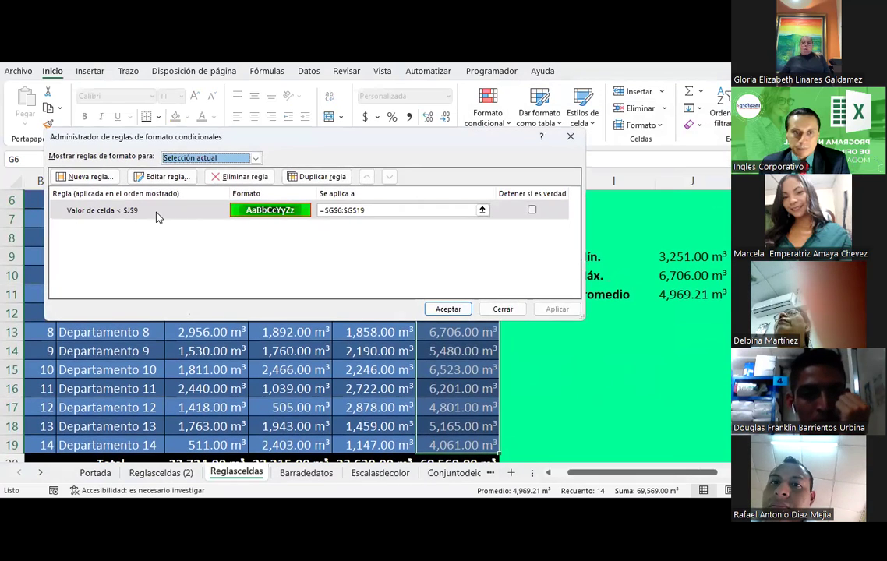
double_click(156, 211)
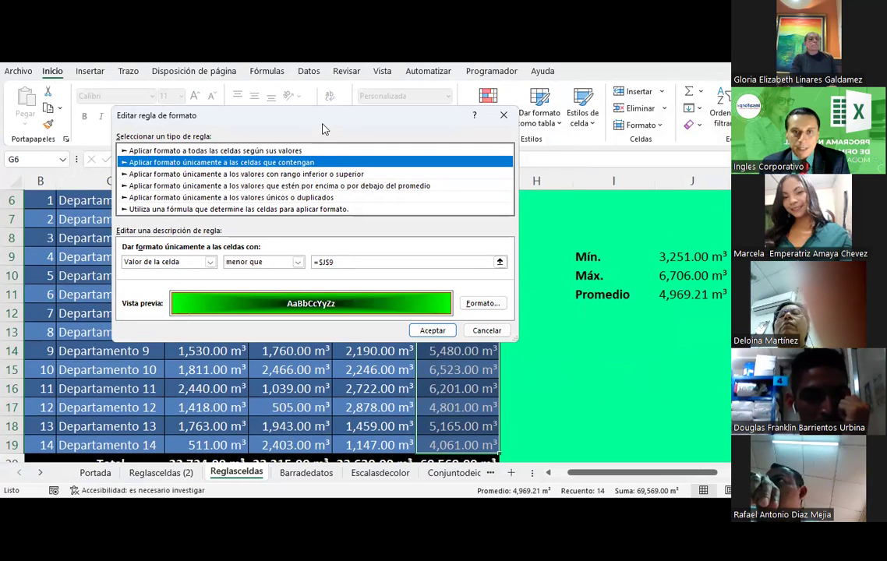
drag(322, 125, 328, 135)
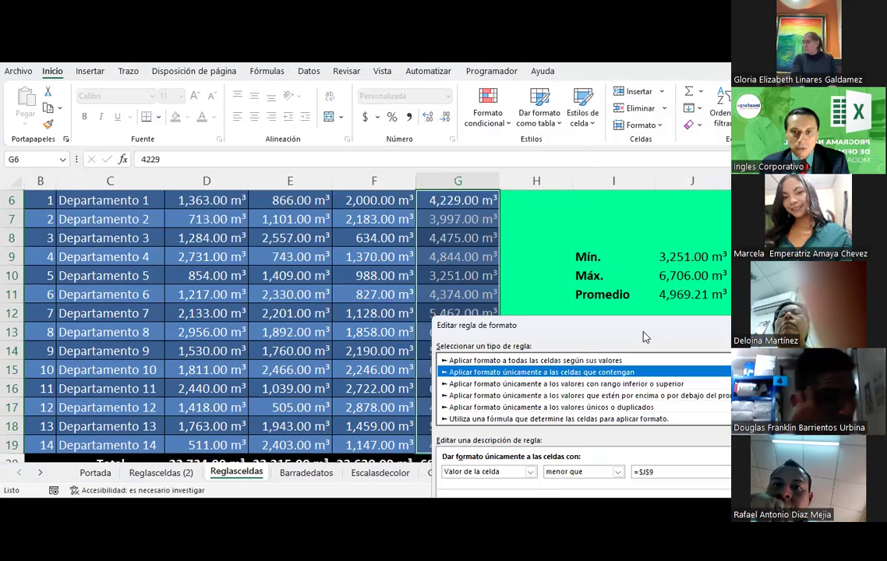
click(438, 341)
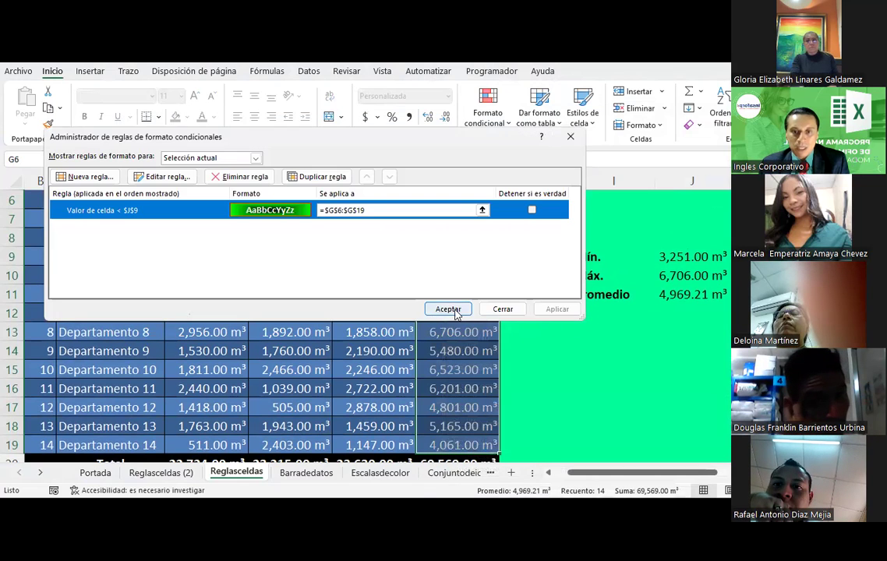
click(449, 310)
scroll(537, 369, up, 2)
scroll(537, 370, down, 1)
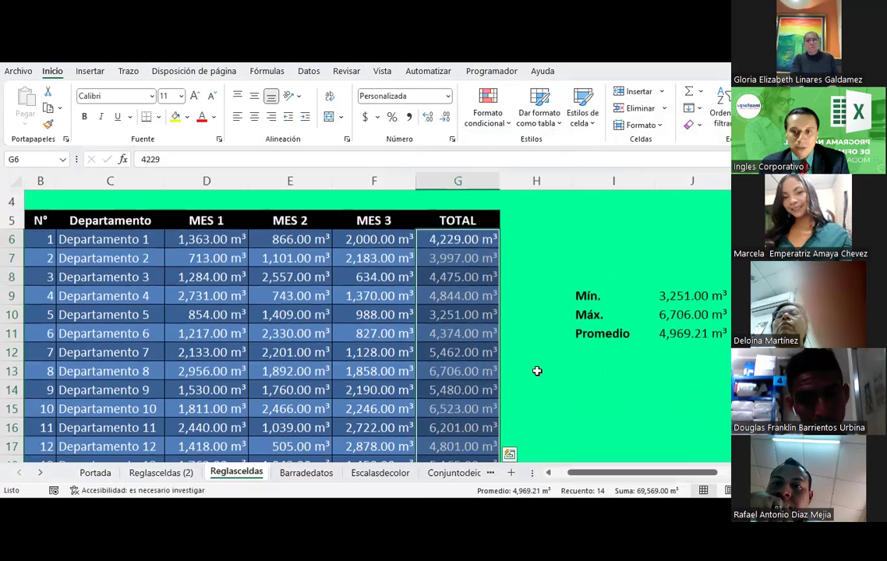
scroll(537, 371, down, 1)
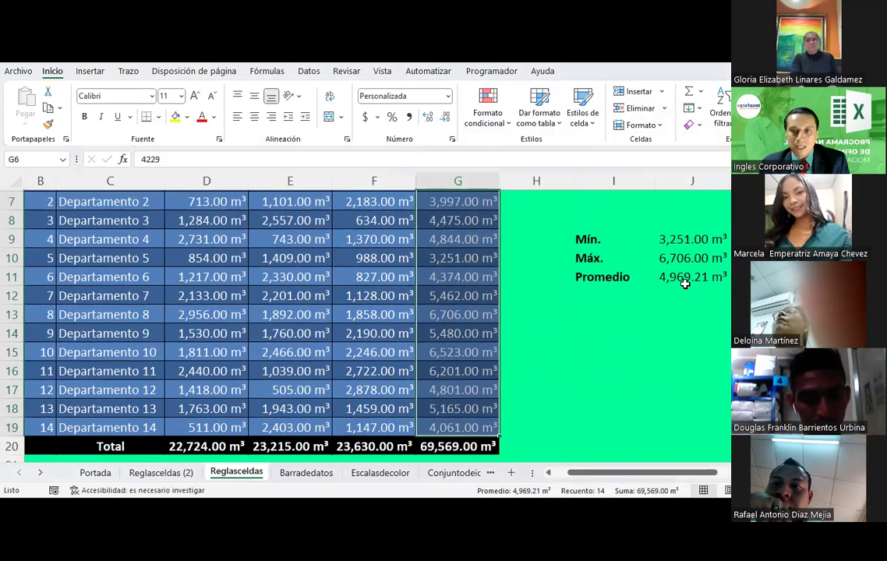
scroll(524, 289, up, 1)
scroll(524, 290, down, 1)
scroll(524, 289, up, 1)
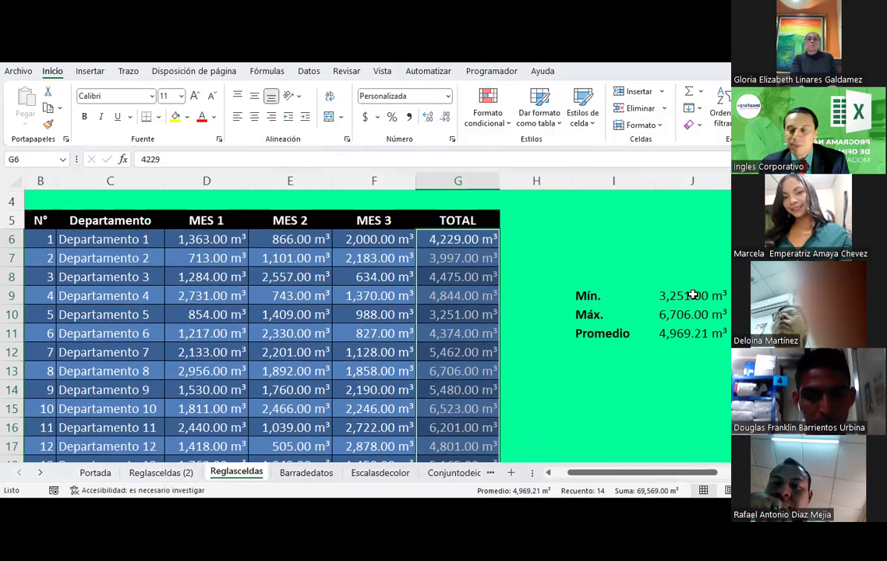
Step: Check the Mín formula and reselect the department totals G6:G19
click(693, 295)
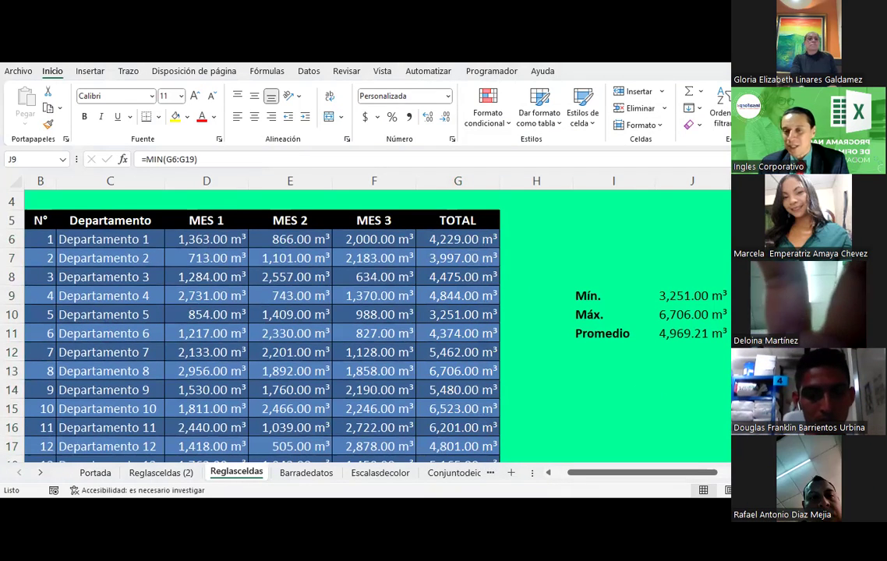
click(469, 224)
drag(463, 238, 458, 445)
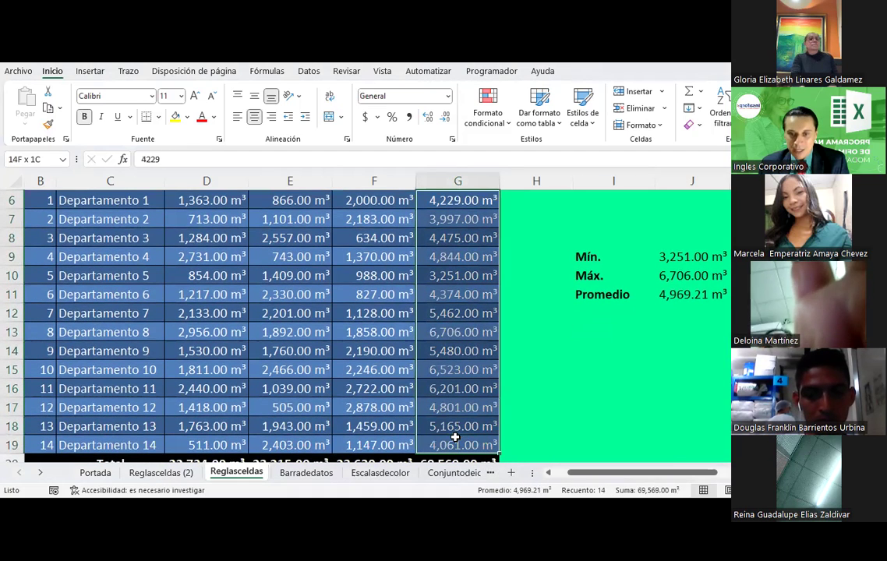
Step: Edit the existing less-than rule to compare against =$J$11 instead of =$J$9
click(488, 117)
click(524, 339)
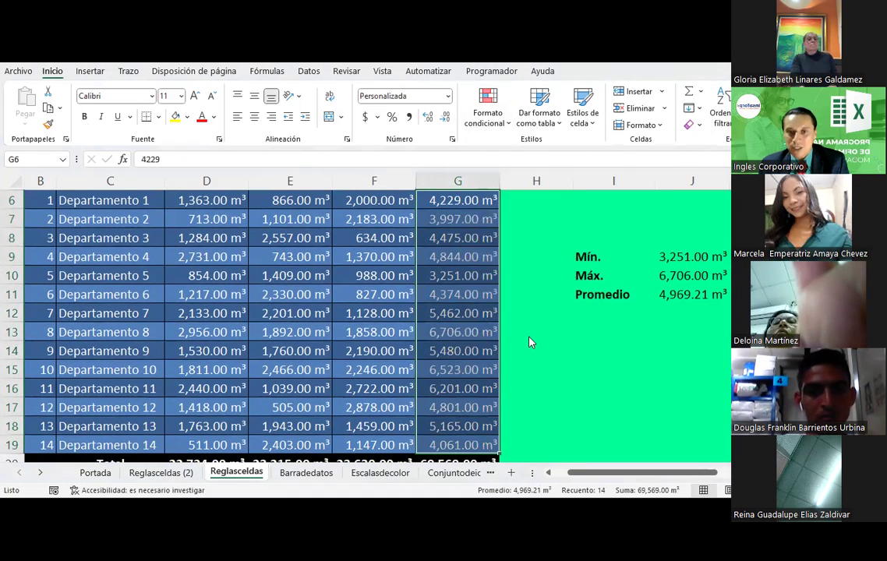
double_click(134, 212)
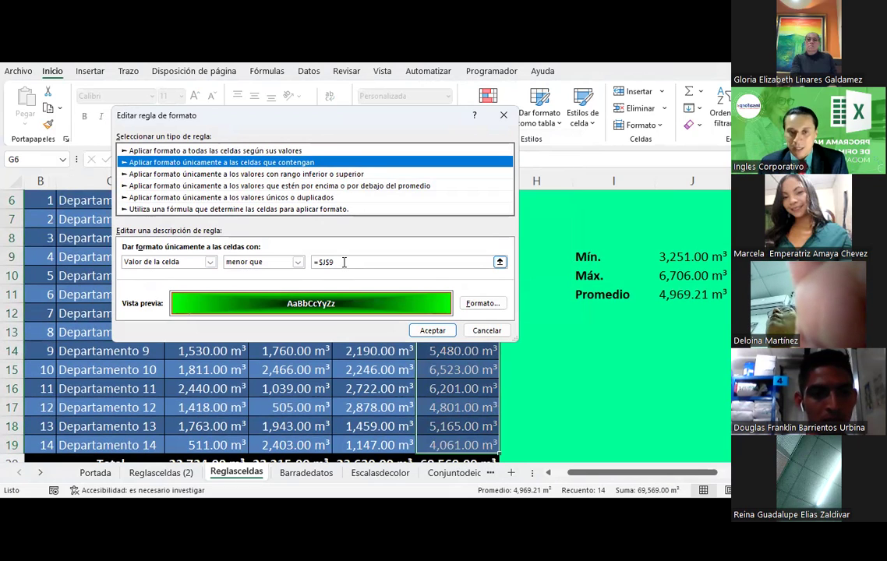
triple_click(344, 262)
key(BackSpace)
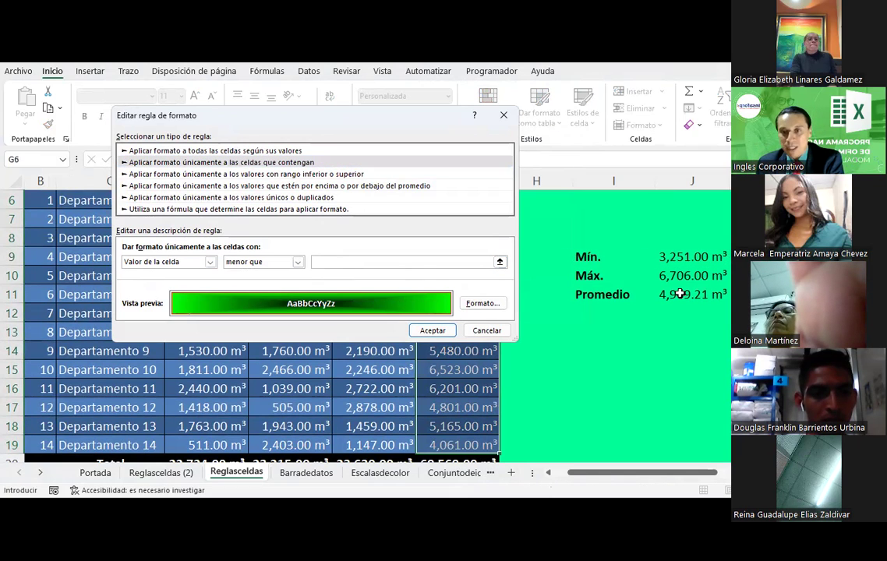
click(681, 294)
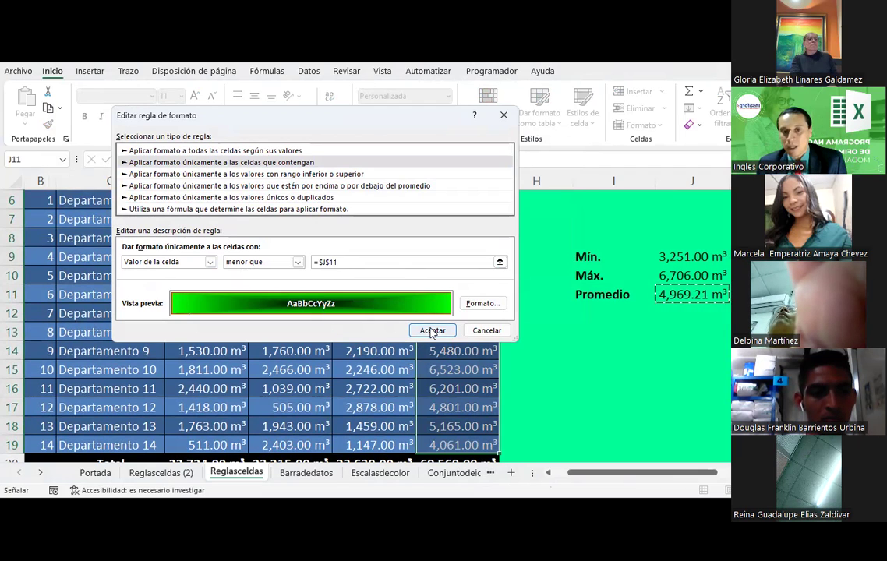
click(433, 331)
click(465, 309)
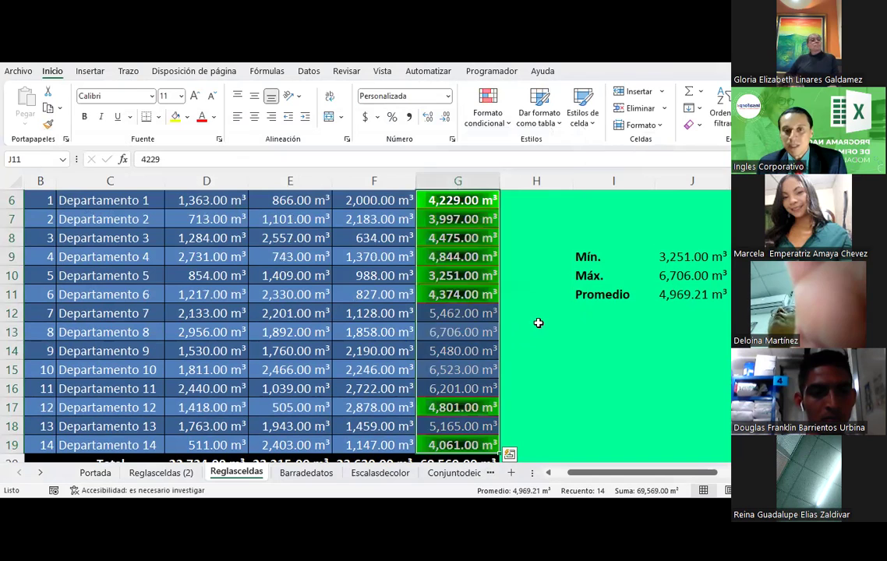
click(537, 327)
scroll(538, 325, up, 1)
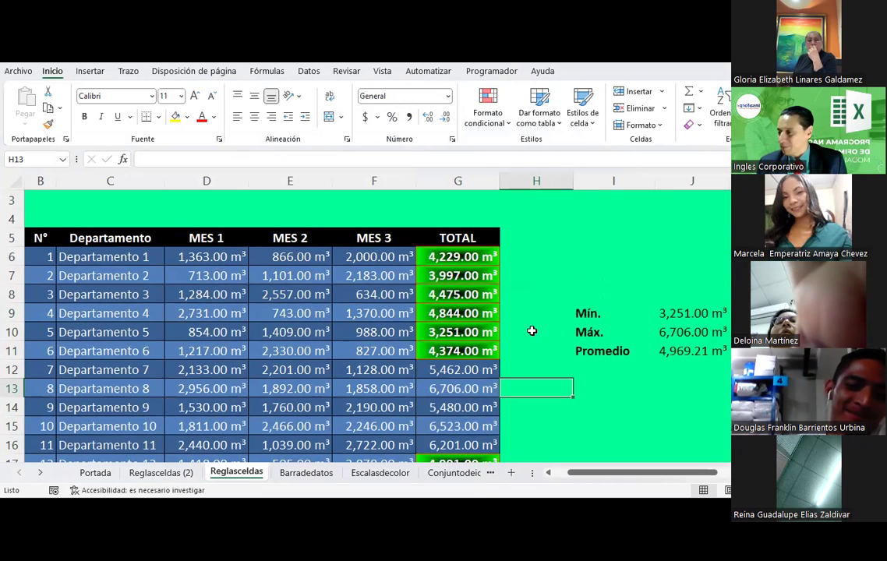
scroll(532, 331, down, 1)
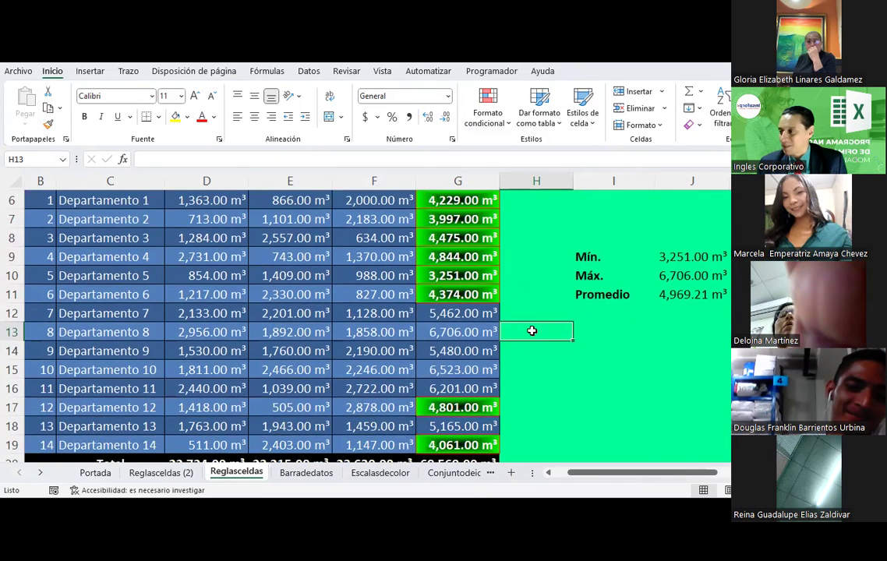
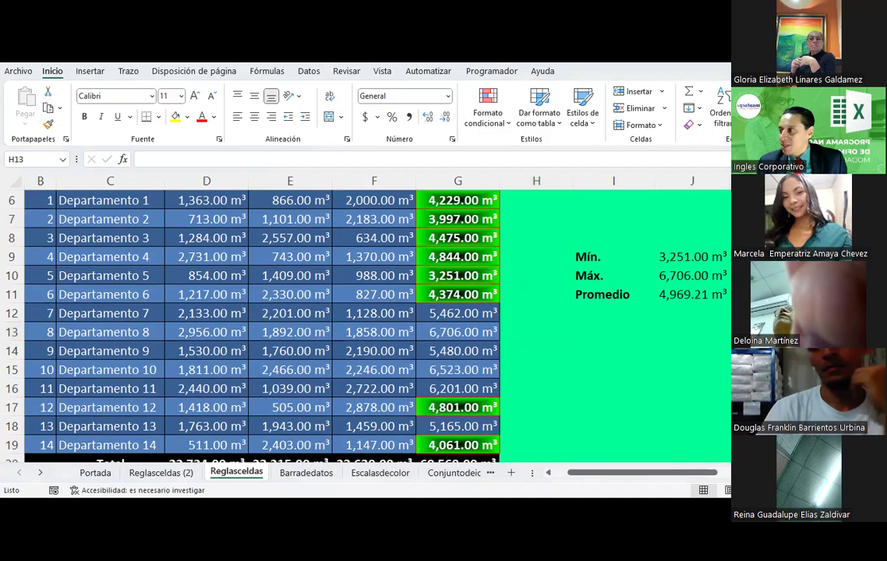
Step: Select the fourteen TOTAL values in G6:G19 for the next conditional formatting rule
click(568, 334)
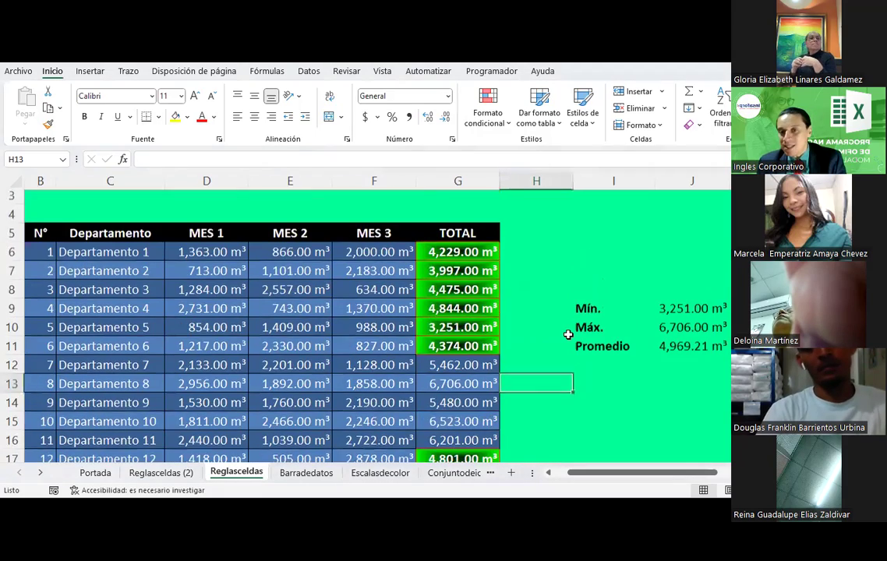
scroll(568, 334, up, 1)
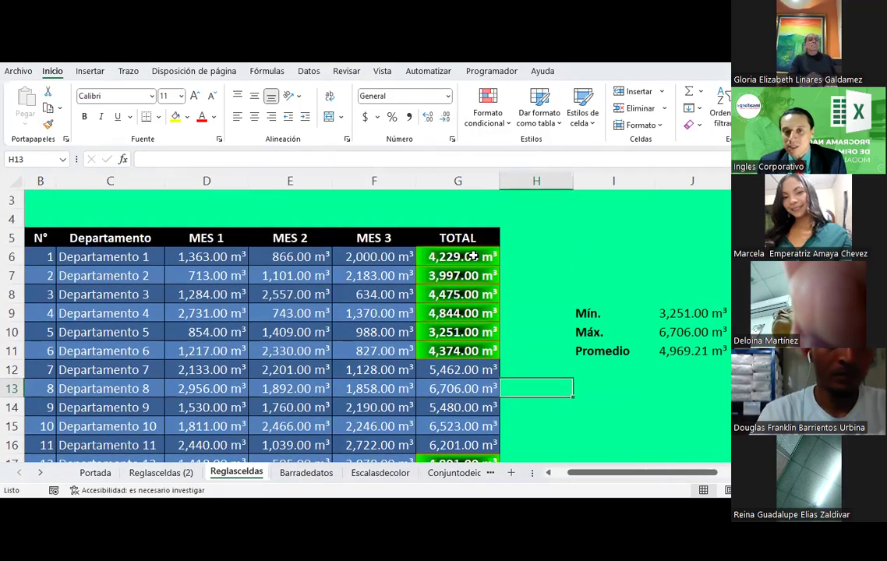
mouse_move(458, 256)
mouse_down()
mouse_move(448, 476)
mouse_move(450, 415)
mouse_up()
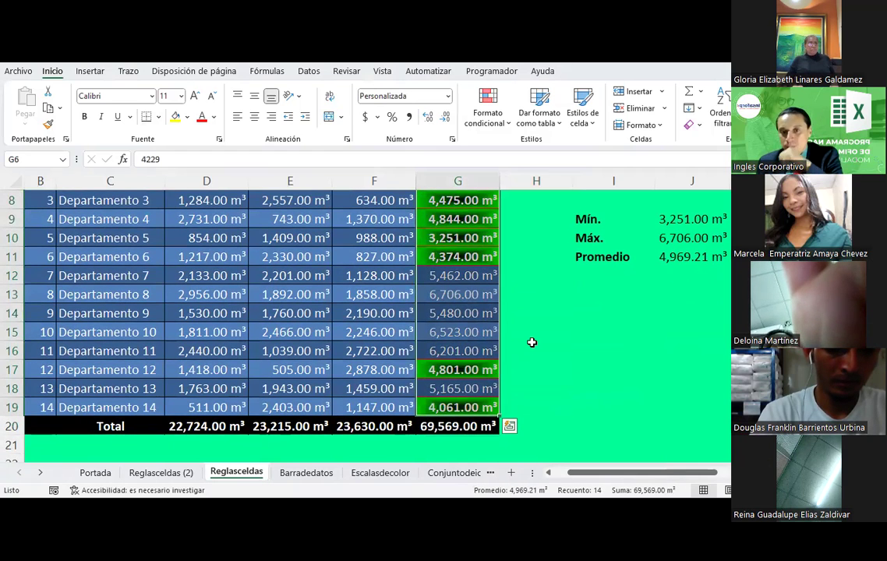
scroll(537, 328, up, 1)
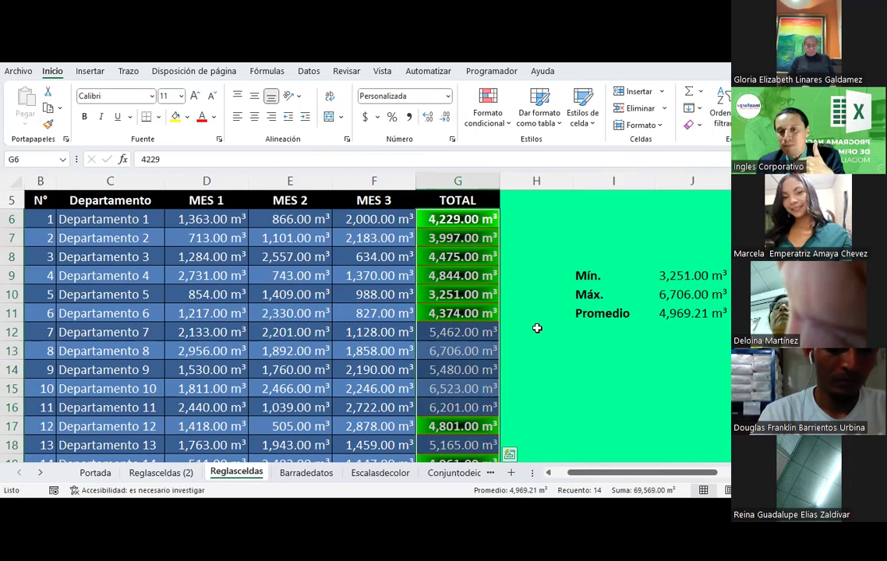
Step: Start a 'Es mayor que' rule using the average in $J$11, with a custom format
click(492, 116)
mouse_move(546, 151)
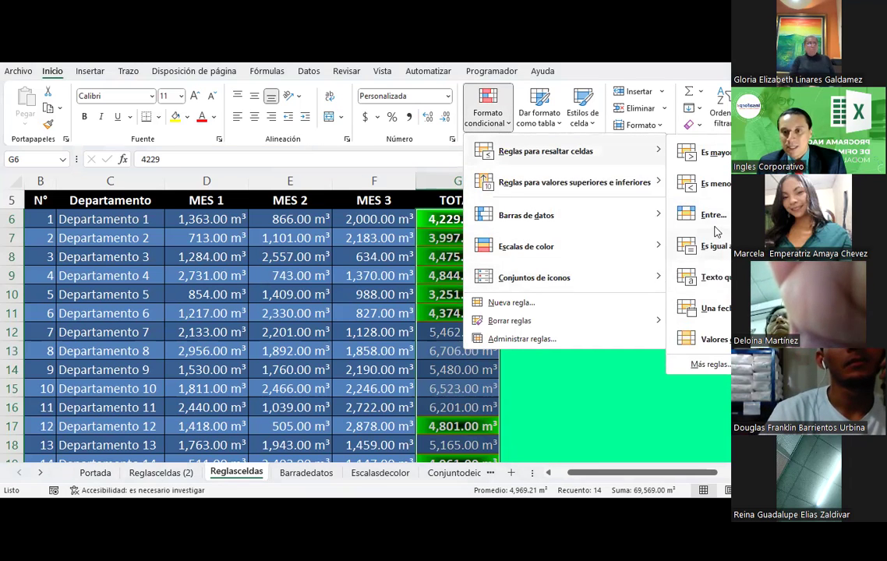
click(716, 152)
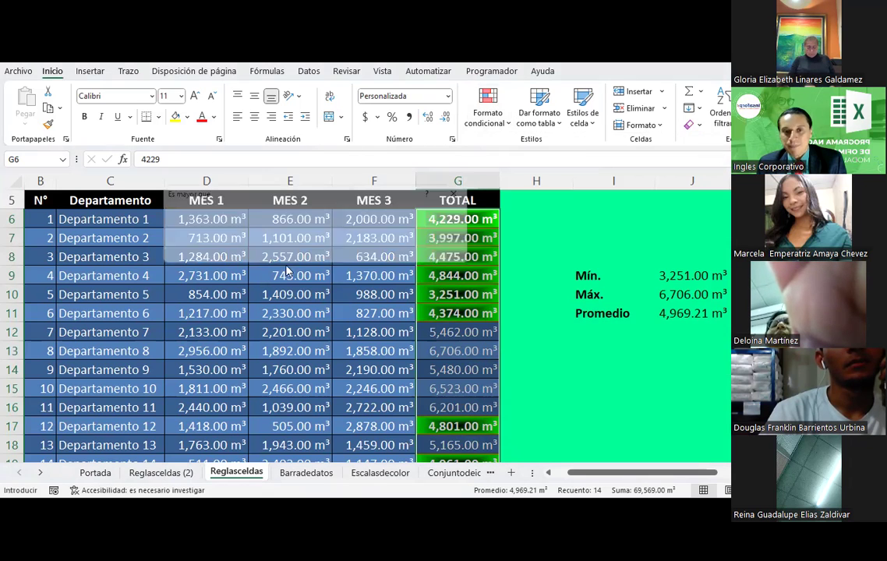
click(285, 230)
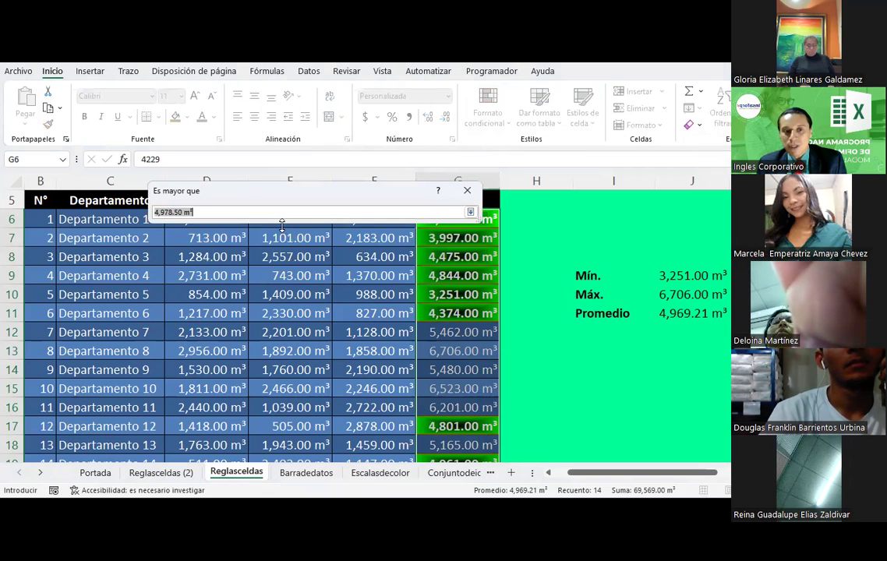
click(685, 313)
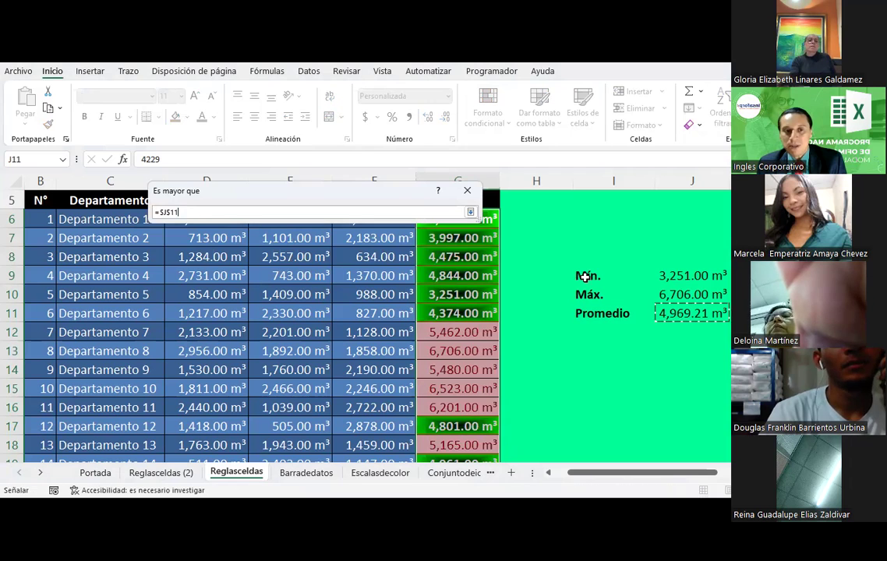
click(471, 212)
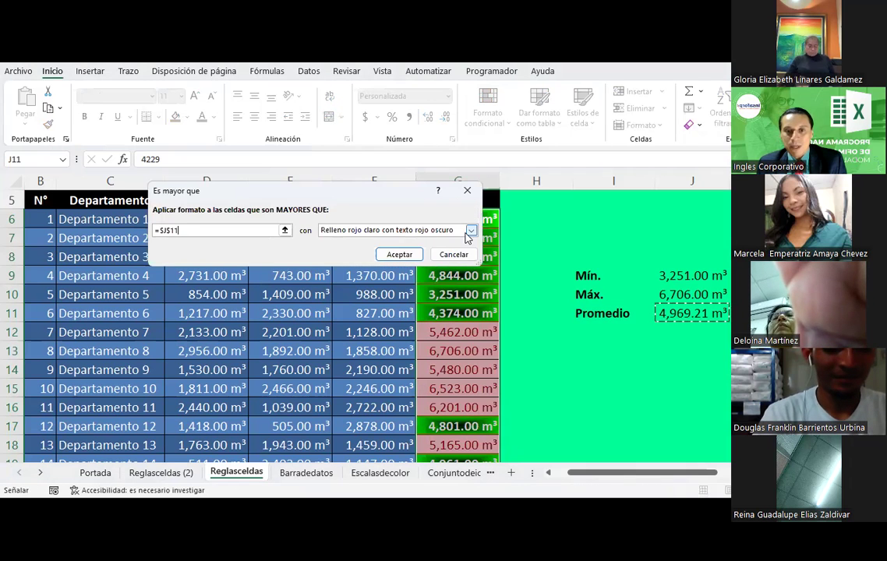
click(471, 230)
click(375, 294)
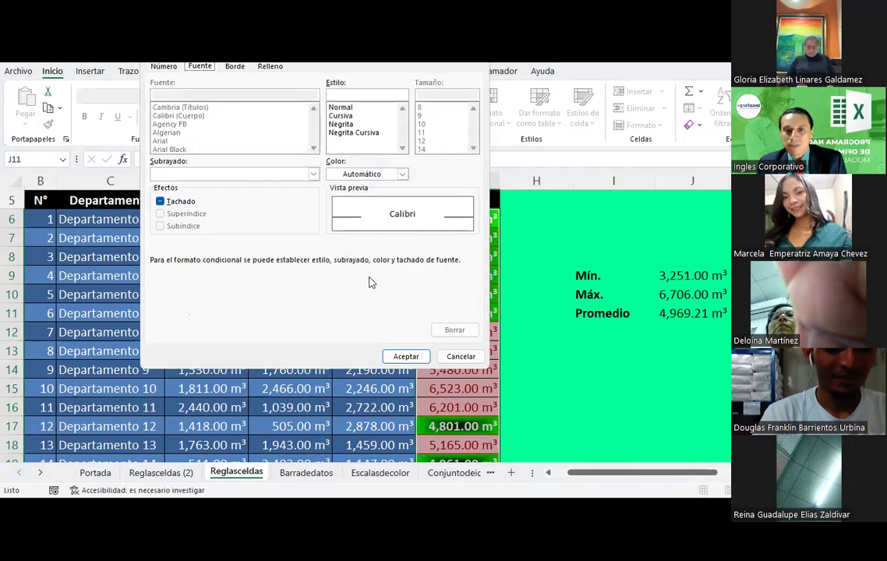
Step: Make the custom format bold white text with a purple outline border
click(341, 124)
click(402, 175)
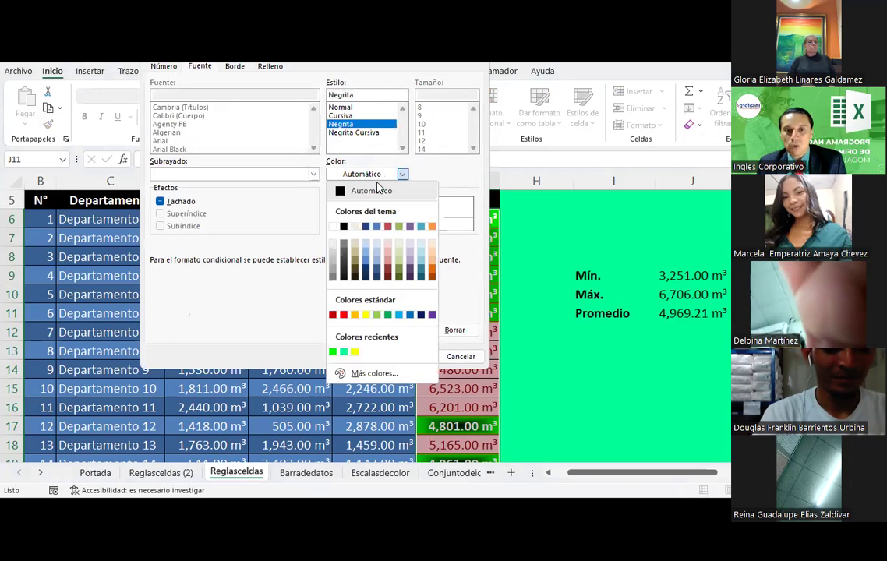
click(338, 220)
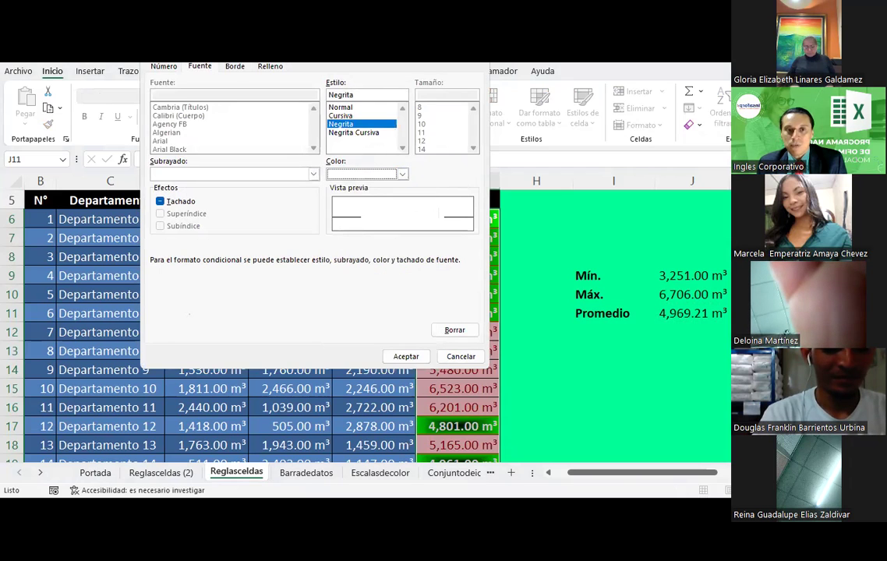
click(267, 67)
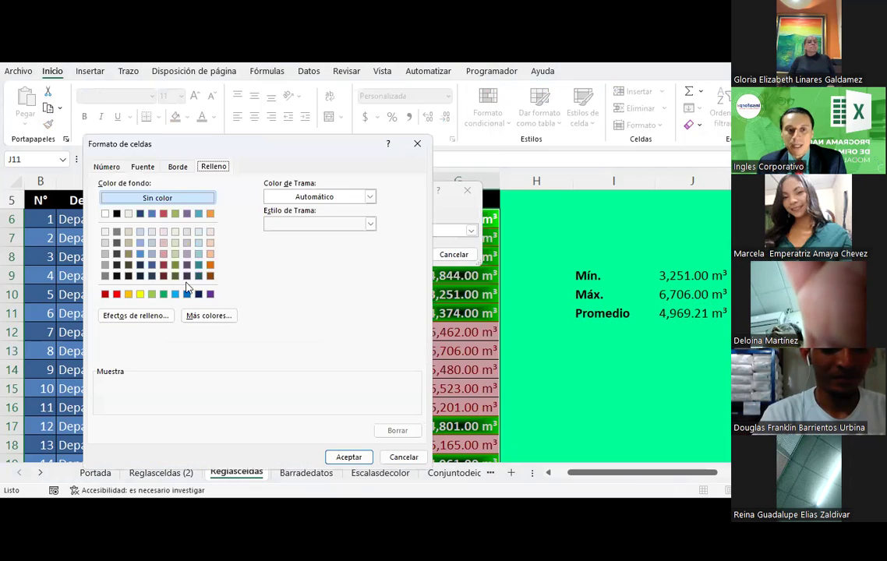
click(210, 294)
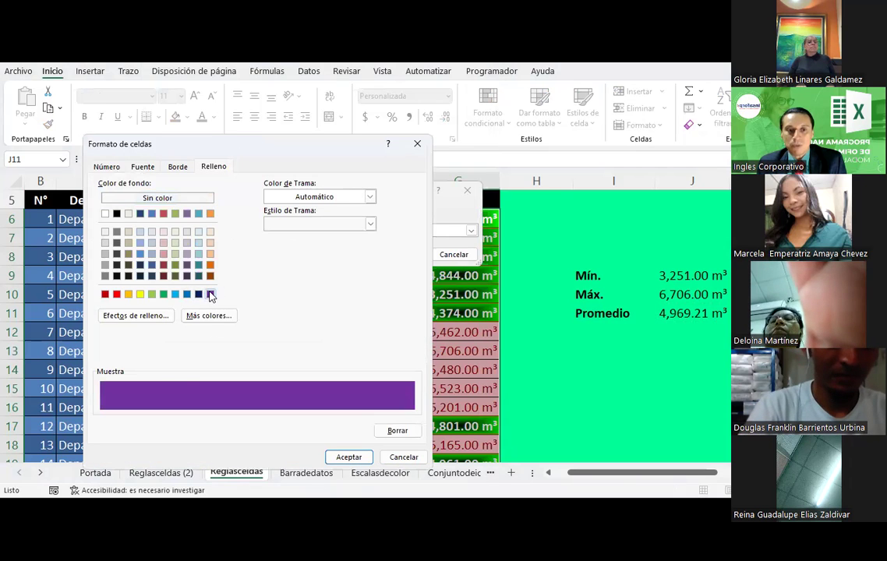
click(177, 166)
click(176, 301)
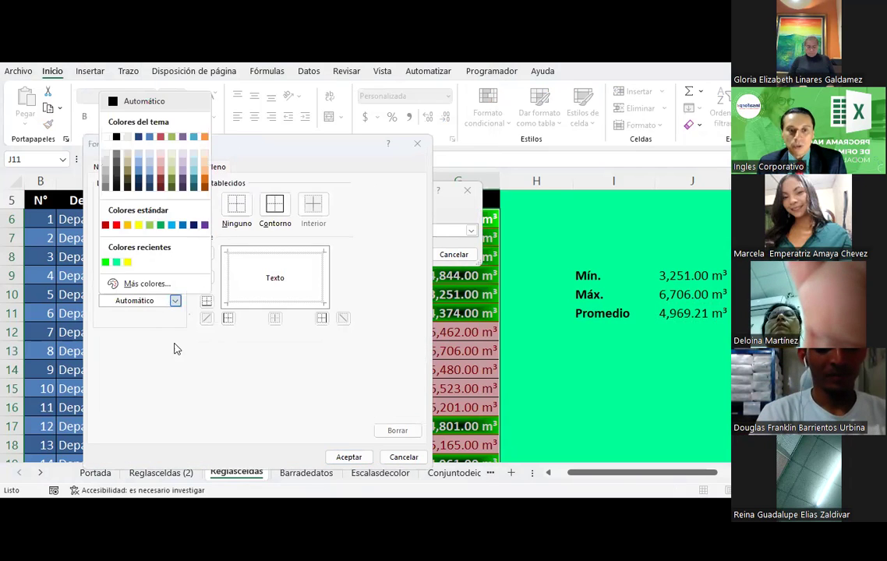
click(204, 225)
click(275, 205)
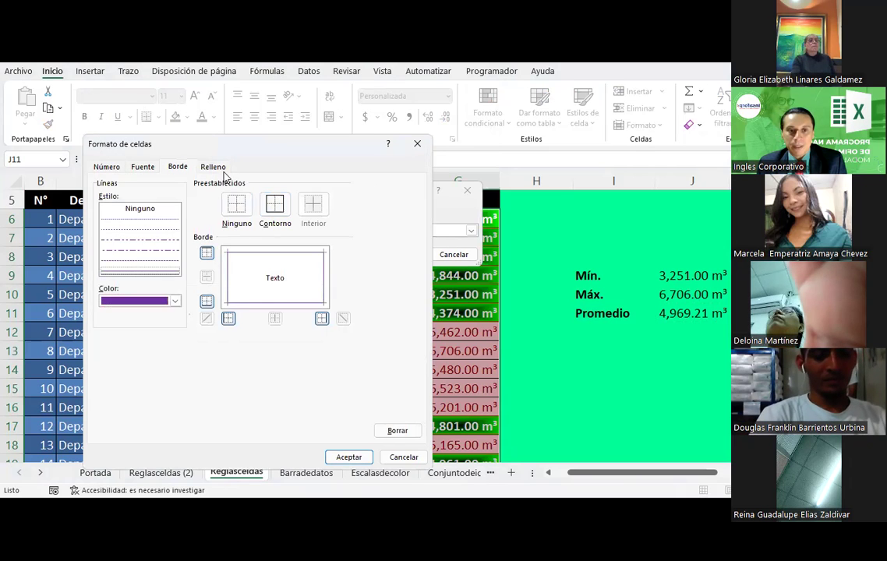
Step: Give the format a black-to-red 'Desde el centro' gradient fill and confirm it
click(214, 166)
click(135, 315)
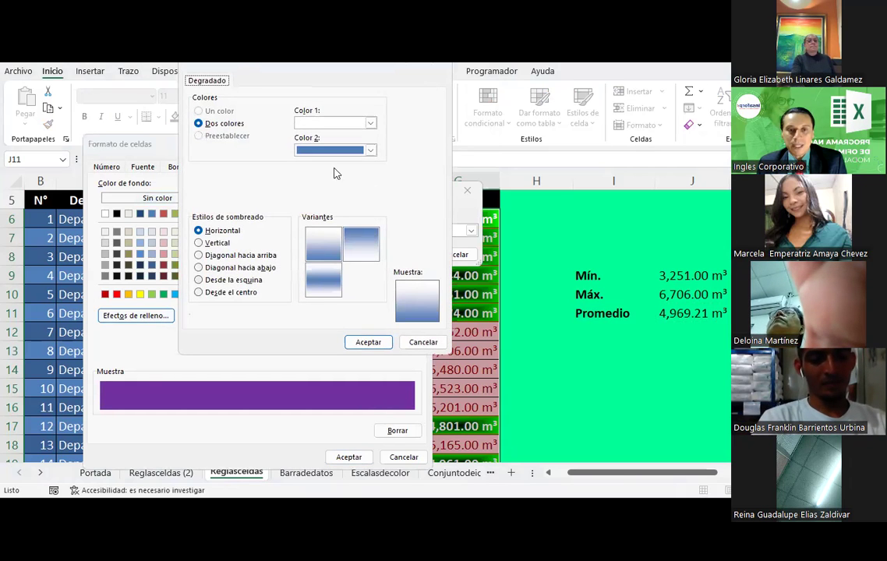
click(231, 292)
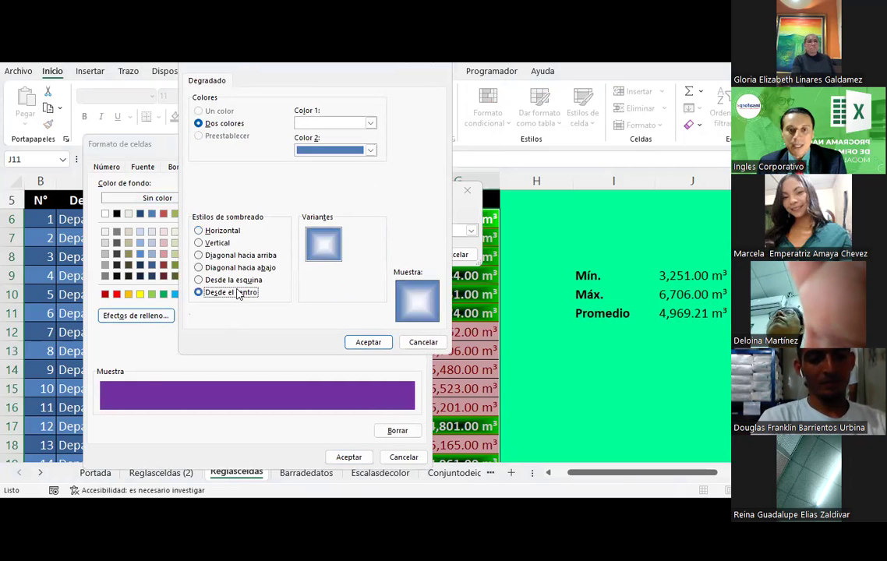
click(343, 153)
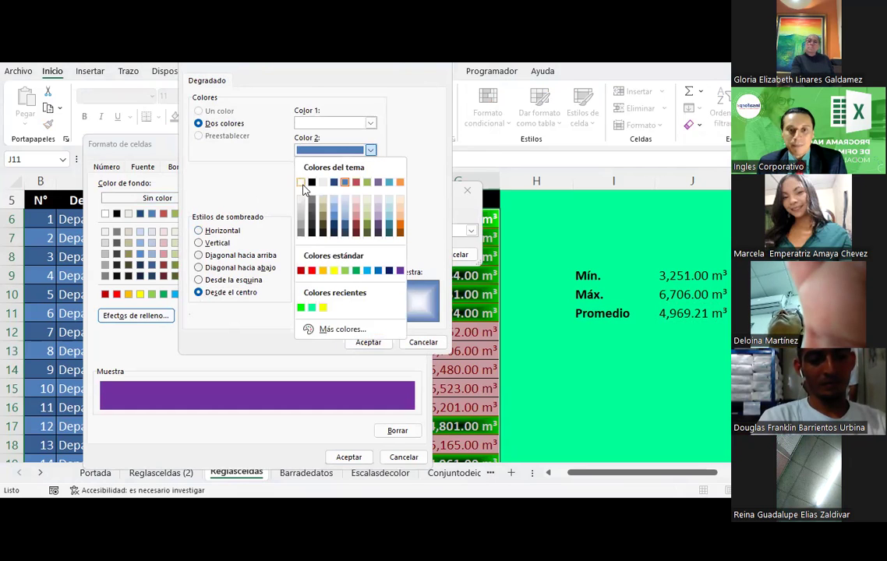
click(301, 184)
click(333, 125)
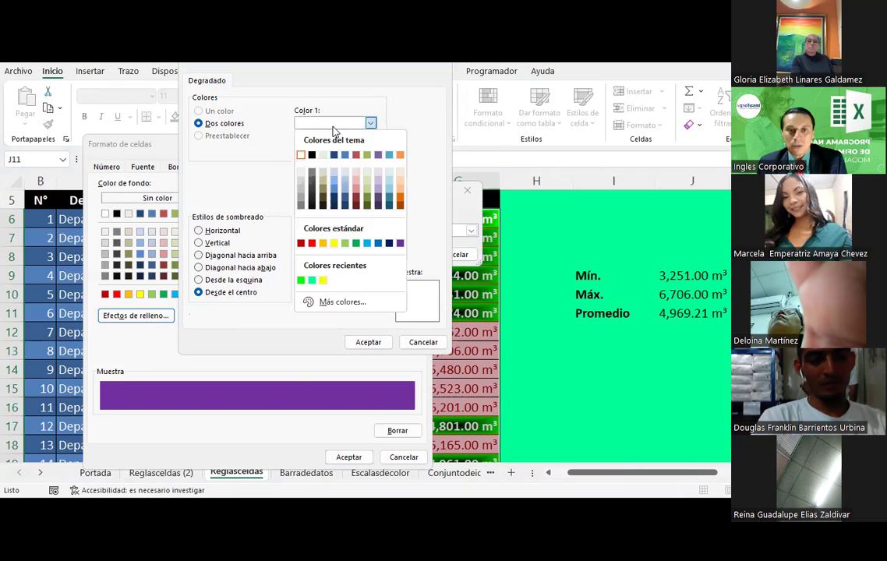
click(311, 245)
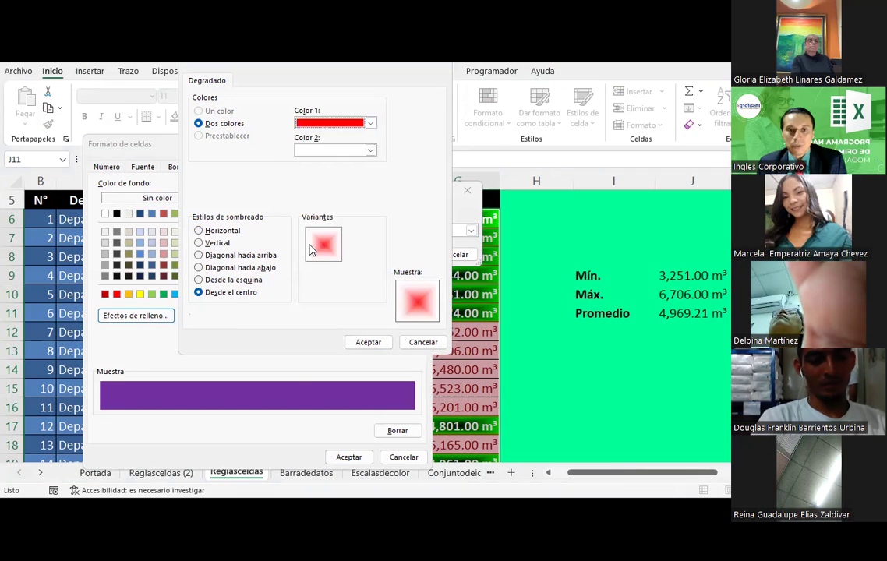
click(356, 125)
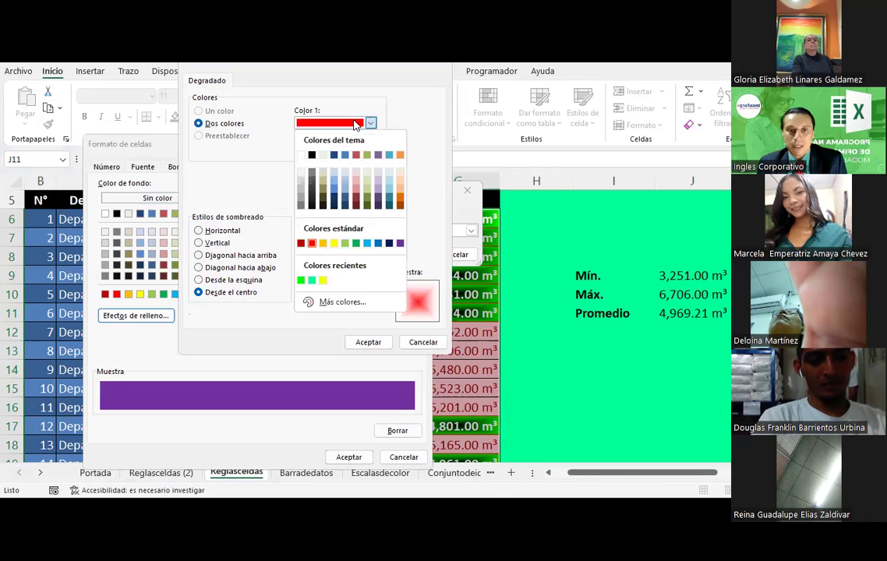
click(311, 156)
click(329, 151)
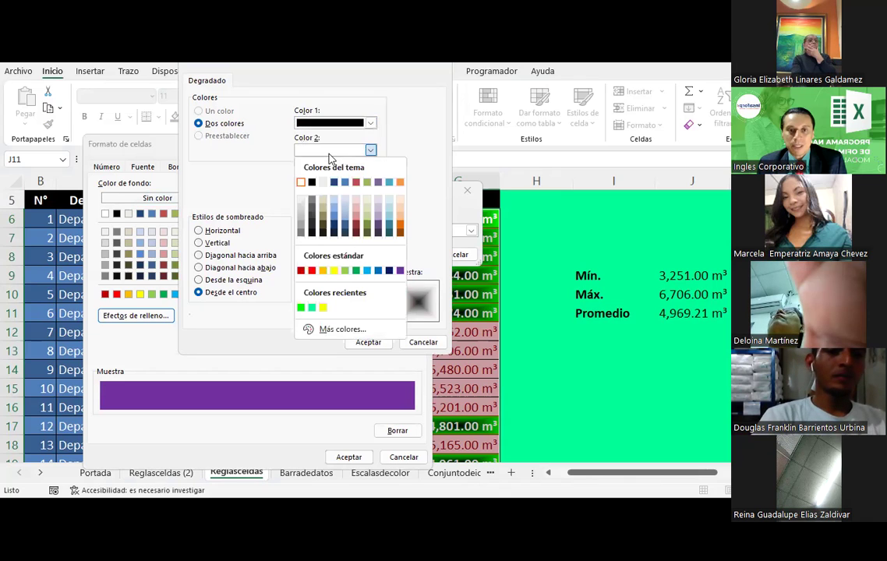
click(312, 272)
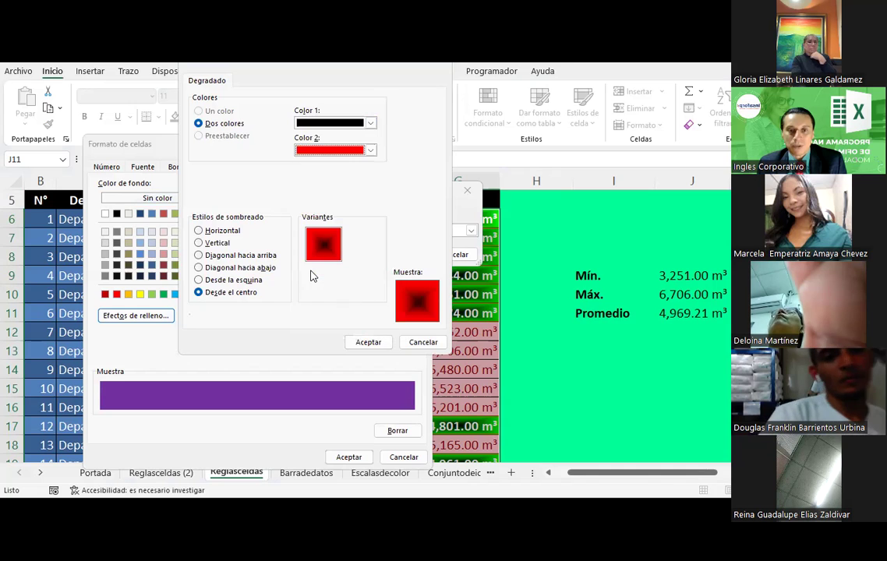
click(356, 343)
click(350, 457)
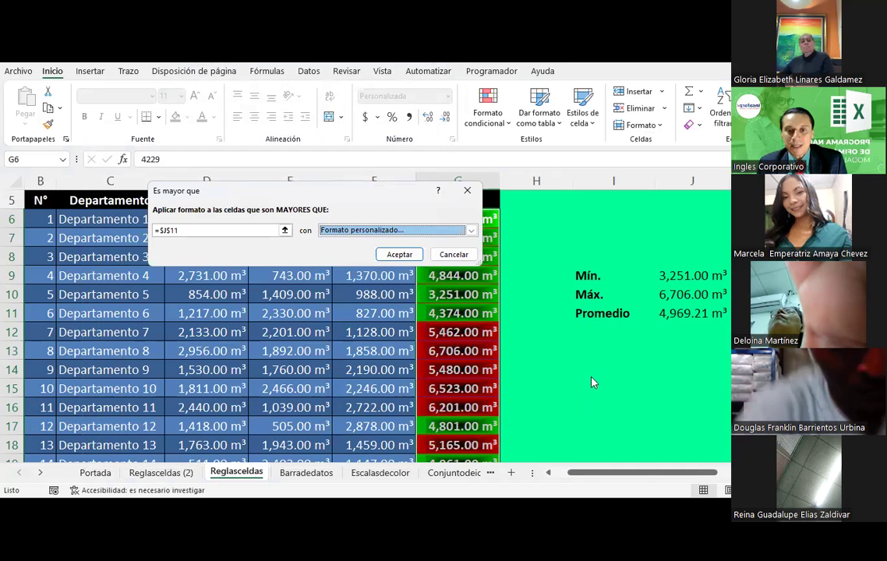
click(397, 254)
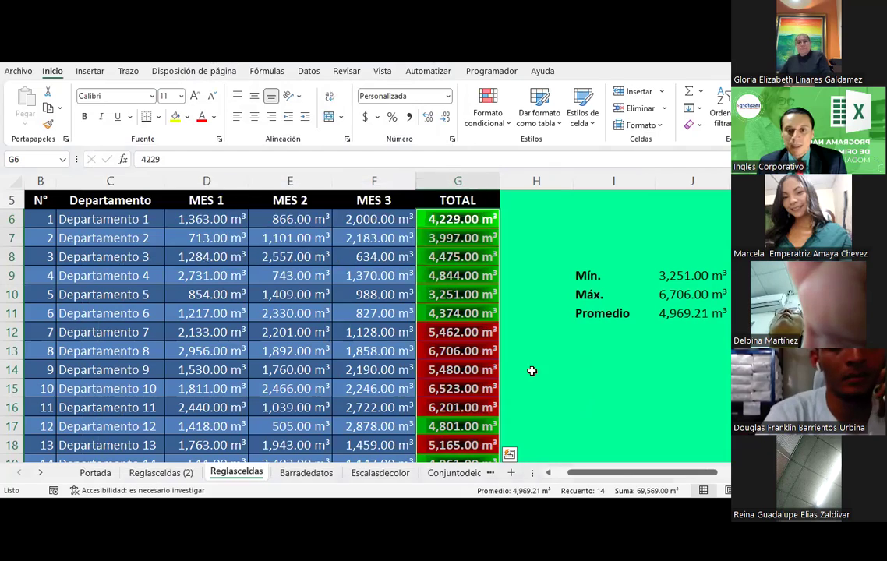
scroll(538, 365, down, 2)
click(541, 359)
scroll(541, 359, up, 1)
scroll(541, 360, up, 1)
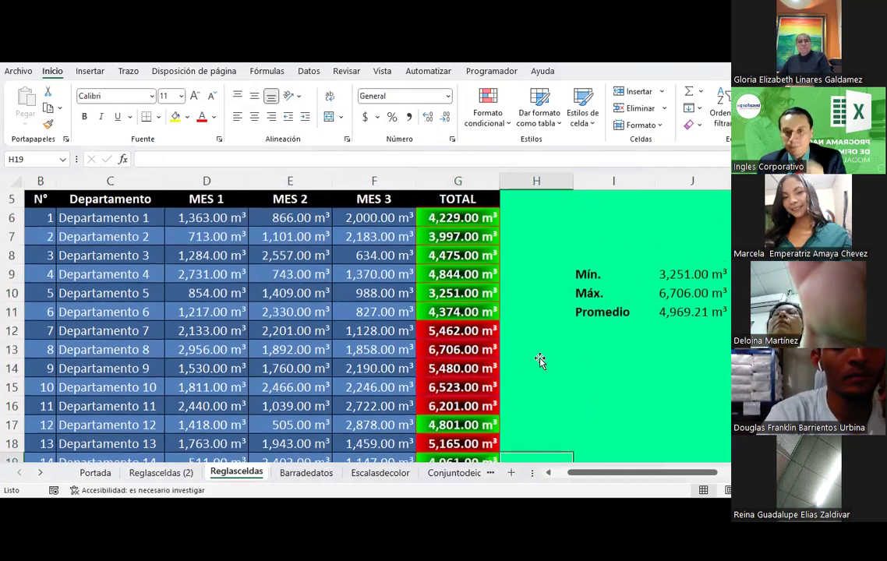
drag(438, 219, 449, 312)
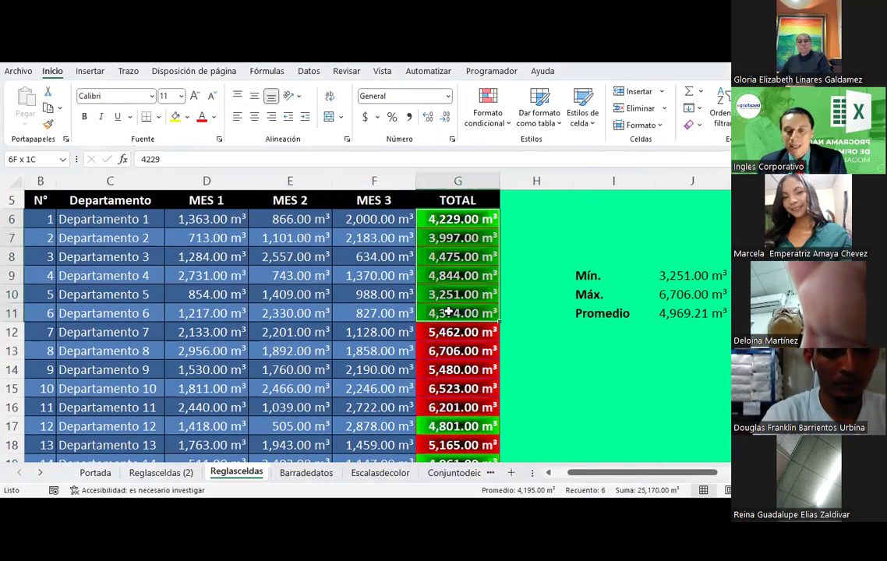
scroll(448, 312, down, 1)
drag(436, 276, 436, 359)
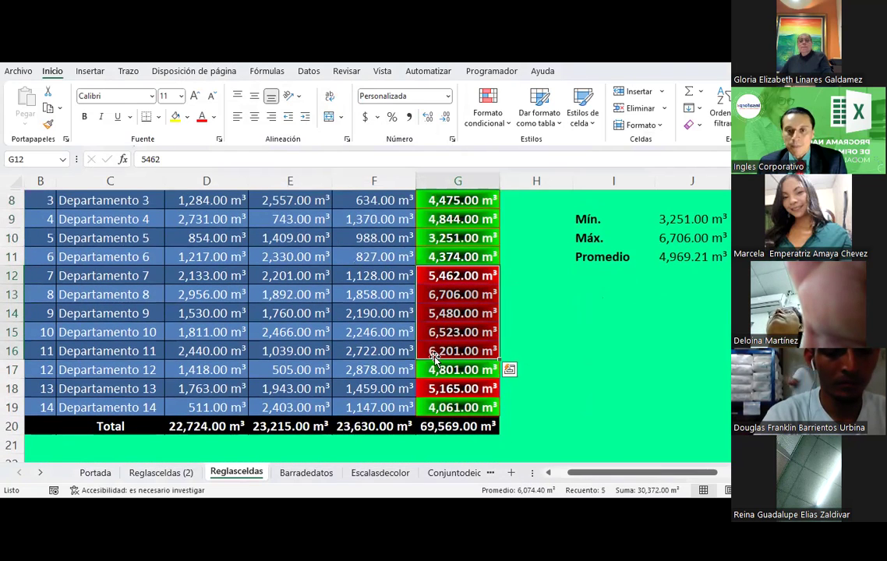
click(459, 250)
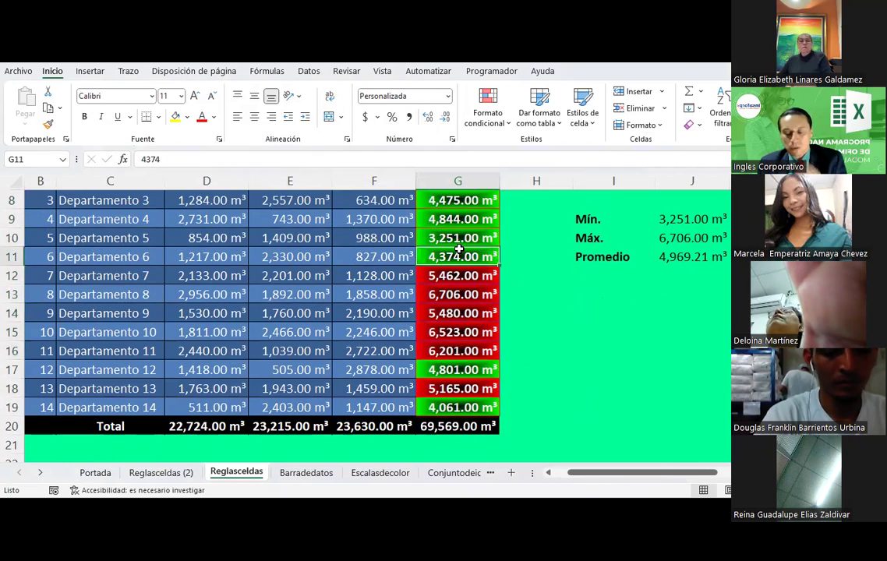
click(434, 312)
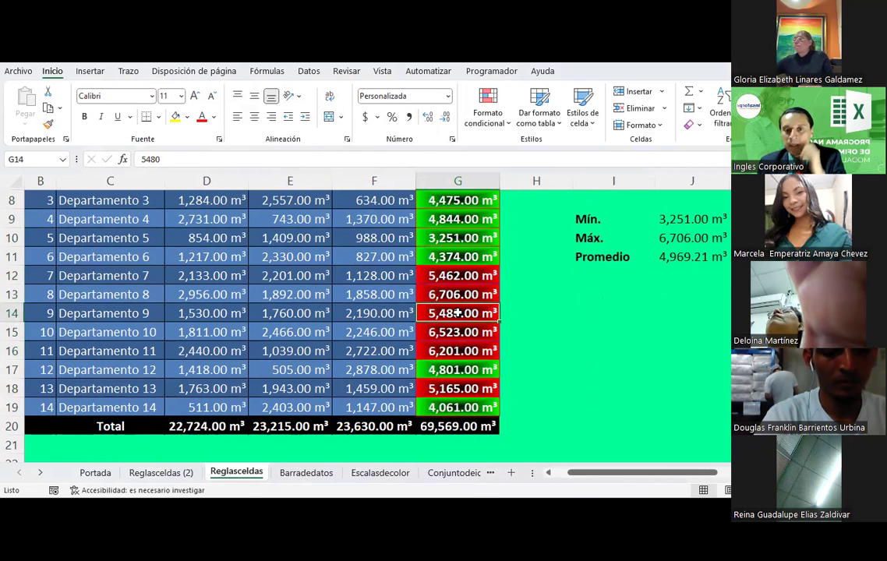
scroll(459, 311, up, 2)
scroll(458, 313, down, 1)
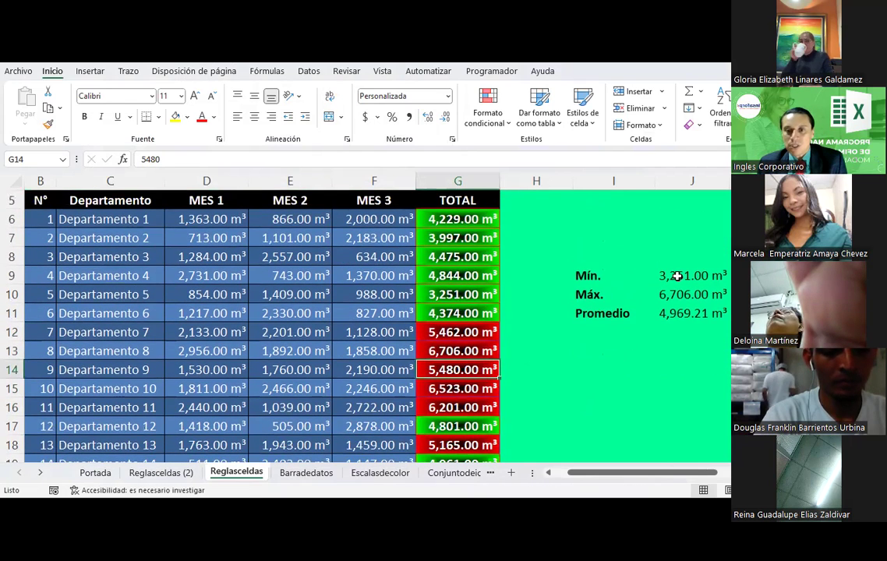
click(677, 276)
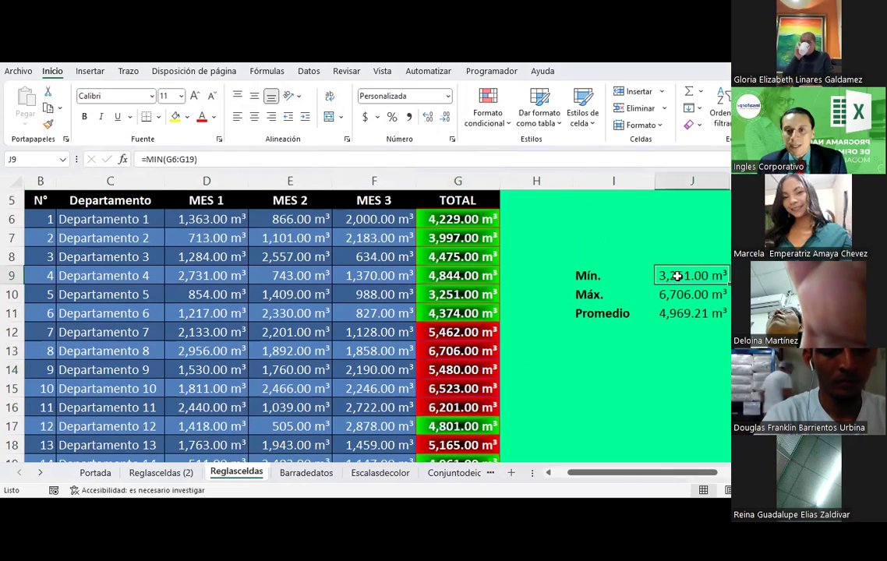
click(692, 315)
drag(444, 219, 470, 408)
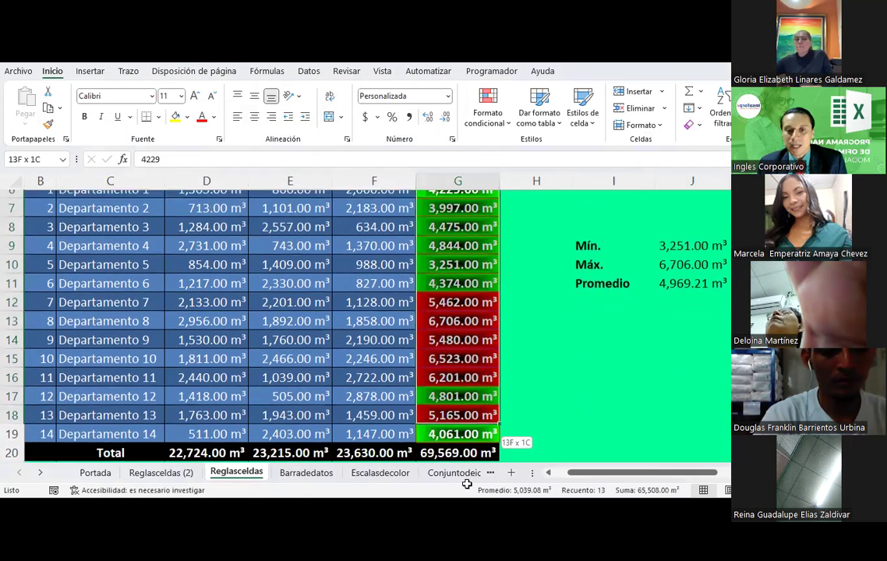
Step: Start an Equal To rule comparing TOTAL values to the Mín in $J$9, with a custom format
click(488, 113)
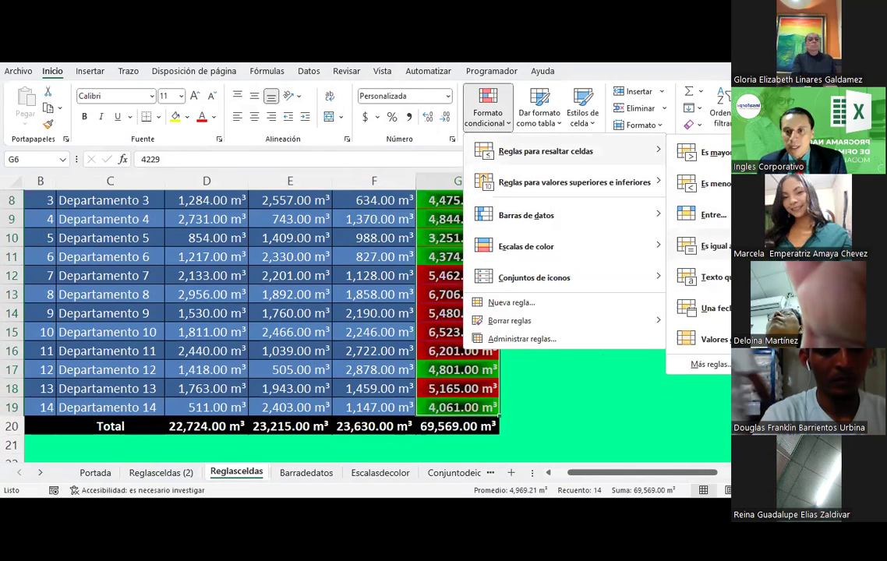
key(Escape)
key(Escape)
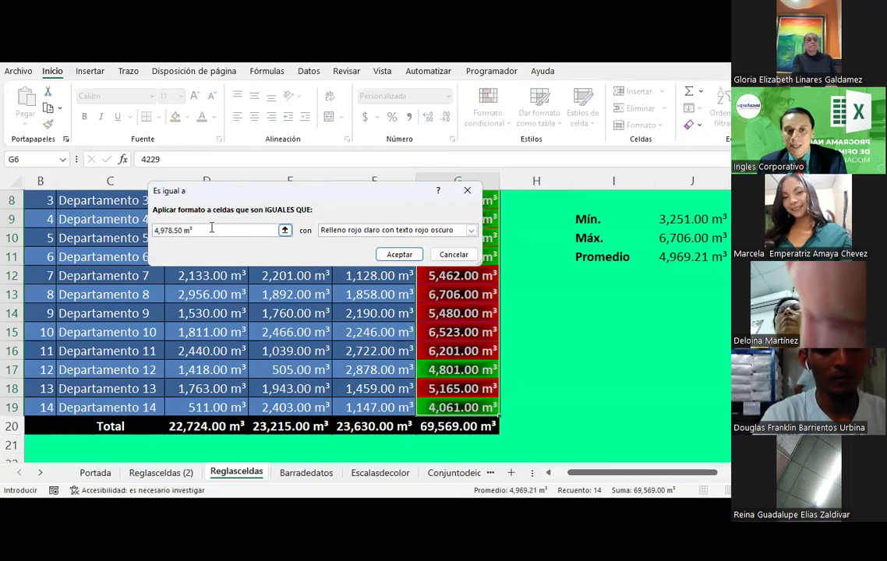
click(711, 220)
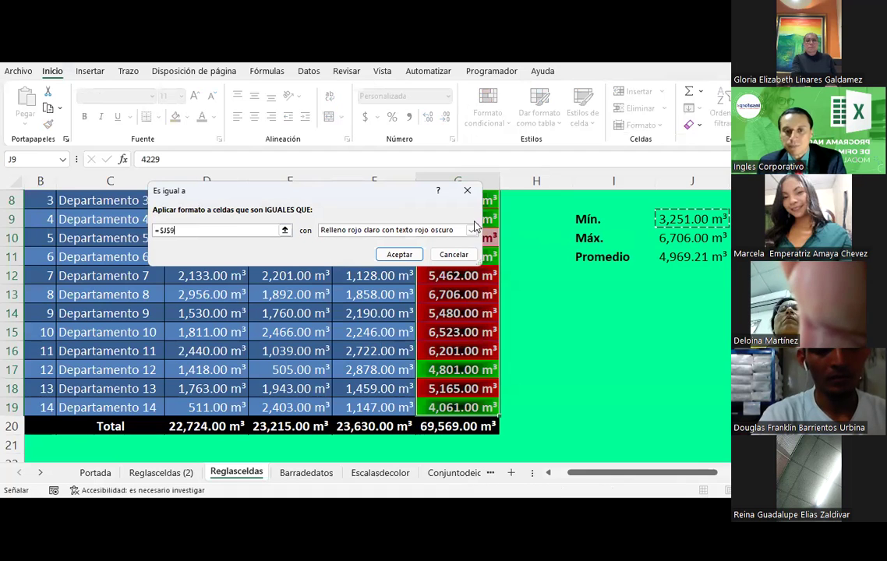
click(471, 230)
click(376, 294)
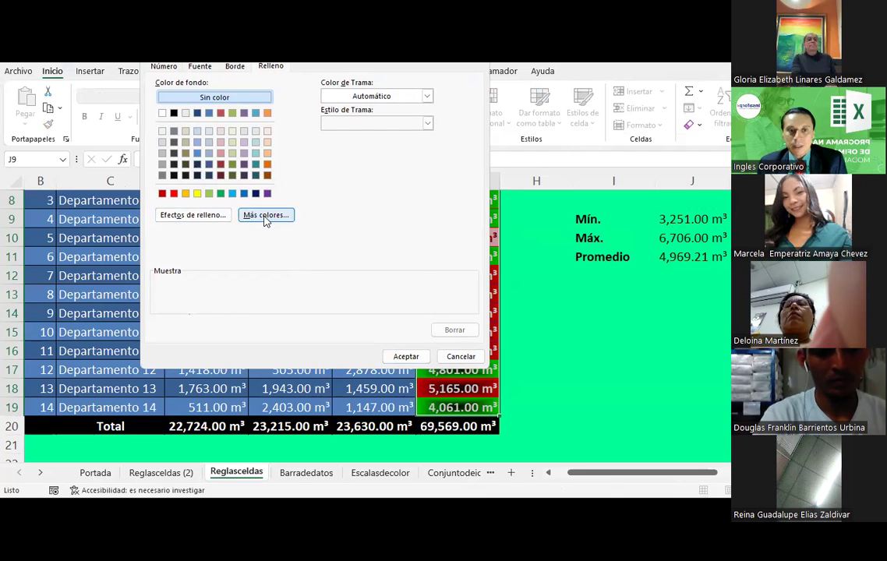
Step: Give matching cells a solid blue centre fill effect, blue for both gradient colours
click(265, 215)
key(Escape)
click(187, 214)
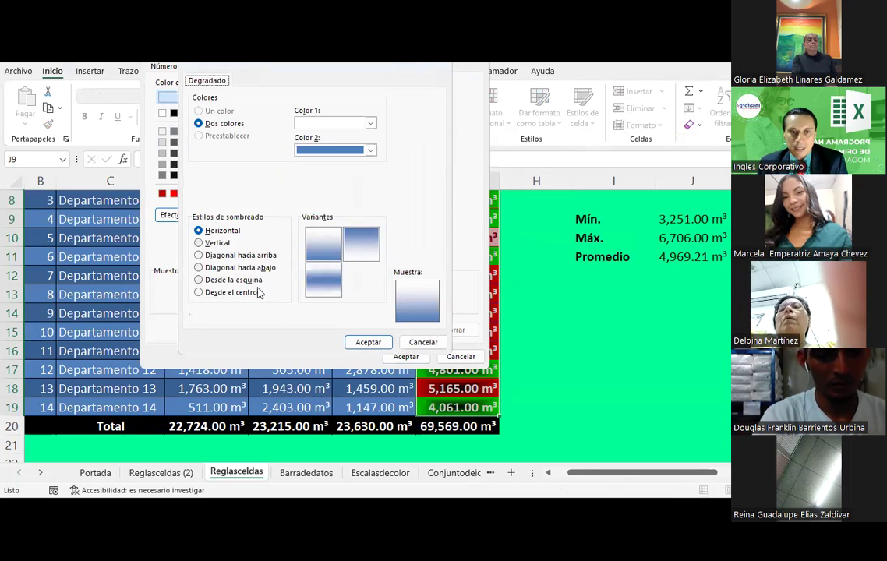
click(239, 297)
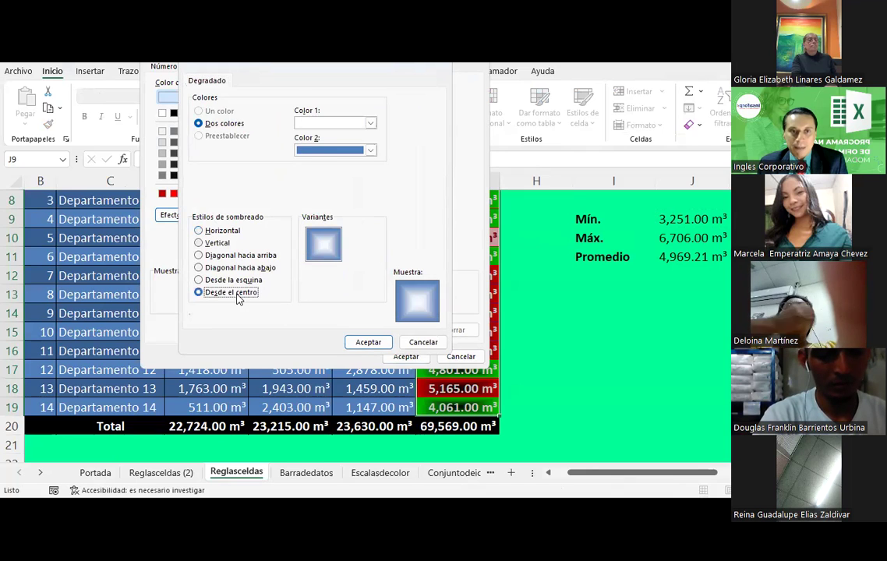
click(306, 151)
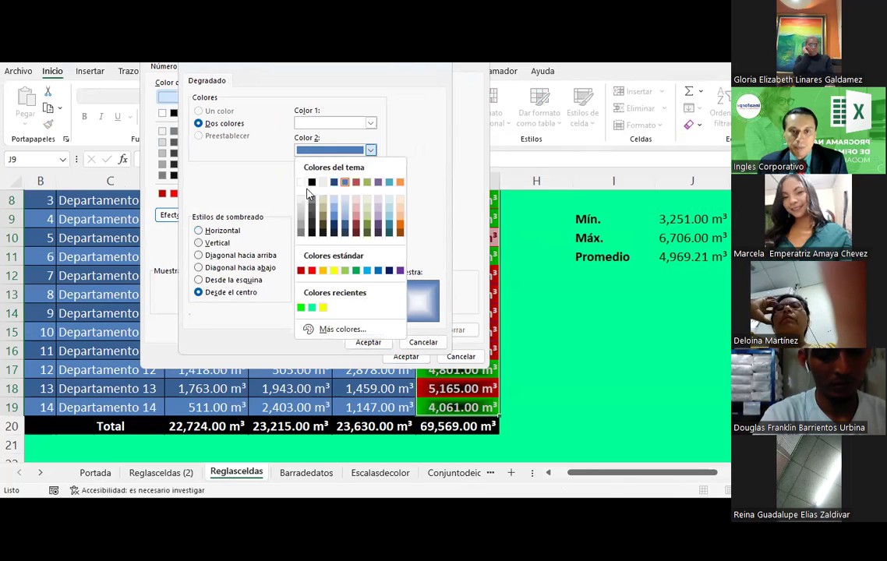
click(378, 272)
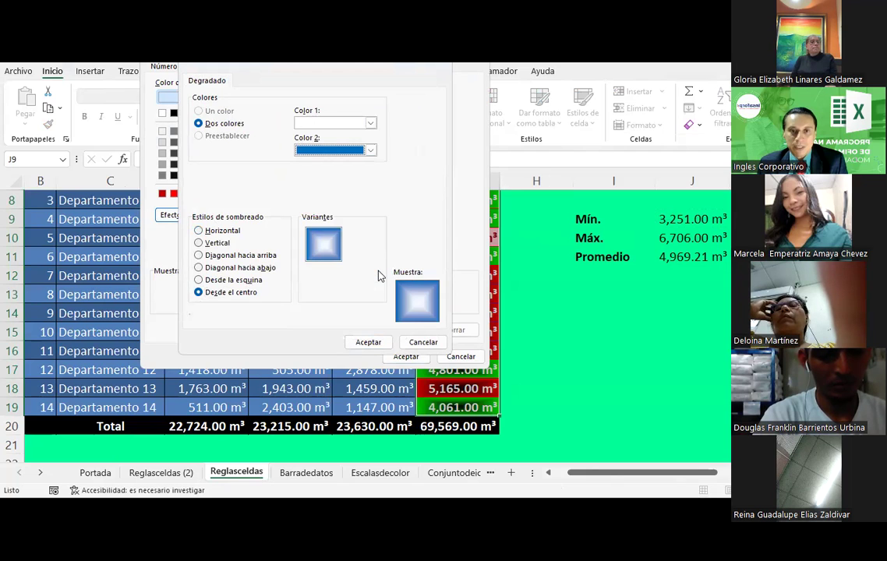
click(336, 125)
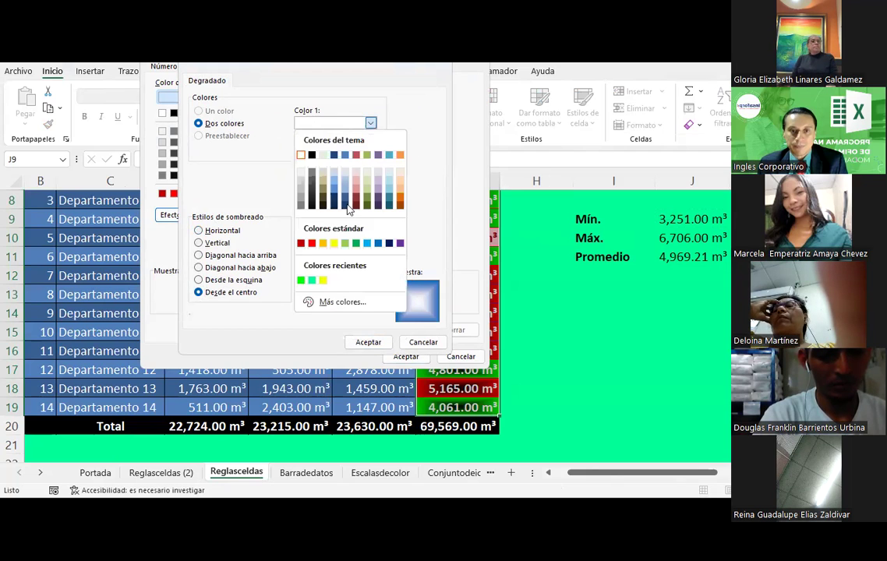
click(378, 244)
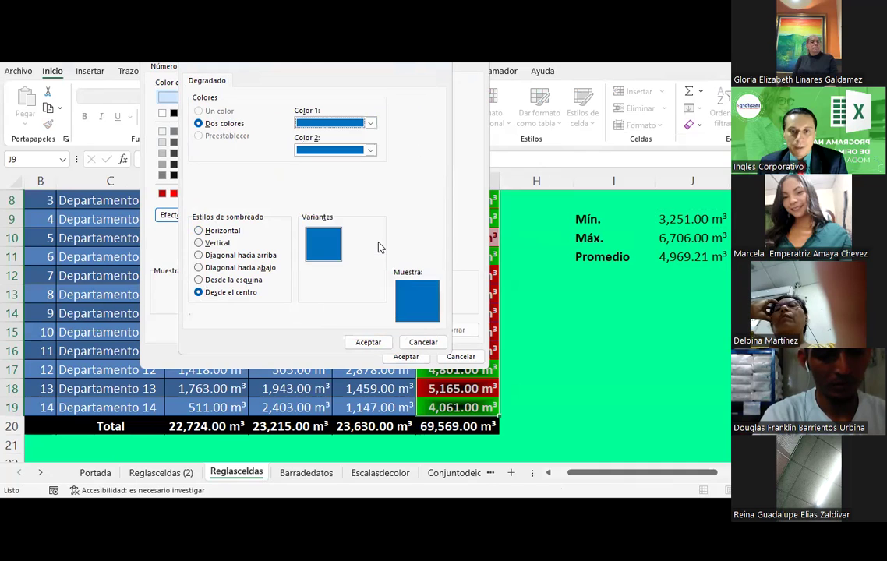
click(368, 343)
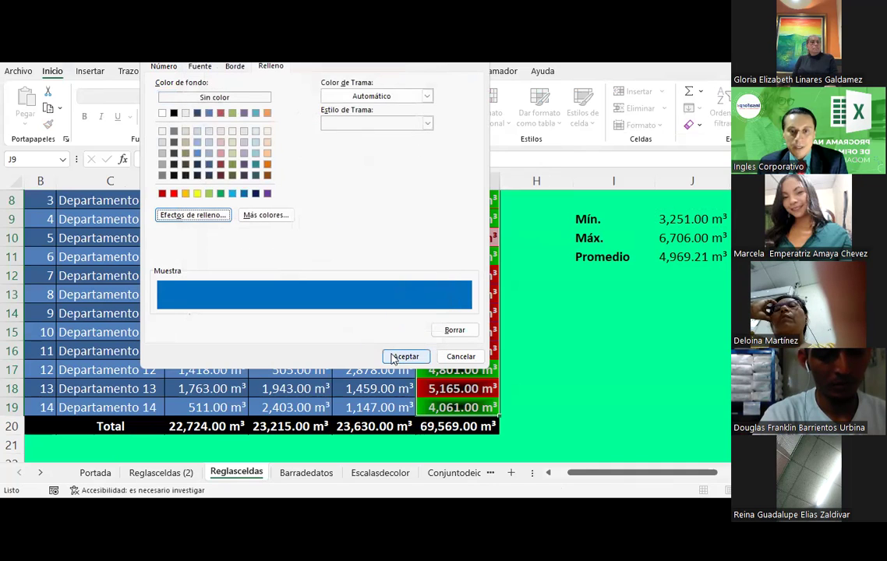
Step: Add a yellow outline border and confirm the custom format
click(199, 67)
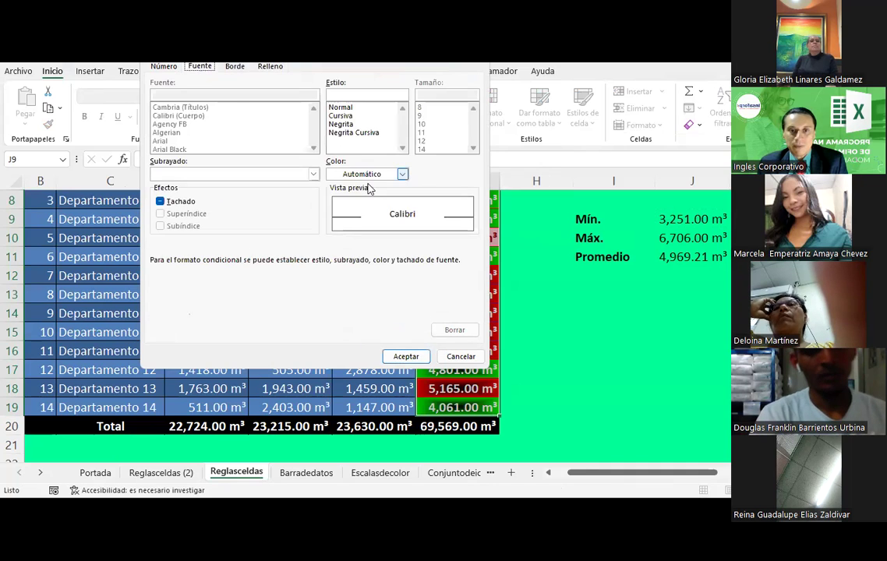
click(368, 174)
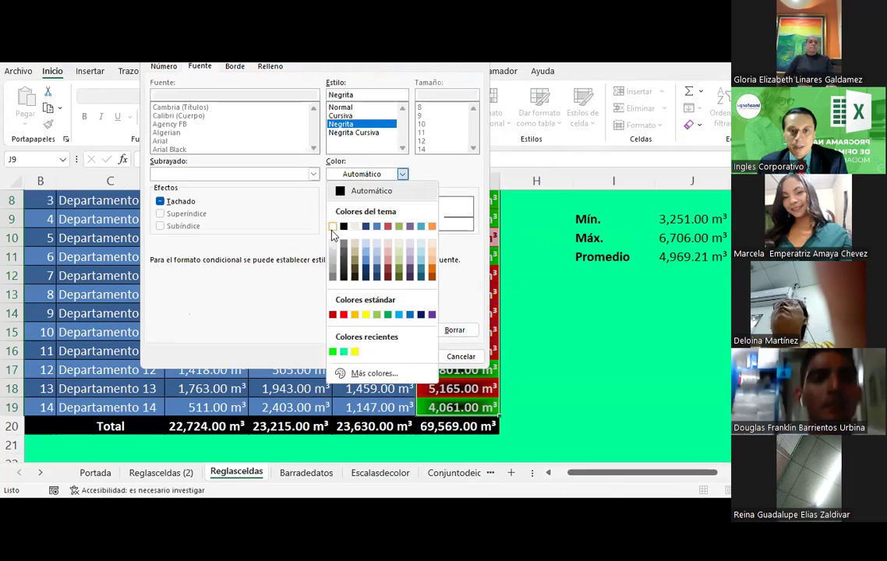
click(234, 91)
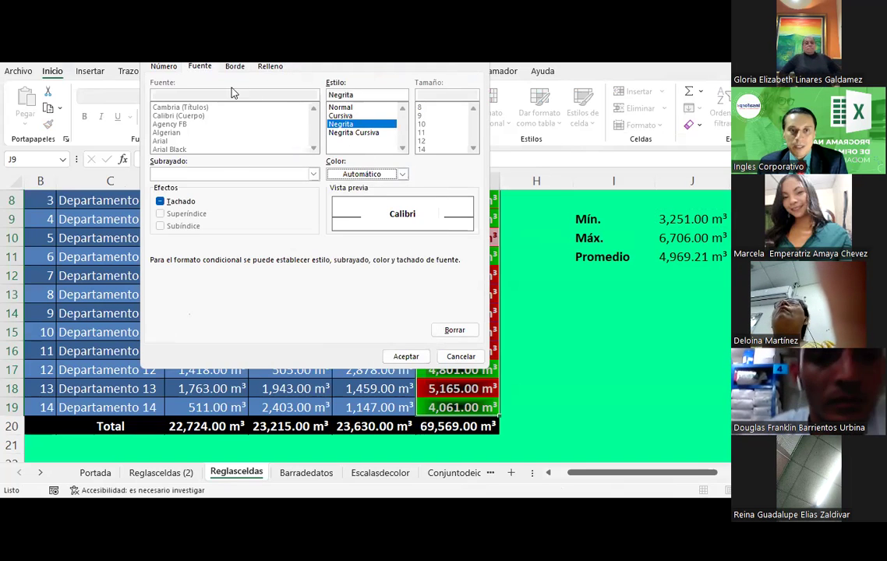
click(234, 66)
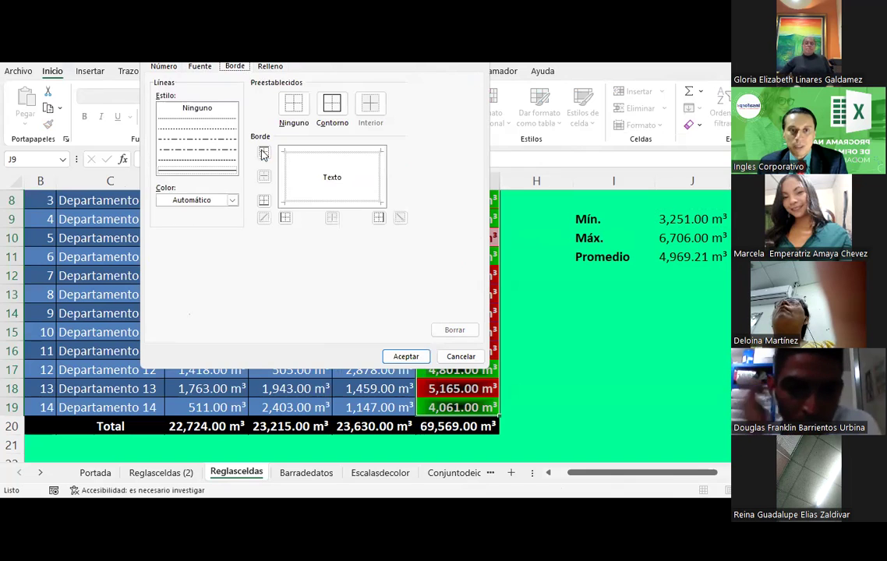
click(232, 200)
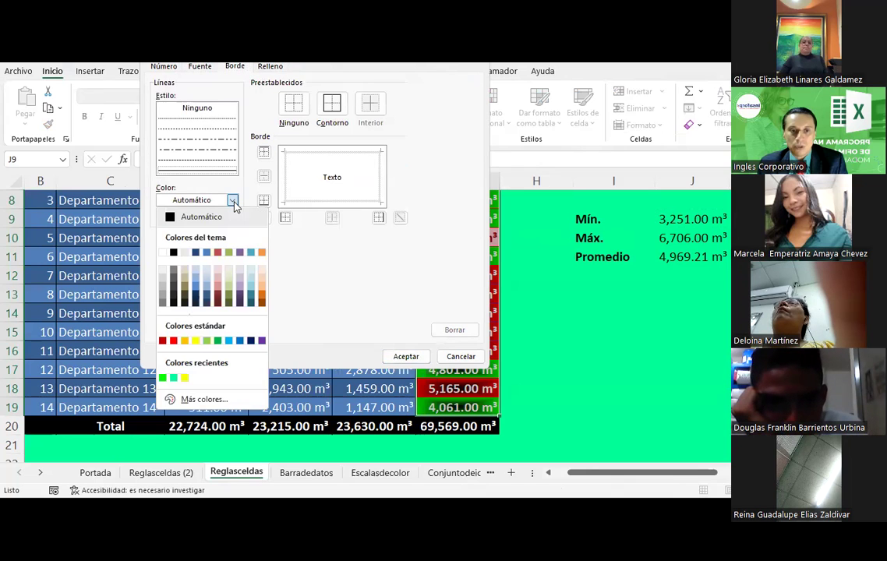
click(185, 378)
click(333, 103)
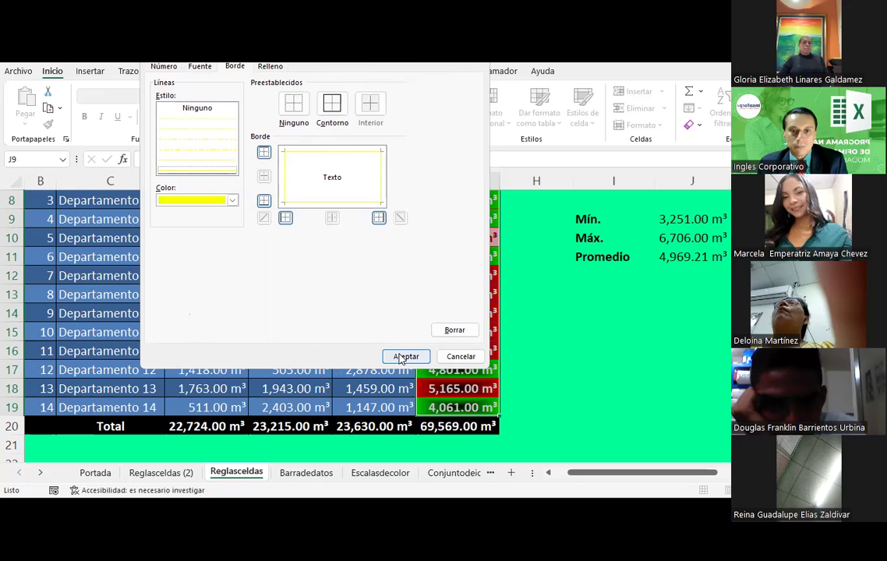
click(407, 356)
Step: Apply the minimum rule, check the blue 3,251 value, and reselect the TOTAL values
click(382, 255)
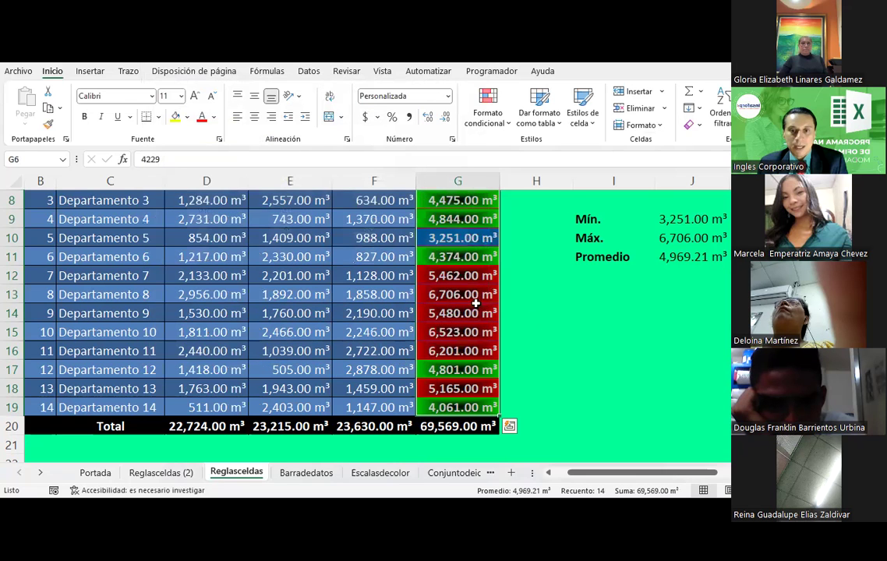
scroll(570, 291, up, 1)
click(537, 294)
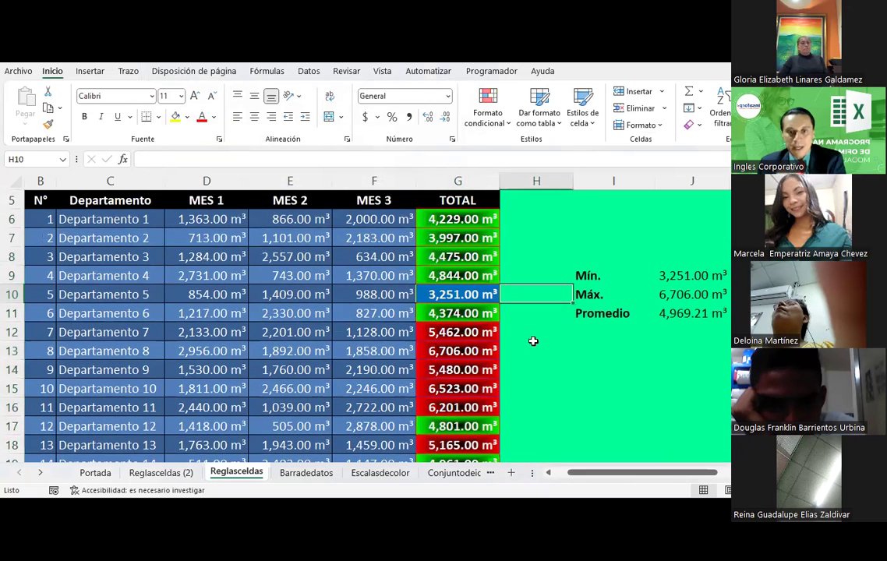
click(489, 294)
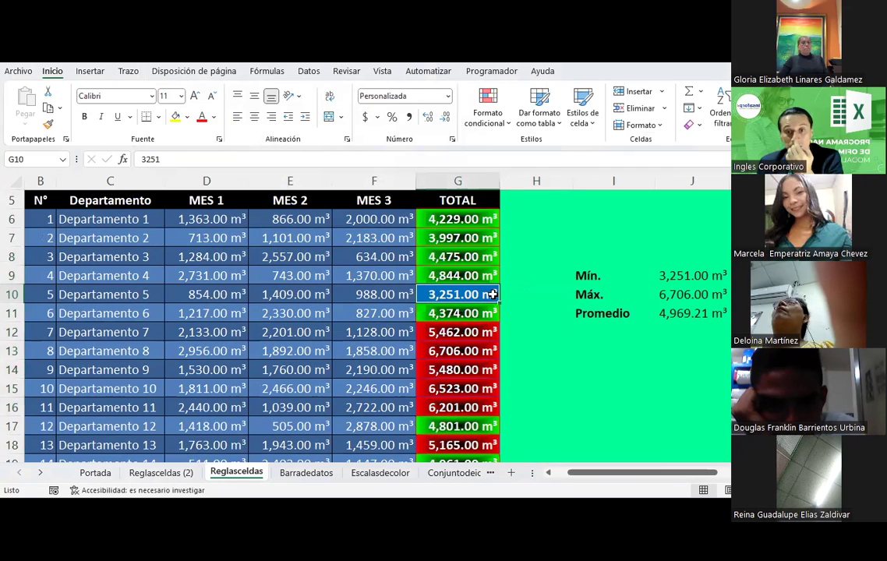
drag(447, 217, 458, 407)
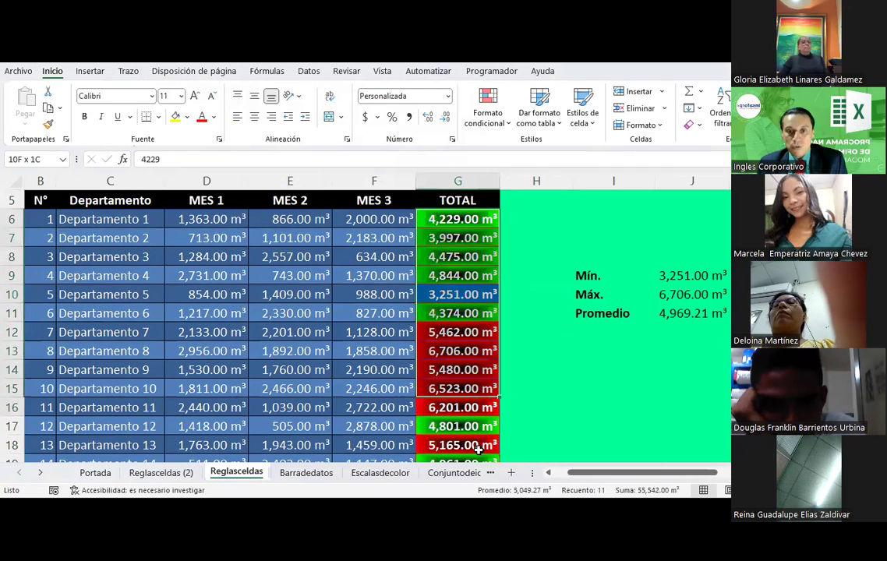
Step: Start an Equal To rule against the Máx value in $J$10, with a custom format
click(492, 125)
mouse_move(546, 152)
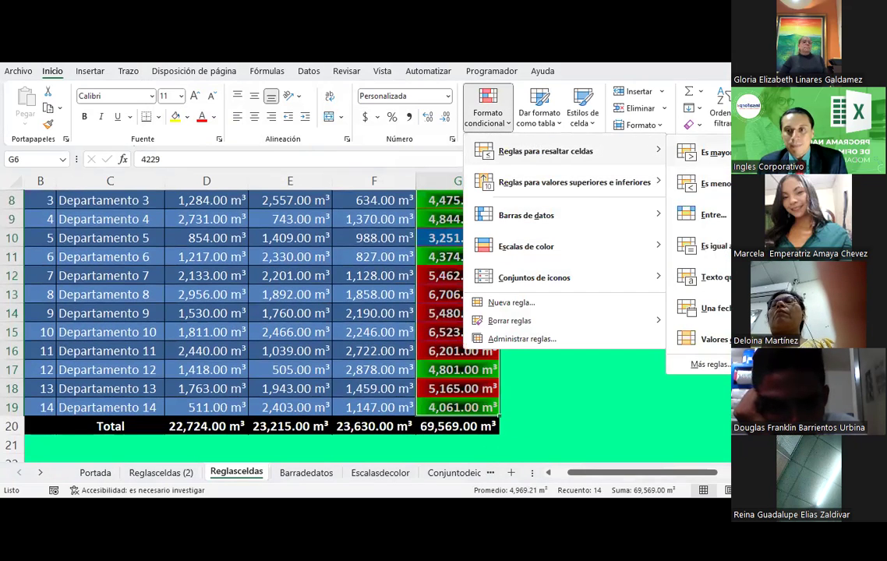
click(705, 247)
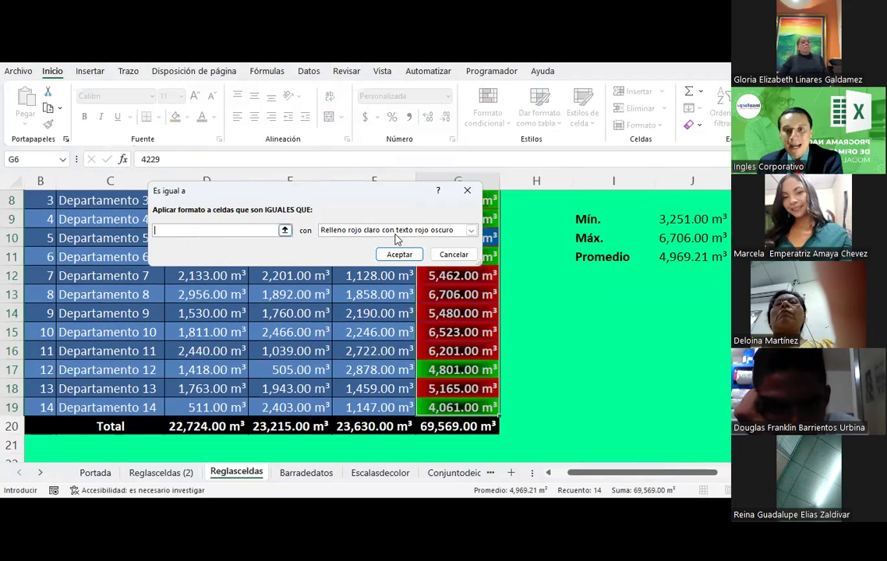
click(676, 238)
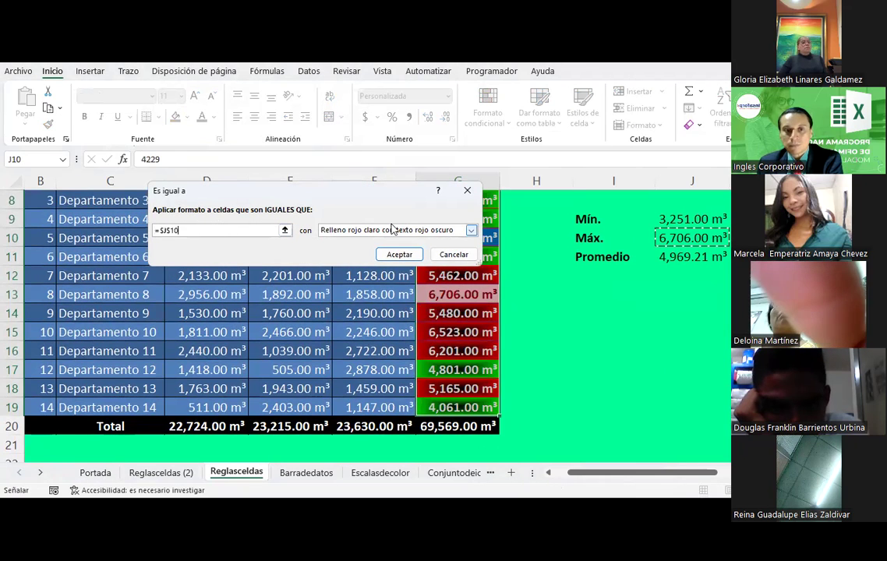
click(471, 232)
click(387, 294)
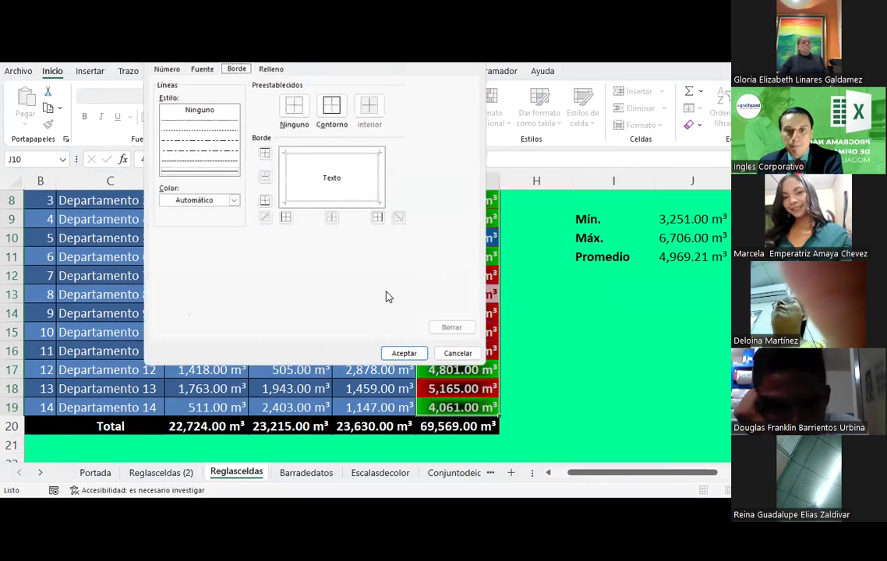
Step: Format matching cells with a black border, gold fill and bold black text
click(232, 201)
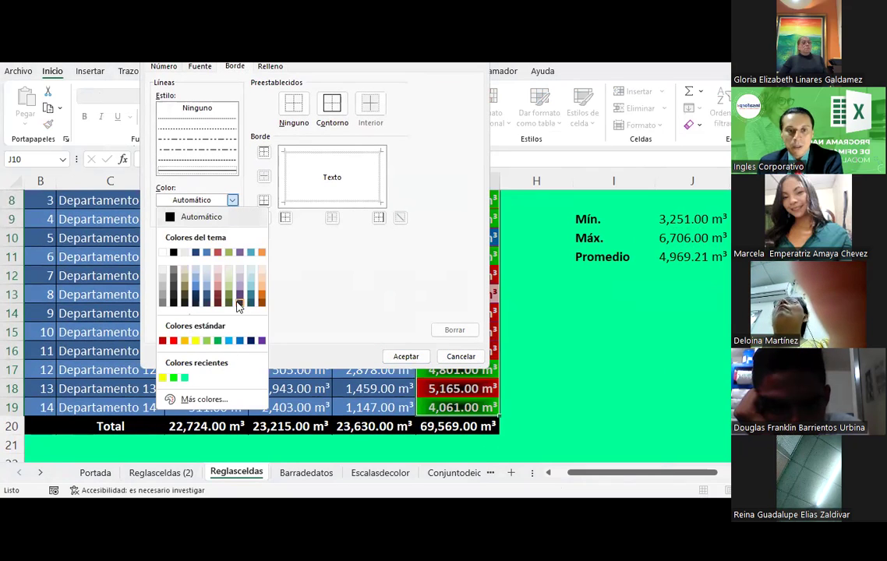
click(173, 253)
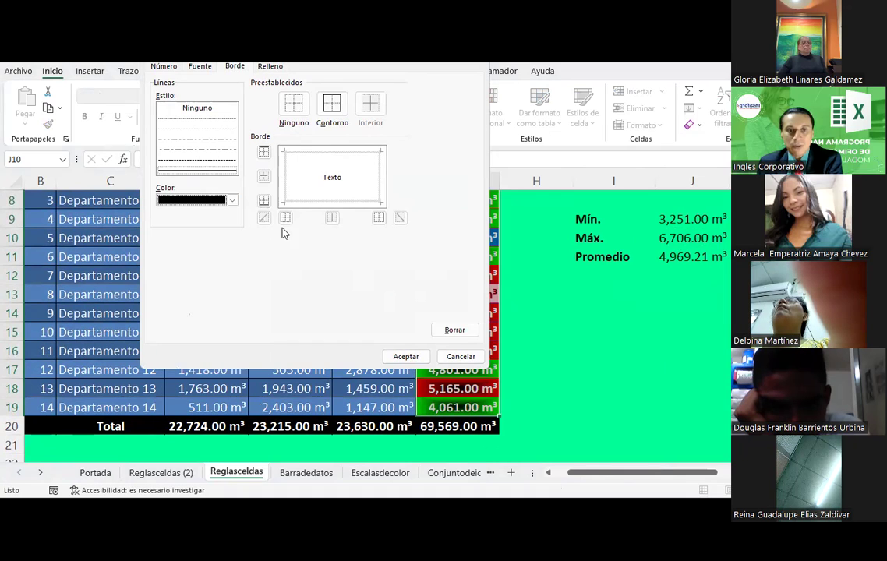
click(269, 69)
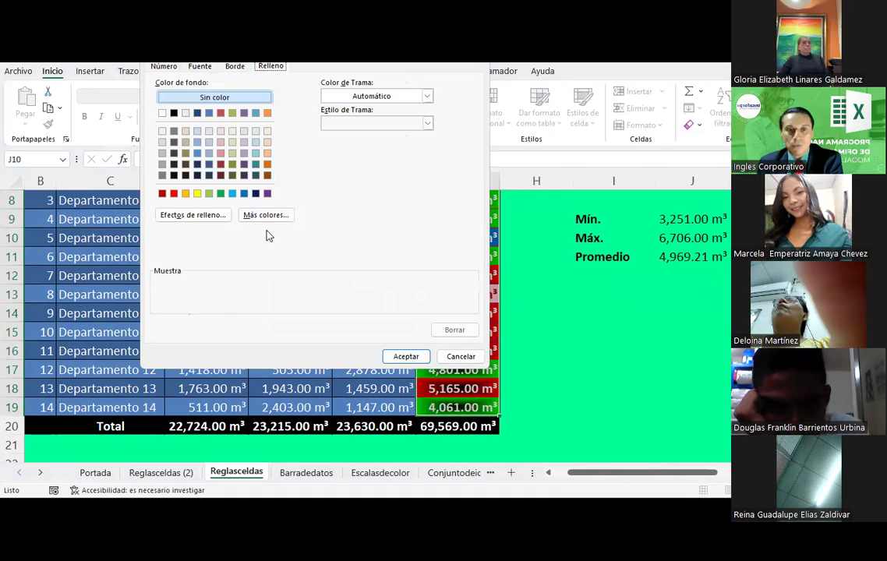
click(186, 195)
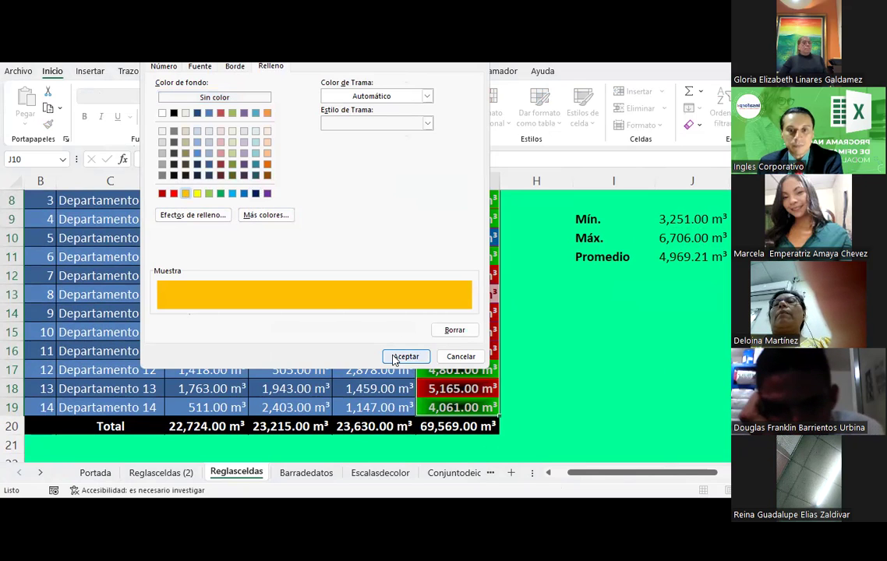
click(199, 66)
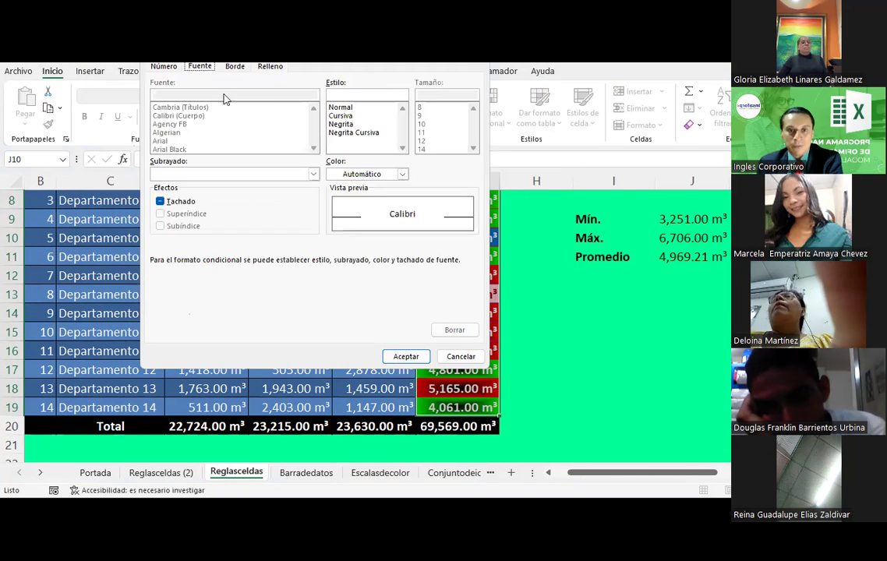
click(394, 174)
click(342, 227)
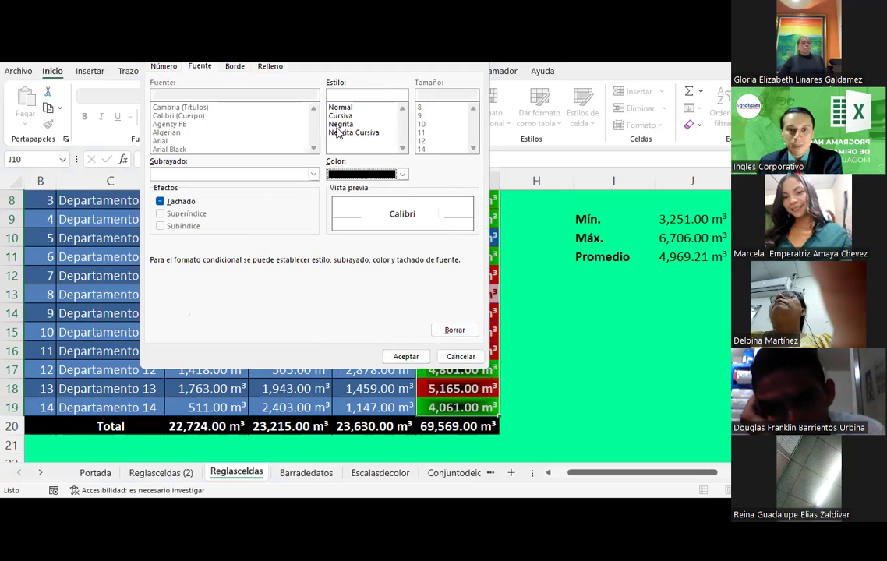
click(339, 126)
click(405, 357)
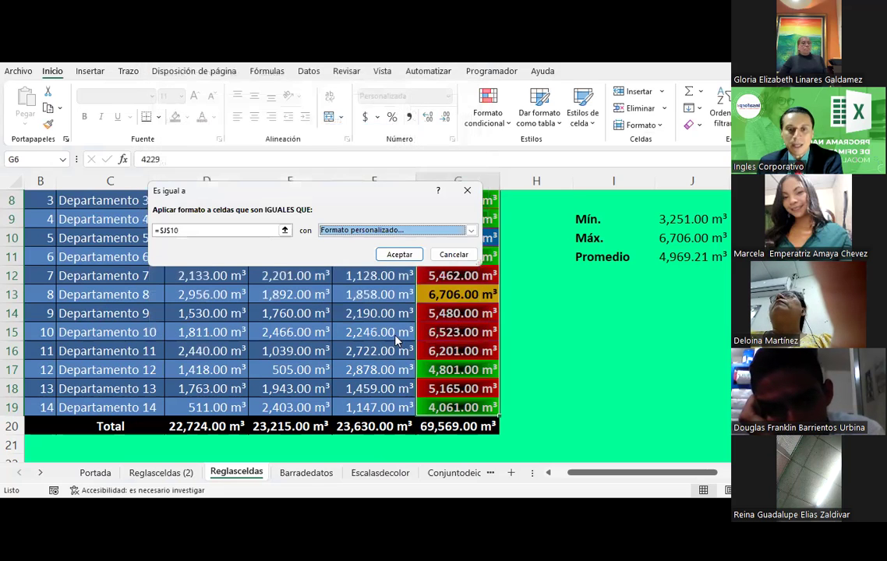
Step: Apply the equal-to-maximum rule and check the gold 6,706.00 value in G13
click(399, 255)
click(614, 332)
click(460, 295)
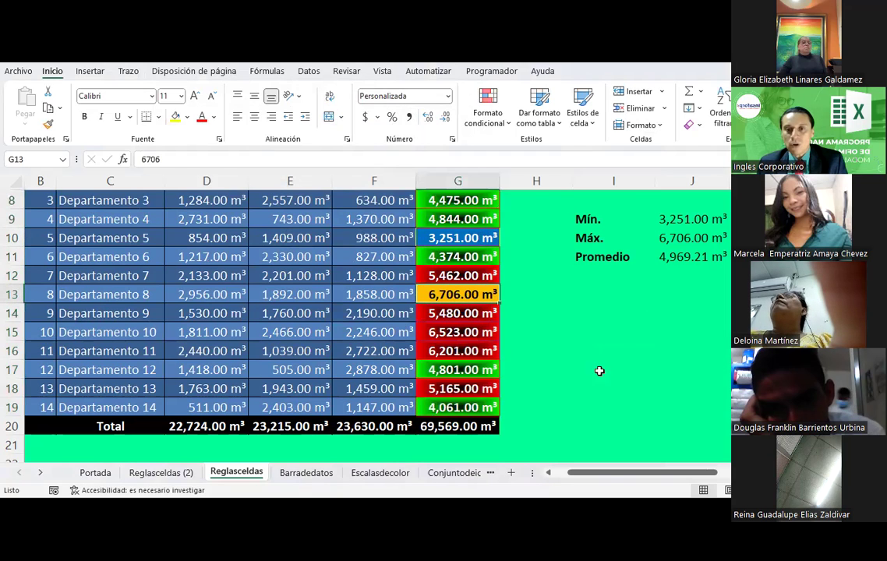
click(612, 332)
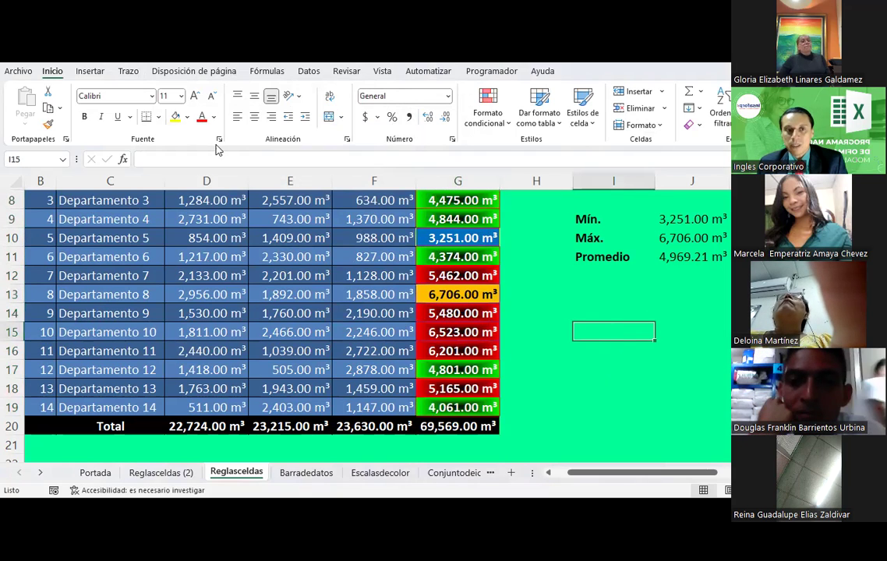
click(187, 117)
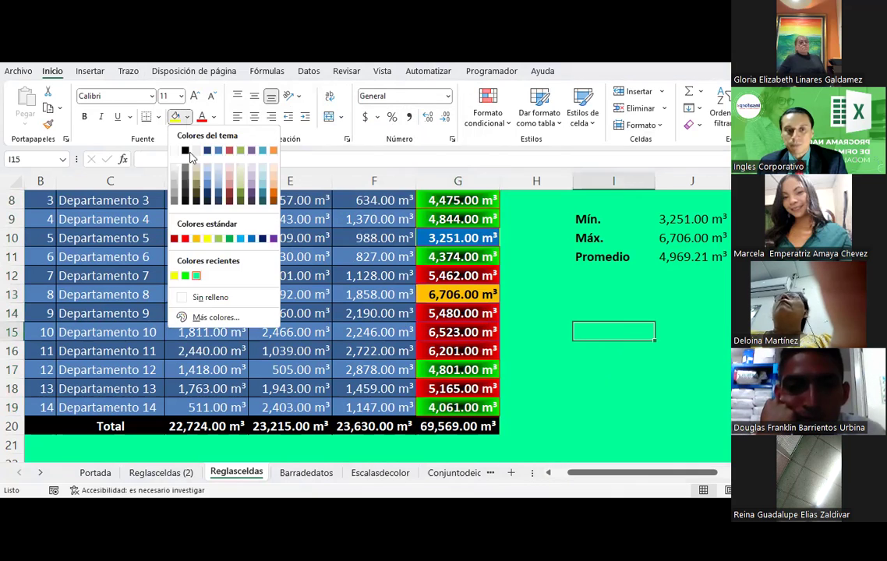
click(212, 317)
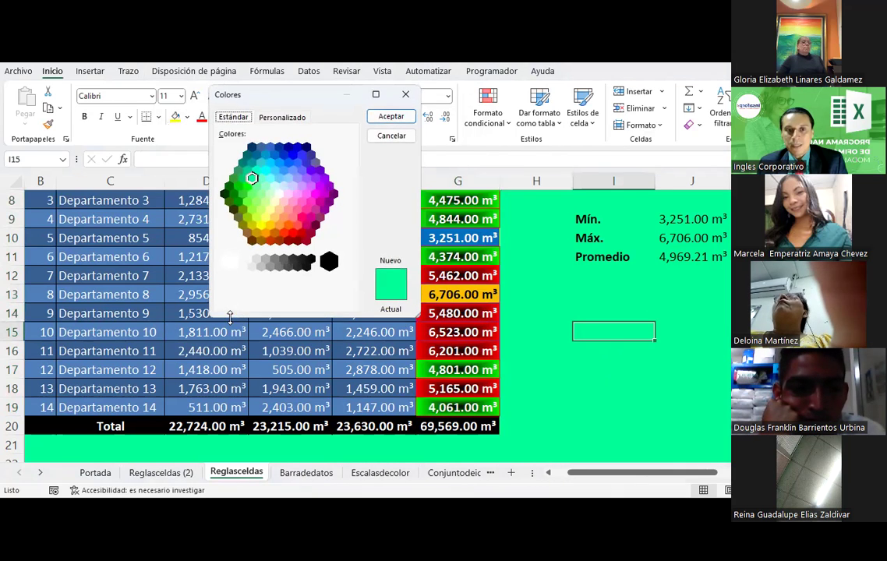
click(279, 118)
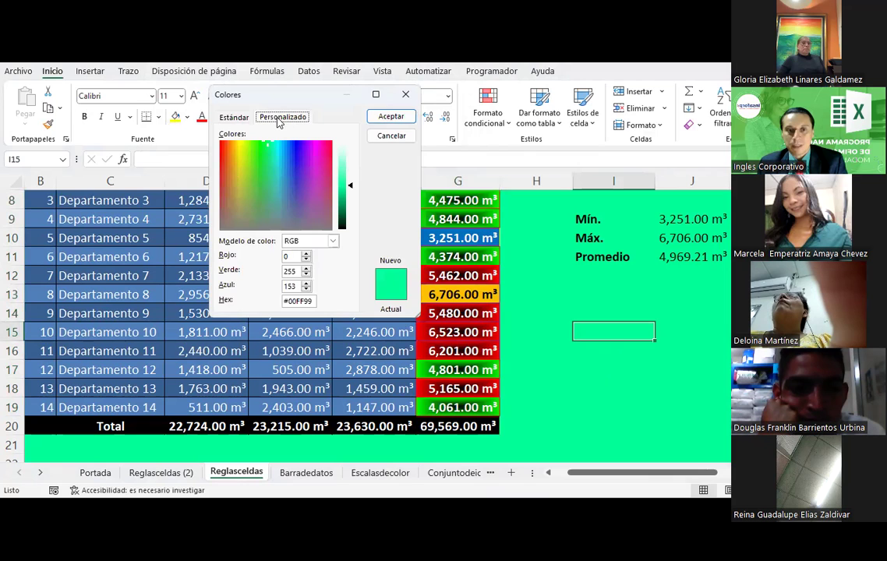
key(Escape)
click(161, 473)
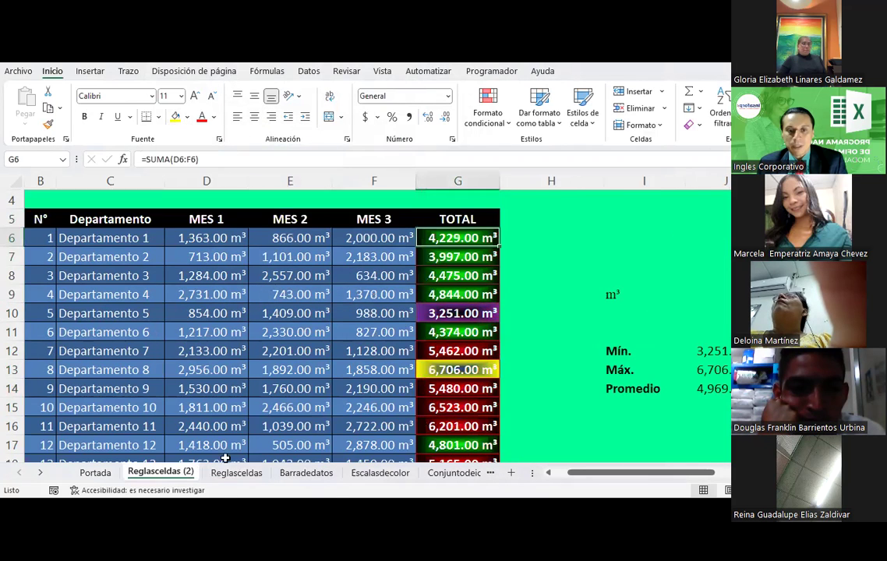
scroll(427, 313, down, 3)
click(434, 397)
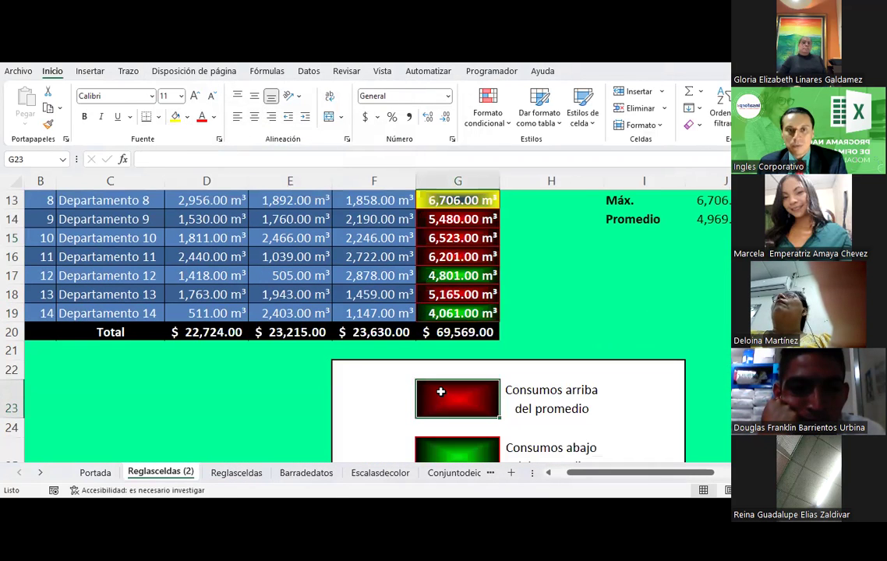
click(552, 337)
click(452, 400)
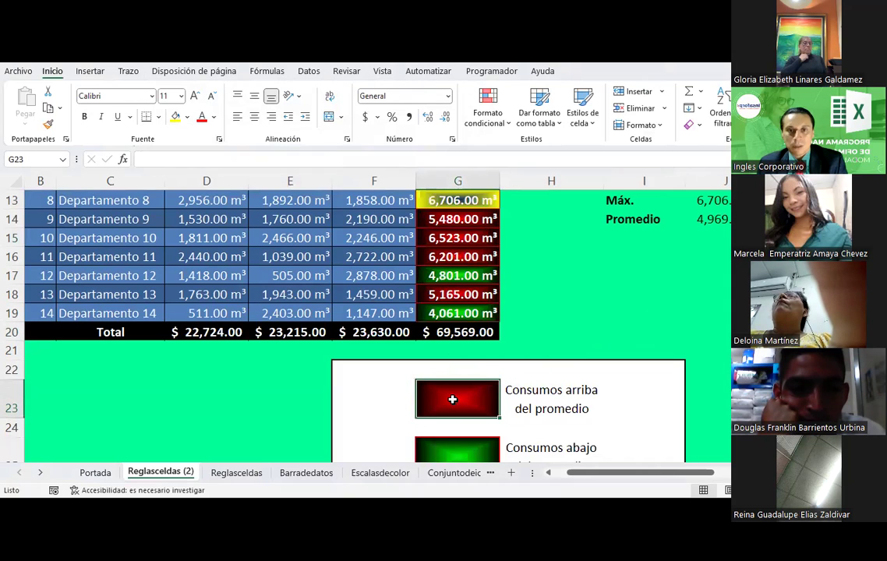
click(236, 478)
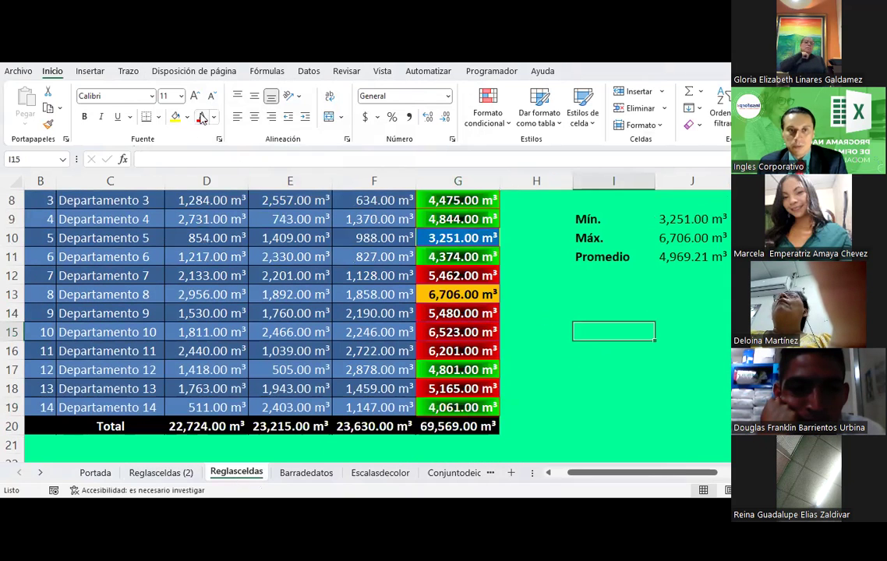
Step: Fill I15 with a black-to-green 'Desde el centro' gradient through Format Cells fill effects
right_click(633, 340)
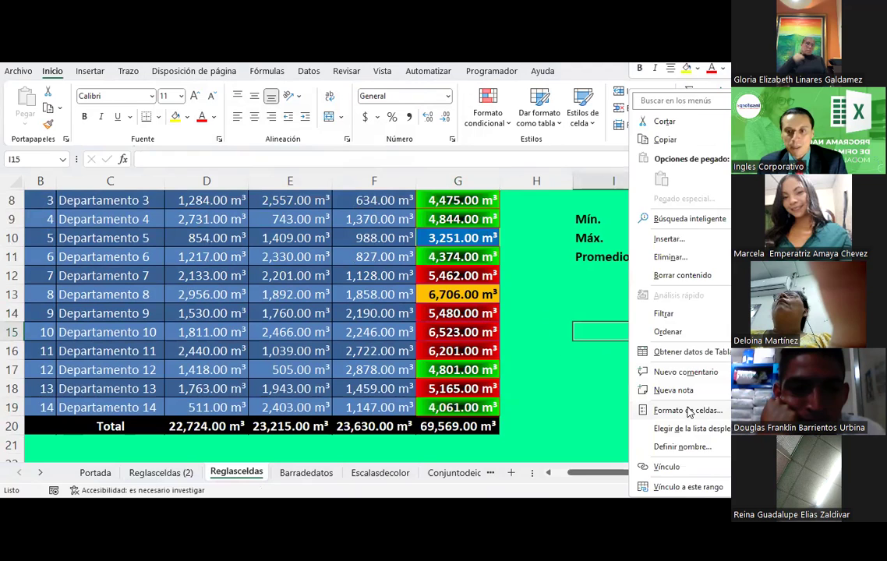
click(689, 411)
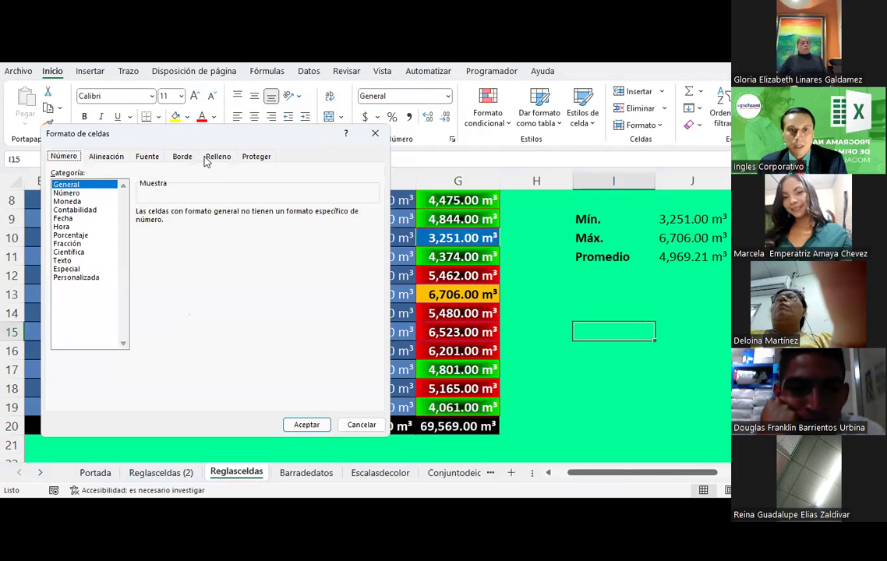
click(217, 157)
click(110, 306)
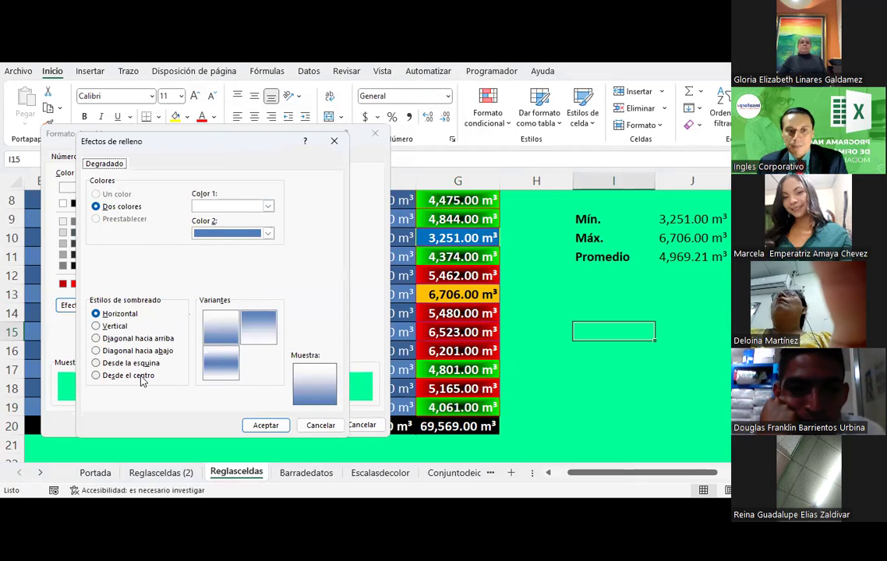
click(140, 378)
click(219, 237)
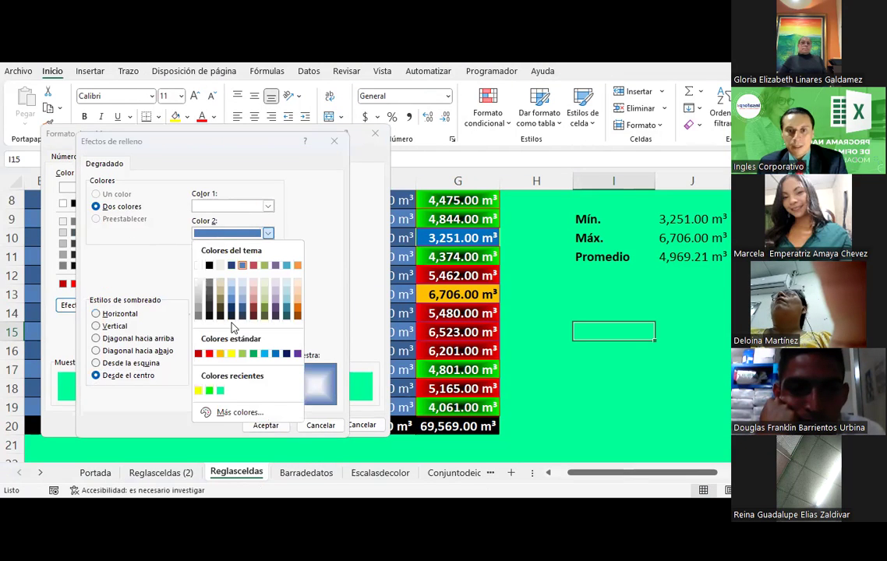
click(209, 391)
click(230, 205)
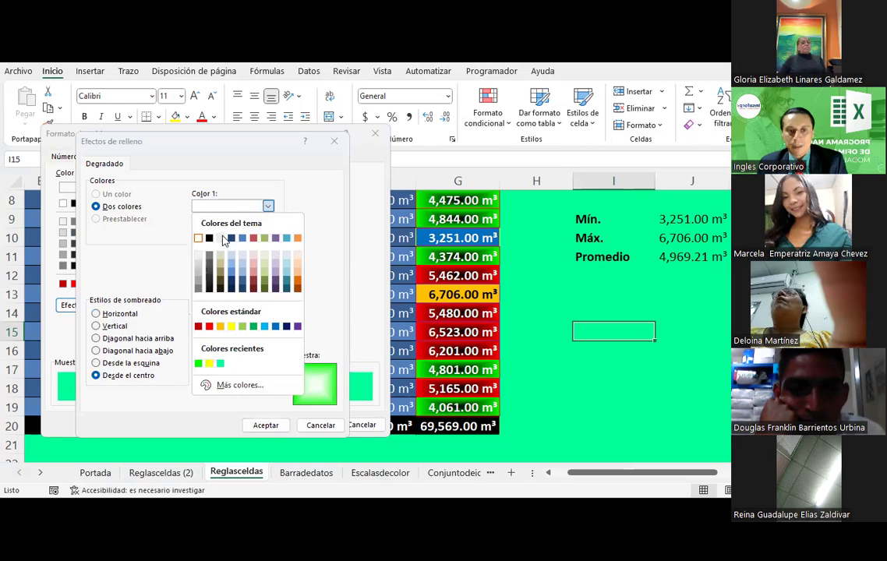
click(209, 239)
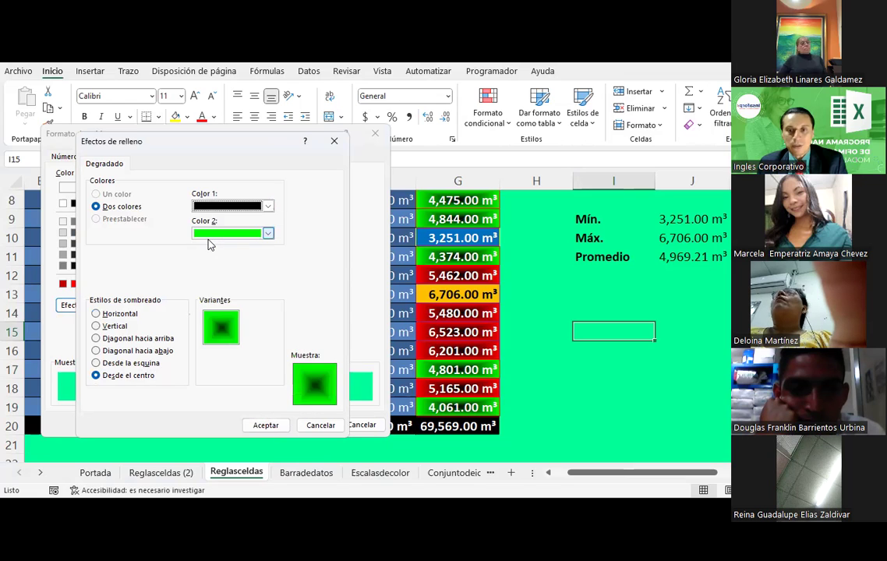
click(265, 425)
click(306, 424)
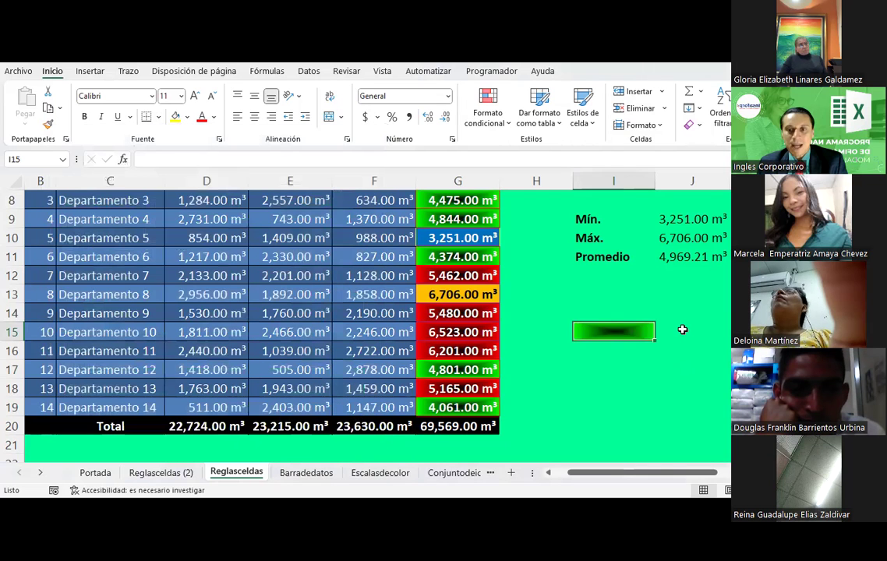
Step: Copy the 'Consumos abajo del promedio' label from Reglasceldas (2) and paste it into J15
key(Right)
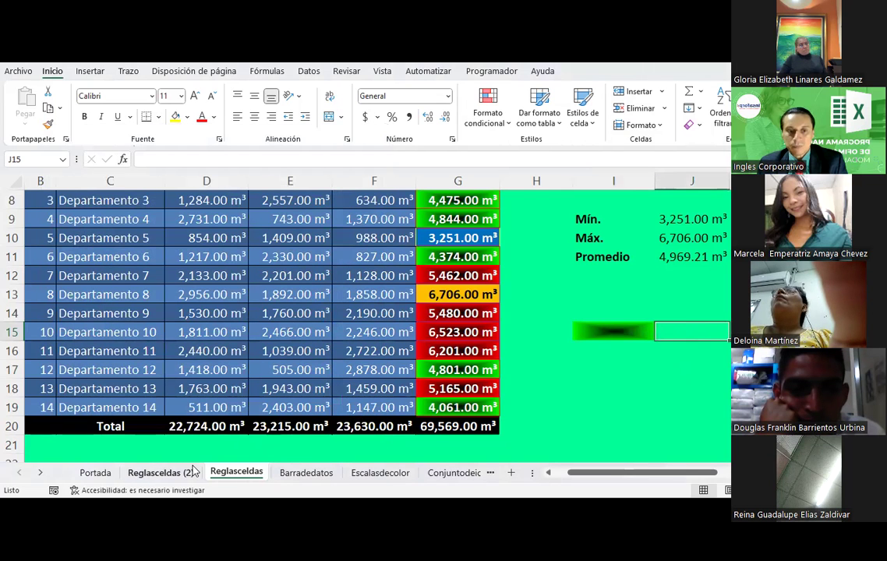
click(193, 471)
scroll(412, 387, down, 1)
click(540, 395)
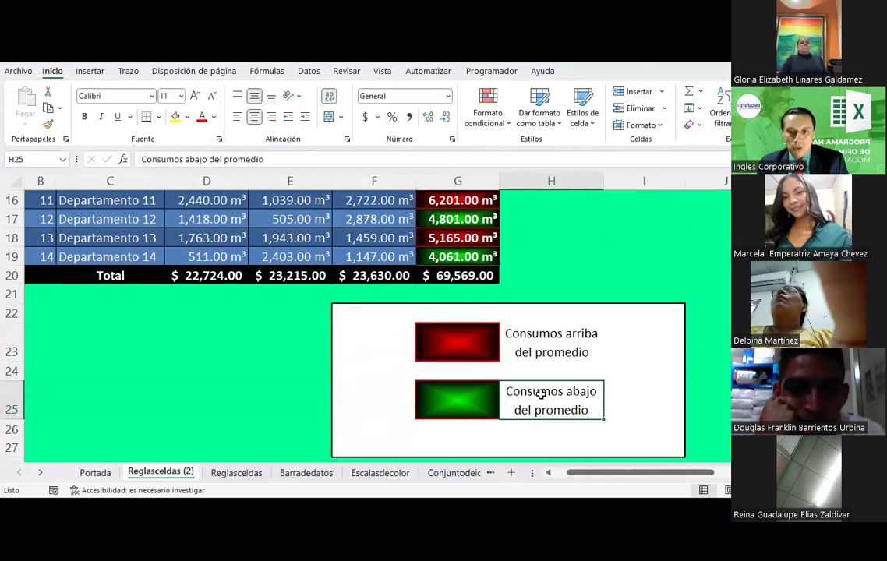
key(ctrl+c)
click(236, 472)
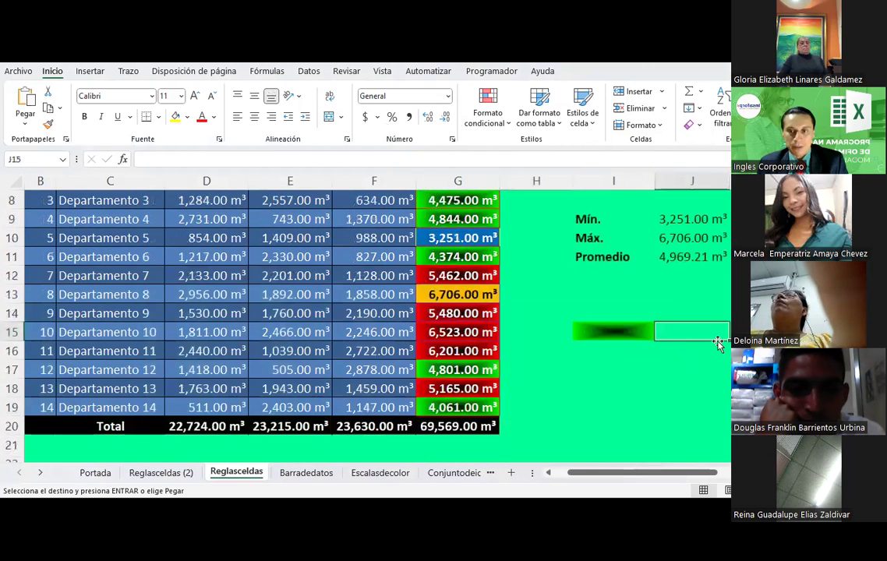
key(ctrl+v)
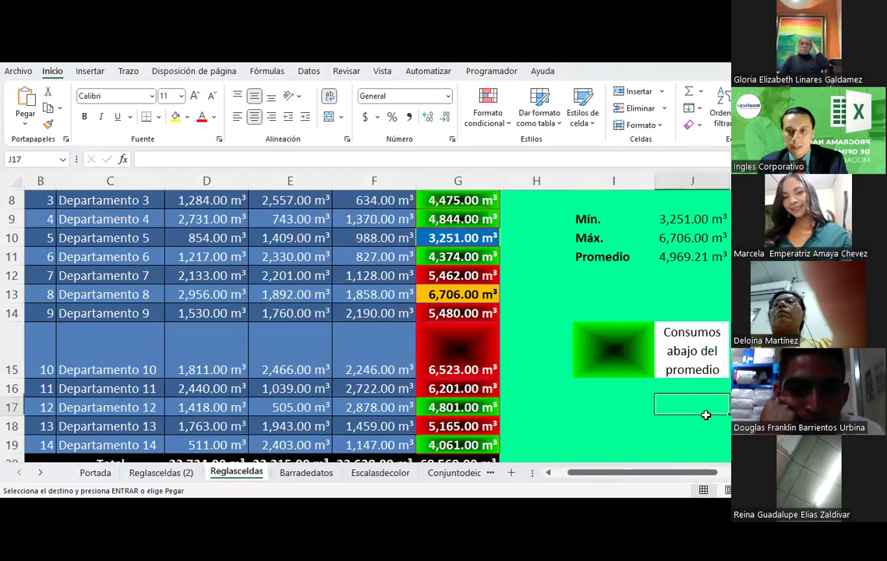
Step: Widen column J to fit the label, autofit row 15, and select swatch I15
drag(729, 186, 811, 186)
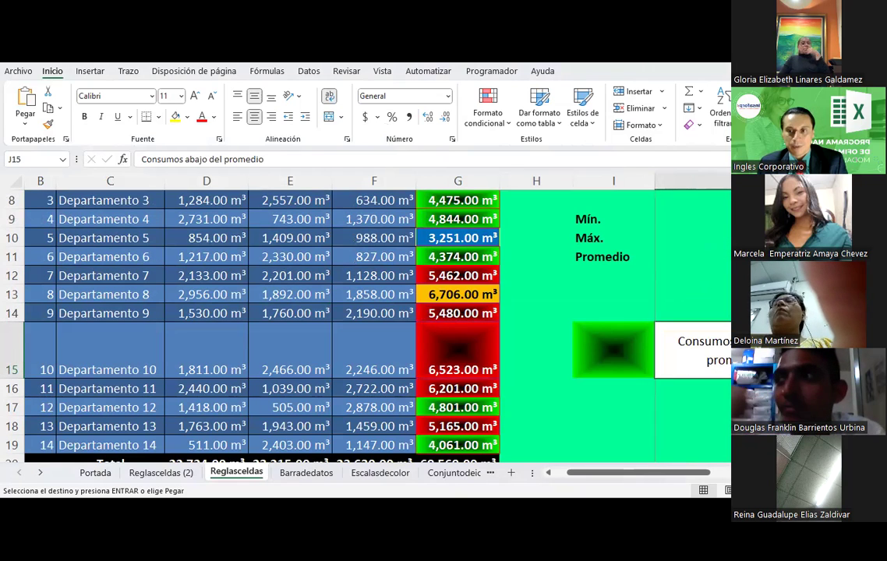
double_click(12, 380)
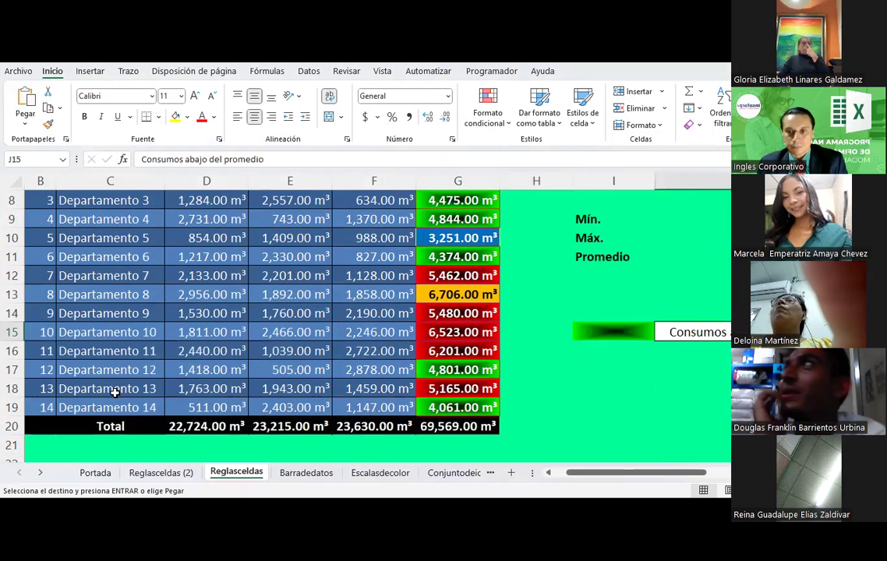
click(627, 331)
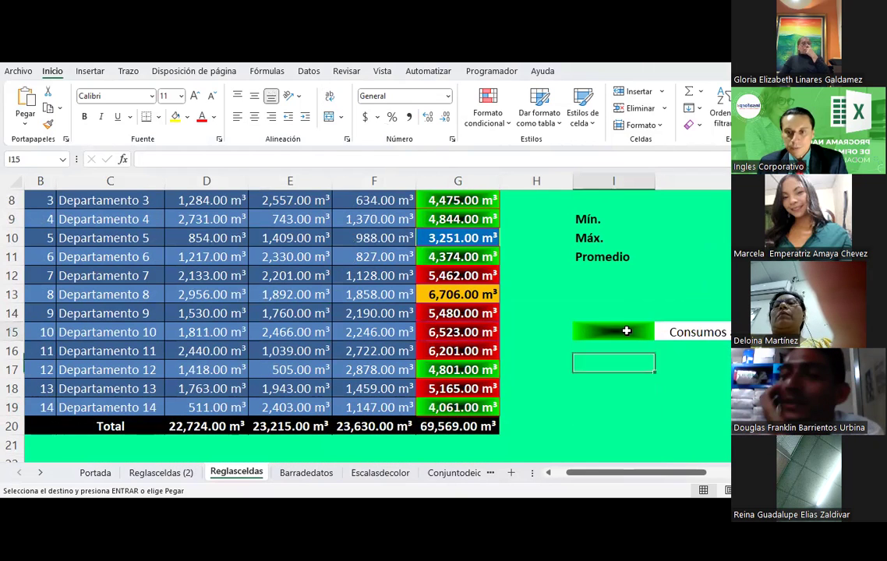
click(158, 116)
Step: Give I15 a thick outside border, then bring up fill effects for cell I17
click(201, 284)
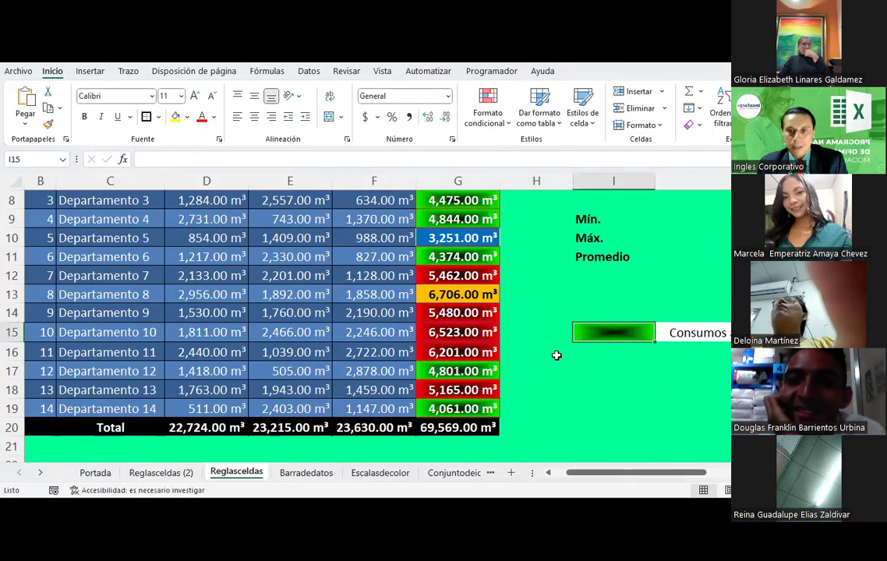
click(606, 365)
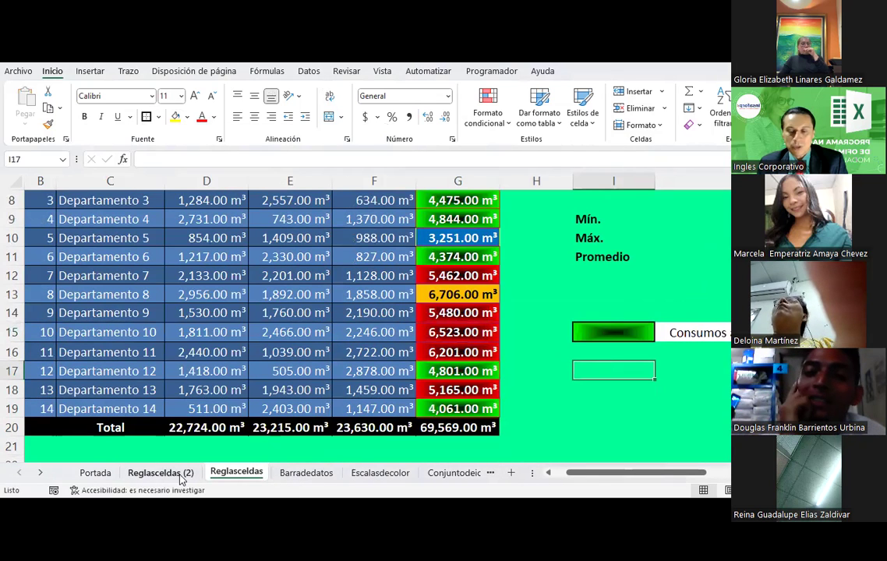
right_click(612, 365)
key(Escape)
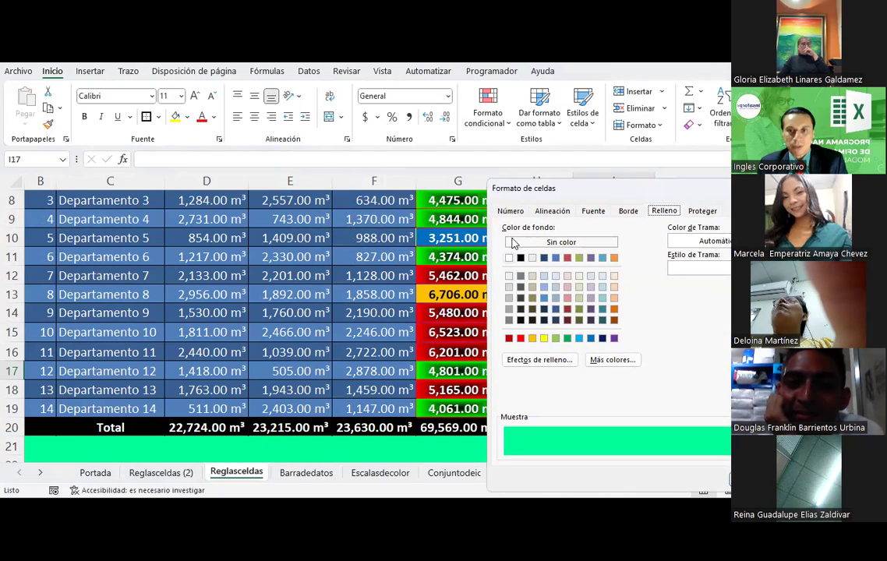
drag(553, 195, 289, 165)
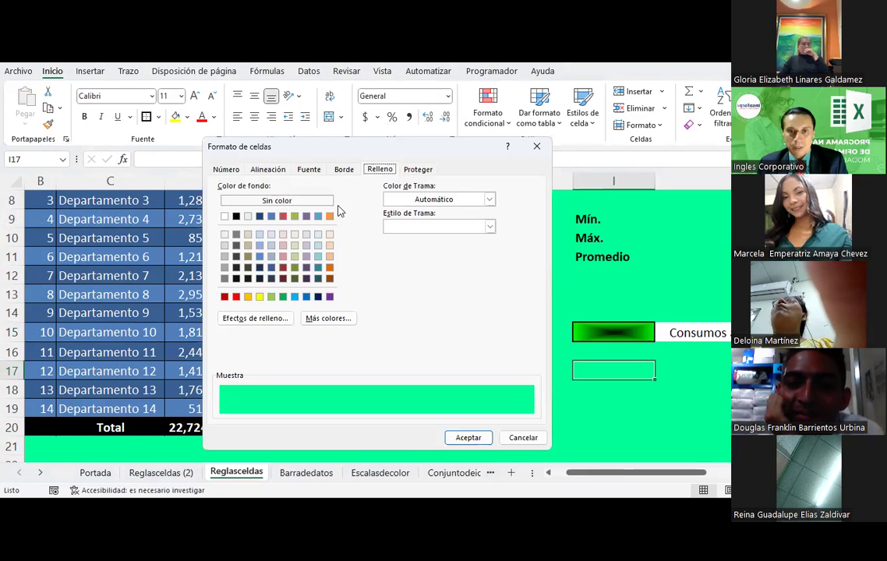
click(285, 318)
key(Escape)
mouse_move(502, 161)
mouse_down()
mouse_move(513, 162)
mouse_move(362, 148)
mouse_up()
click(136, 306)
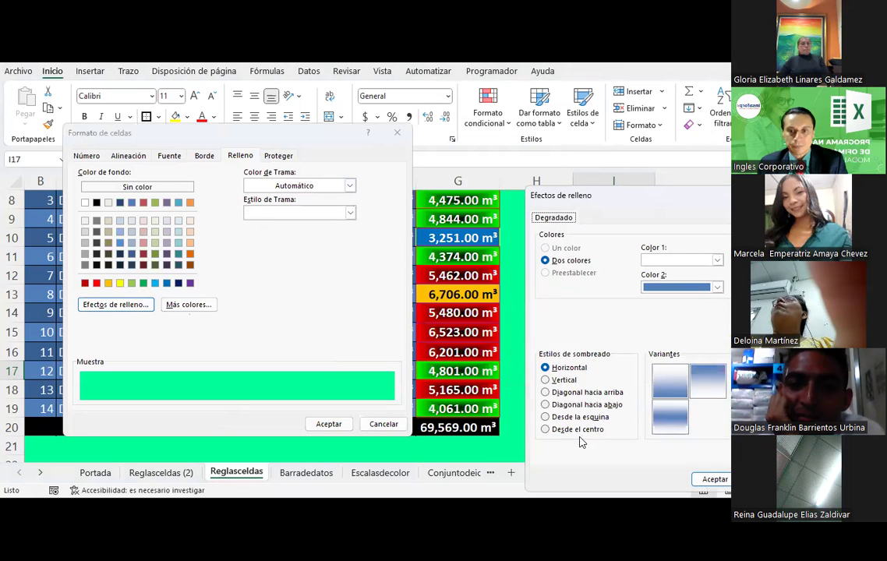
Step: Fill I17 with a black-to-red centre gradient, then select label H23 on Reglasceldas (2)
click(577, 430)
click(662, 291)
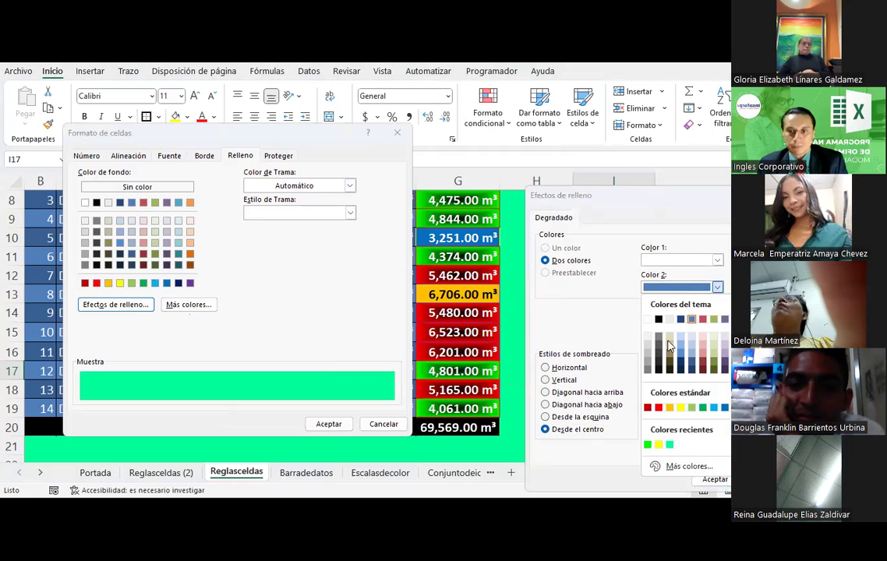
click(659, 408)
click(655, 260)
click(658, 293)
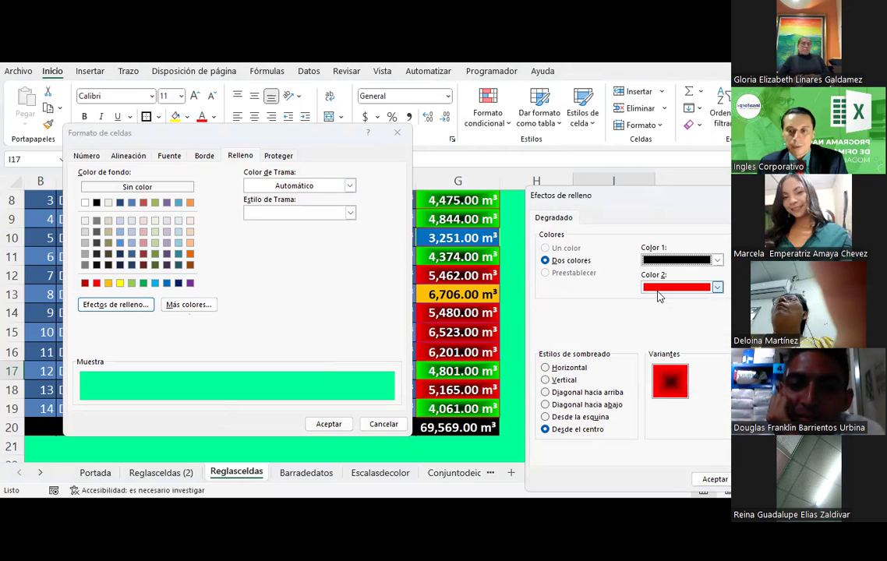
click(714, 479)
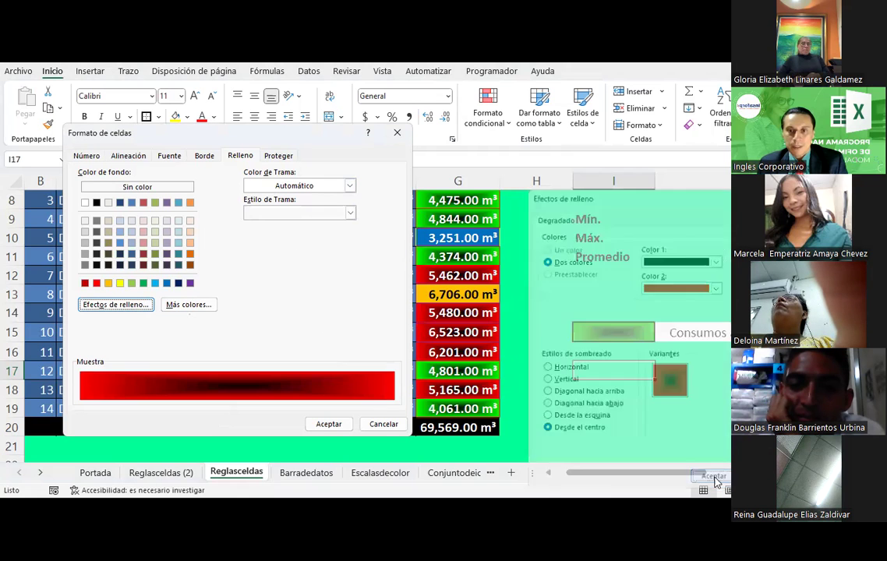
click(327, 424)
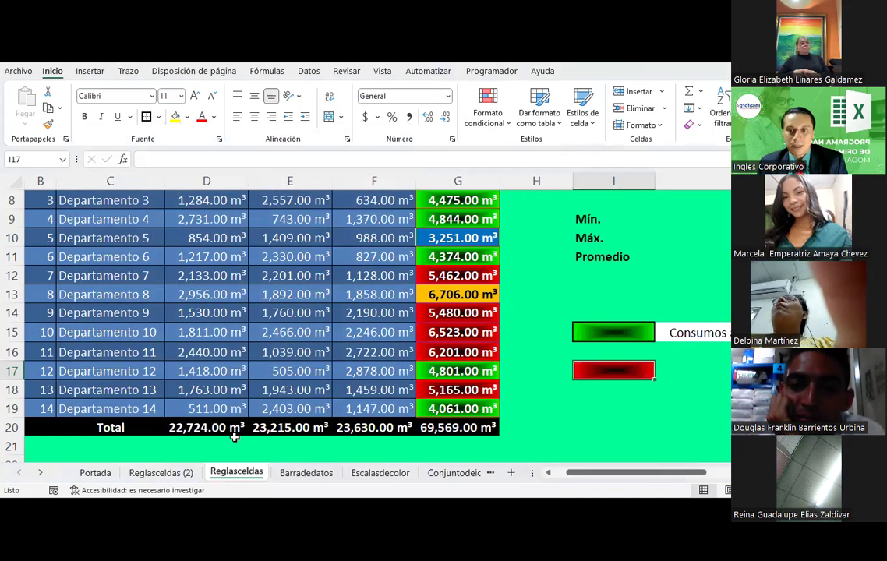
click(155, 474)
click(566, 341)
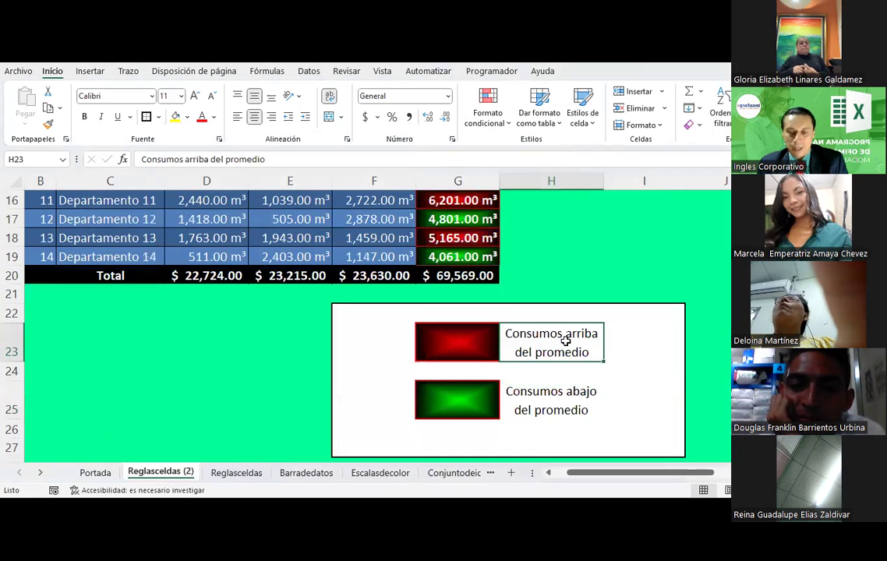
Step: Copy the 'Consumos arriba del promedio' label and paste it into J17 on Reglasceldas
key(ctrl+c)
click(222, 474)
click(705, 370)
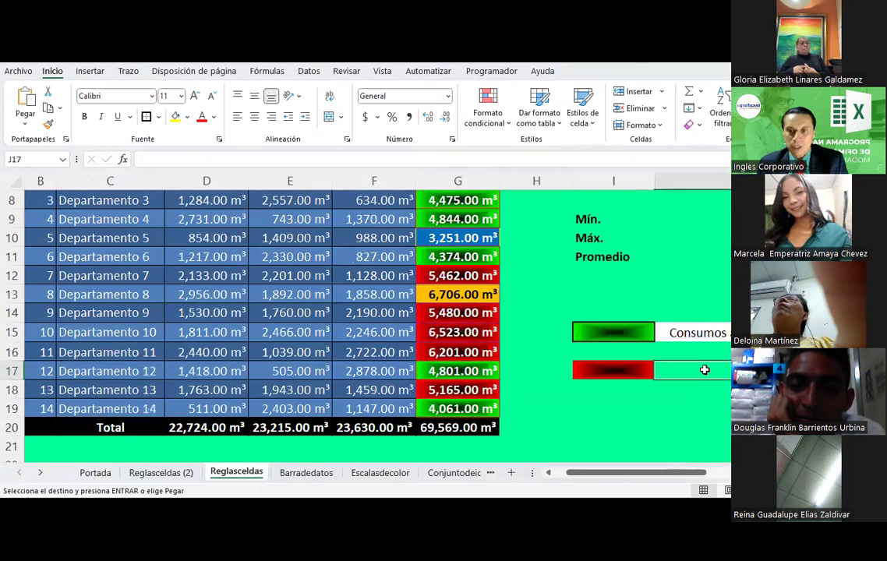
key(ctrl+v)
click(715, 422)
Step: Scroll back to the table and select G6 at the top of the TOTAL column
scroll(535, 321, up, 1)
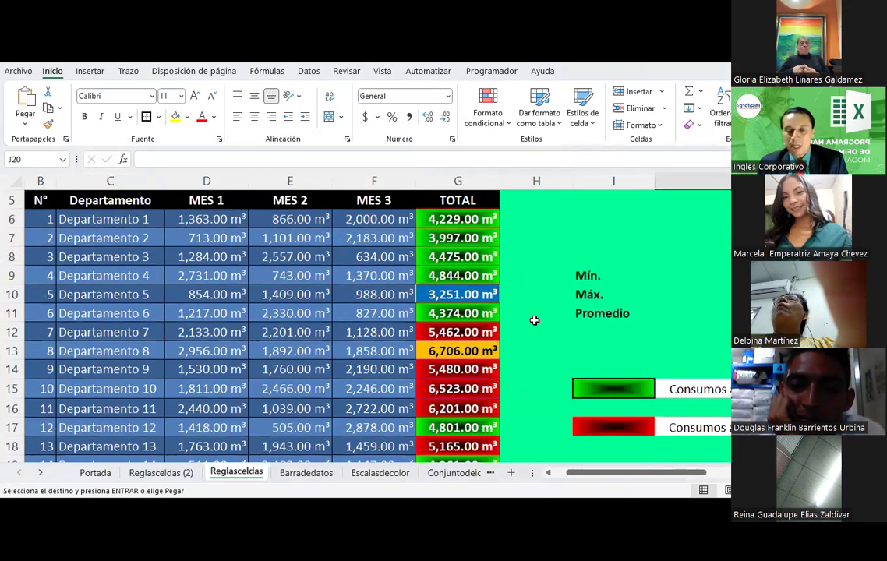
scroll(535, 321, down, 1)
scroll(363, 327, up, 1)
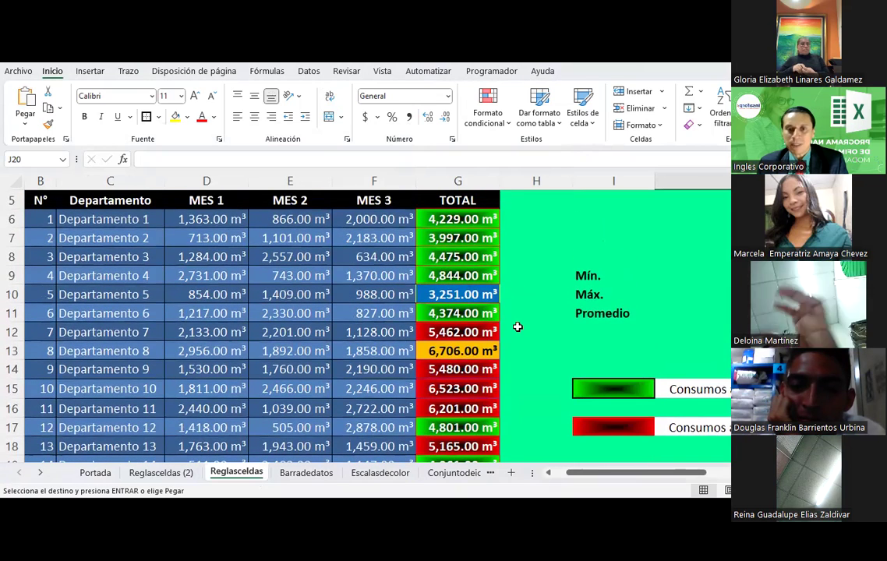
click(453, 219)
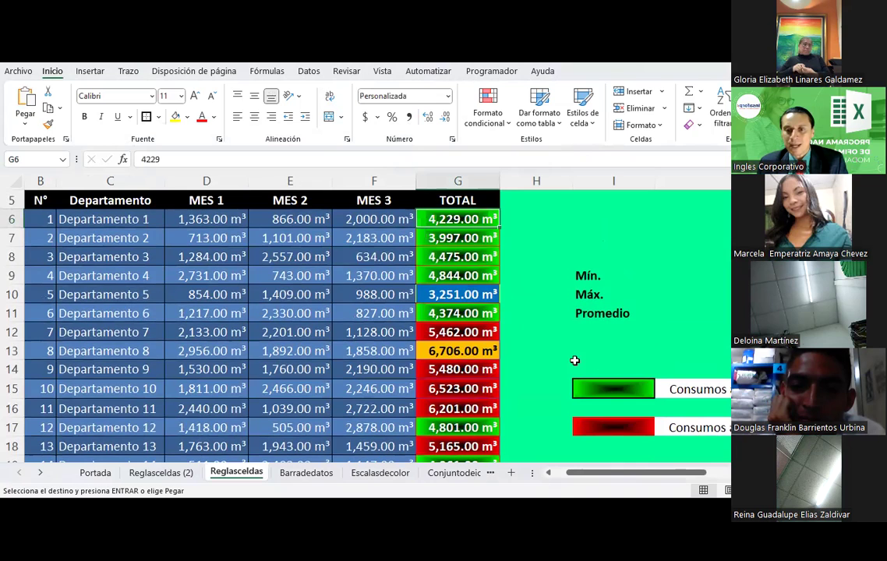
click(92, 71)
Step: Draw a rectangle over the green and red legend entries
click(176, 105)
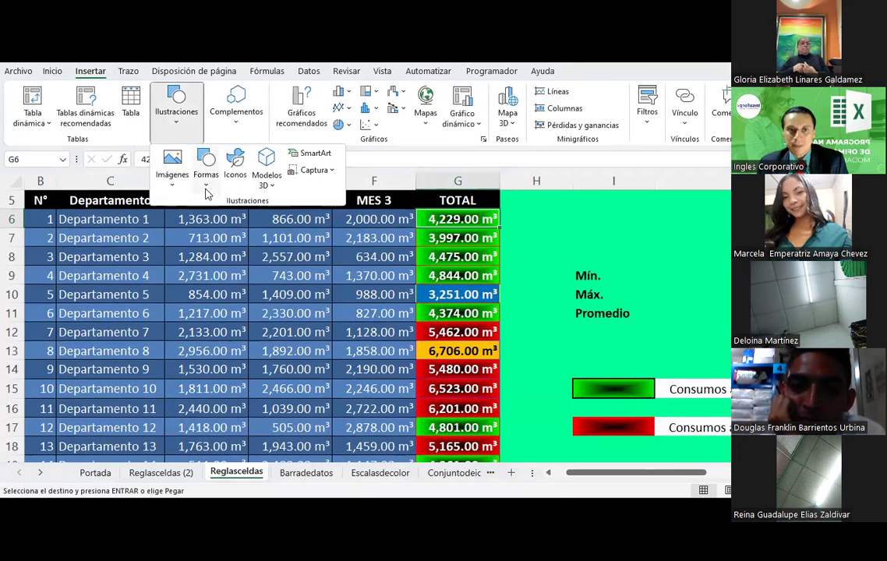
click(207, 188)
click(238, 221)
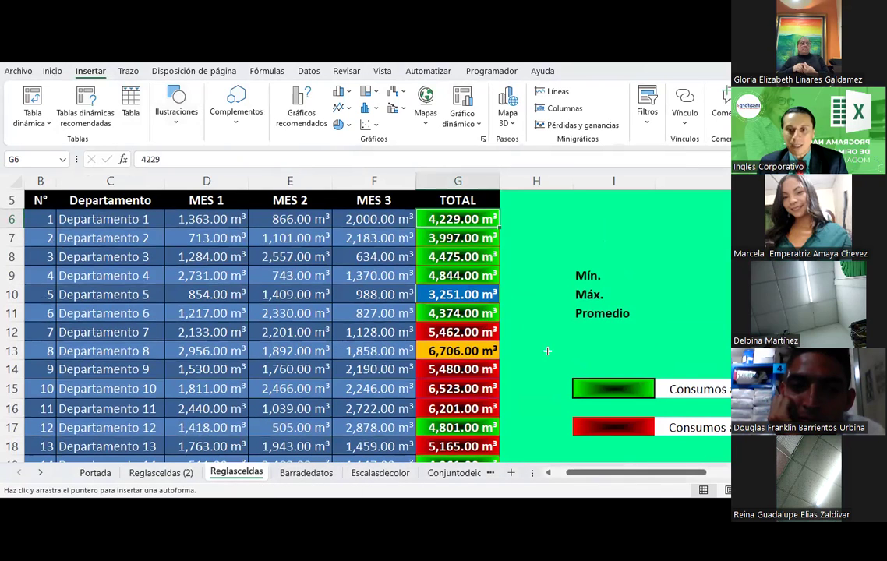
mouse_move(554, 348)
mouse_down()
mouse_move(727, 436)
mouse_move(561, 421)
mouse_up()
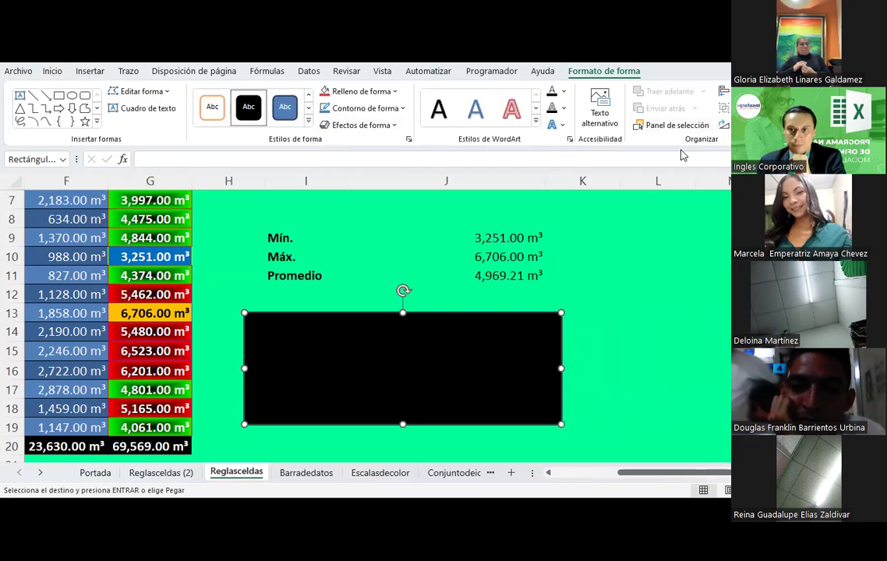
Step: Set the rectangle to no fill with a black outline
right_click(450, 345)
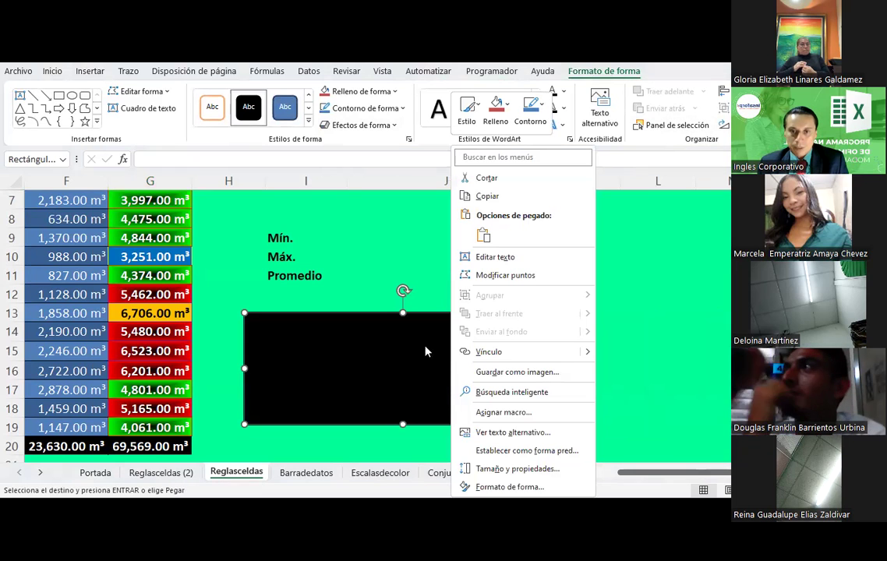
click(365, 109)
click(365, 108)
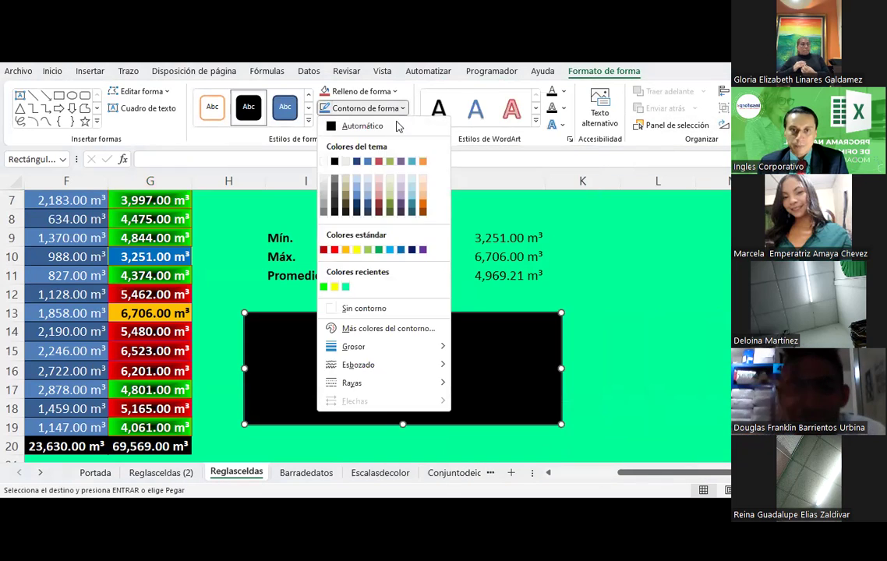
click(362, 91)
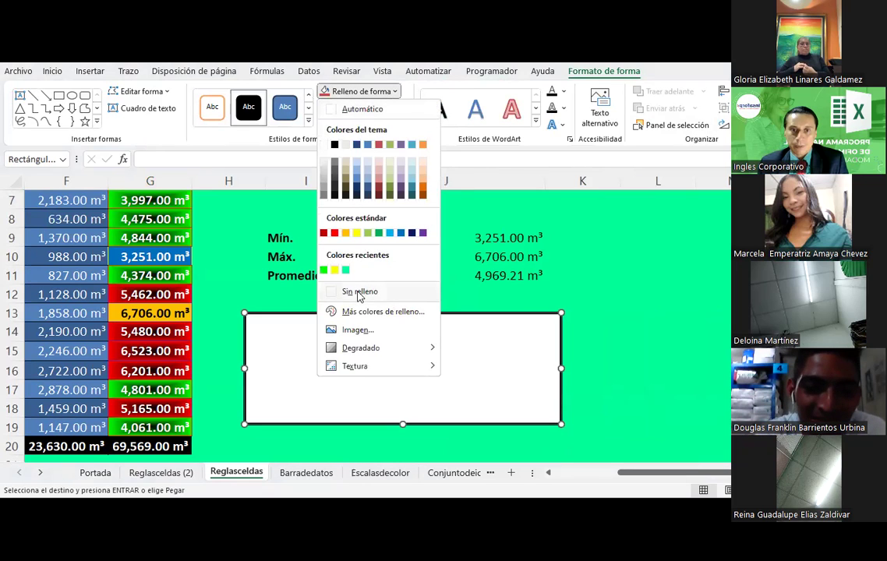
click(360, 293)
click(389, 92)
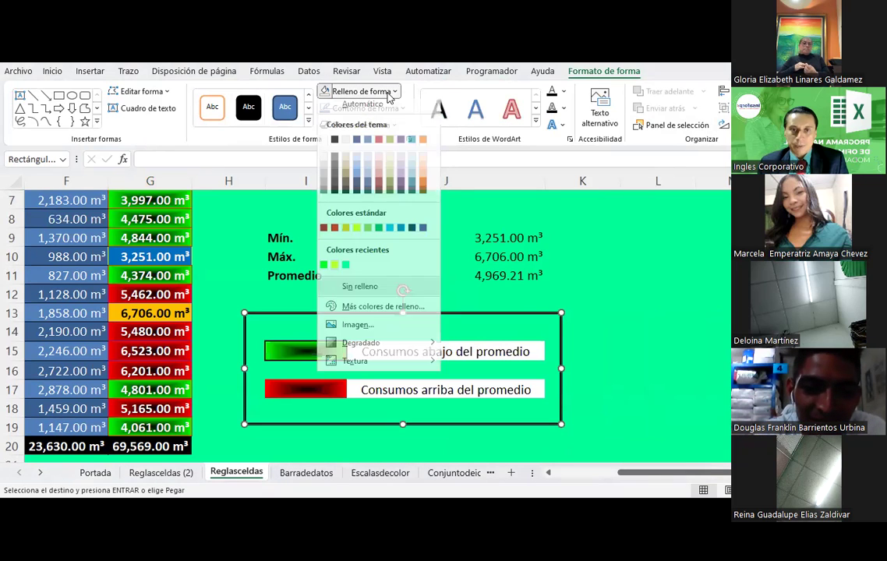
click(529, 232)
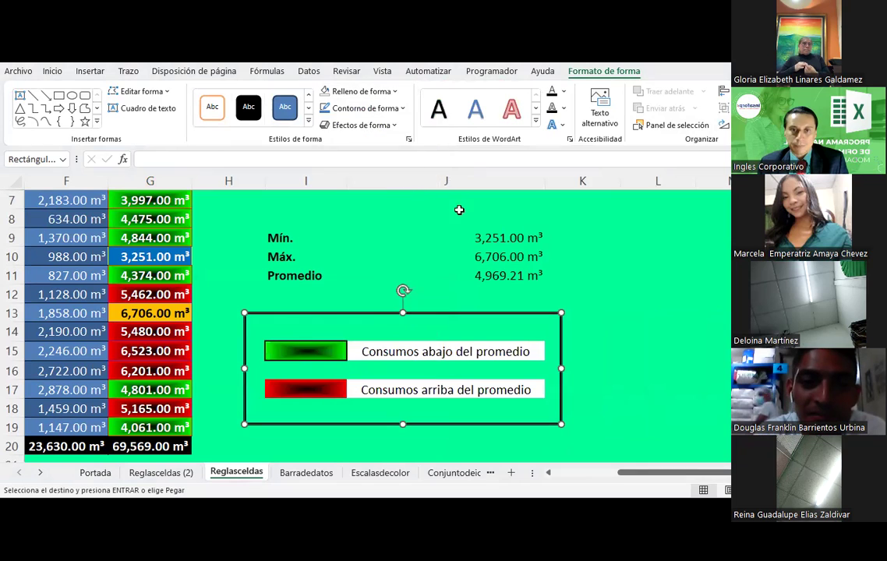
click(365, 107)
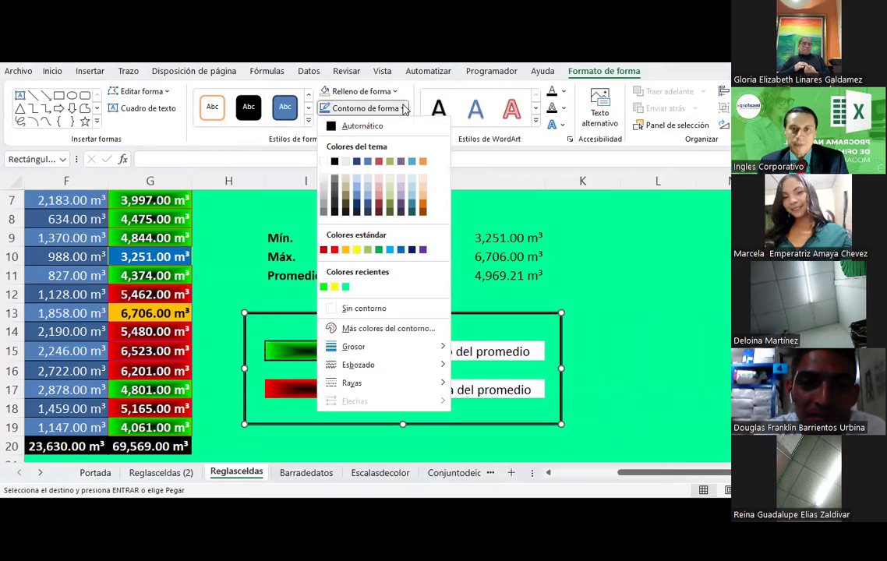
click(334, 163)
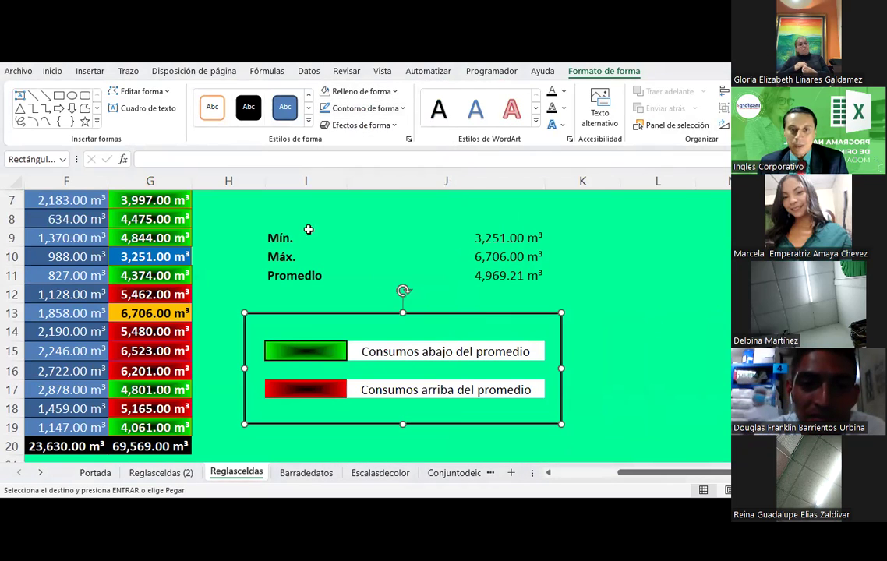
mouse_move(653, 275)
mouse_down()
mouse_move(450, 213)
mouse_move(358, 239)
mouse_up()
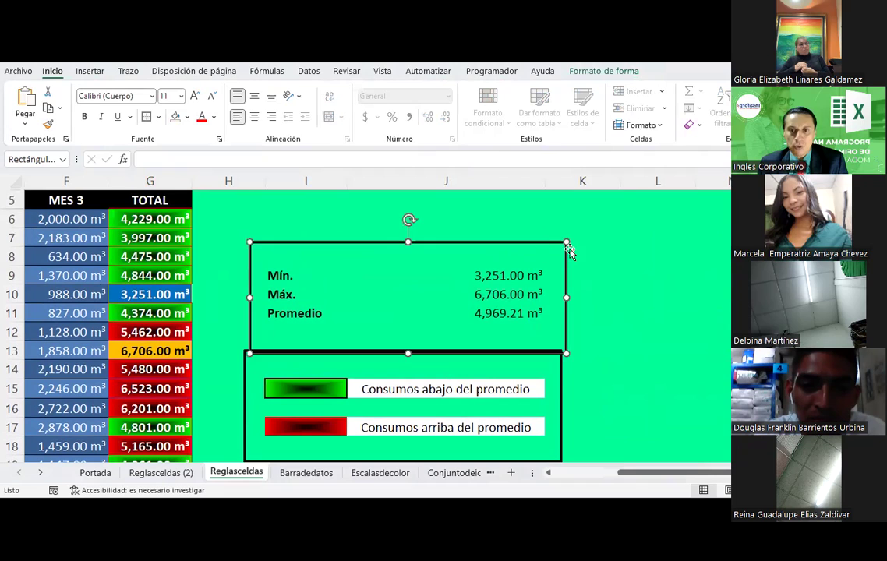
drag(566, 241, 554, 263)
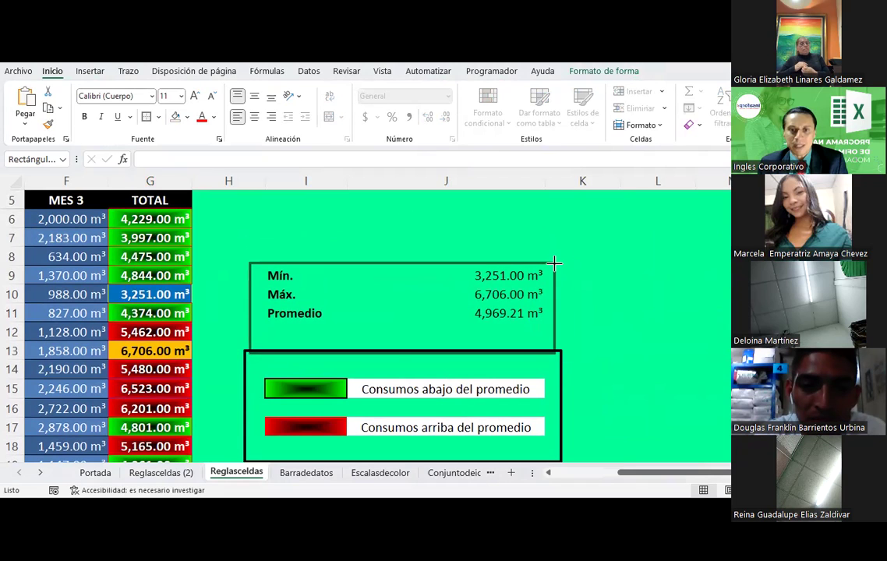
click(551, 353)
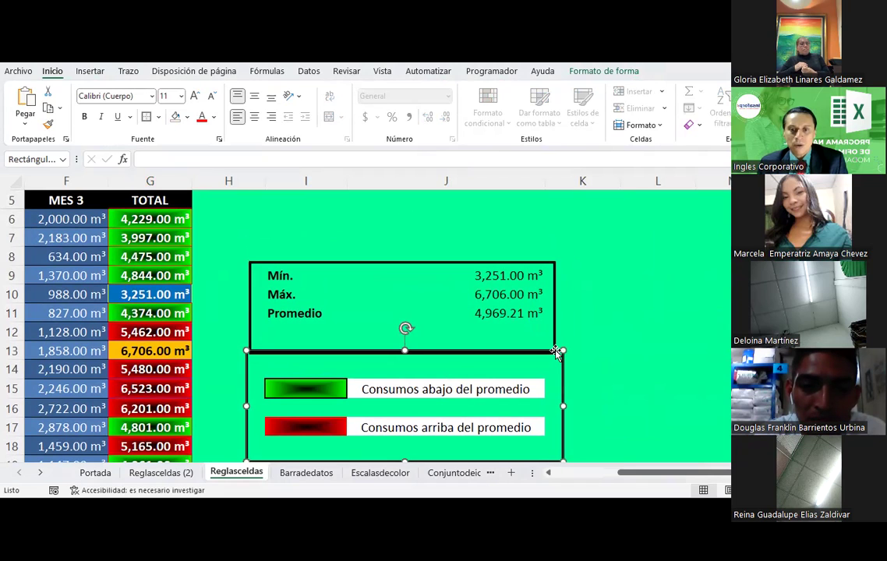
drag(554, 339, 554, 323)
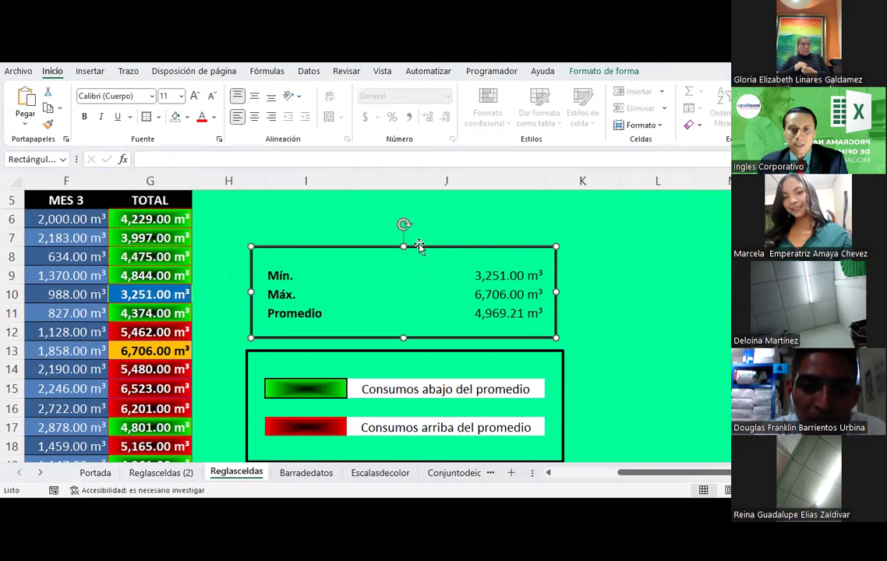
drag(403, 244, 405, 255)
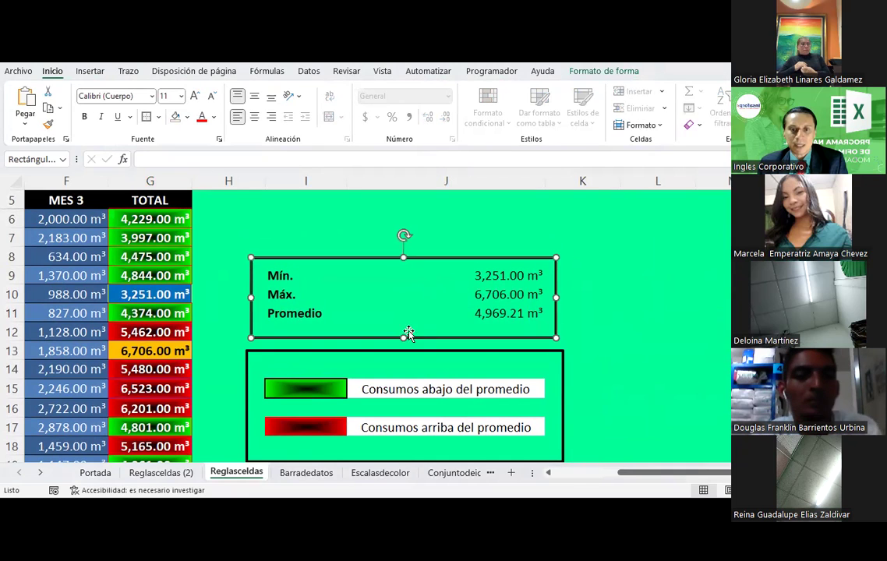
drag(401, 338, 402, 330)
click(713, 369)
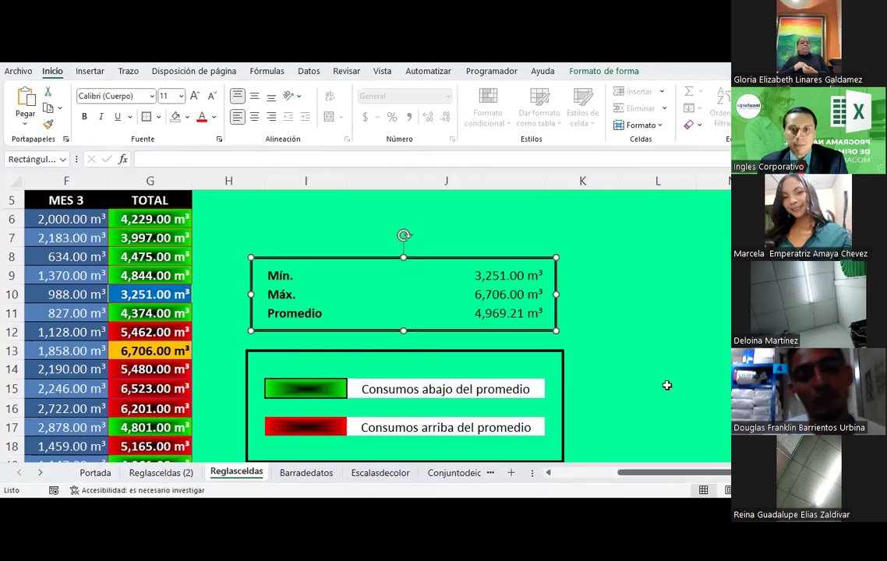
scroll(523, 428, left, 5)
scroll(522, 428, right, 4)
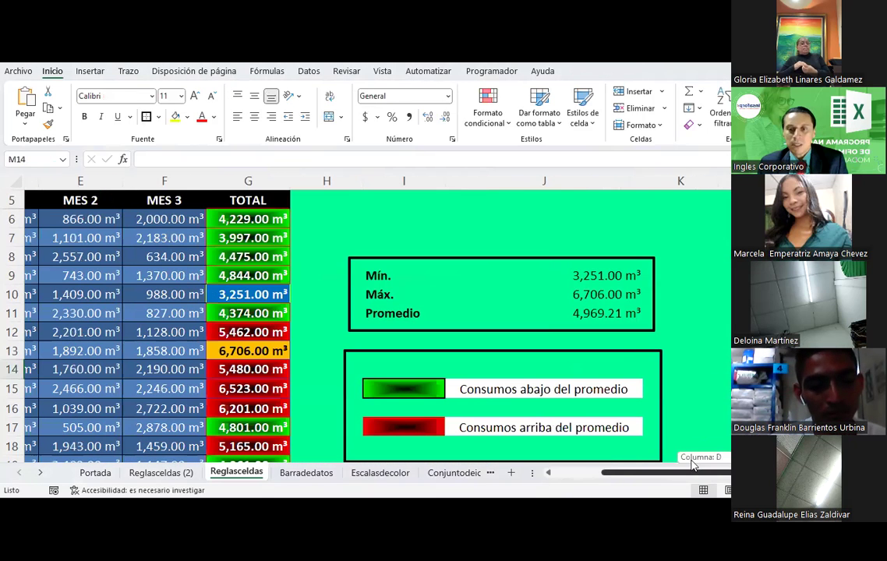
drag(653, 473, 624, 473)
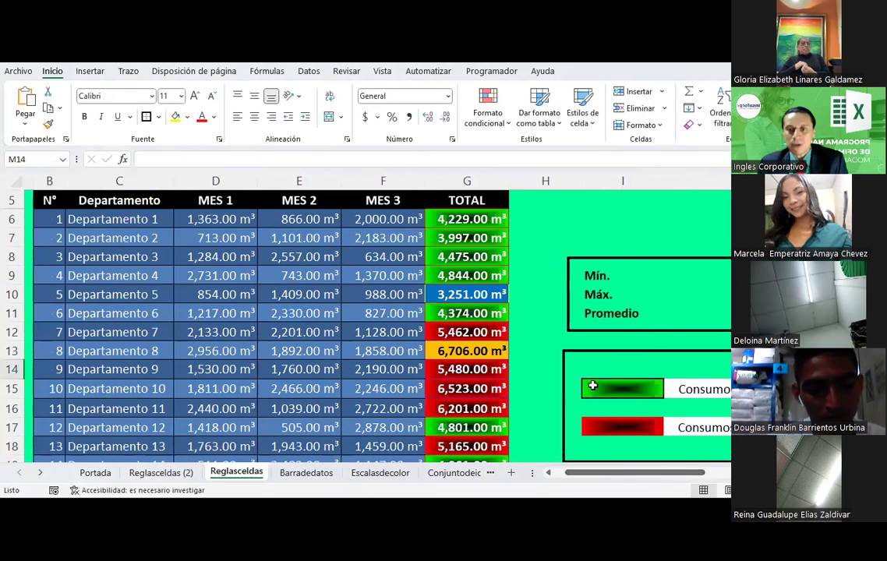
scroll(591, 375, down, 1)
Step: Give the Mín. value cell J9 a blue fill with white text
scroll(590, 375, down, 2)
click(444, 235)
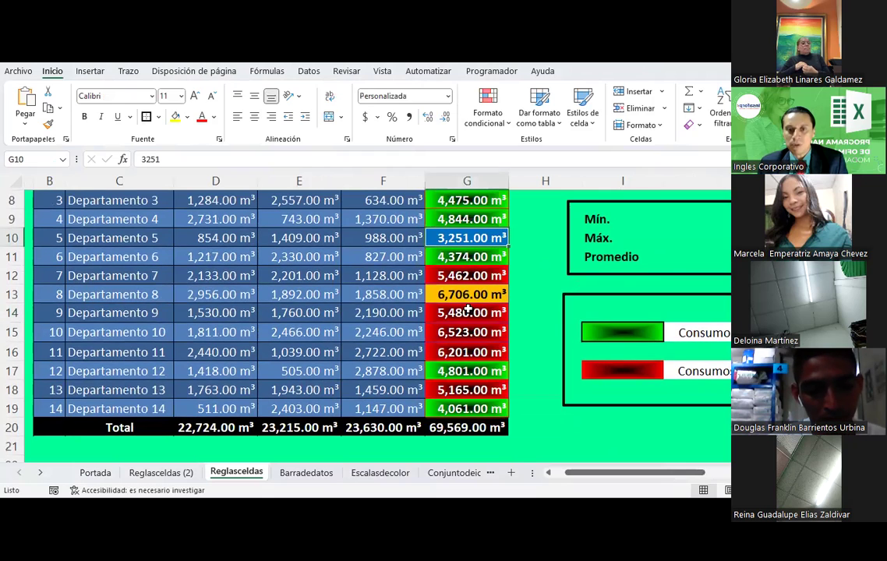
click(698, 219)
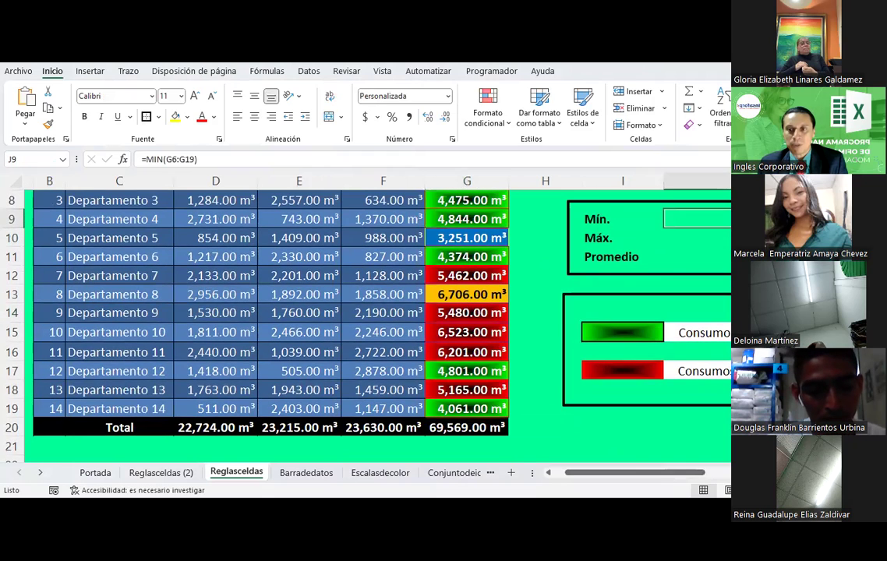
click(187, 117)
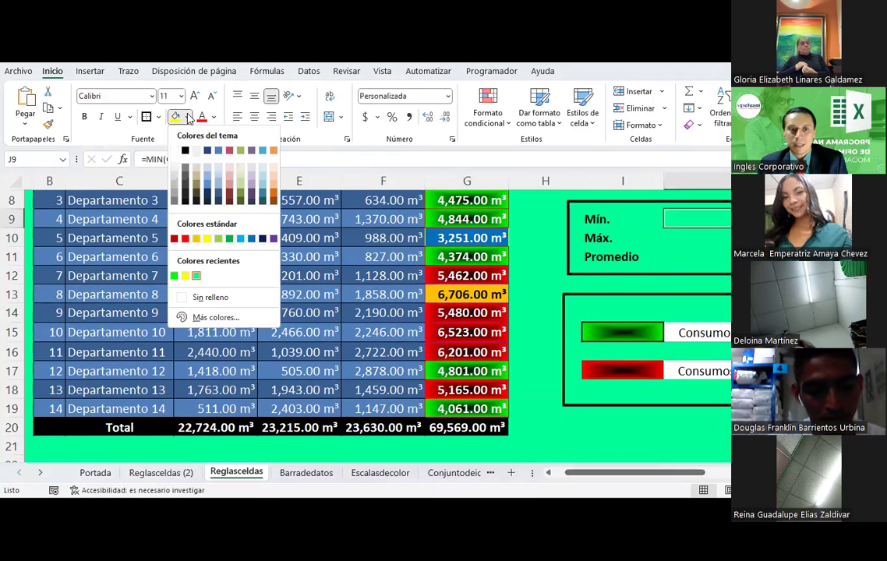
click(251, 239)
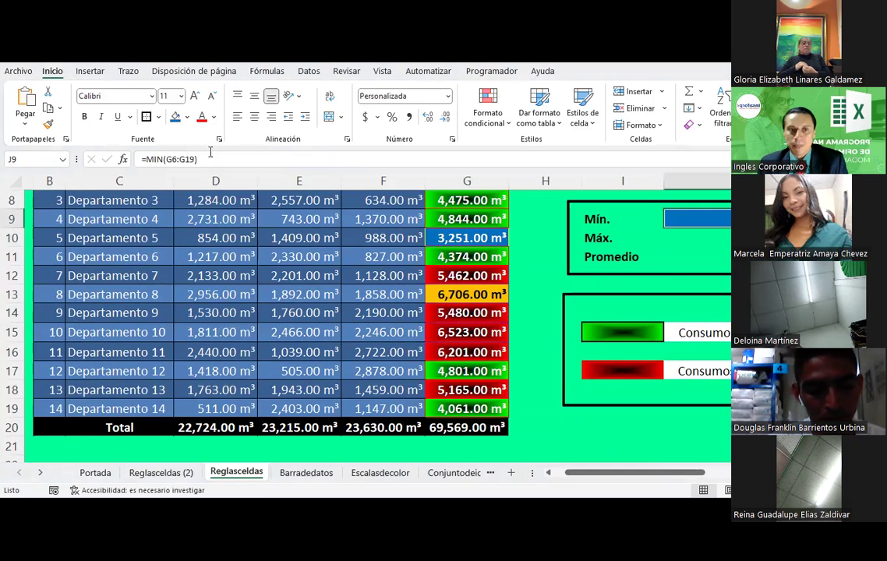
click(215, 117)
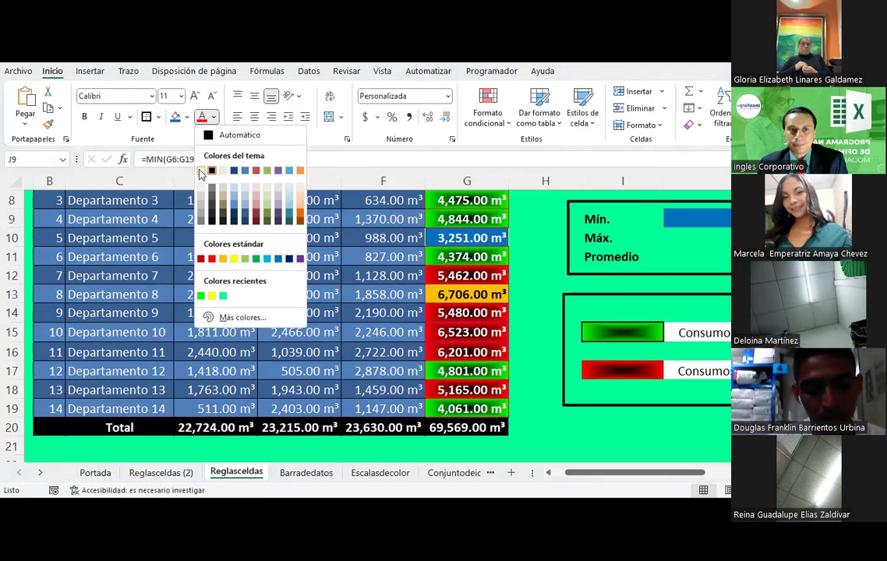
click(200, 171)
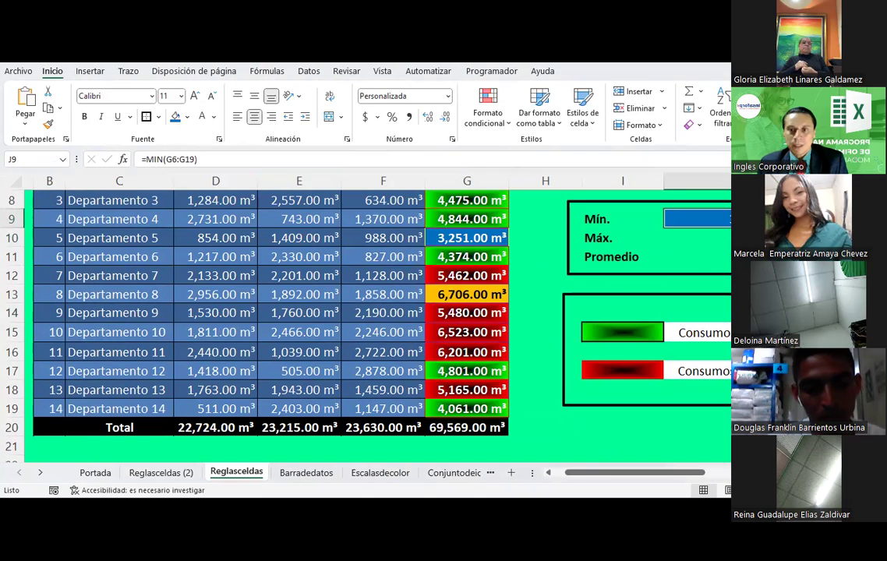
Step: Give the Máx. value cell J10 a yellow fill with dark, vertically centred text
click(702, 240)
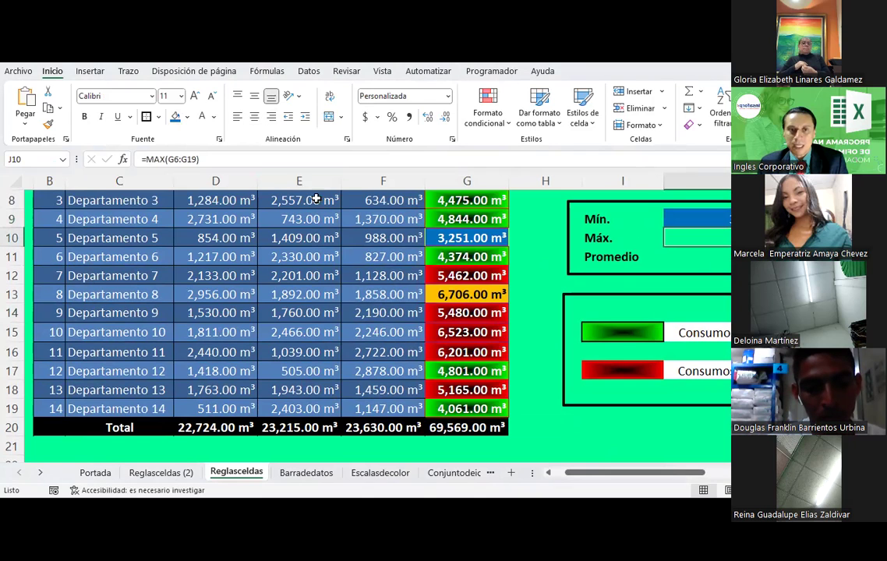
click(187, 117)
click(165, 273)
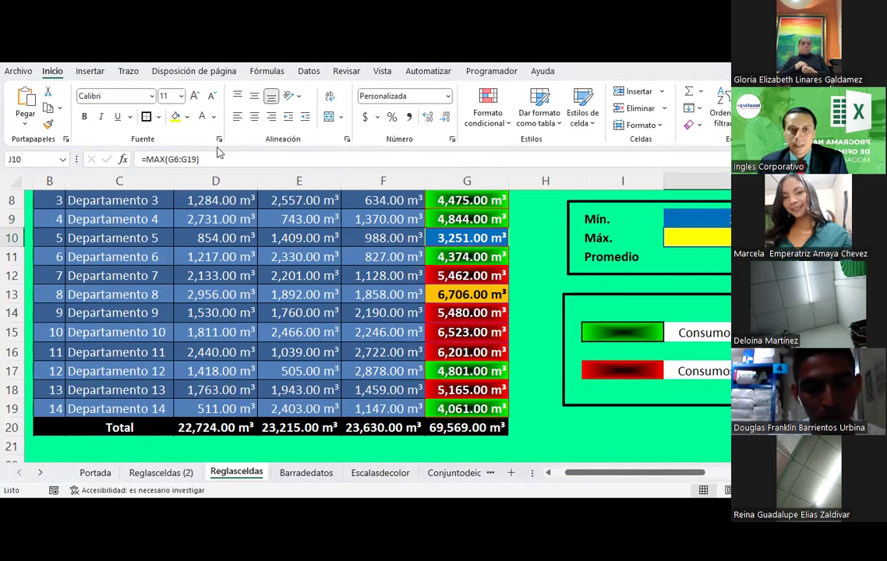
click(254, 97)
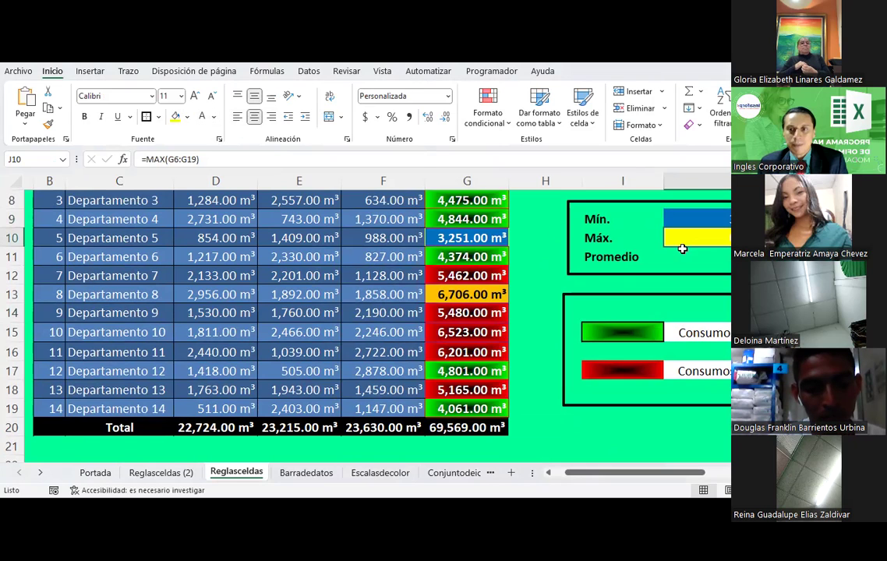
click(215, 117)
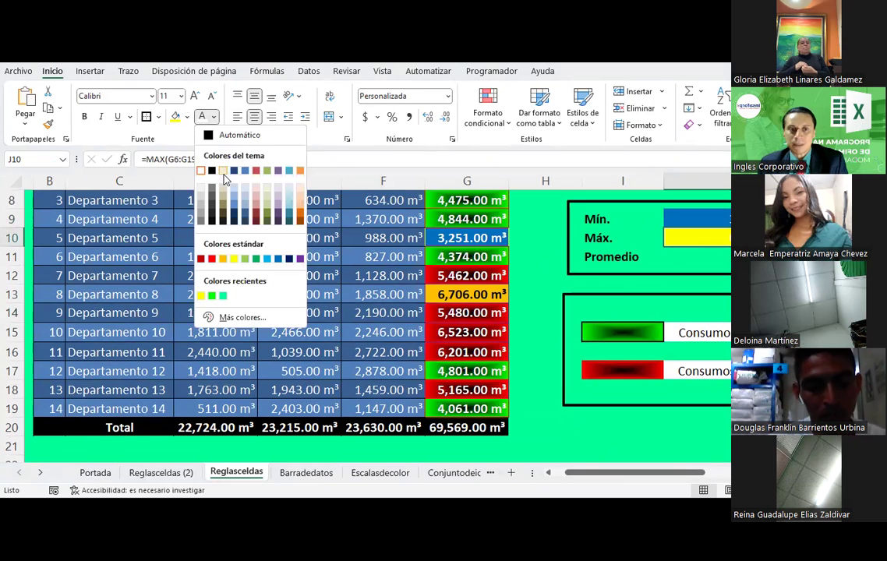
click(210, 170)
key(Down)
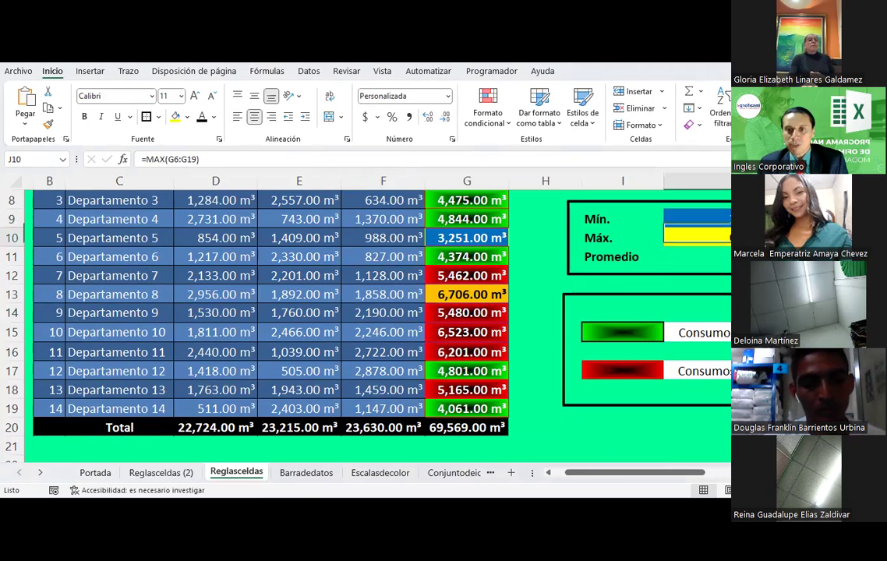
click(697, 238)
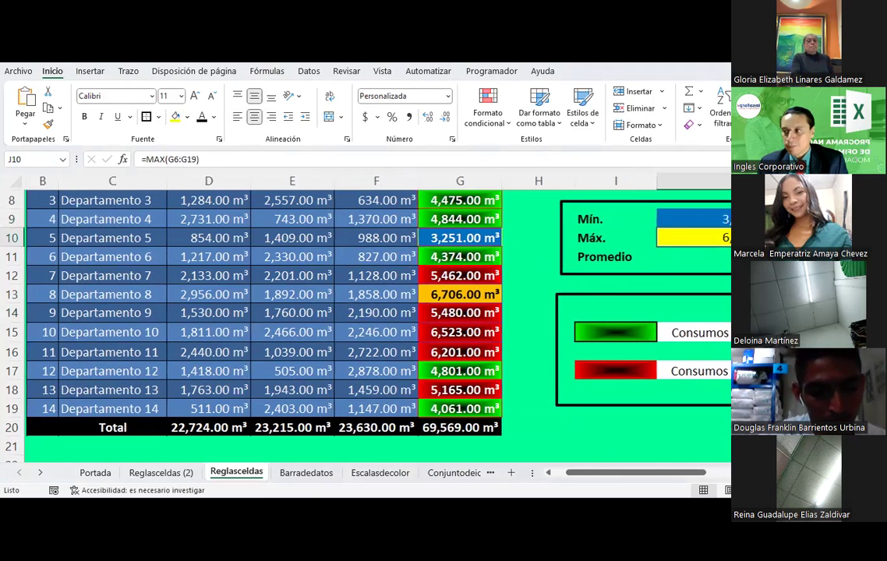
scroll(374, 304, right, 2)
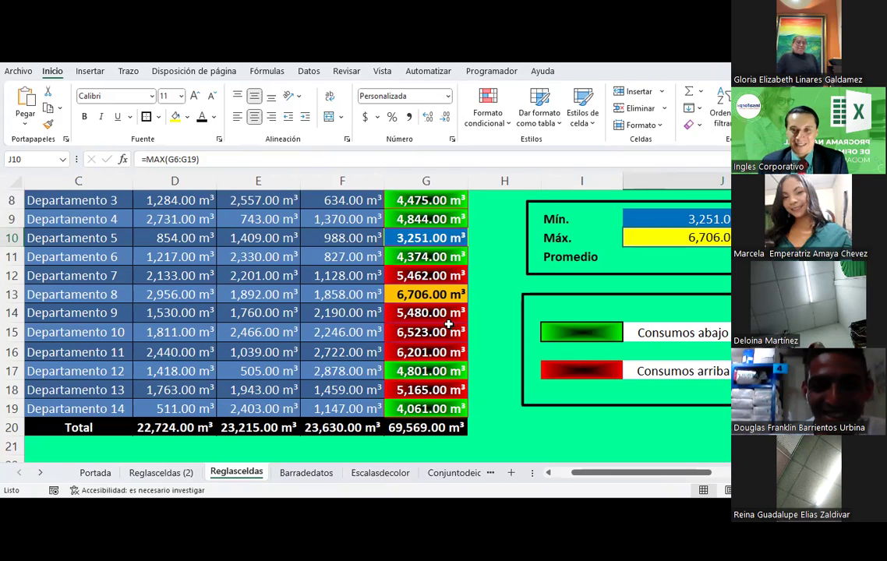
click(491, 260)
scroll(490, 261, up, 2)
Step: Clear all conditional formatting rules from the TOTAL cells G6:G19
scroll(490, 260, down, 1)
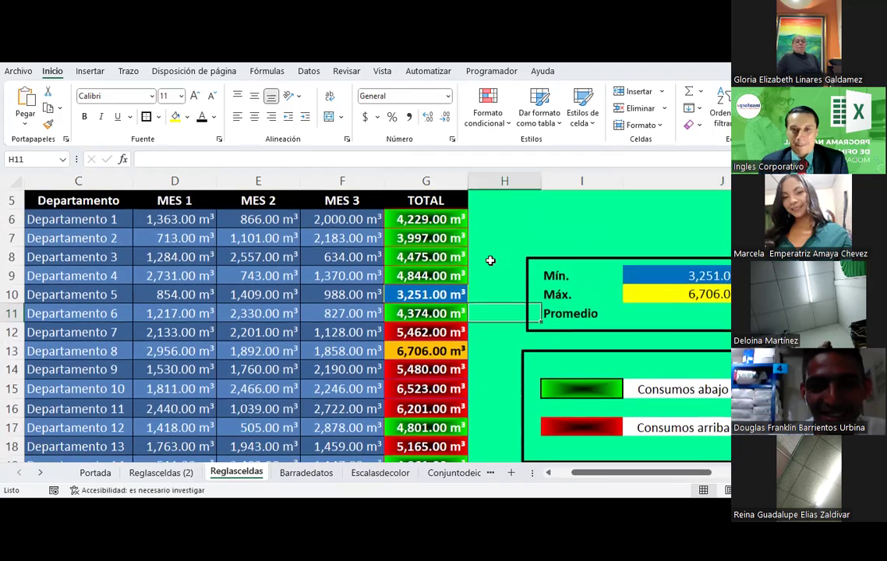
mouse_move(439, 211)
mouse_down()
mouse_move(442, 419)
mouse_move(441, 409)
mouse_up()
click(489, 109)
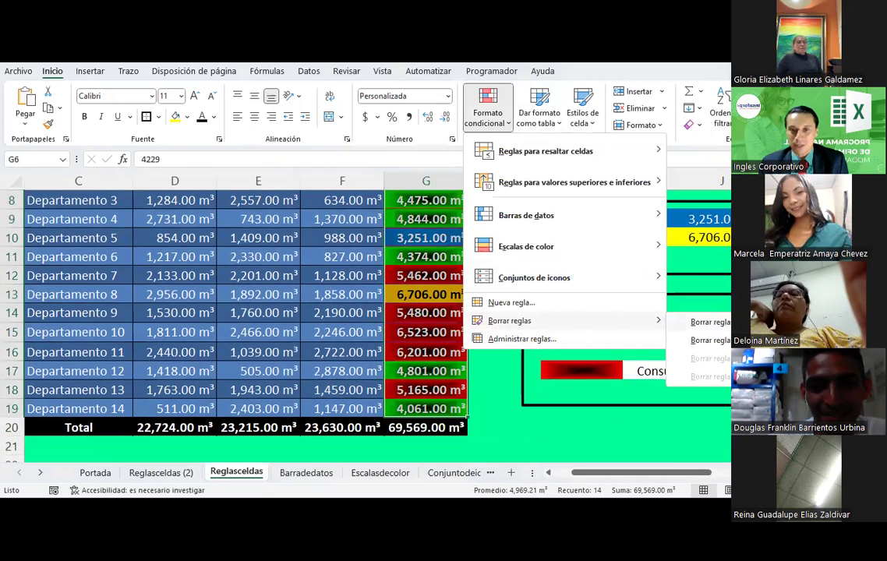
mouse_move(509, 320)
click(701, 320)
click(490, 311)
scroll(495, 281, up, 1)
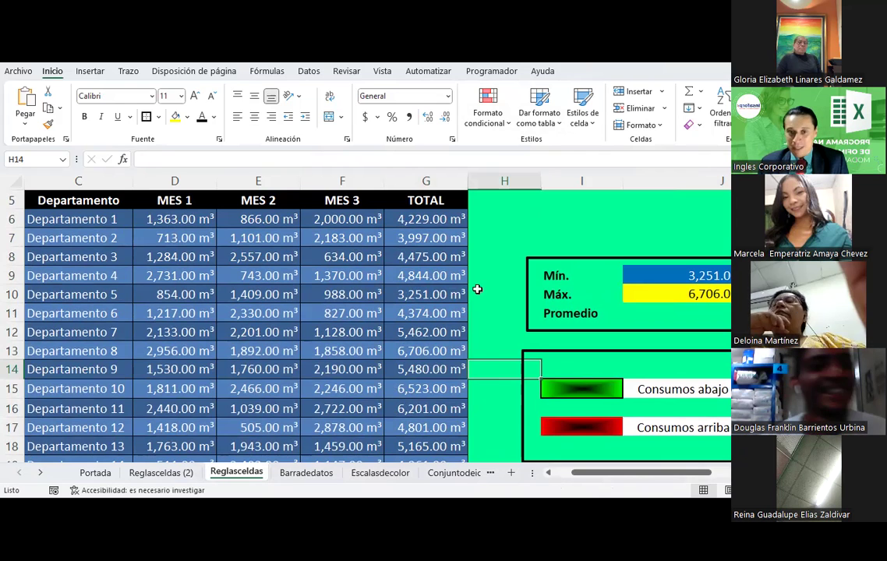
click(439, 276)
Step: Centre the 4,969.21 Promedio value in cell J11
drag(422, 219, 418, 433)
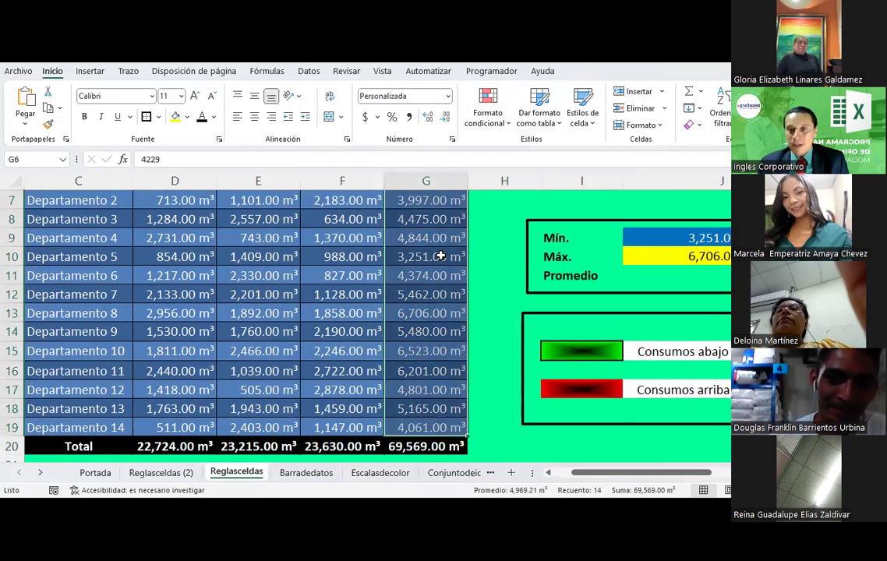
scroll(441, 256, up, 1)
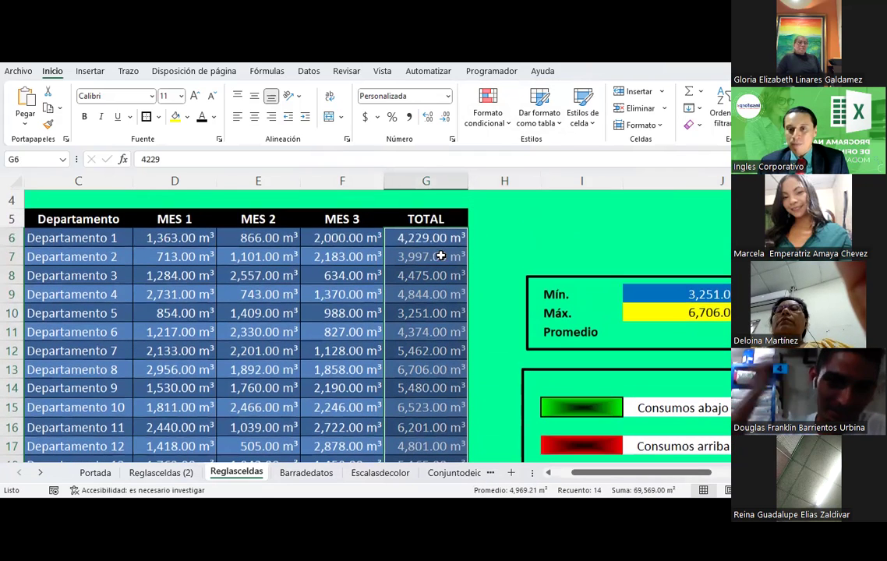
click(683, 314)
click(711, 337)
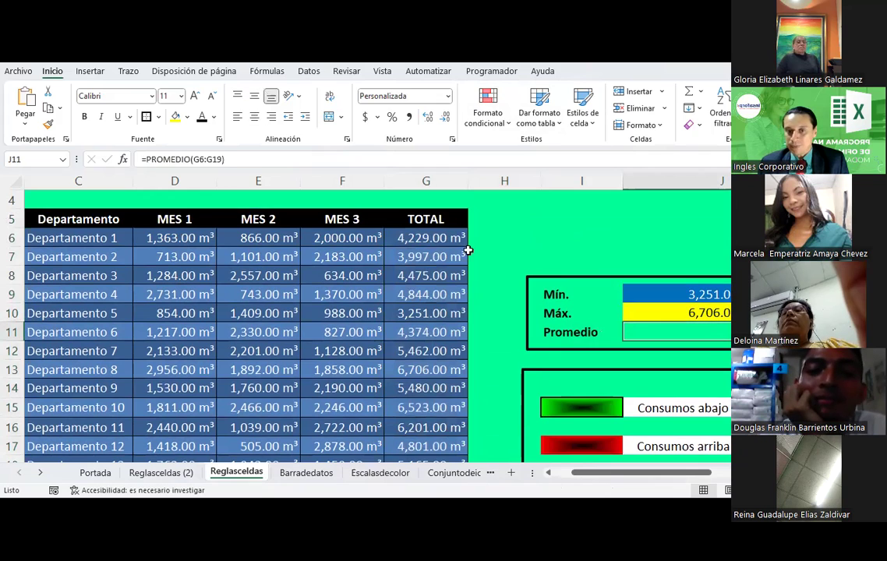
click(272, 118)
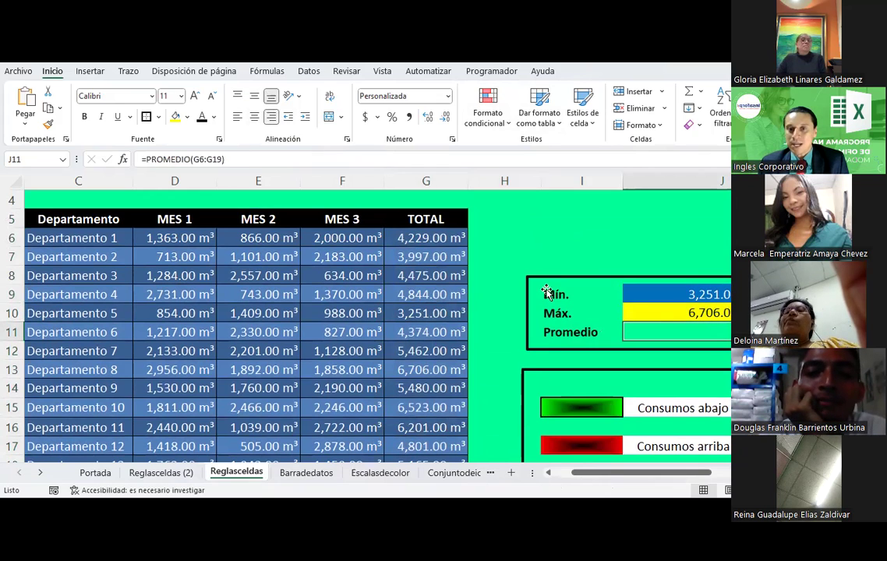
click(254, 116)
click(594, 238)
Step: Select the TOTAL values G6:G19 again
scroll(454, 295, down, 1)
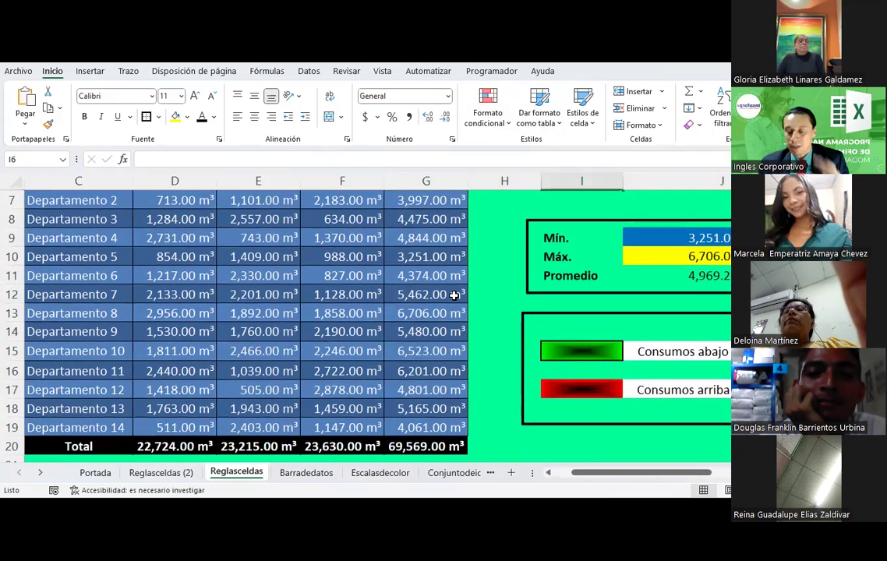
scroll(454, 294, up, 1)
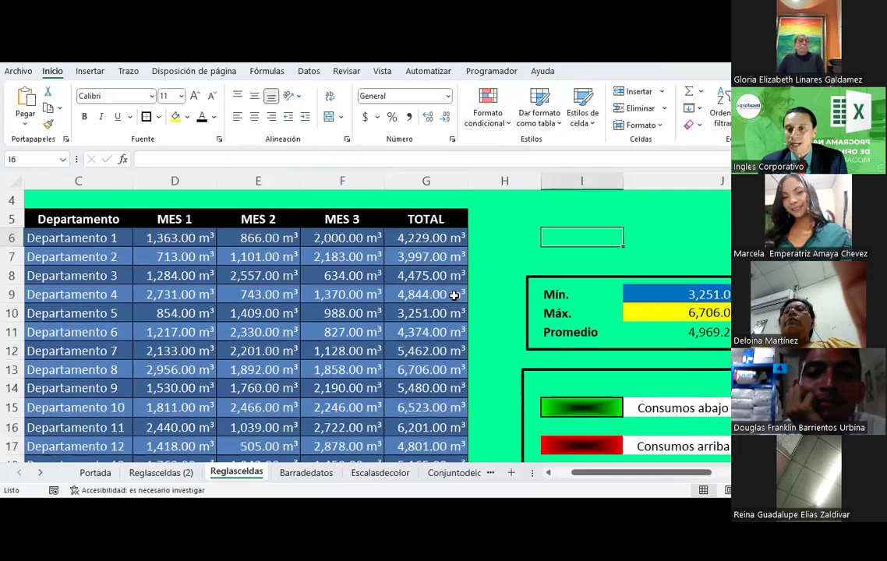
click(704, 295)
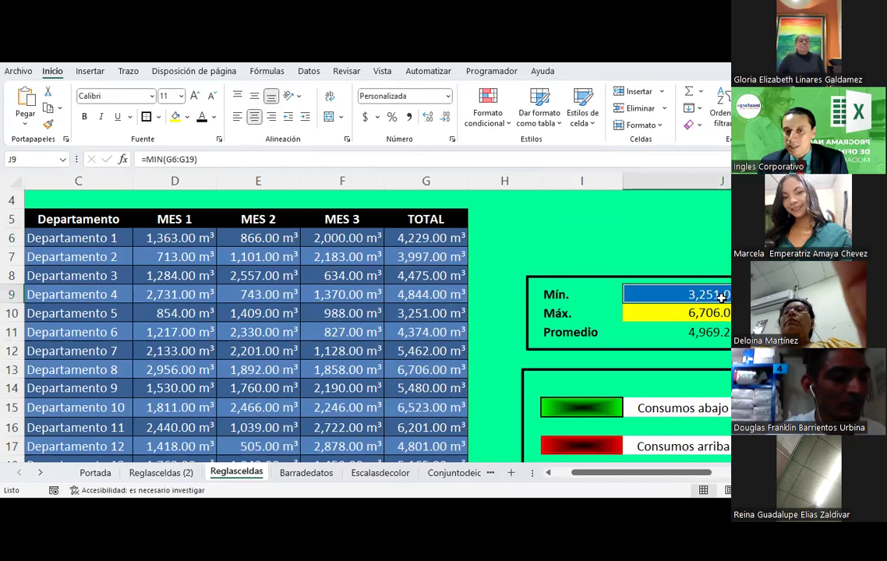
drag(433, 238, 407, 404)
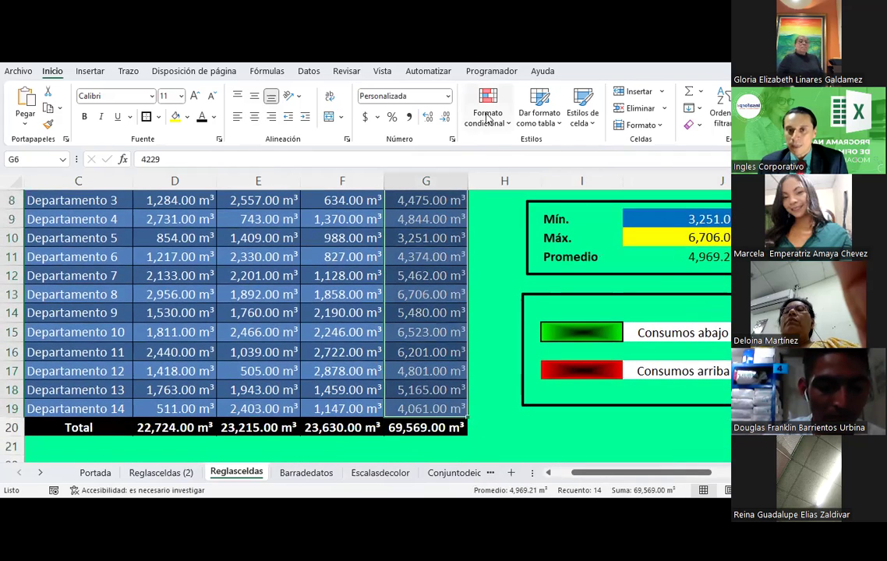
Step: Start a less-than highlight rule on the TOTAL values with =$J$11 as threshold
click(488, 118)
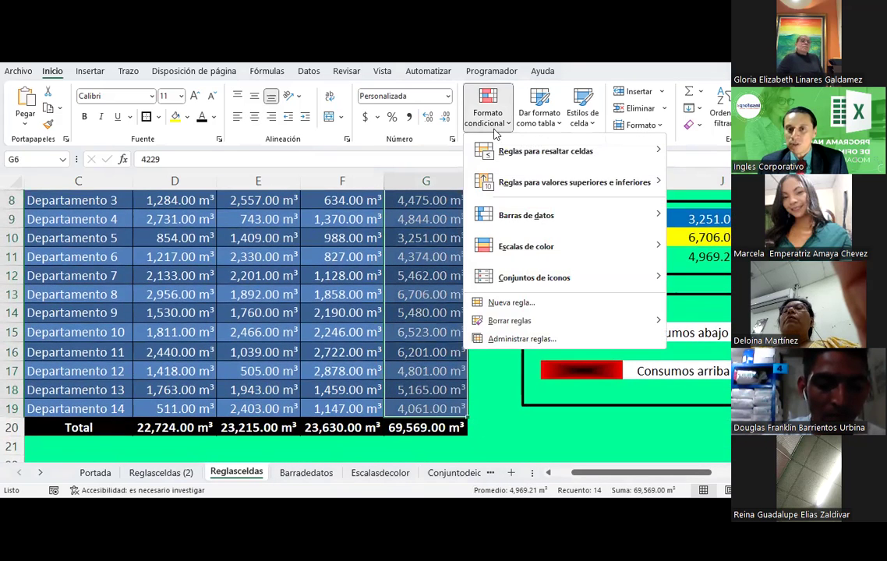
mouse_move(546, 152)
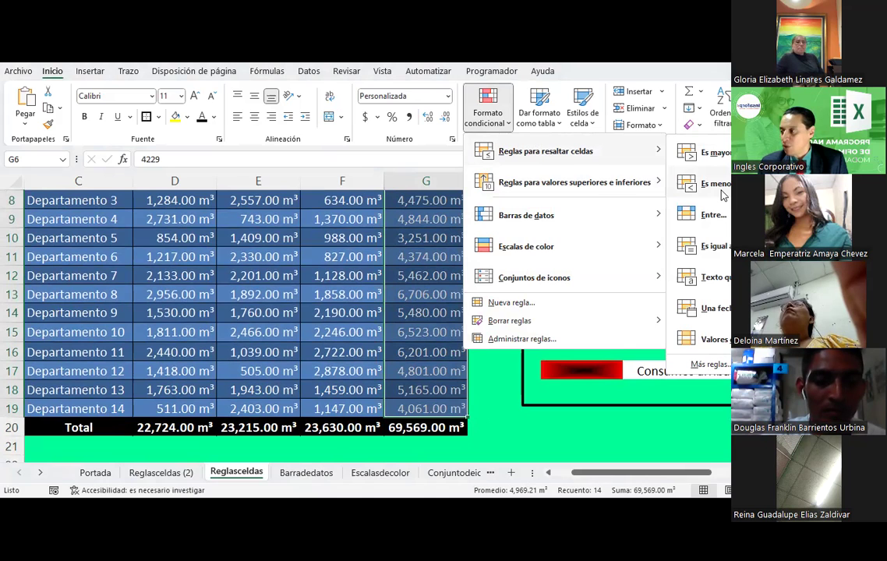
click(716, 185)
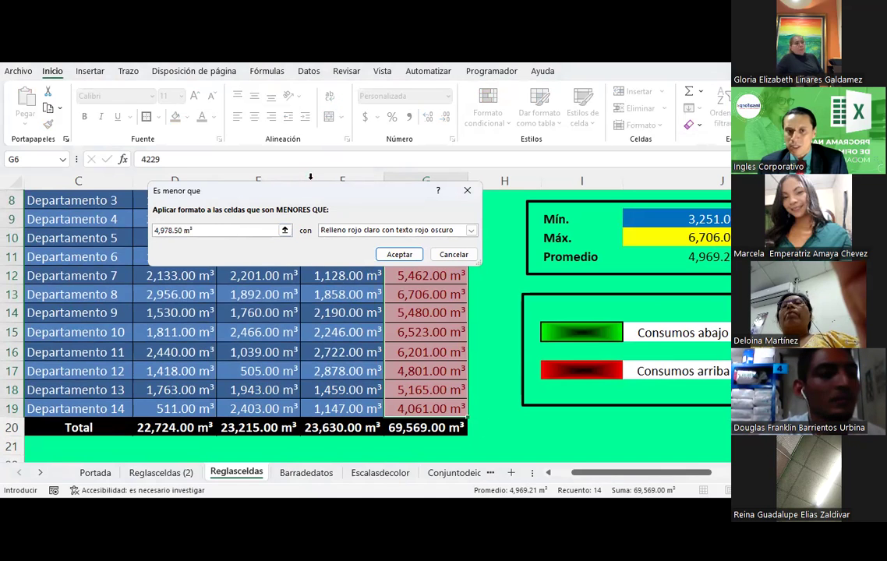
drag(310, 190, 228, 267)
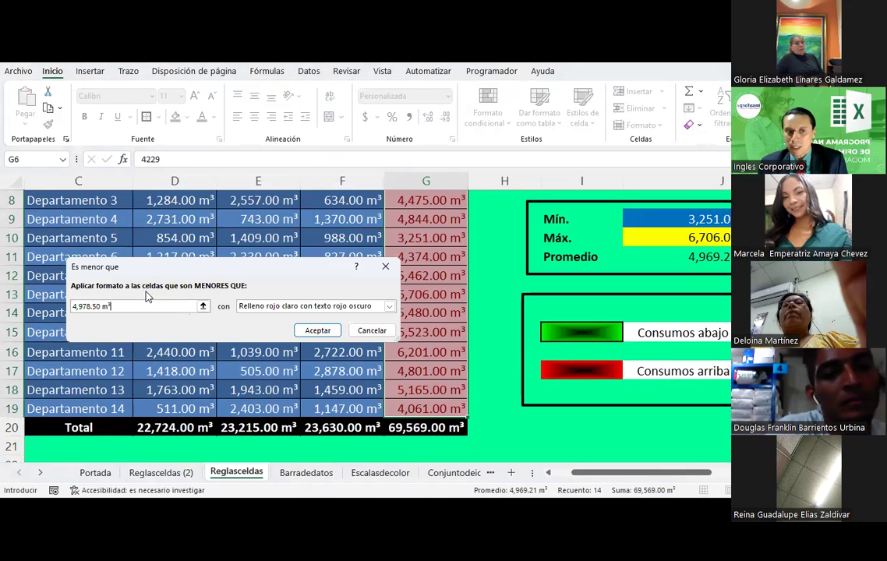
key(BackSpace)
click(203, 306)
click(711, 258)
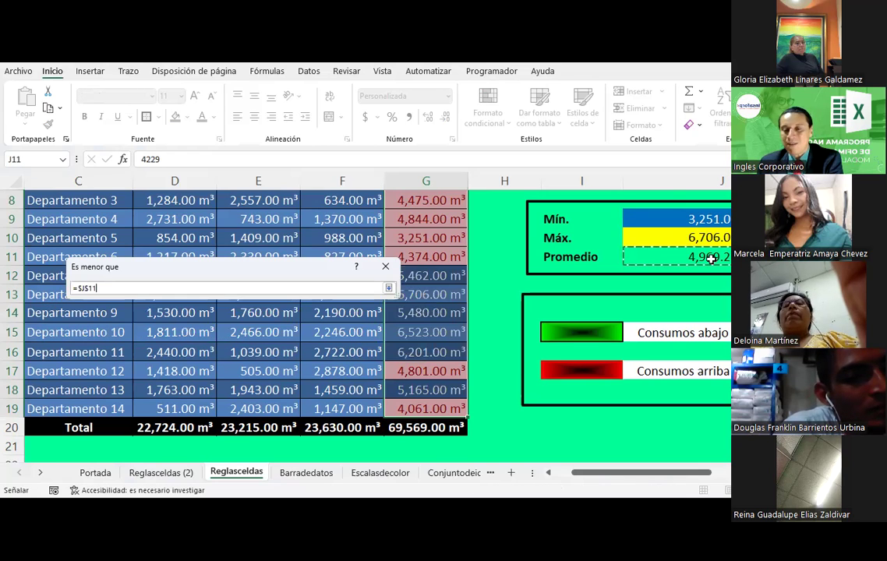
click(388, 288)
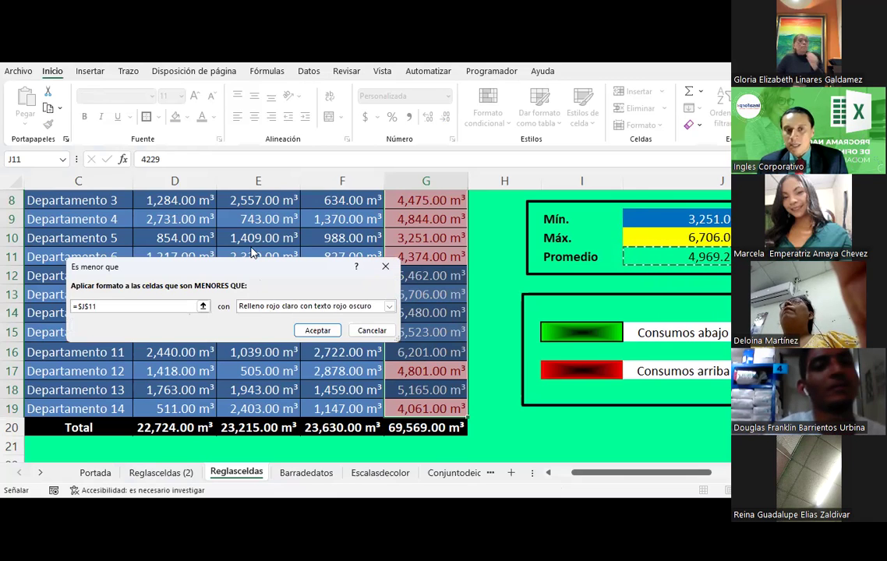
Step: Choose a custom format for the less-than rule
drag(148, 267, 139, 182)
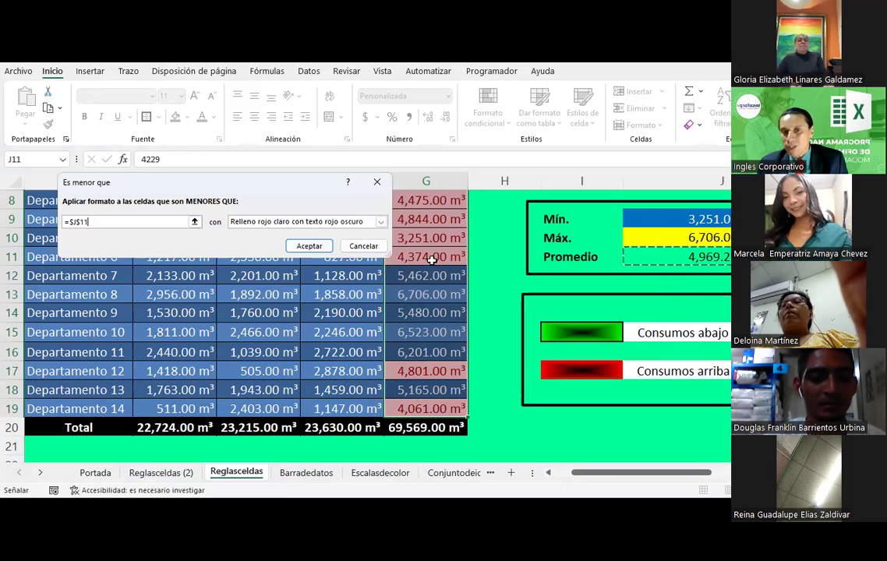
click(381, 222)
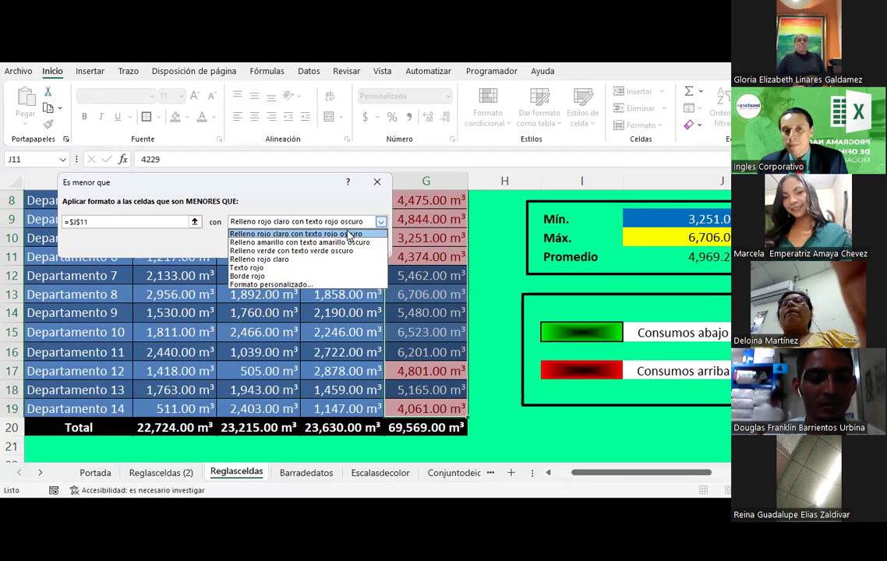
click(296, 286)
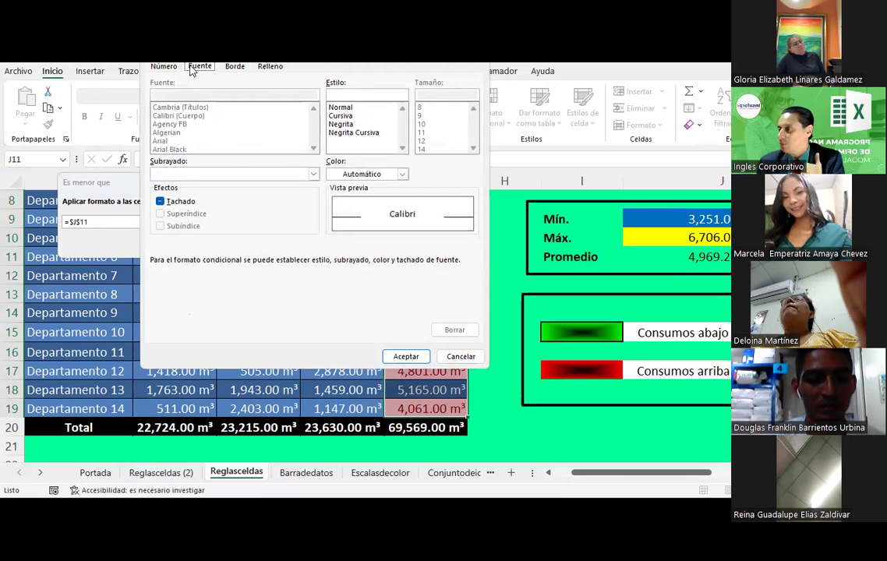
Step: Make the highlighted text bold white and add a black outline border
click(341, 125)
click(371, 175)
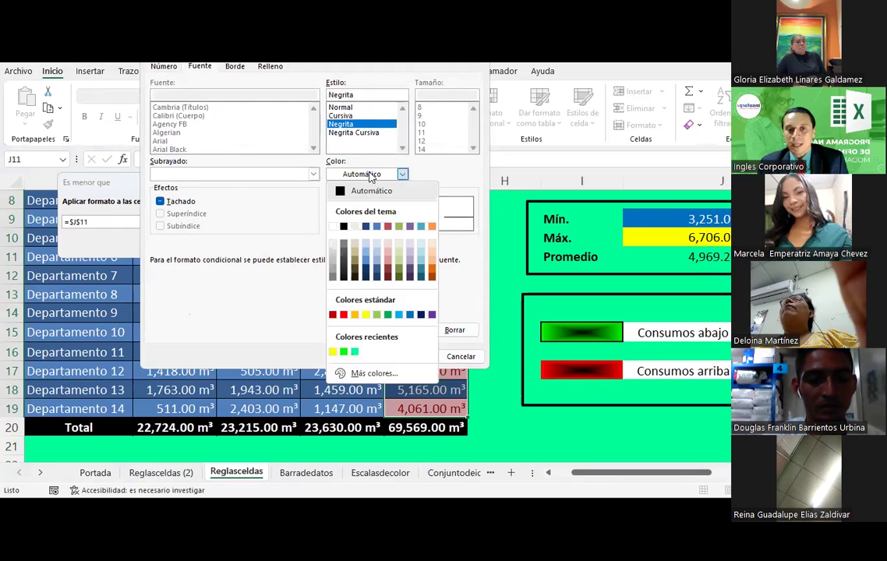
click(333, 227)
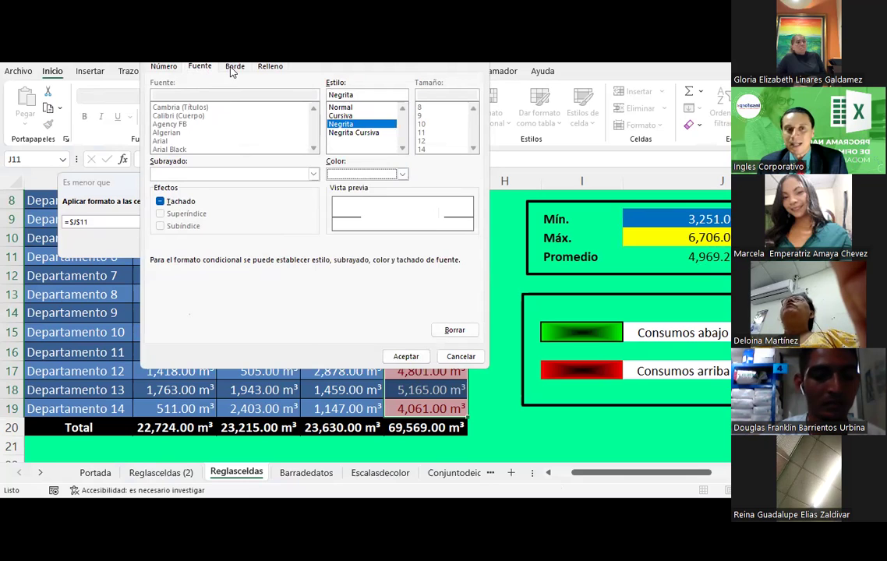
click(234, 67)
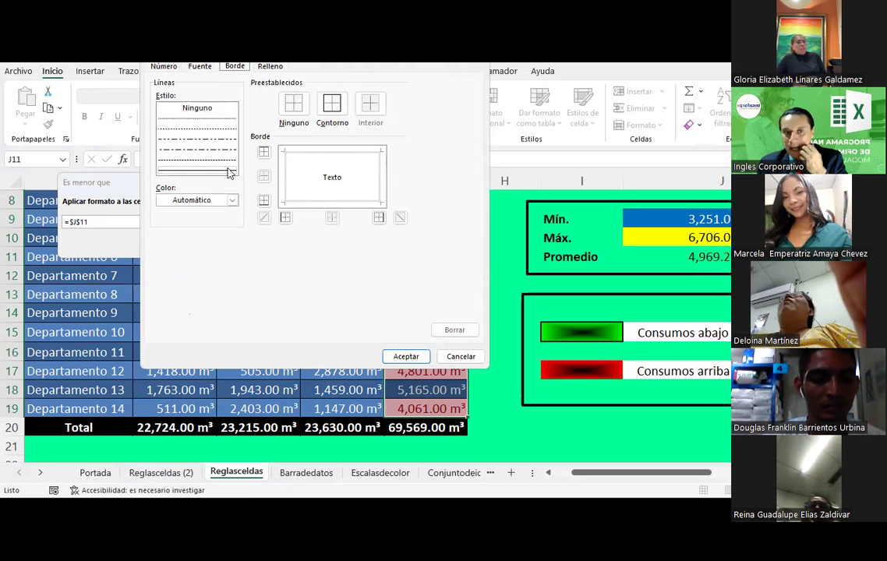
click(232, 200)
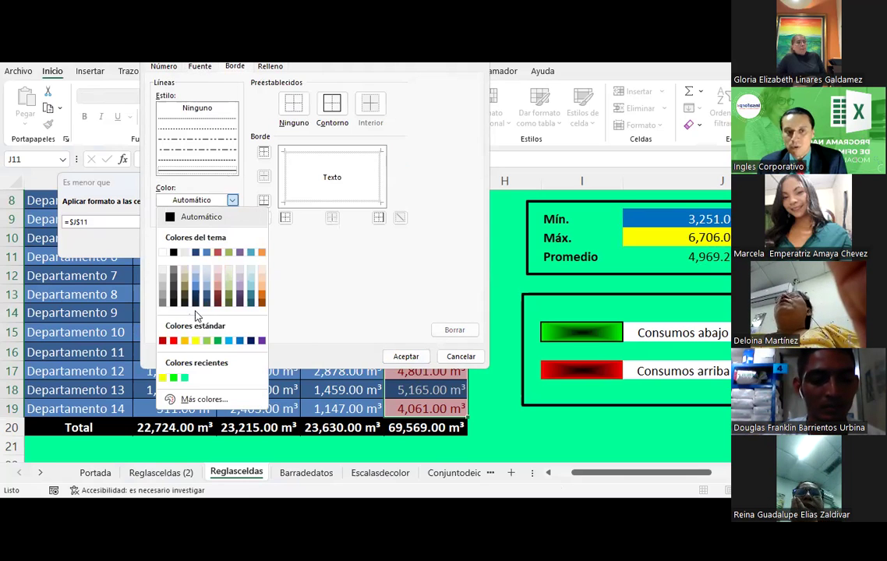
click(173, 253)
click(330, 109)
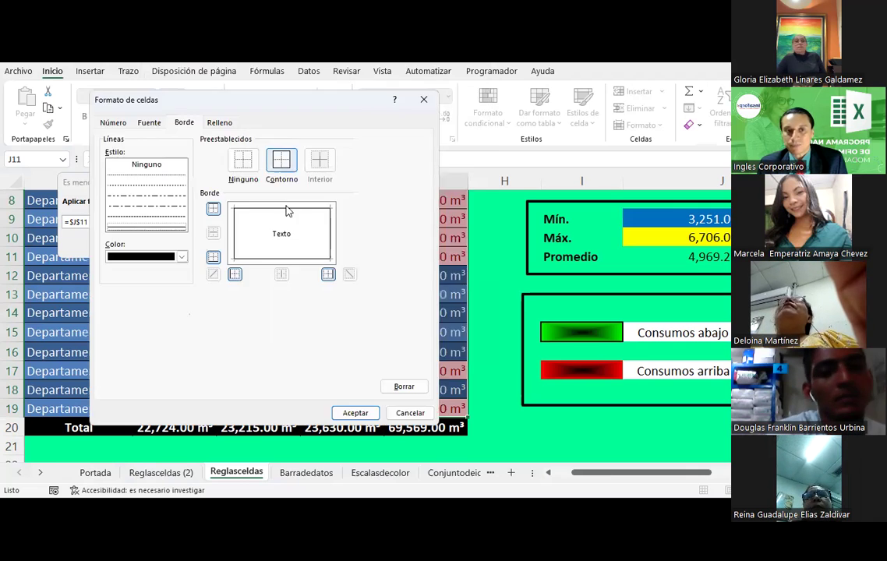
Step: Fill highlighted cells with a black-to-green centre gradient and confirm the format
click(218, 123)
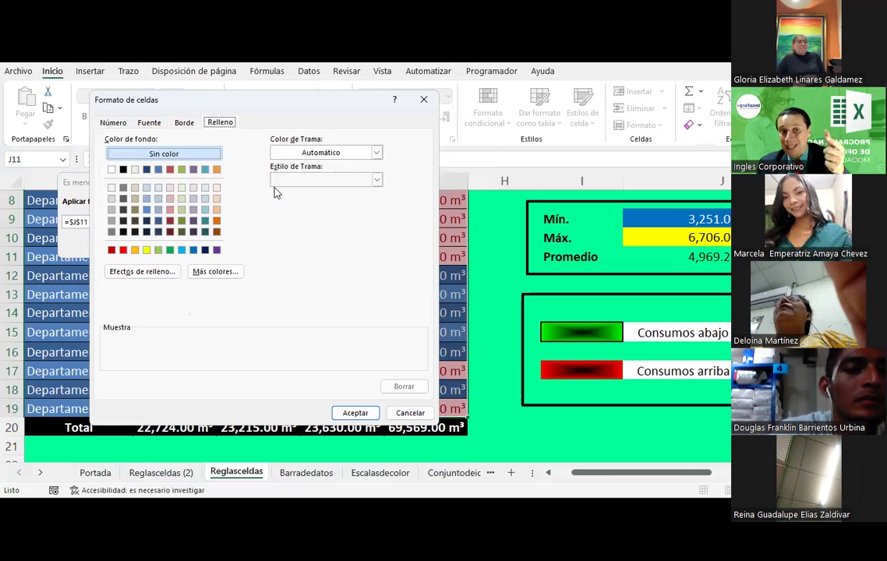
click(143, 273)
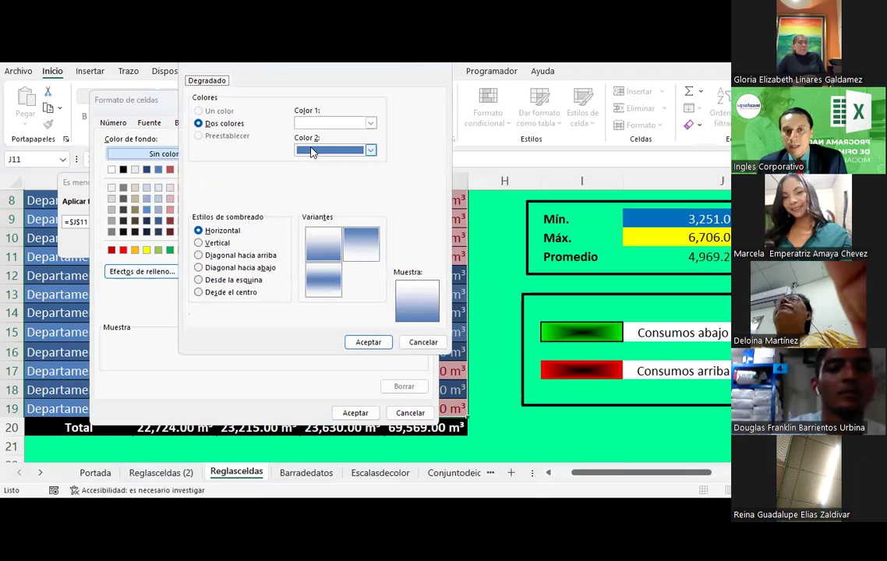
click(303, 151)
click(311, 149)
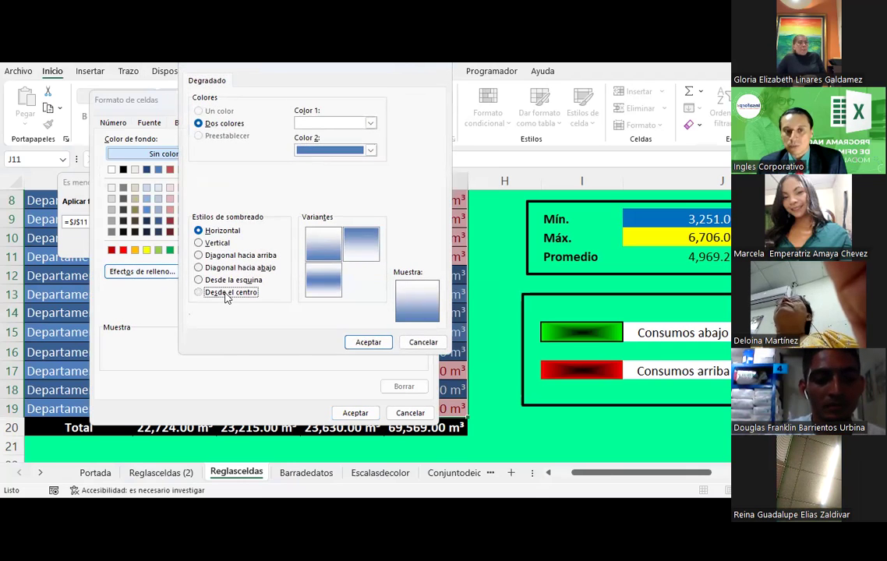
click(229, 292)
click(326, 152)
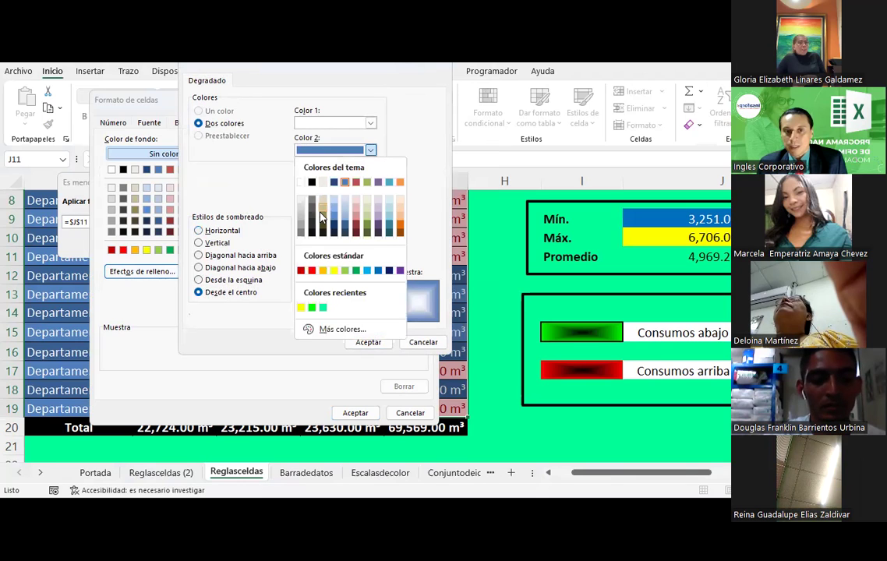
click(312, 308)
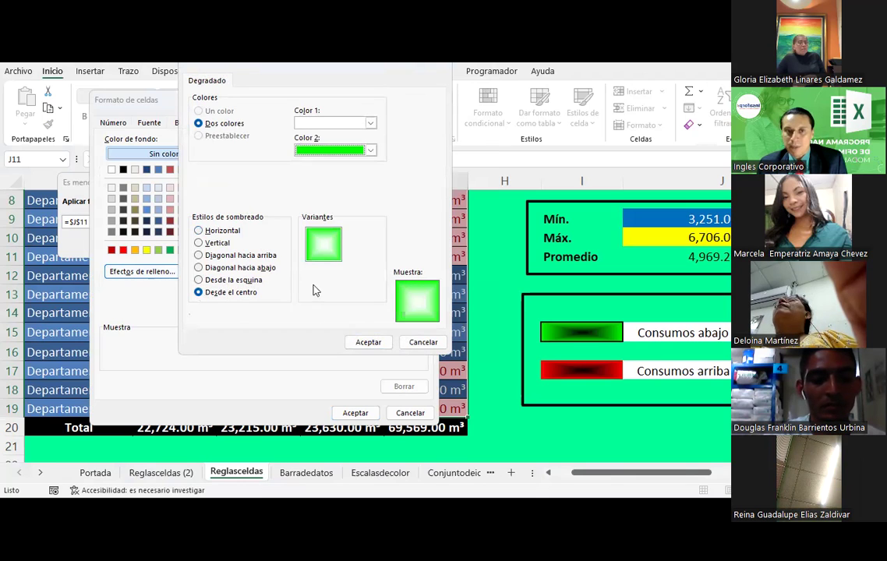
click(313, 125)
click(312, 155)
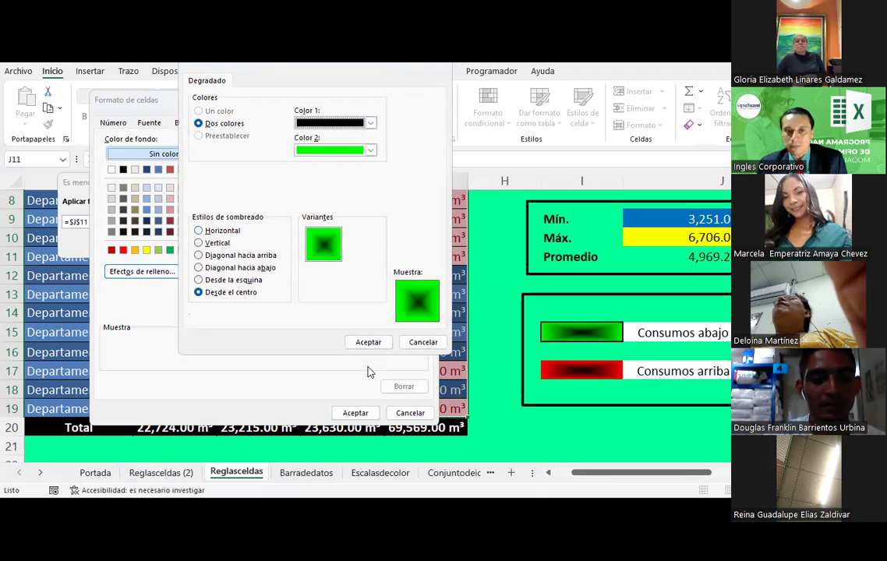
click(366, 342)
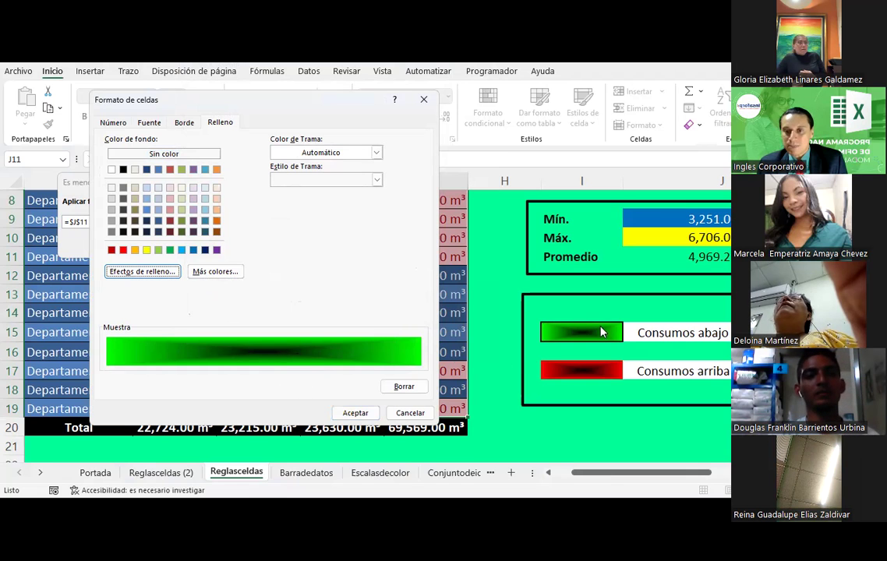
click(356, 412)
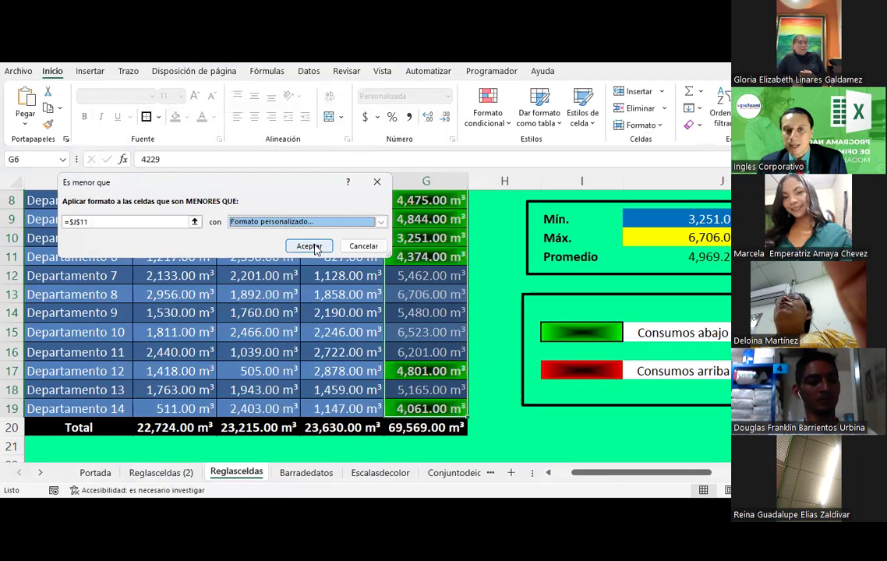
Step: Apply the below-average rule to the TOTAL column
click(315, 247)
click(327, 332)
scroll(328, 327, up, 1)
scroll(328, 326, up, 1)
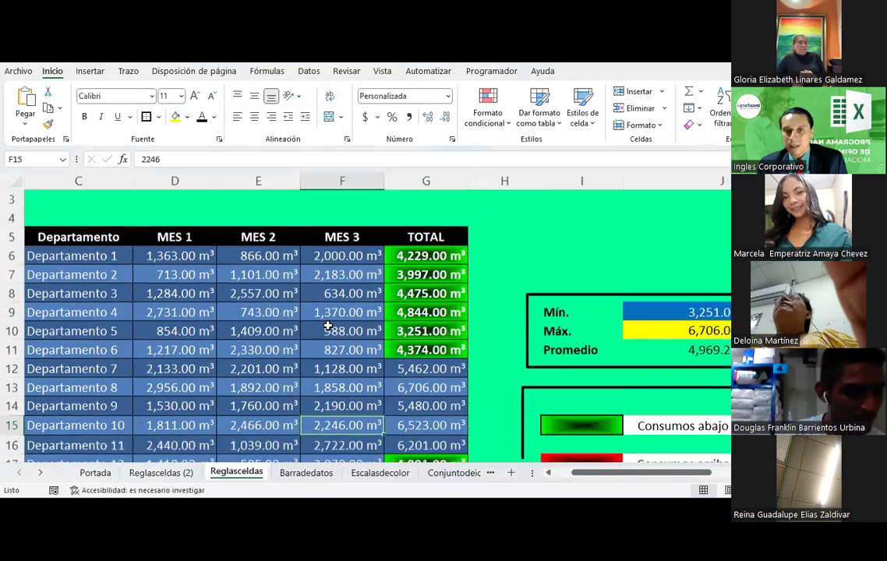
scroll(328, 326, down, 1)
Step: Check green totals like 3,251, 4,801 and 4,061, the legend and J11, then select G6:G19
click(409, 219)
click(410, 237)
click(410, 256)
click(410, 275)
click(412, 294)
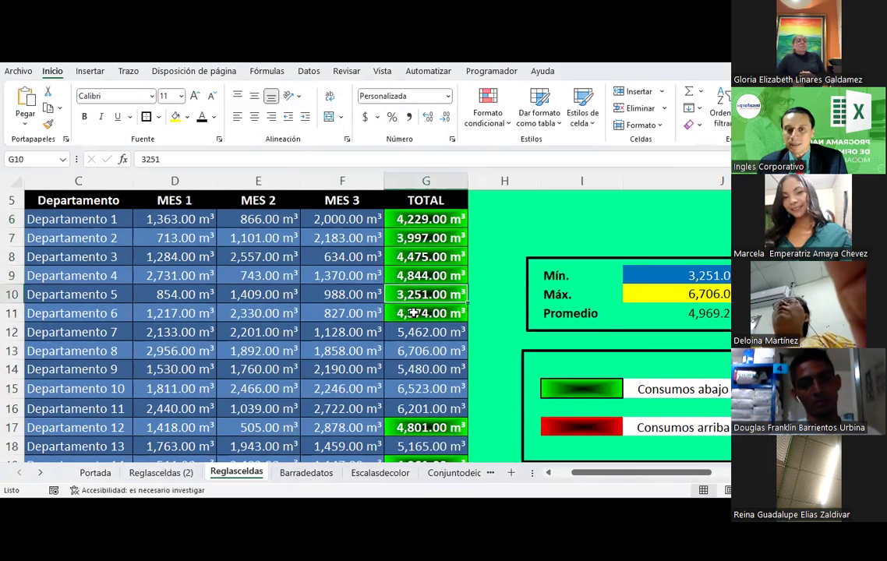
click(414, 313)
scroll(414, 313, down, 1)
click(405, 372)
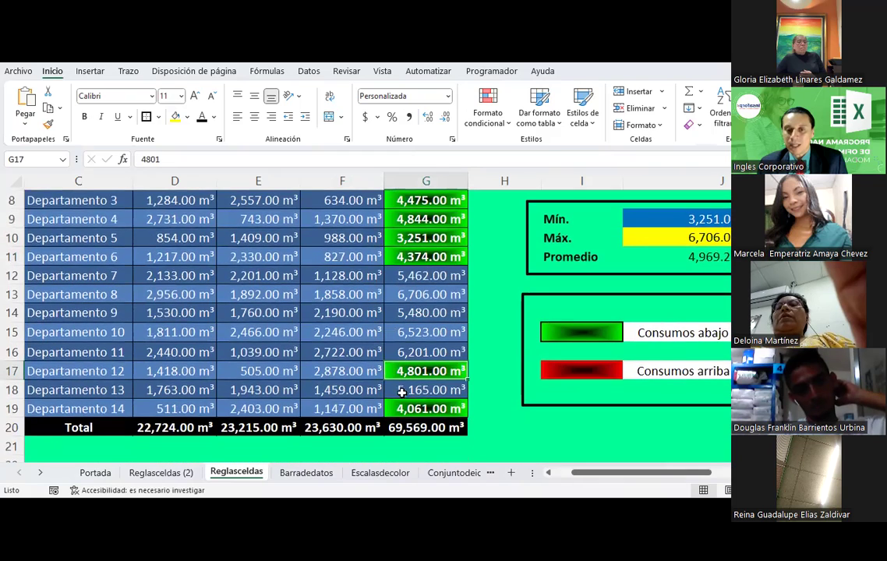
click(406, 408)
scroll(421, 314, up, 2)
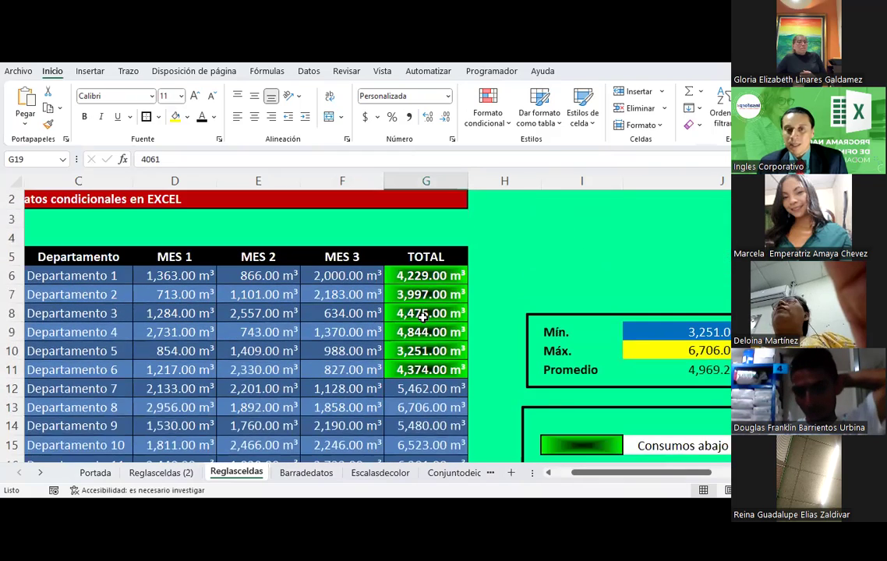
click(416, 276)
scroll(425, 258, down, 1)
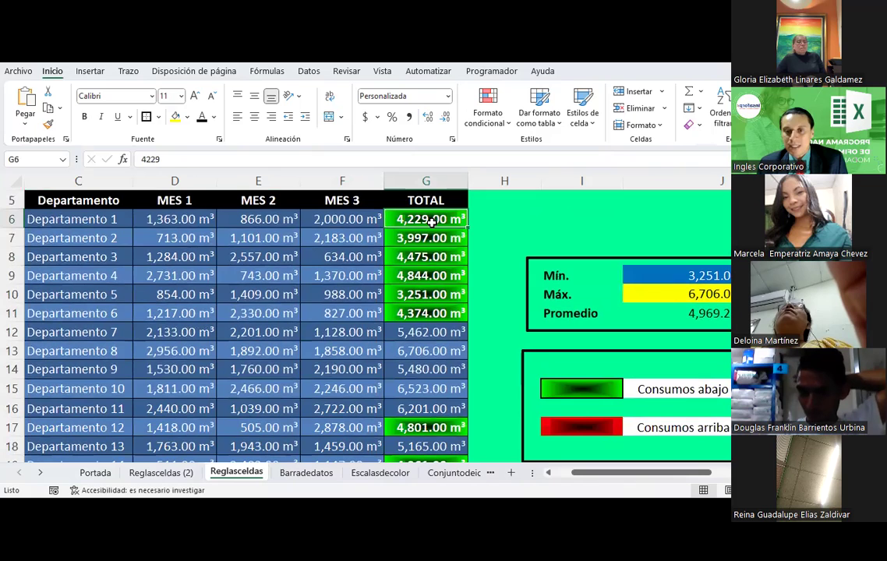
click(606, 390)
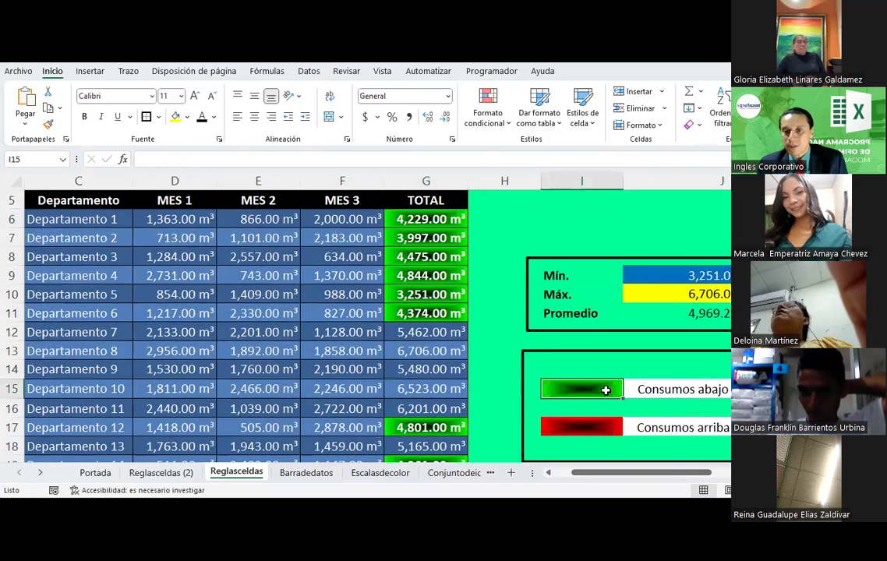
click(685, 389)
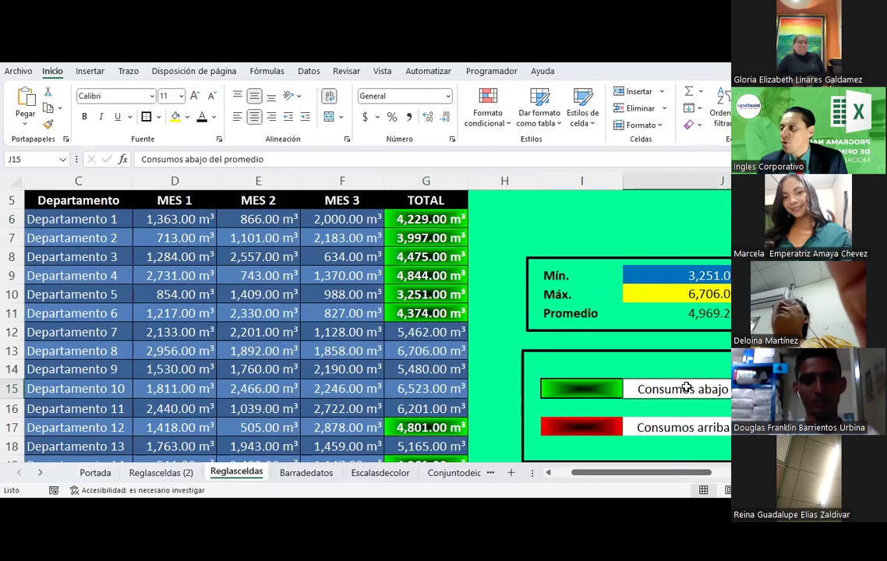
click(670, 313)
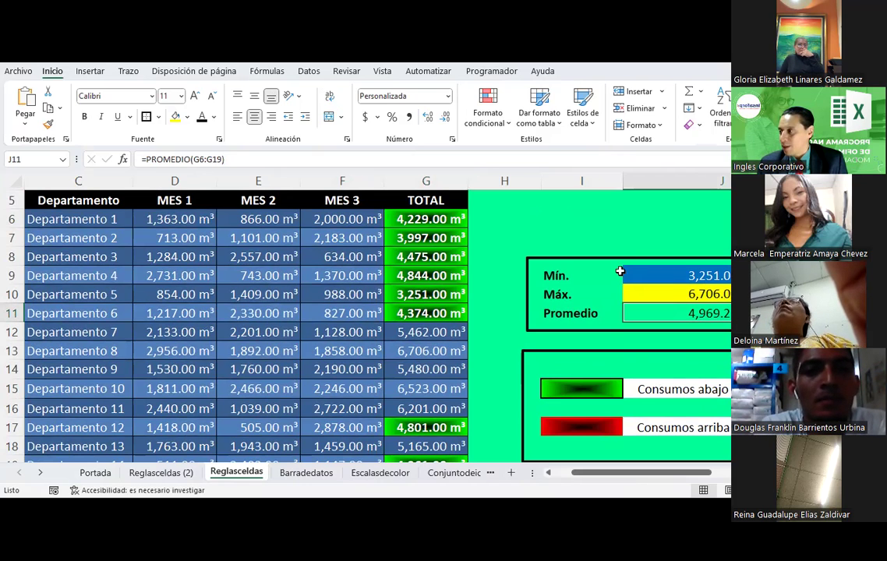
click(422, 233)
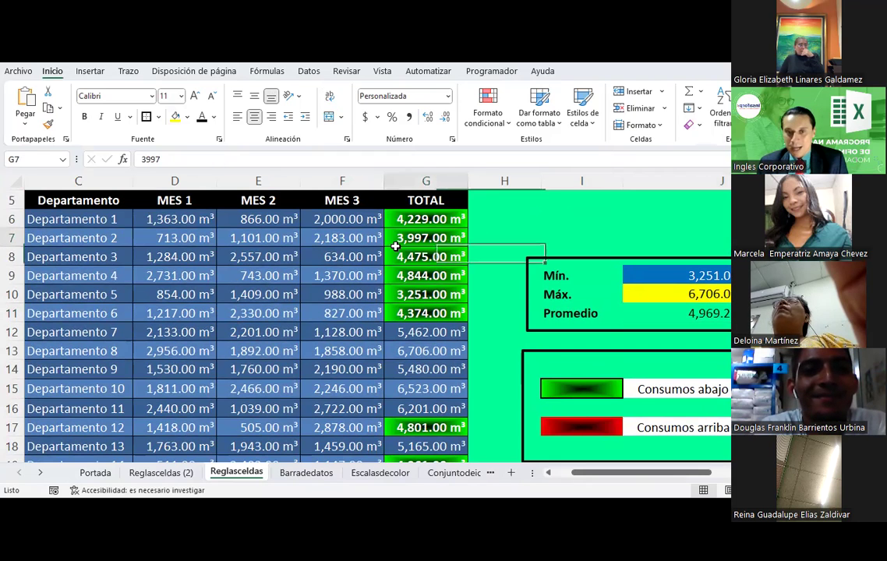
drag(422, 220, 440, 416)
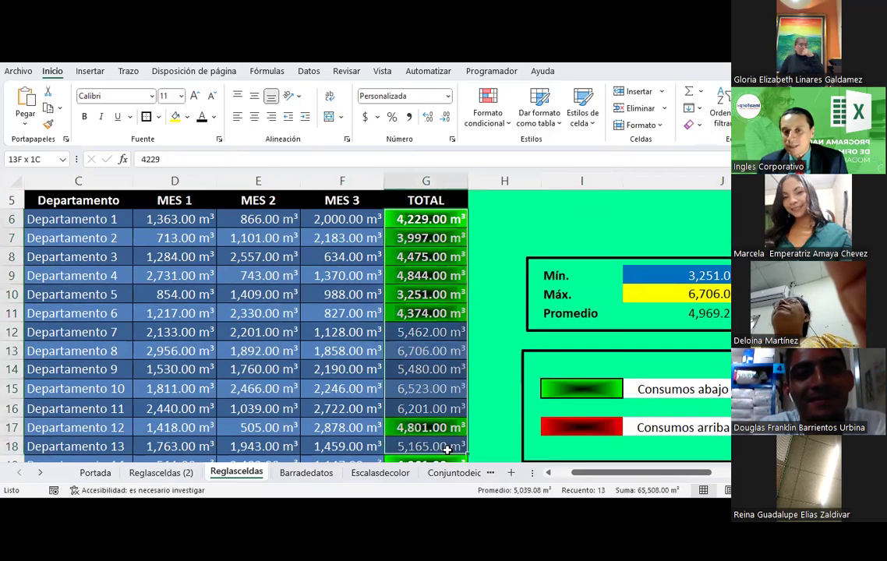
Step: Start a greater-than highlight rule on the TOTAL values with =$J$11 as threshold
click(489, 113)
mouse_move(546, 151)
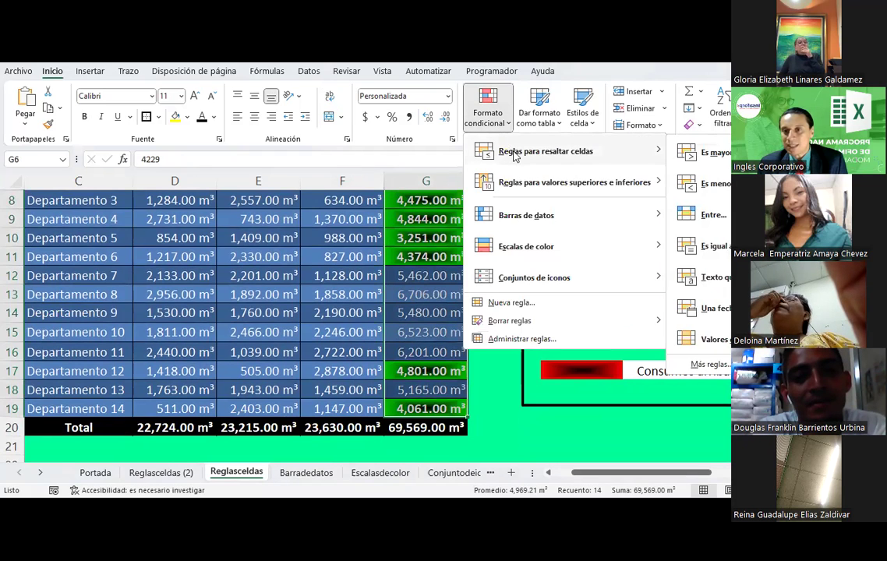
click(724, 164)
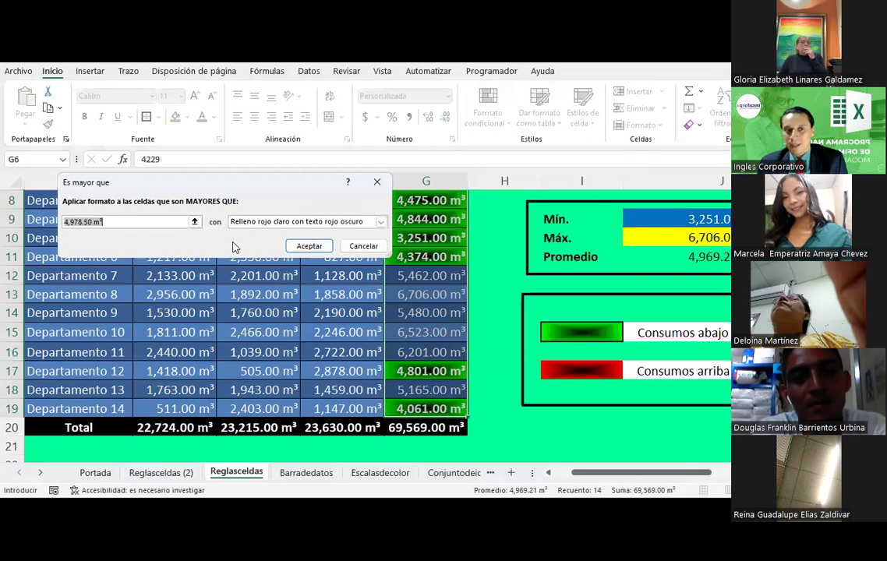
click(131, 221)
triple_click(131, 222)
key(BackSpace)
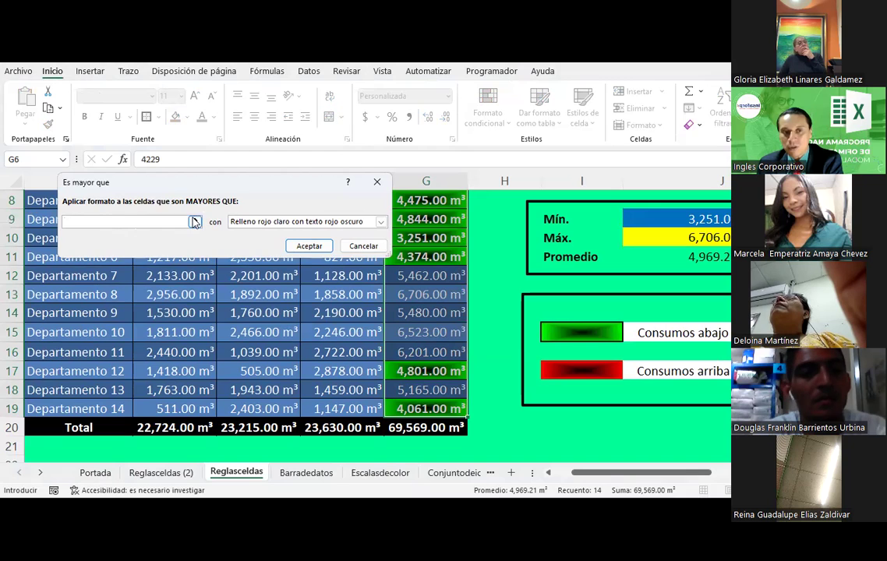
click(195, 222)
click(686, 257)
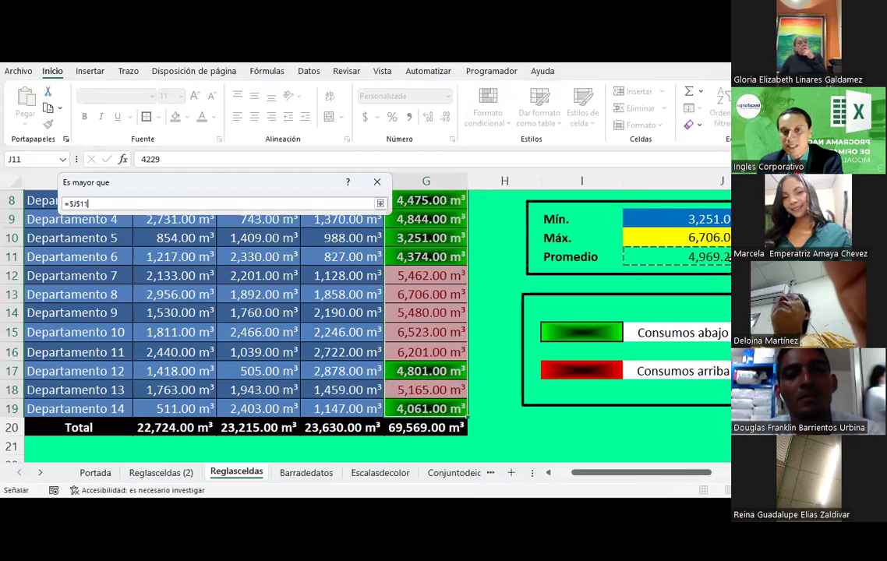
key(Return)
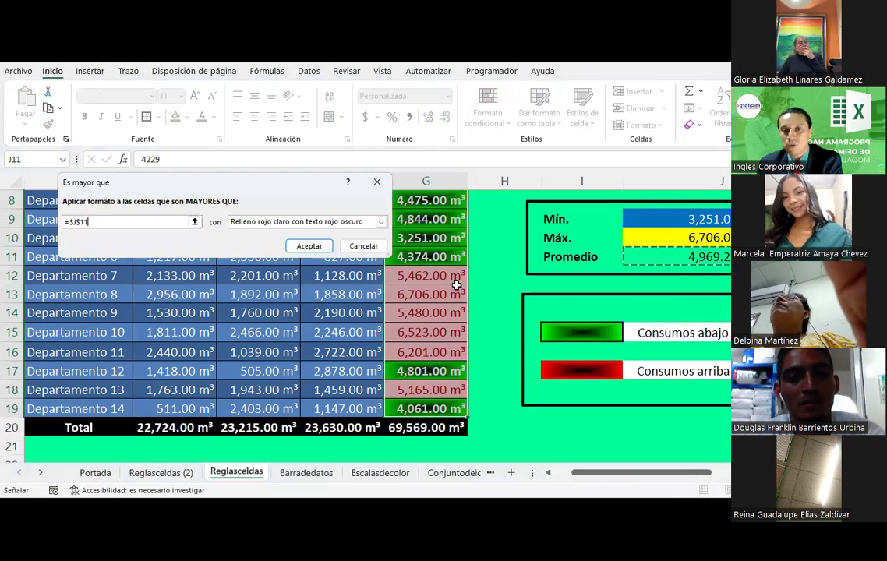
Step: Give the rule a custom black-to-red centre gradient fill
click(382, 222)
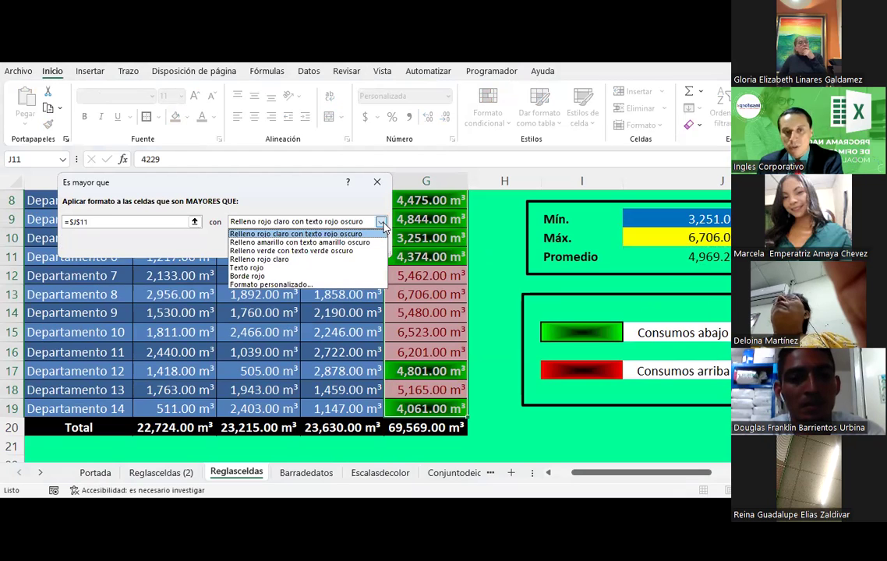
click(269, 285)
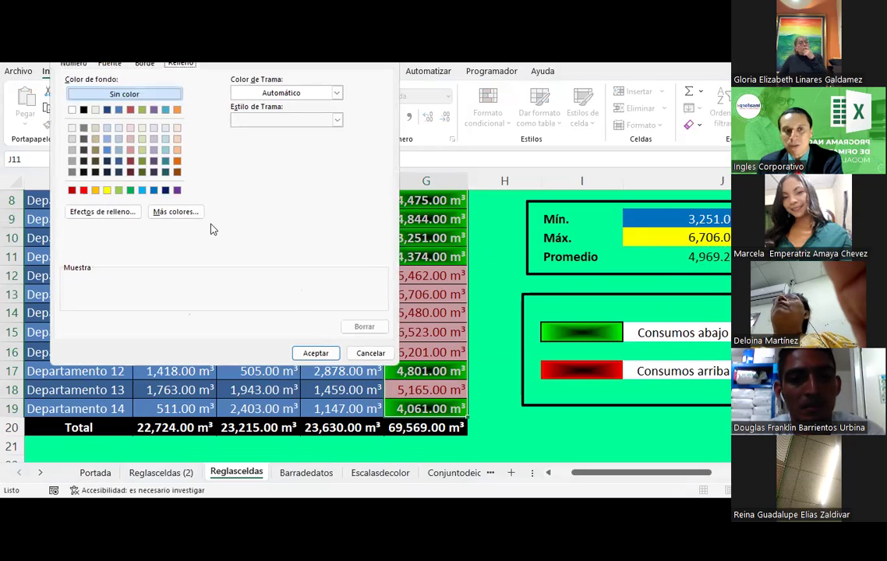
click(109, 213)
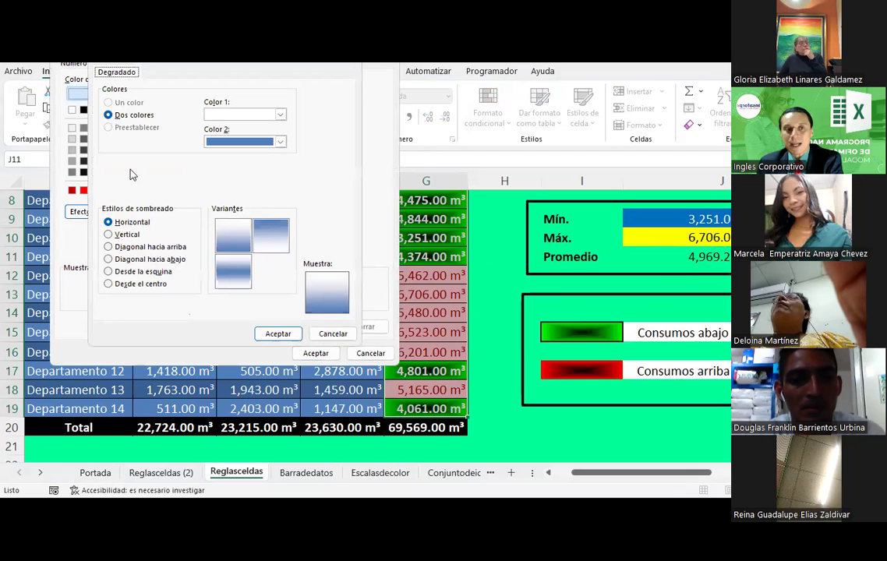
click(132, 284)
click(281, 142)
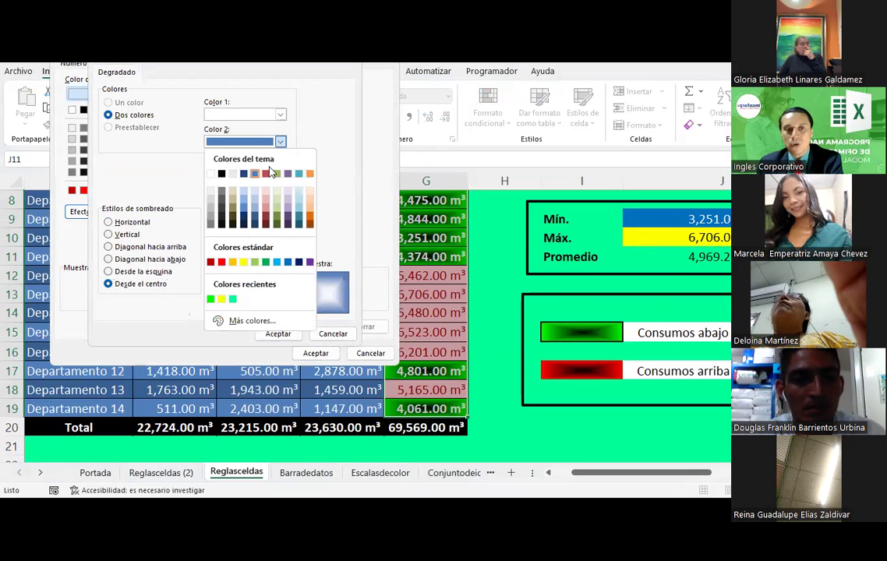
click(222, 263)
click(269, 115)
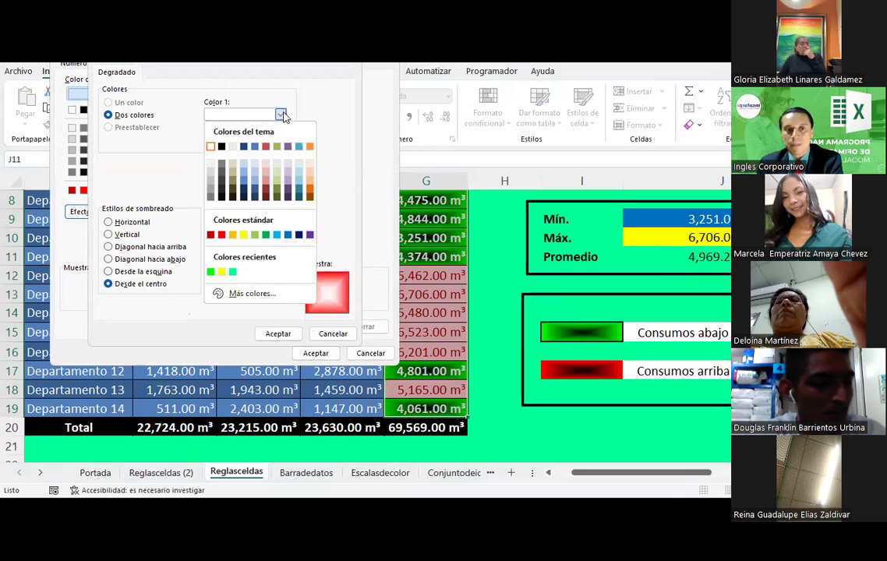
click(222, 145)
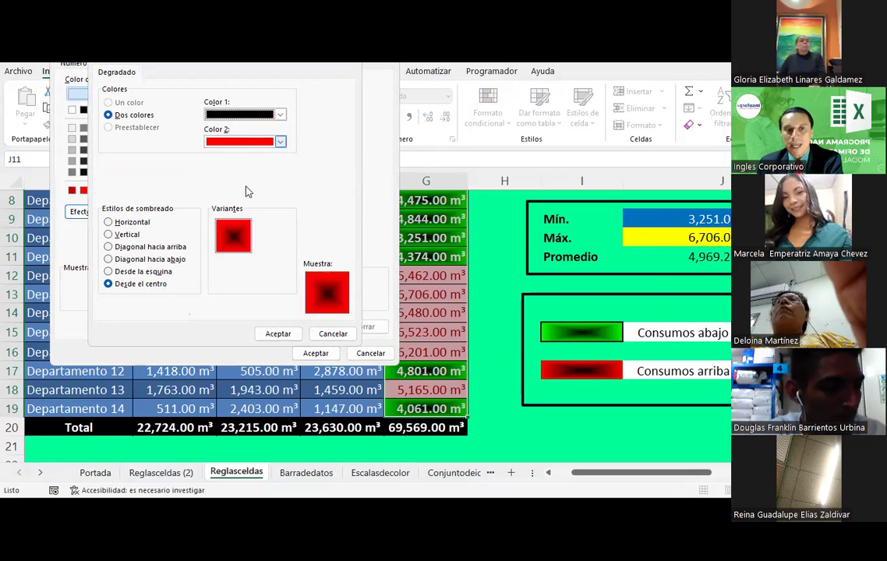
click(274, 334)
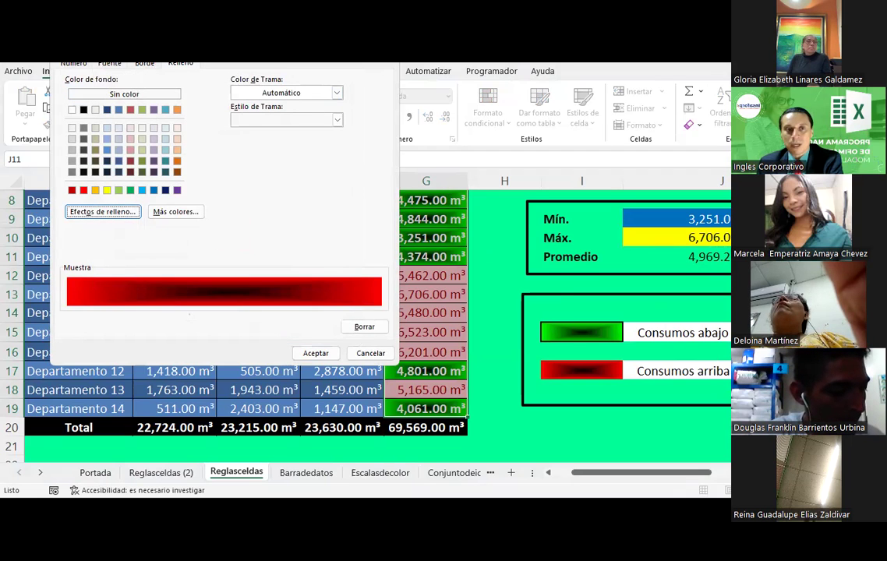
Step: Add a dark orange-brown outline and bold white text, then apply the above-average rule
click(139, 145)
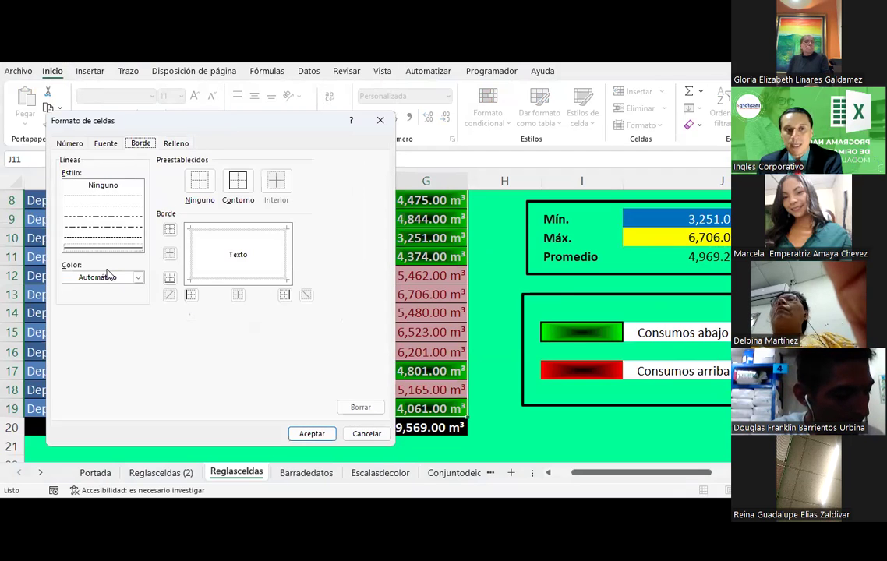
click(138, 278)
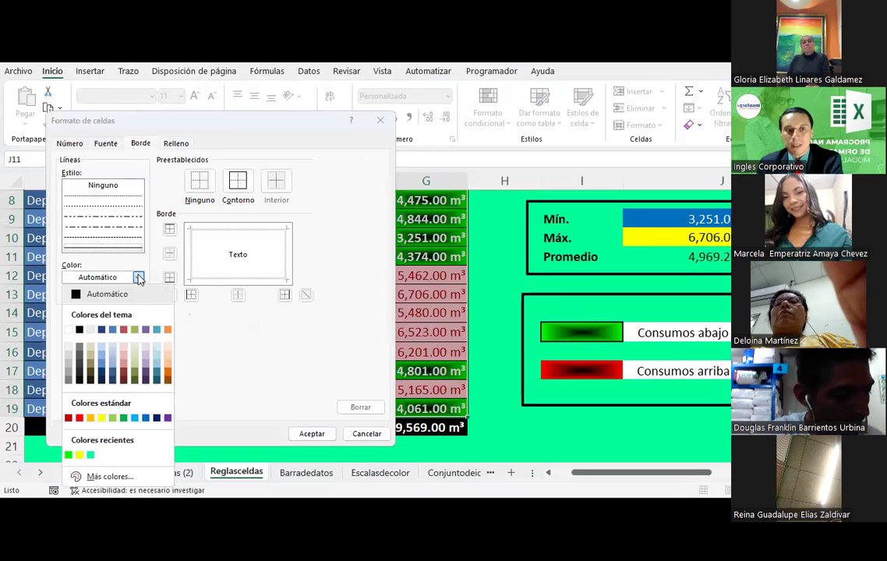
click(168, 375)
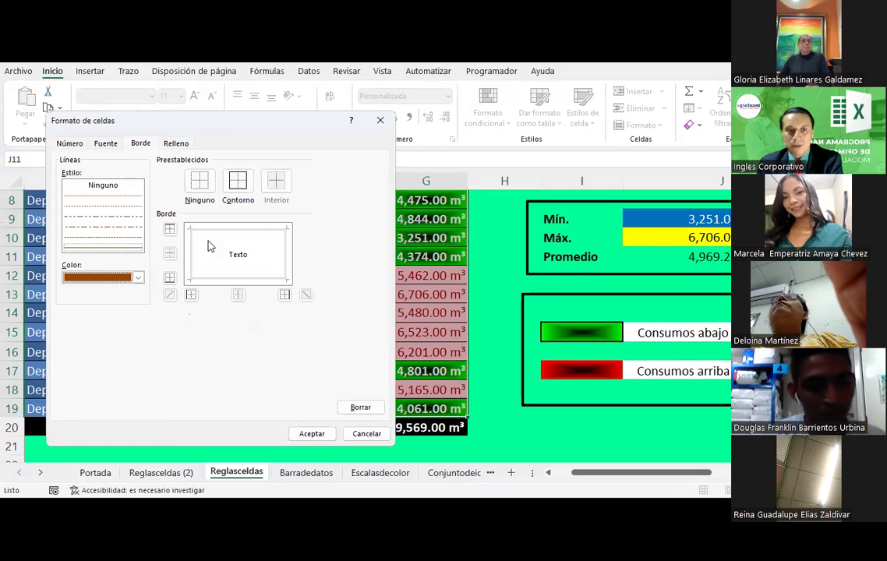
click(239, 186)
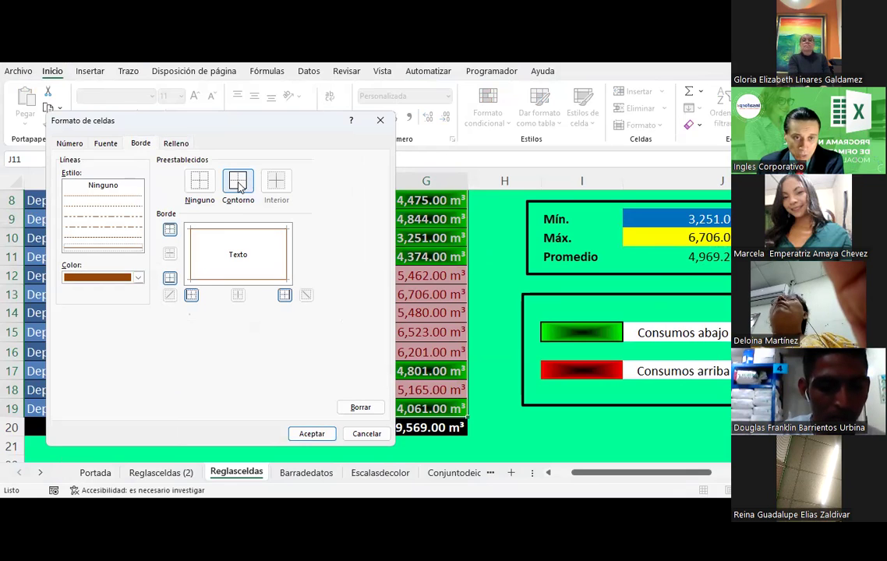
click(106, 145)
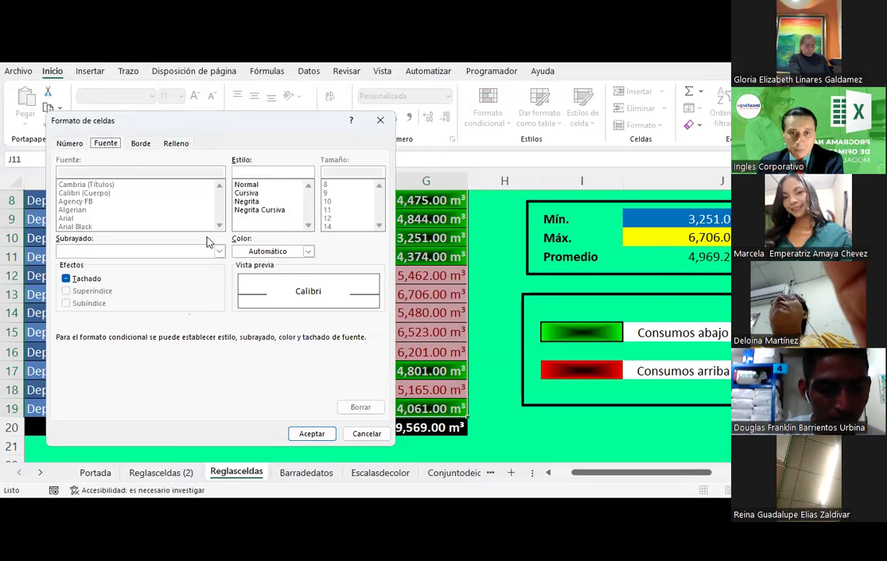
click(248, 202)
click(309, 251)
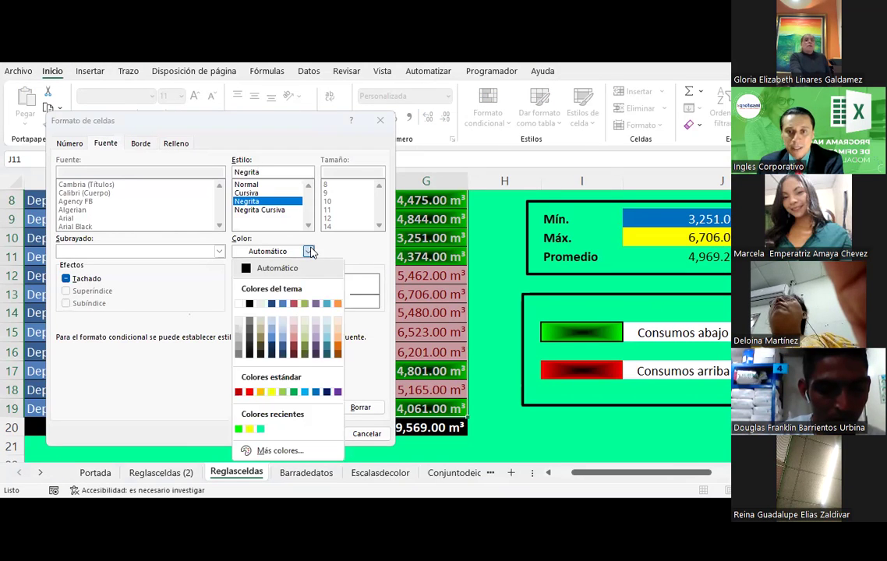
click(238, 310)
click(310, 433)
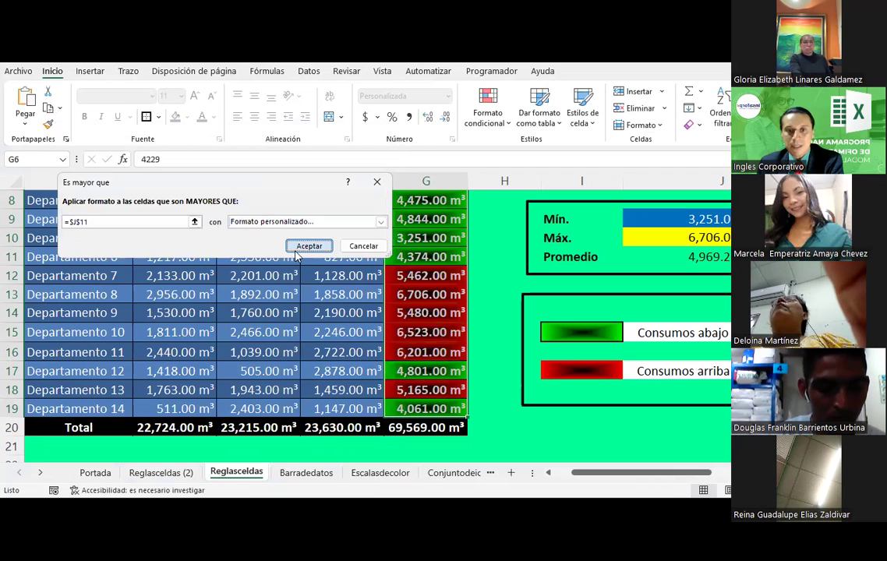
click(308, 246)
click(488, 262)
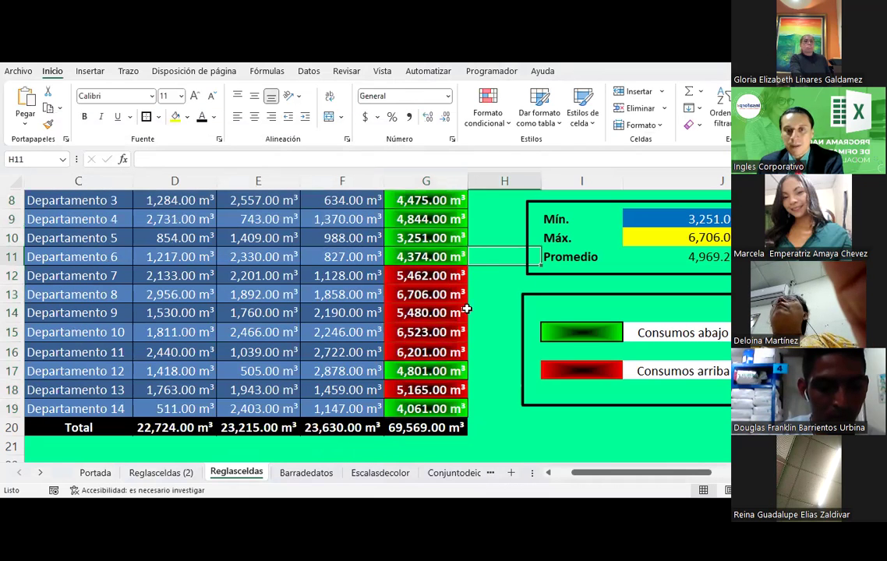
Step: Check the red above-average totals such as 5,480, 5,165 and 5,462
click(426, 276)
click(425, 313)
click(422, 352)
click(422, 390)
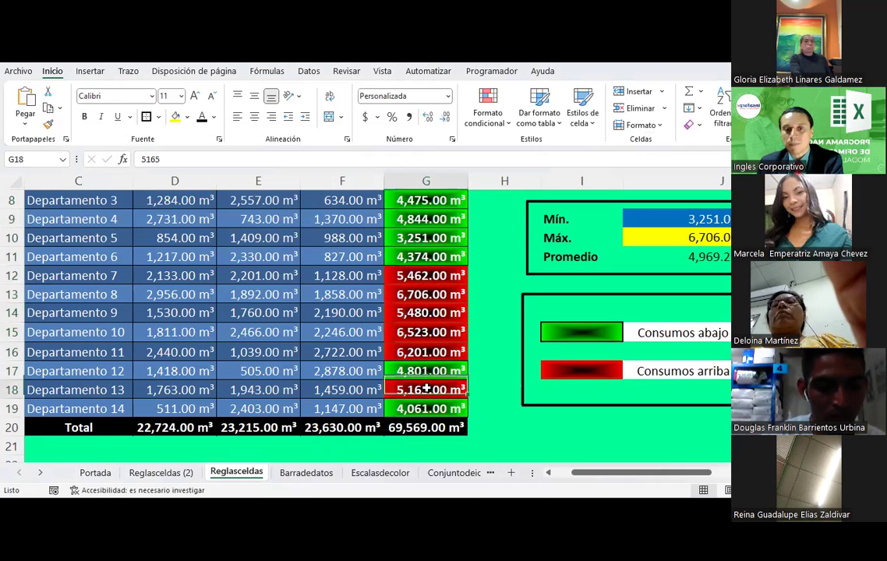
scroll(429, 367, up, 1)
scroll(437, 348, up, 1)
scroll(438, 348, down, 2)
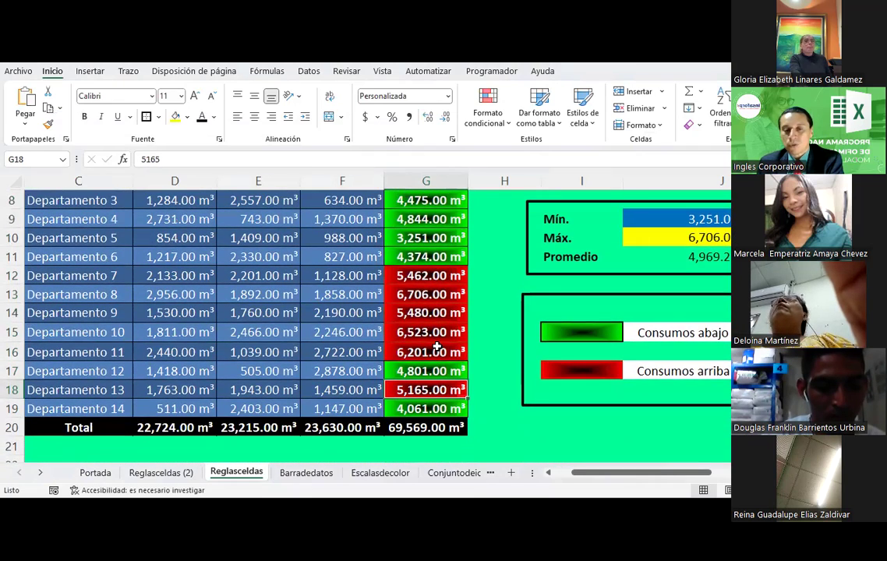
click(424, 275)
Step: Fill the average value cell J11 with orange
click(687, 256)
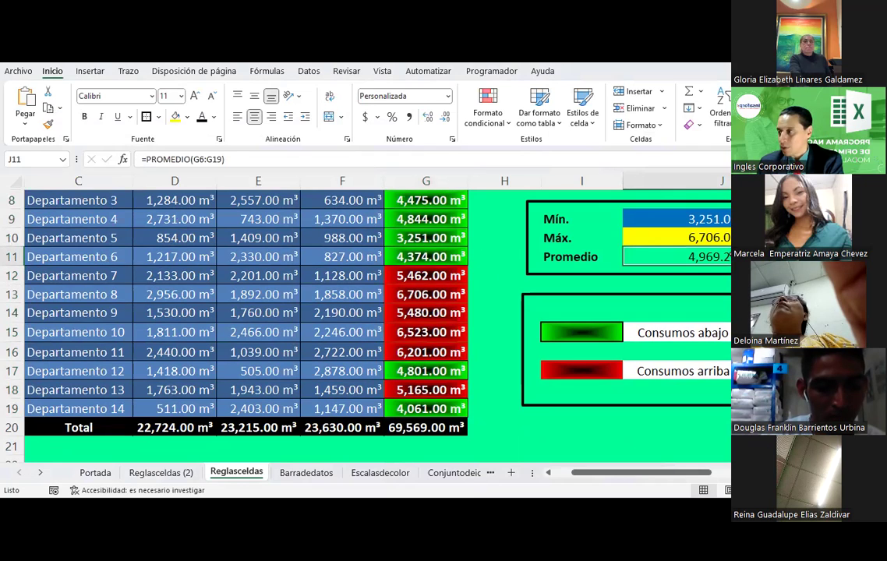
click(187, 117)
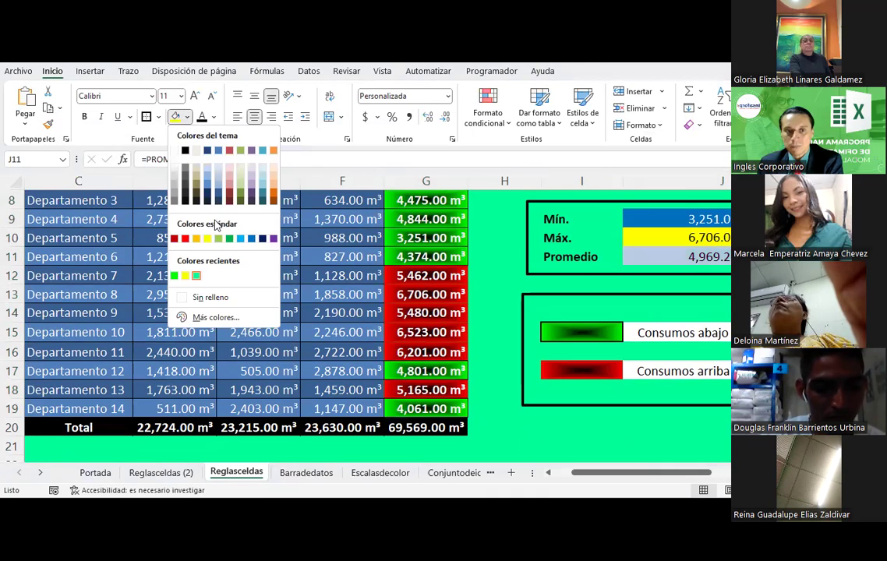
click(271, 195)
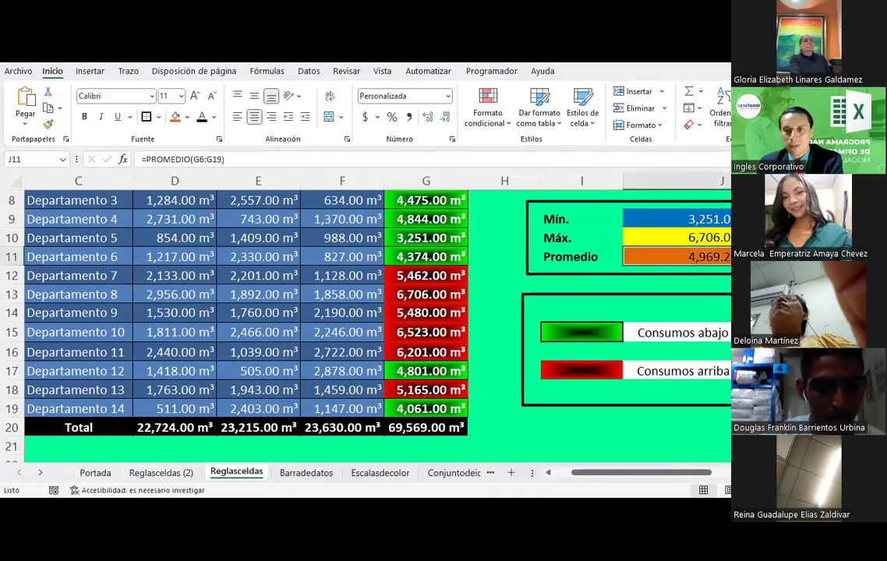
click(706, 291)
click(707, 287)
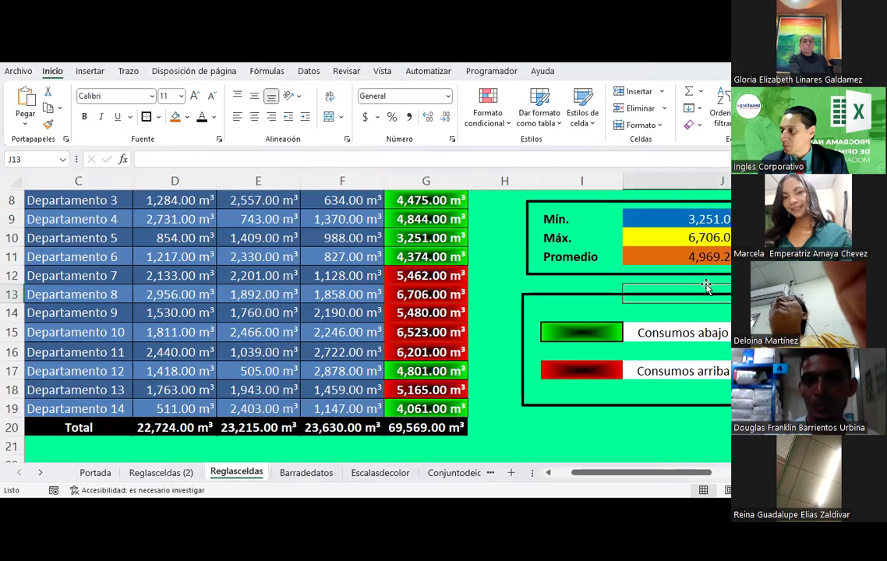
click(425, 352)
click(485, 294)
scroll(485, 293, up, 1)
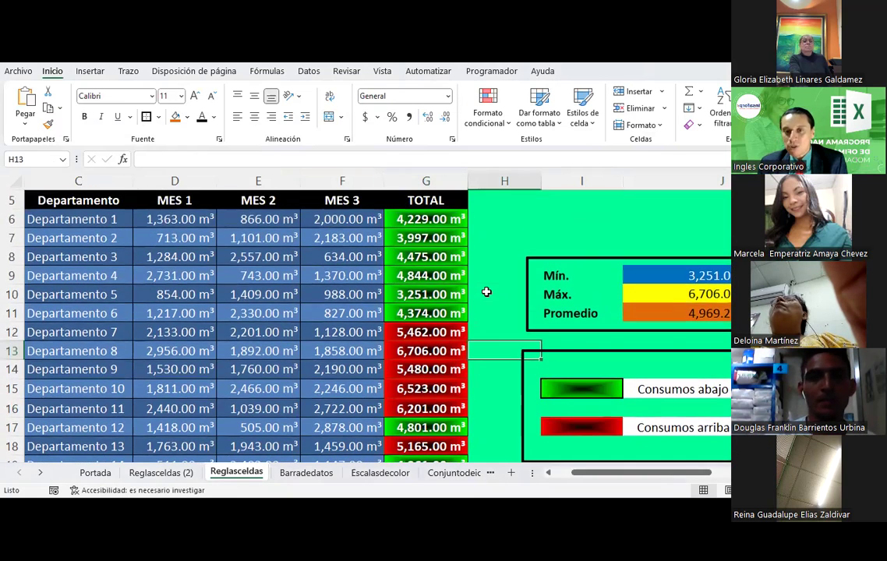
Step: Select the TOTAL values G6:G19 for another conditional formatting rule
click(434, 219)
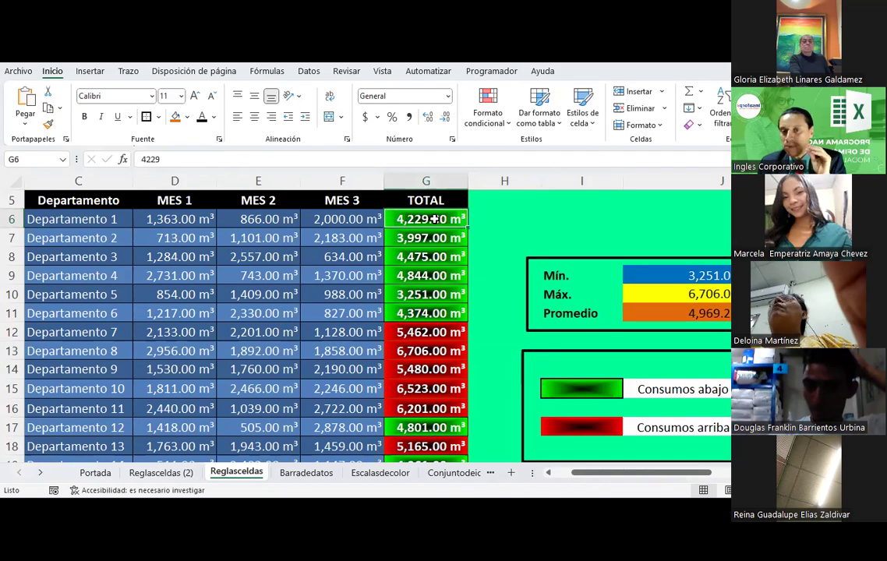
drag(435, 219, 421, 409)
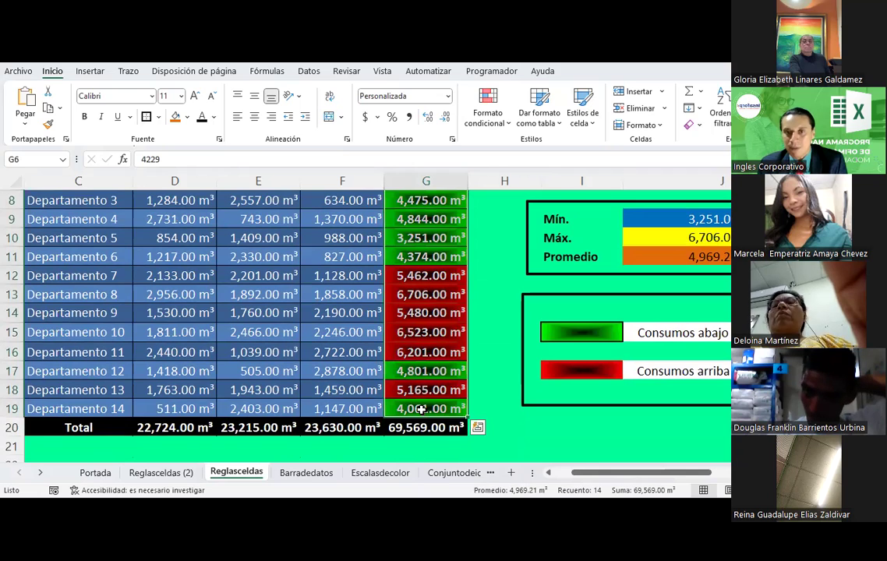
click(490, 117)
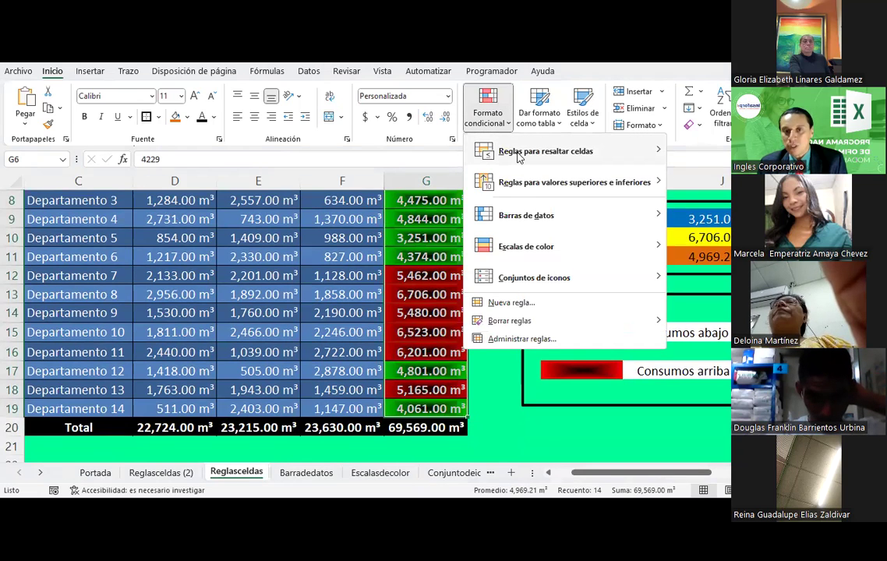
mouse_move(546, 152)
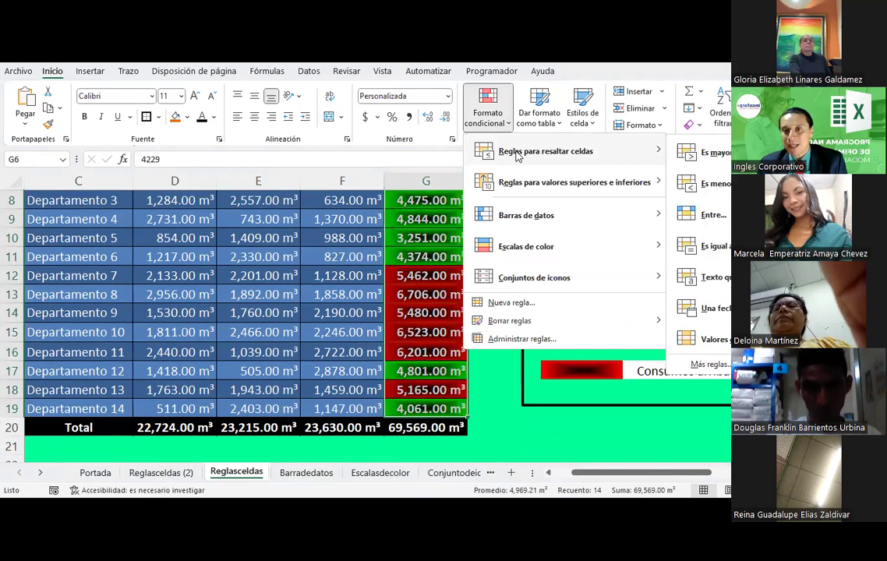
Step: Start an 'Es igual a' rule matching the minimum in J9, choosing Formato personalizado
click(713, 248)
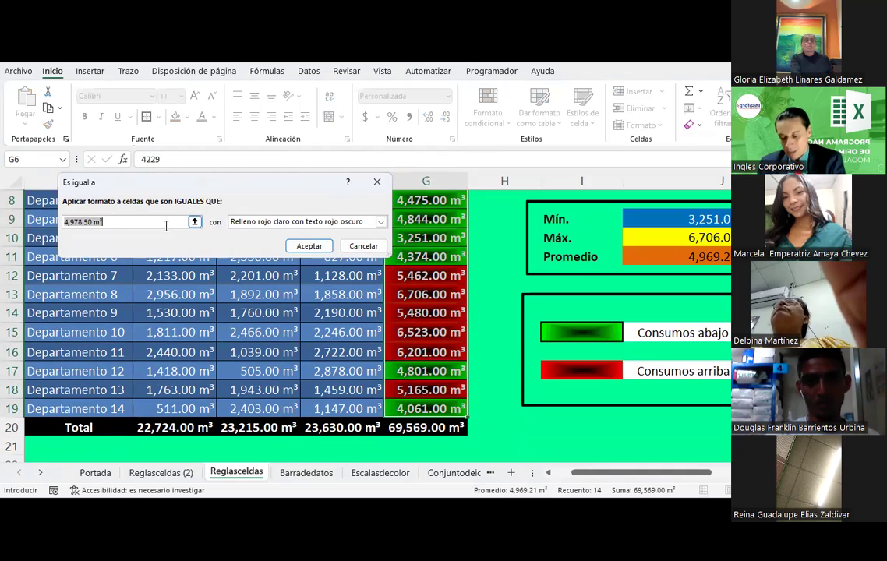
key(Delete)
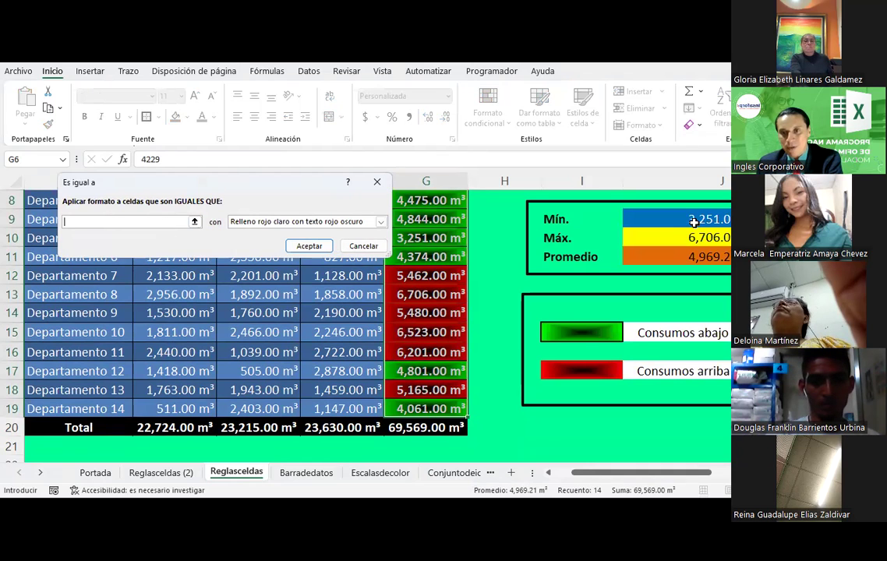
click(694, 222)
click(381, 222)
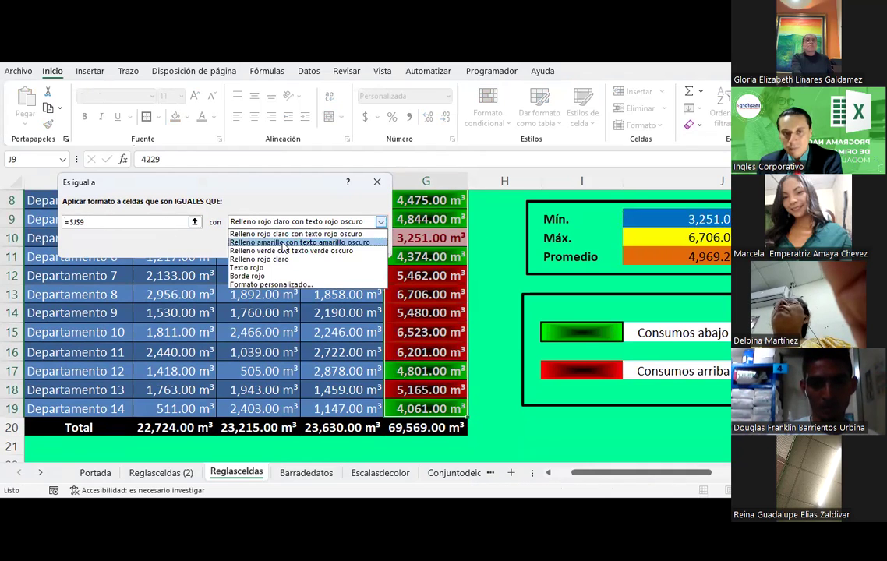
click(252, 285)
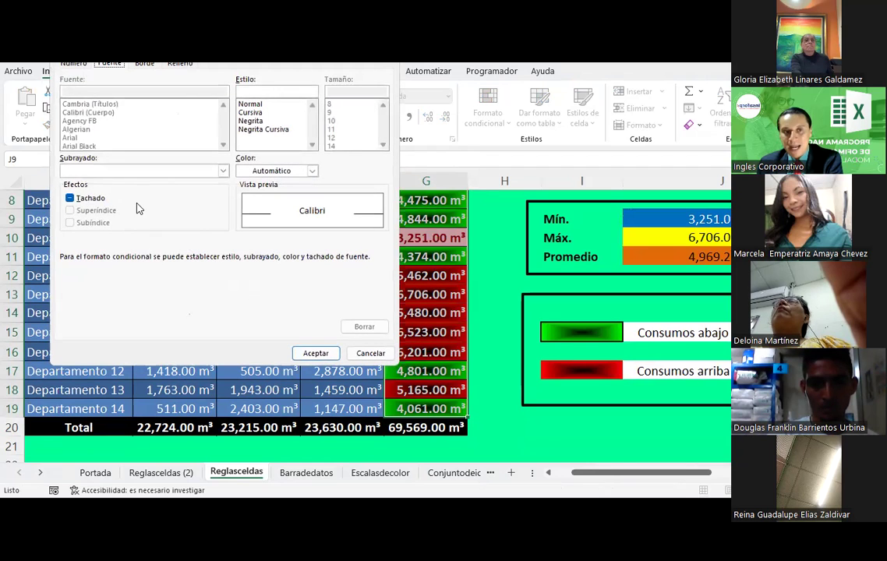
Step: Make the rule's font bold and white
click(251, 121)
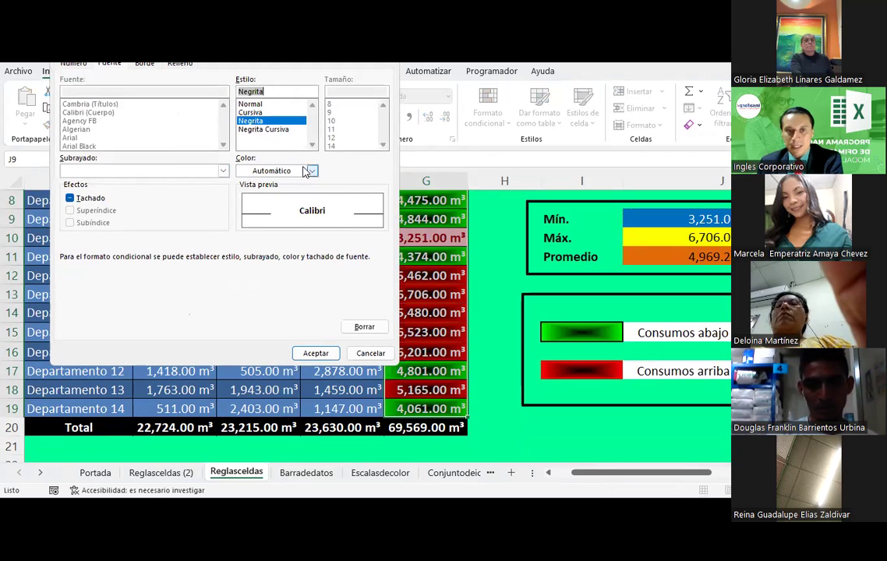
click(312, 170)
click(246, 221)
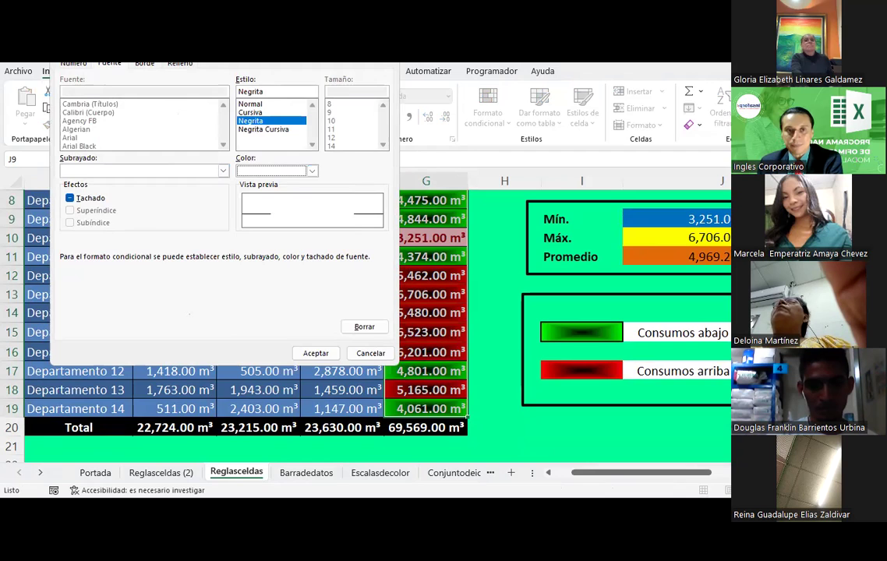
drag(232, 44, 209, 131)
Step: Add an automatic-colour Contorno border and dark blue fill, then apply the minimum rule
click(118, 151)
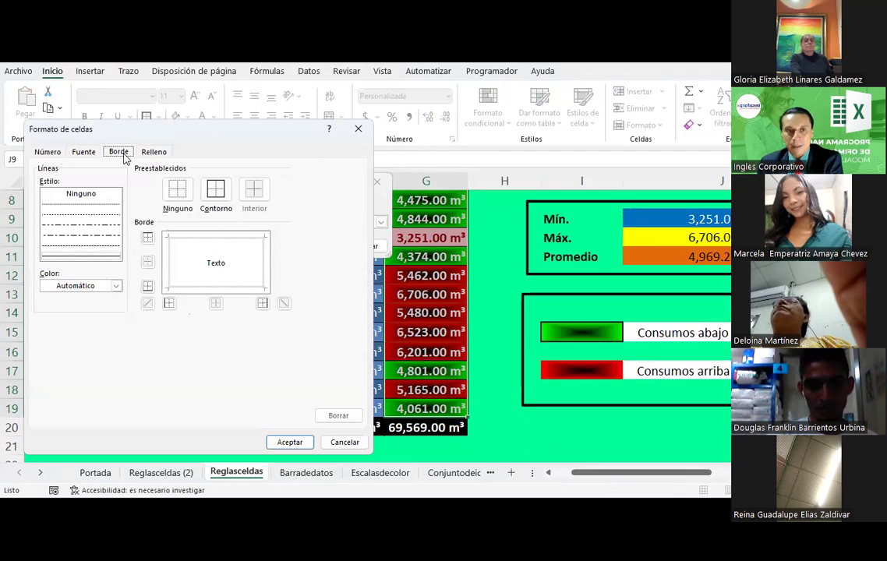
click(117, 286)
click(53, 303)
click(212, 195)
click(154, 151)
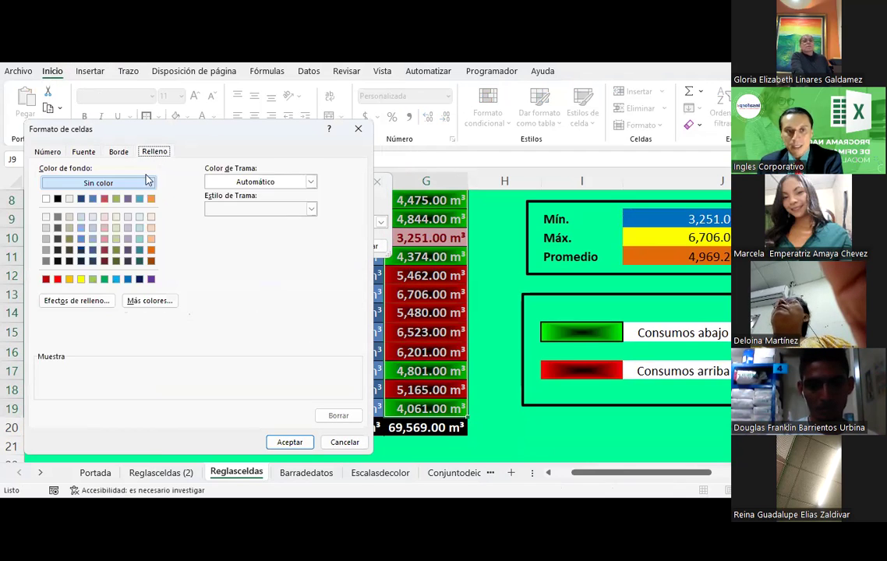
click(128, 280)
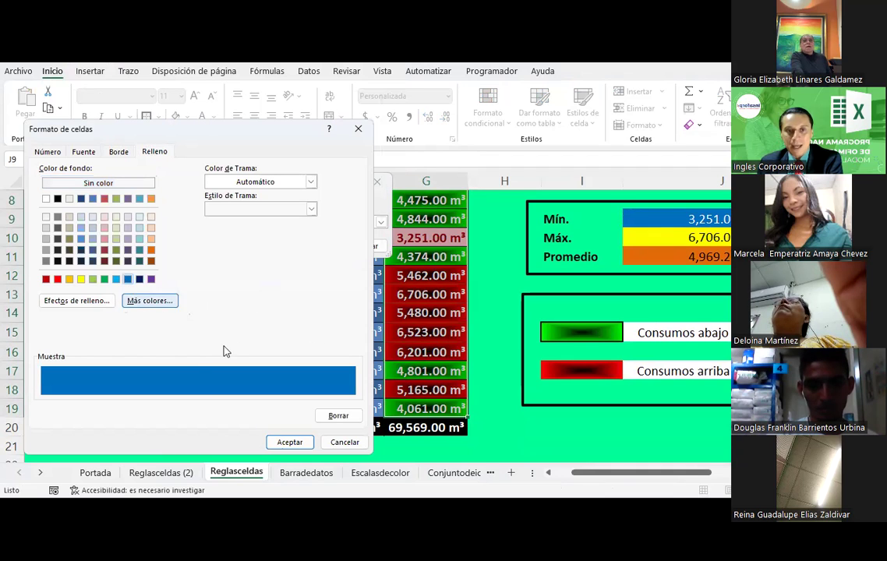
click(300, 446)
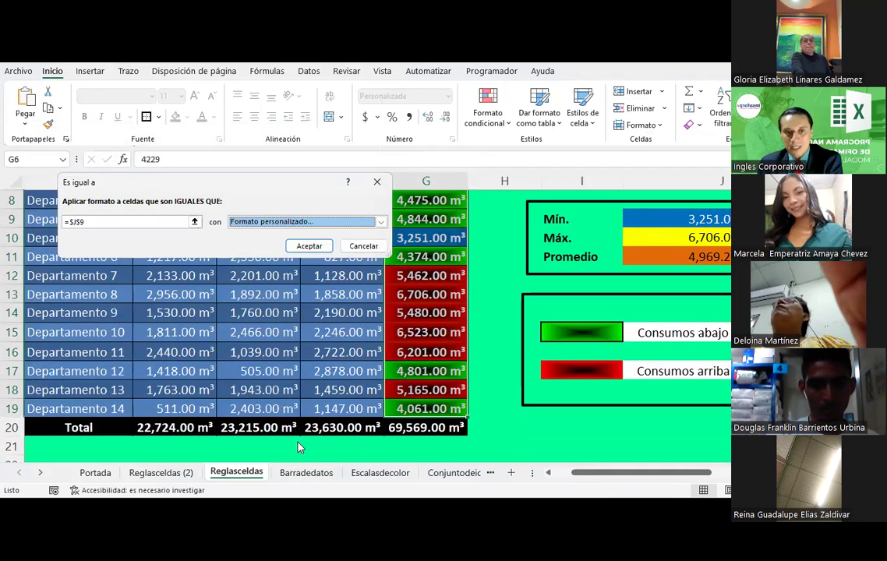
click(311, 250)
click(425, 239)
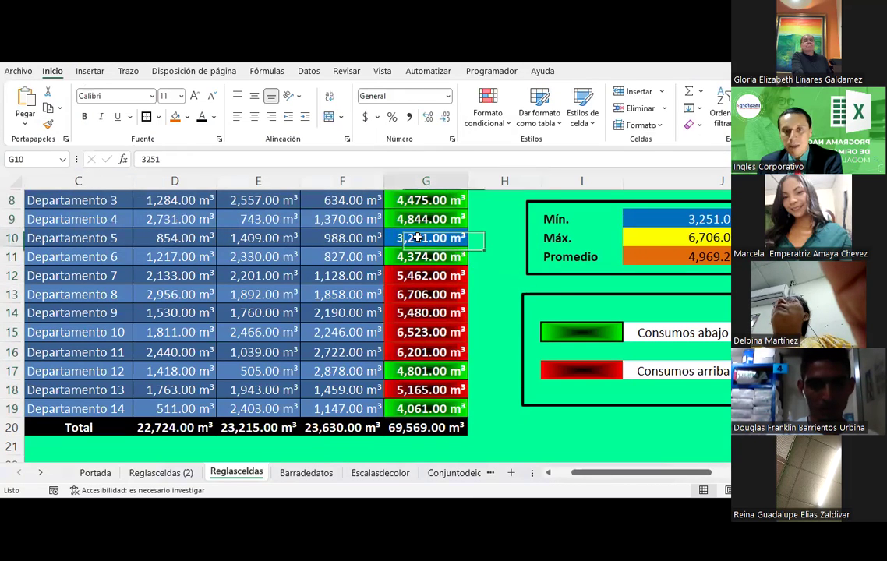
Step: Verify J9 holds =MIN(G6:G19), then select G6:G19 for conditional formatting
scroll(418, 238, up, 1)
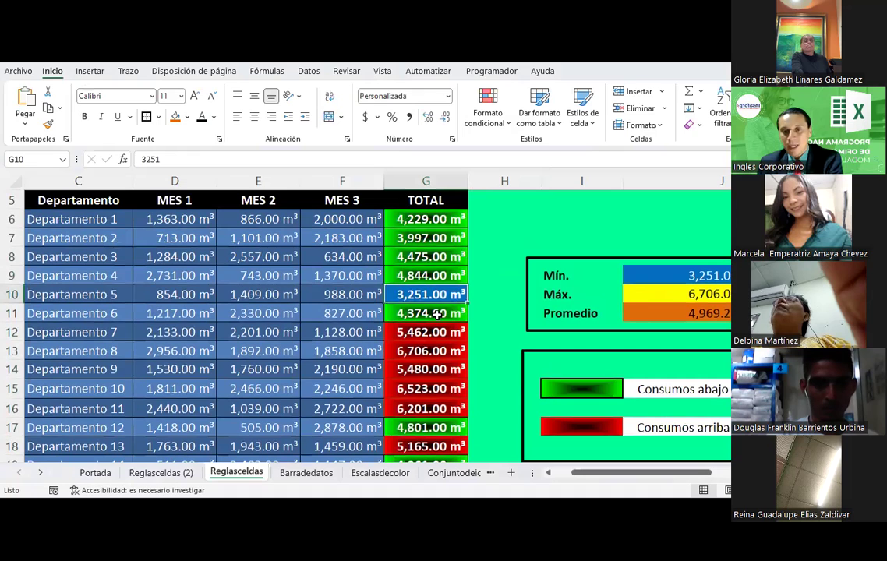
click(710, 274)
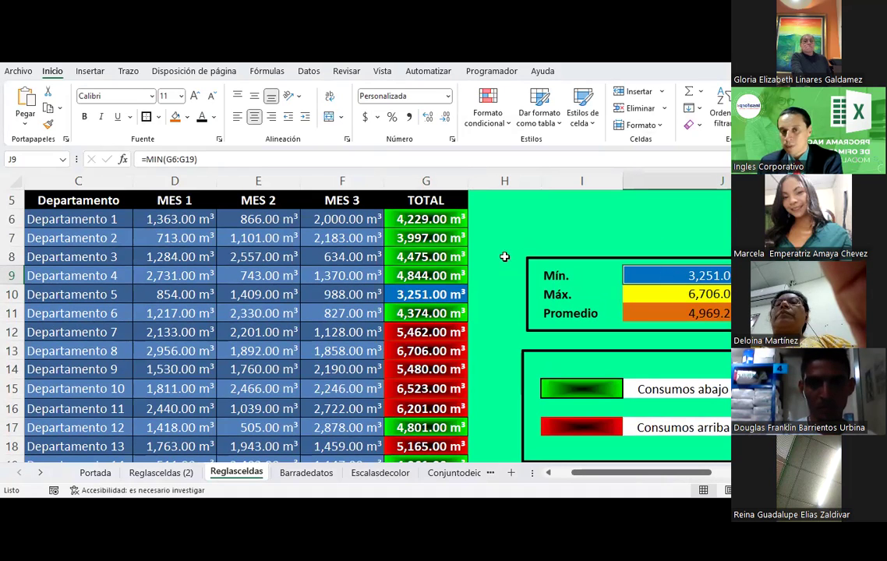
mouse_move(406, 219)
mouse_down()
mouse_move(405, 497)
mouse_move(425, 414)
mouse_up()
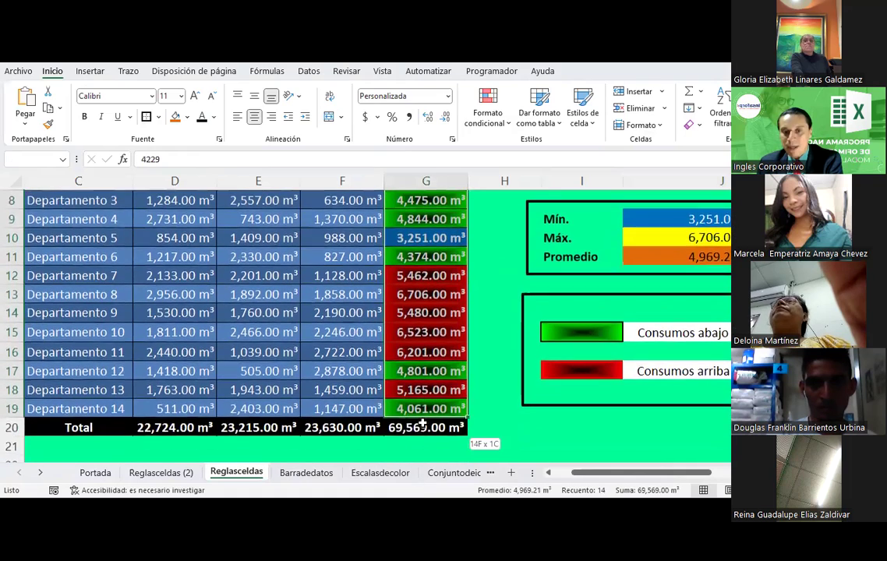
click(488, 117)
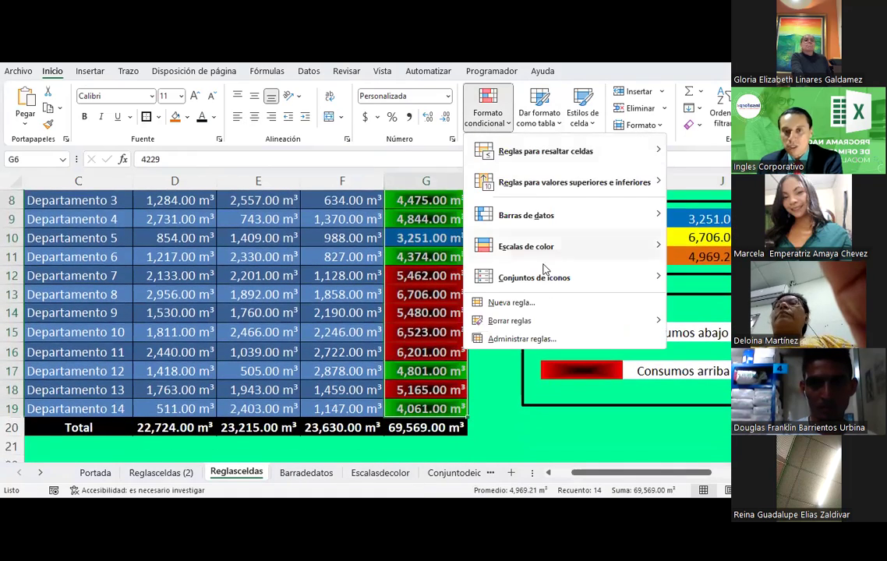
Step: Start an 'Es igual a' rule matching the maximum in J10, choosing Formato personalizado
click(537, 341)
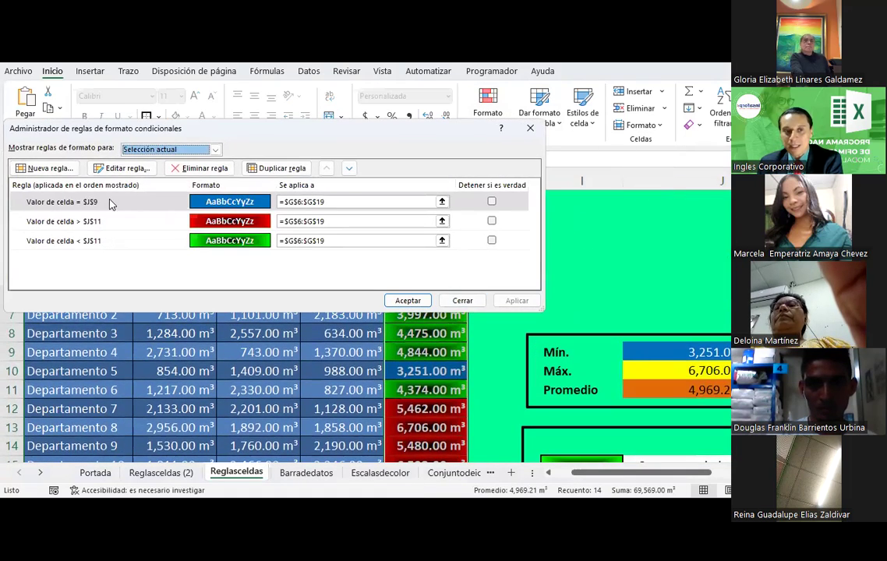
click(462, 300)
click(488, 121)
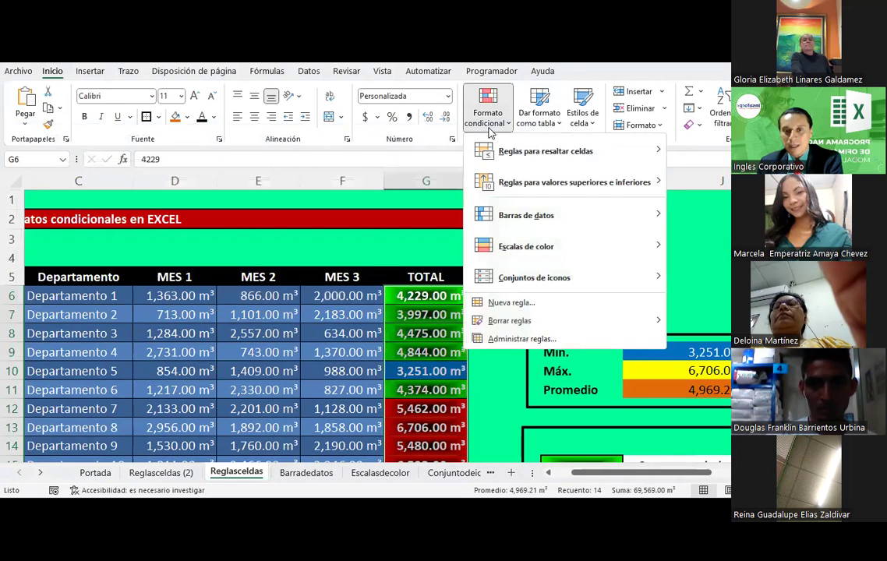
mouse_move(546, 151)
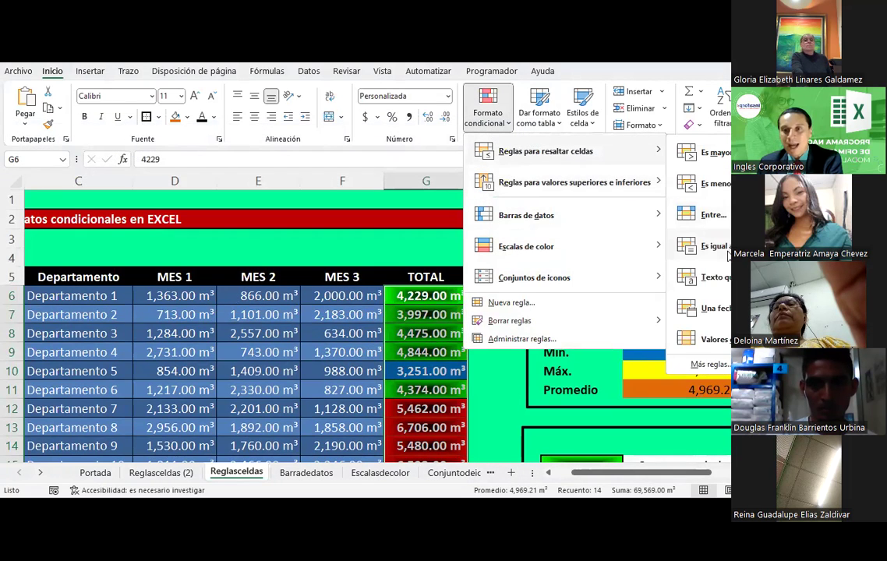
click(725, 248)
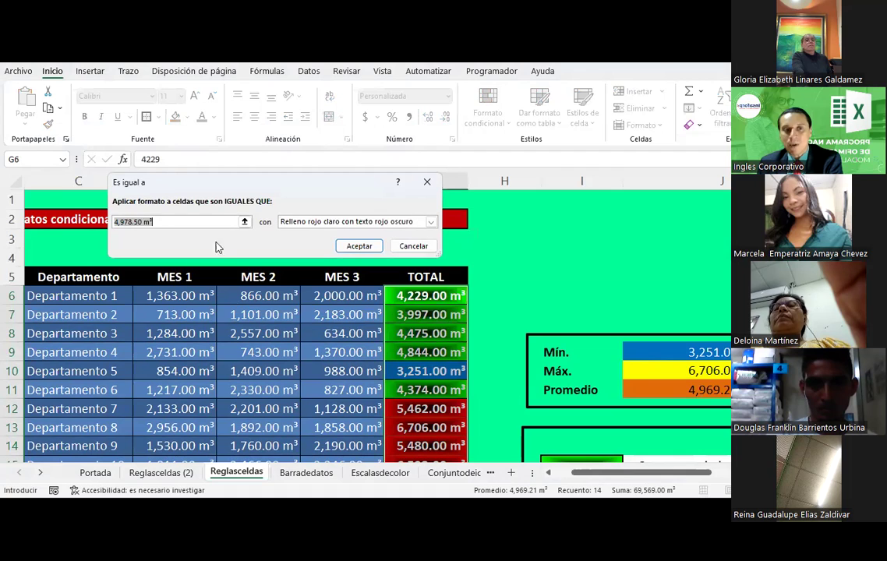
key(BackSpace)
click(677, 372)
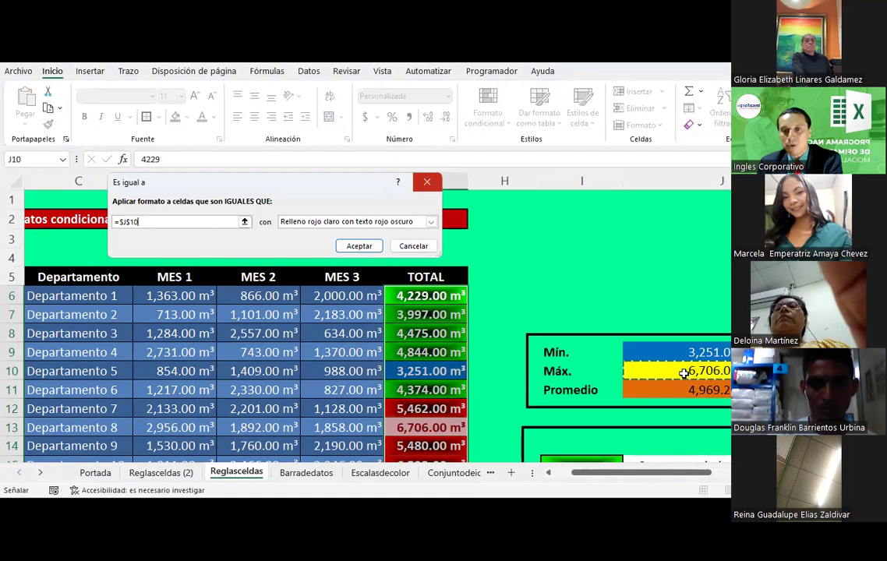
click(430, 223)
click(340, 284)
Step: Give the rule a yellow fill and a black Contorno border
click(157, 190)
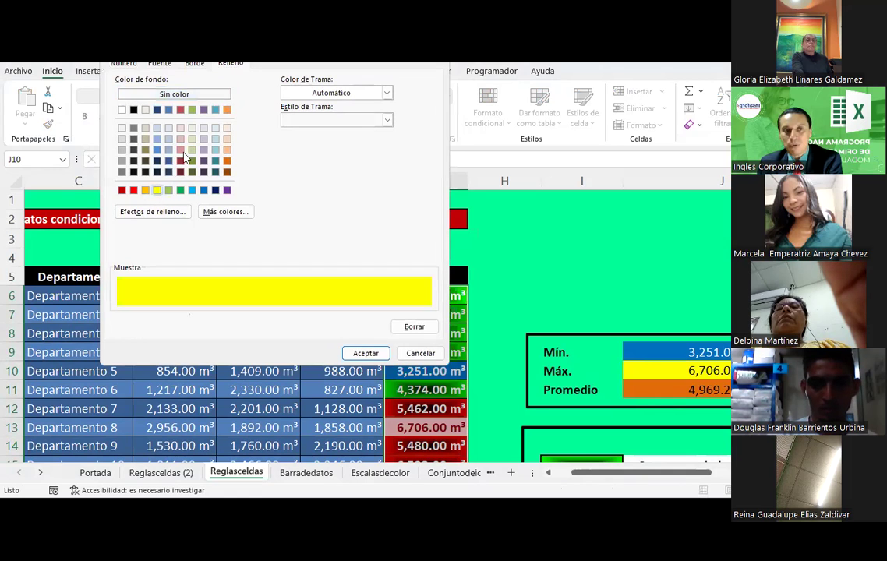
click(166, 154)
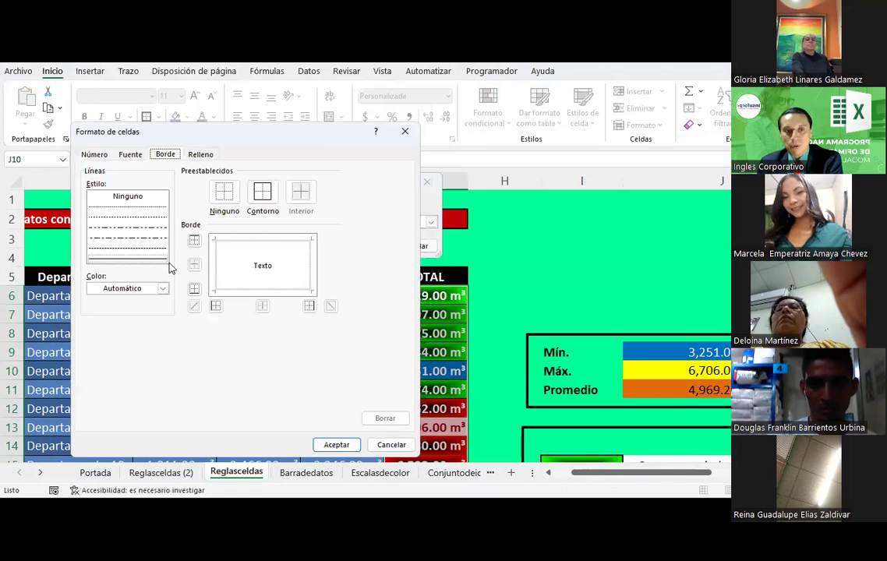
click(162, 289)
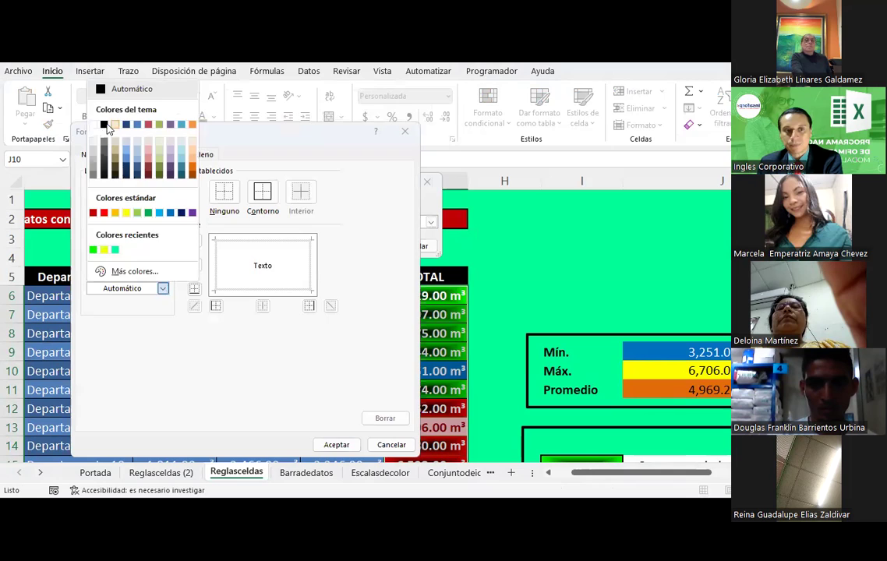
click(105, 126)
click(262, 191)
Step: Make the rule's font bold black and apply the maximum rule to the TOTAL column
click(131, 154)
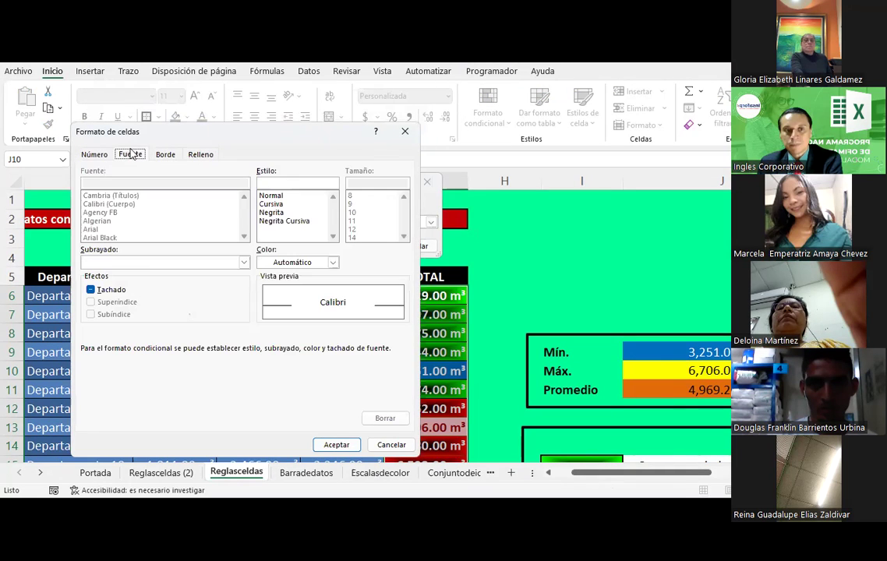
click(269, 212)
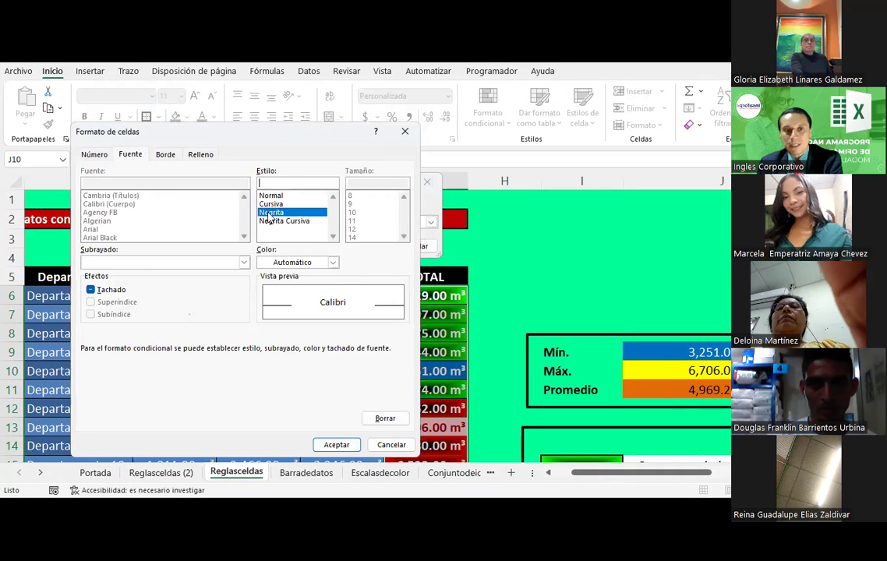
click(333, 263)
click(285, 313)
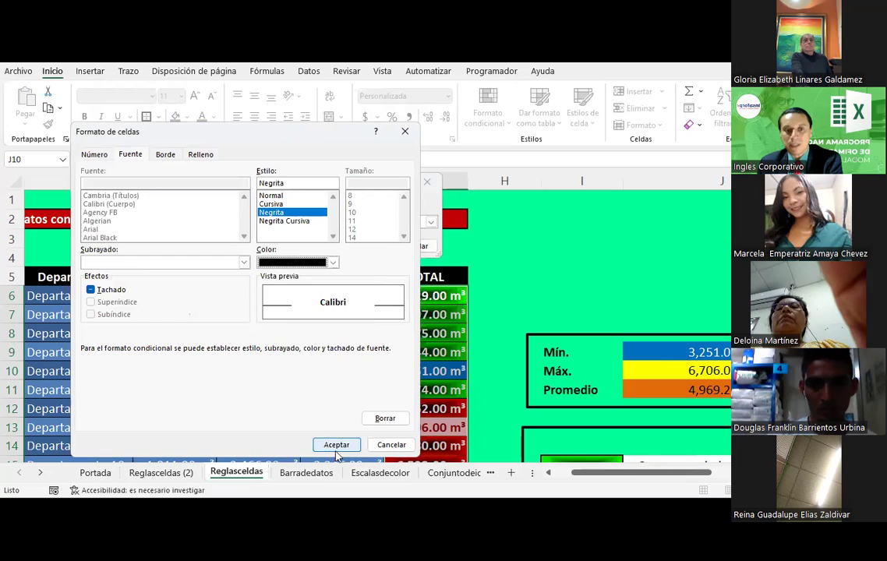
click(333, 449)
click(359, 246)
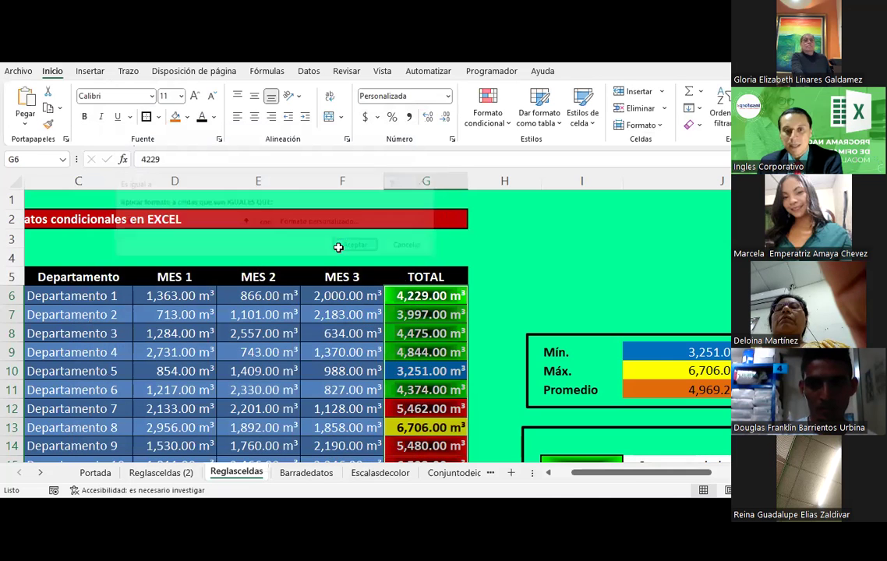
click(511, 282)
scroll(511, 281, down, 1)
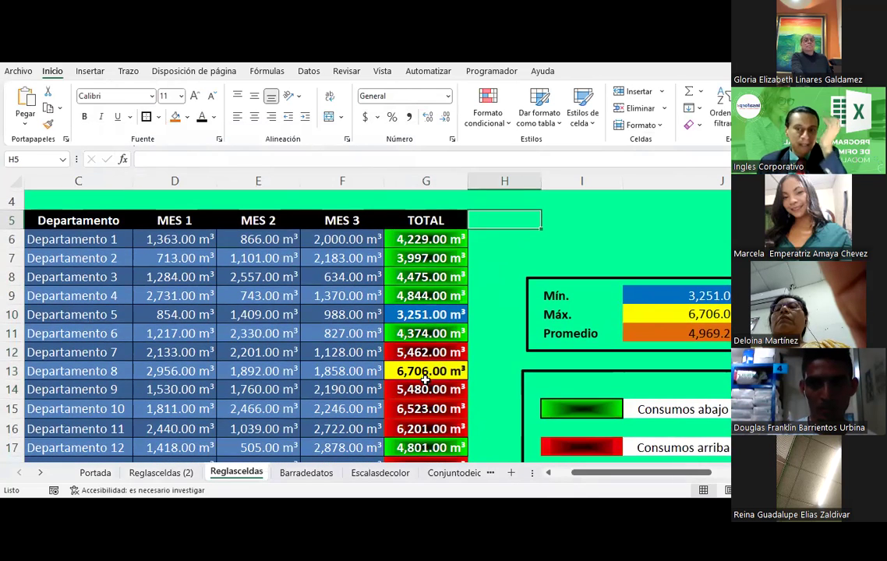
click(423, 365)
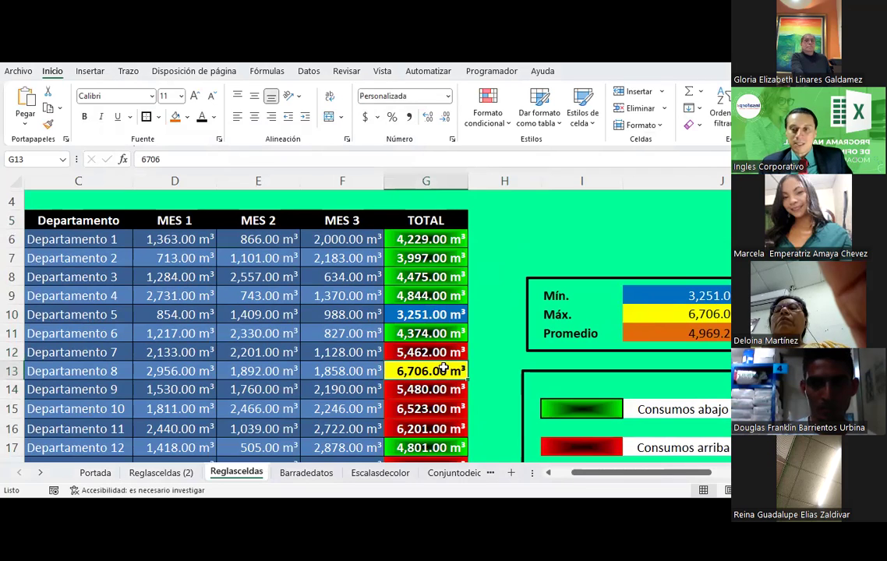
click(699, 295)
drag(699, 295, 694, 332)
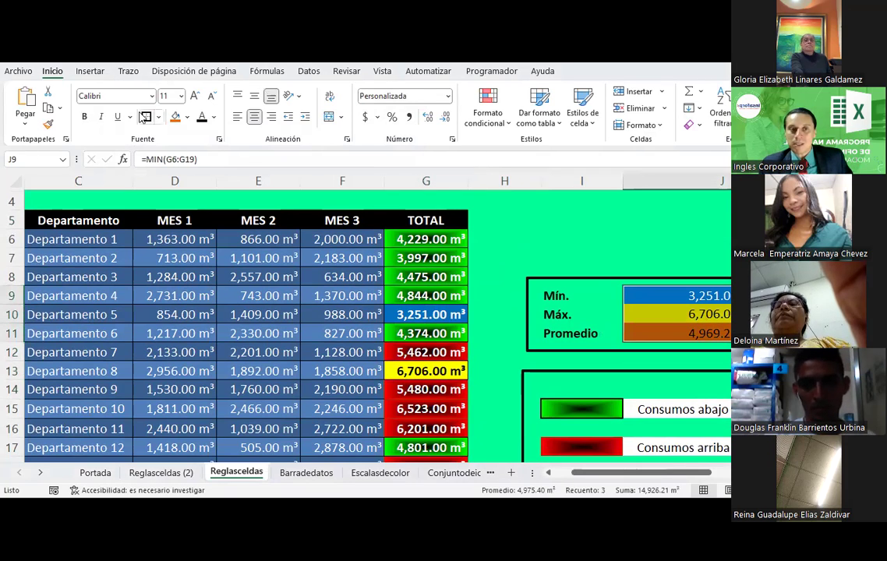
click(584, 274)
scroll(584, 269, down, 1)
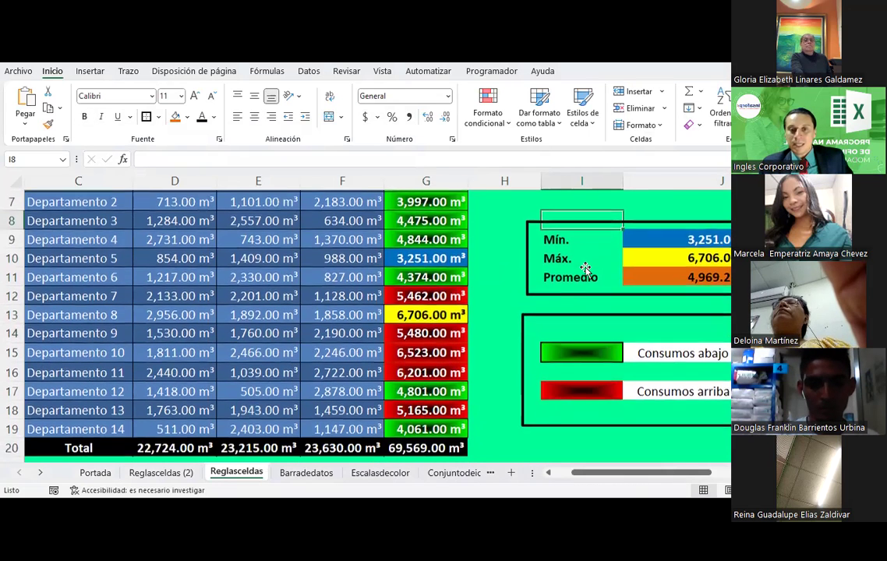
click(114, 314)
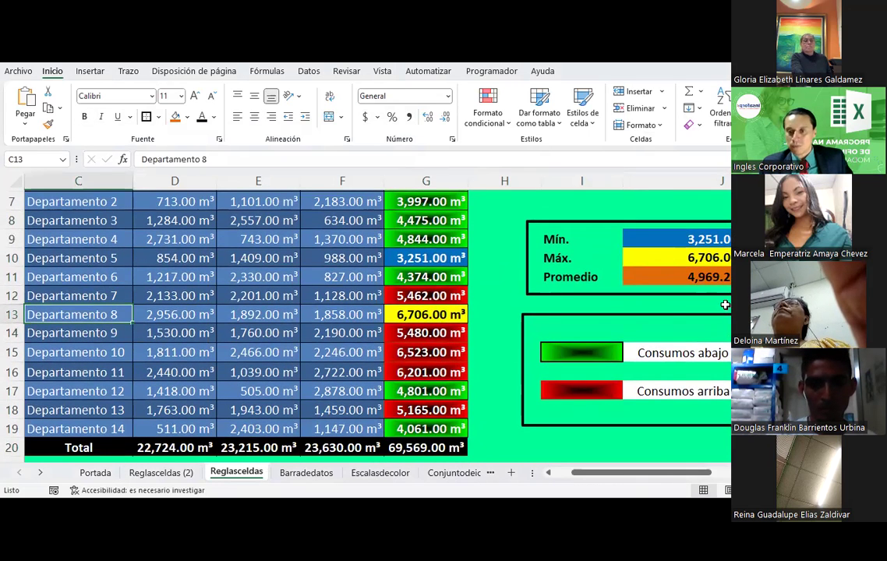
click(725, 306)
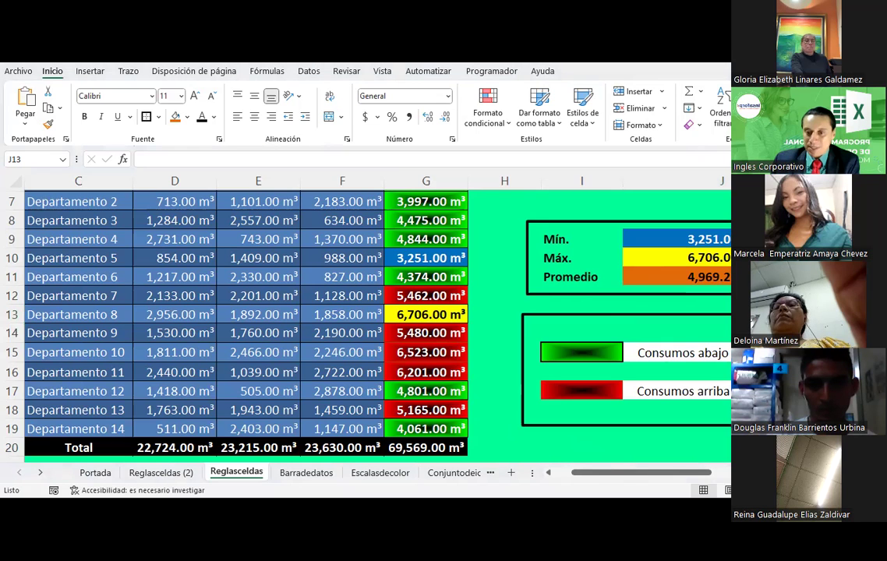
scroll(500, 287, up, 2)
scroll(501, 287, down, 2)
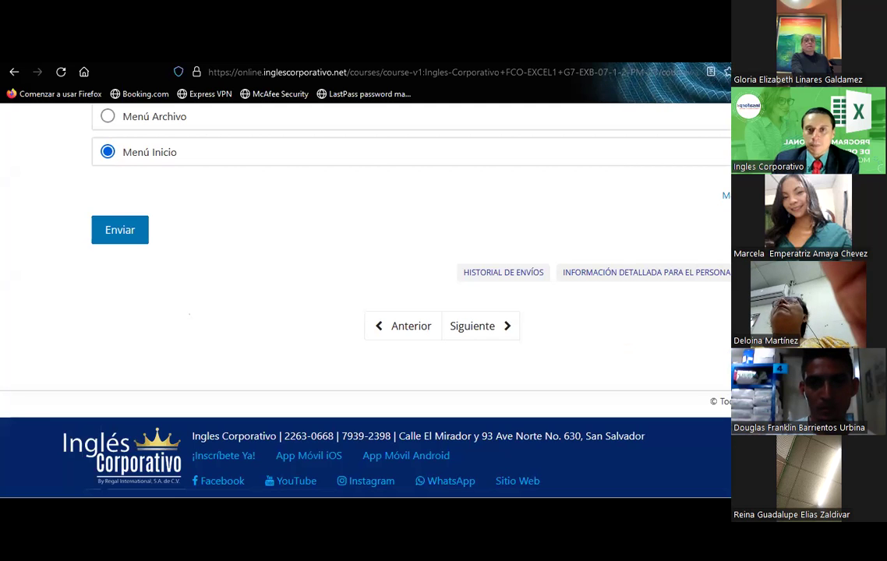
Step: Select the first participant's DÍA 8 cell, P3, in the attendance sheet
scroll(628, 312, up, 3)
click(624, 269)
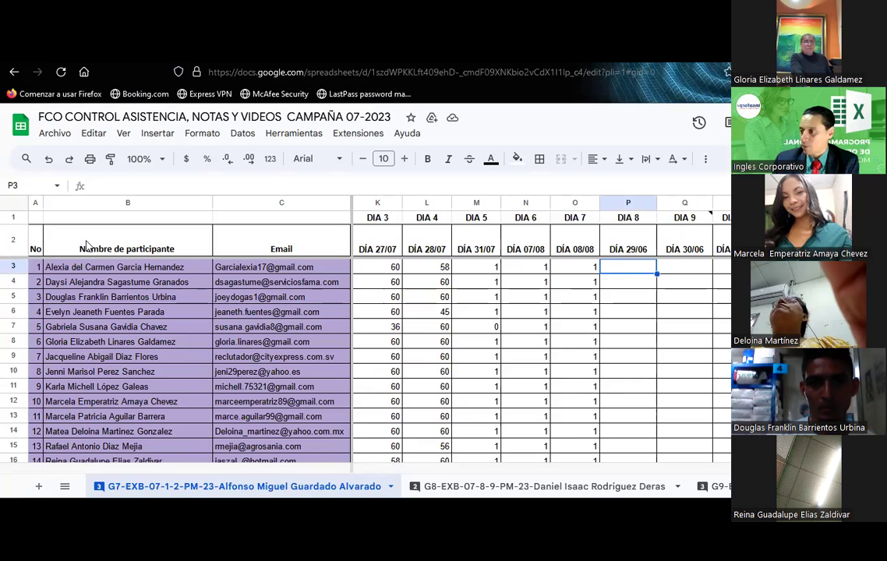
Step: Enter DÍA 8 attendance in P3:P12 as 0, 1, 1, 1, 1, 1, 0, 1, 1, 1
text(0)
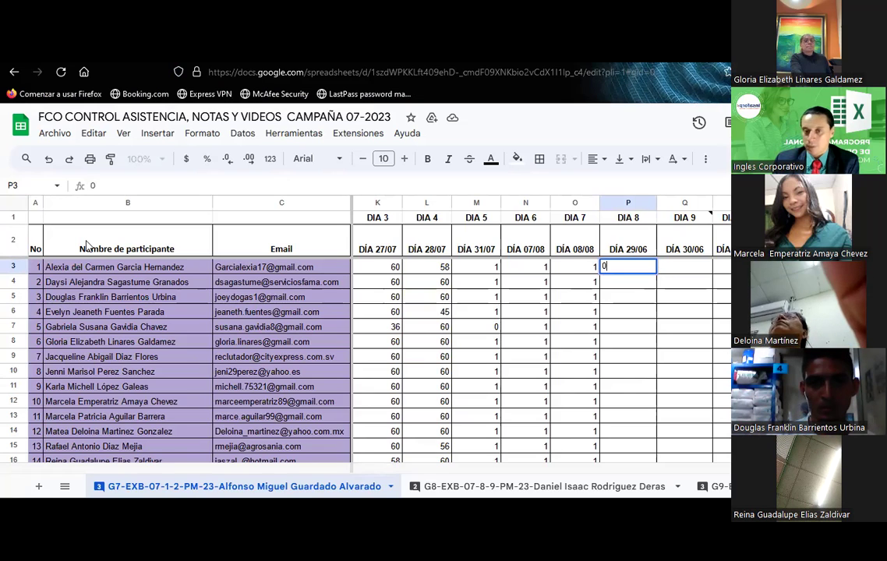
key(Return)
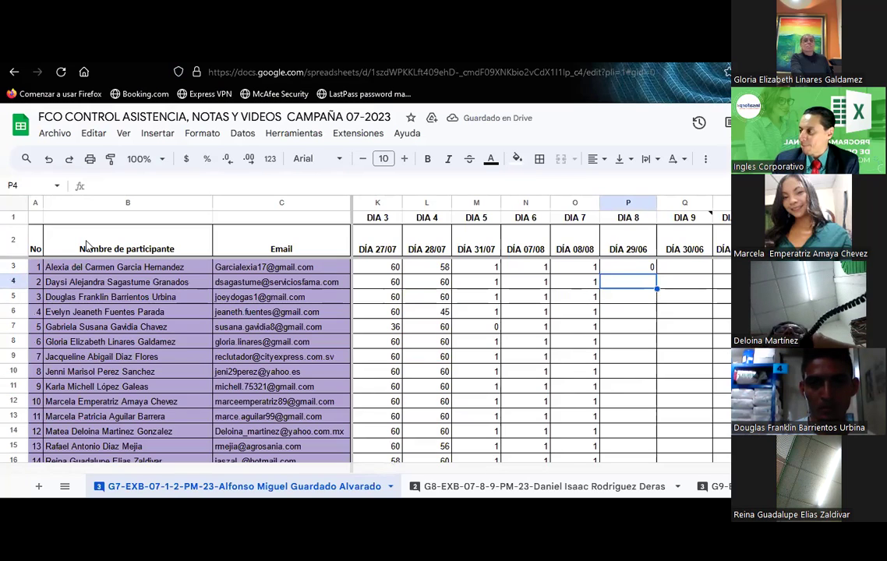
text(1)
key(Return)
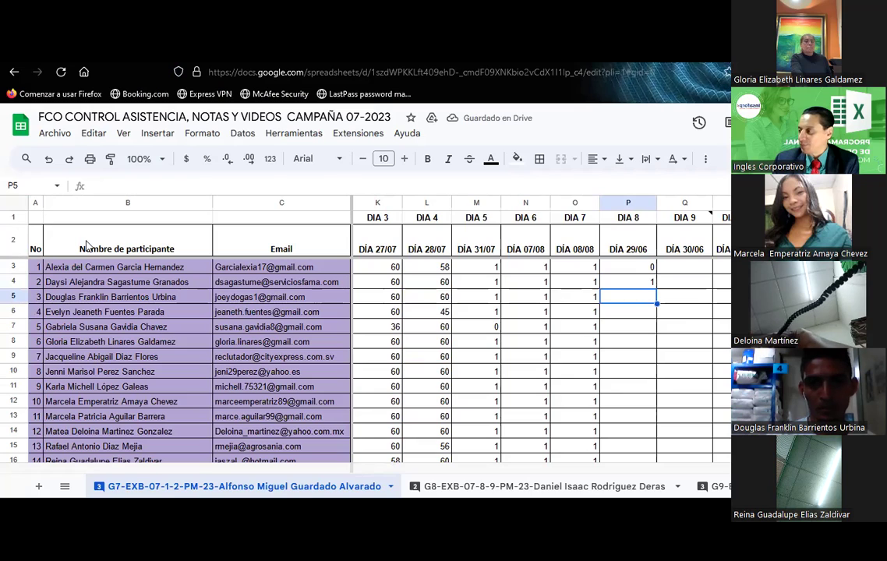
text(1)
key(Return)
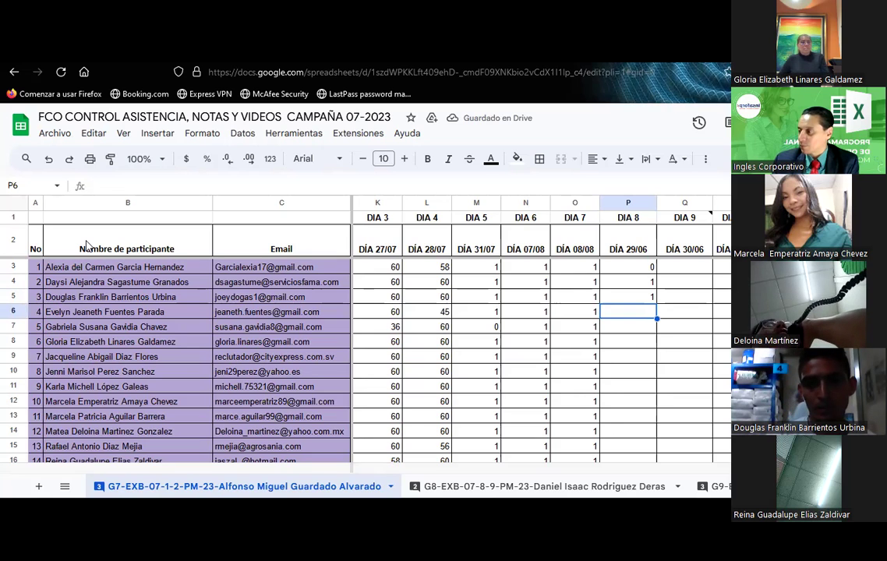
text(1)
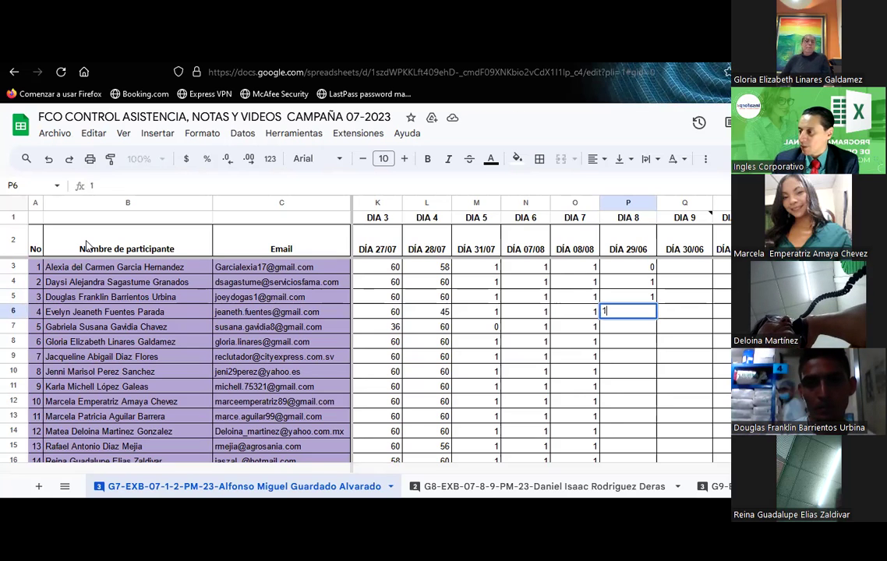
key(Return)
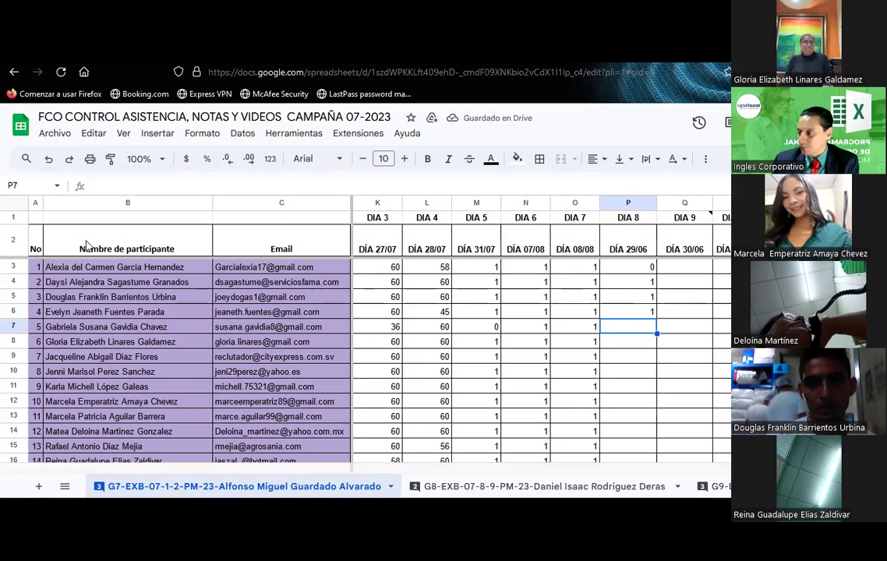
text(1)
key(Return)
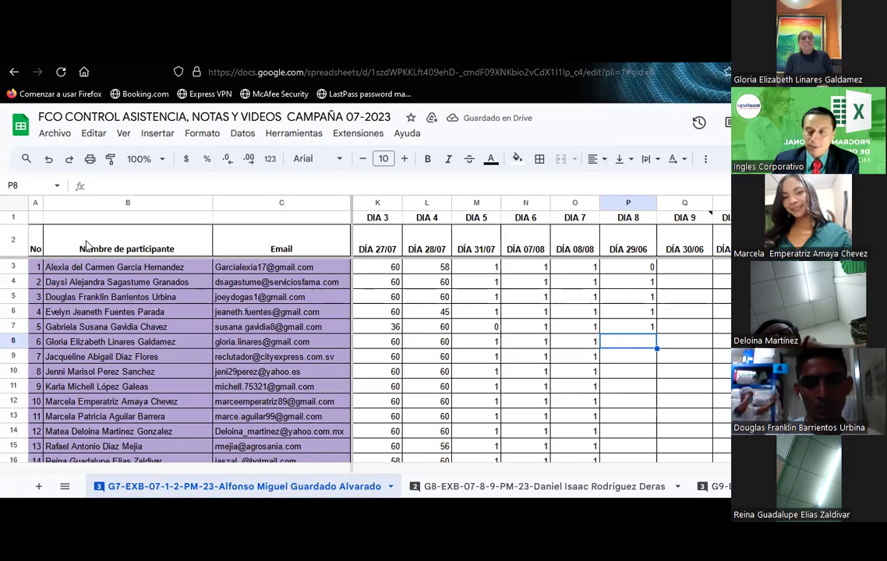
text(1)
key(Return)
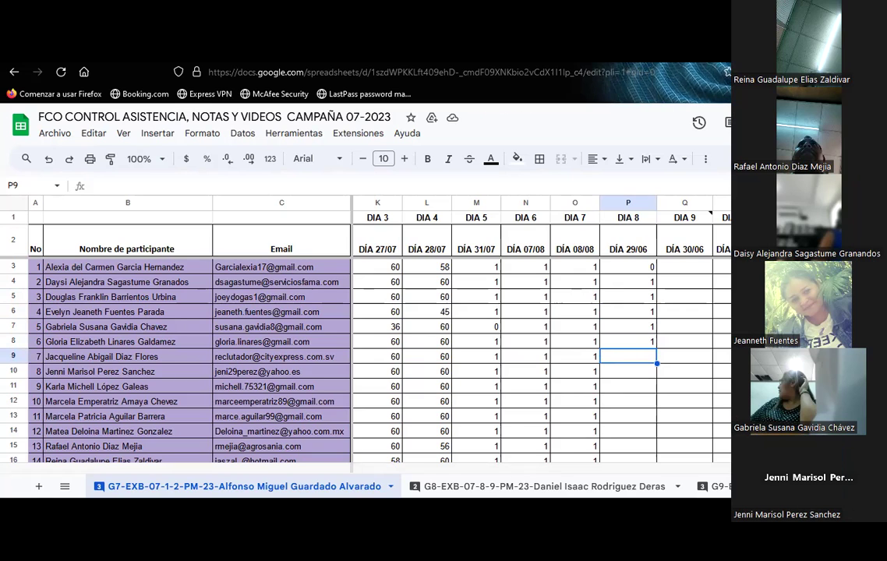
text(0)
key(Return)
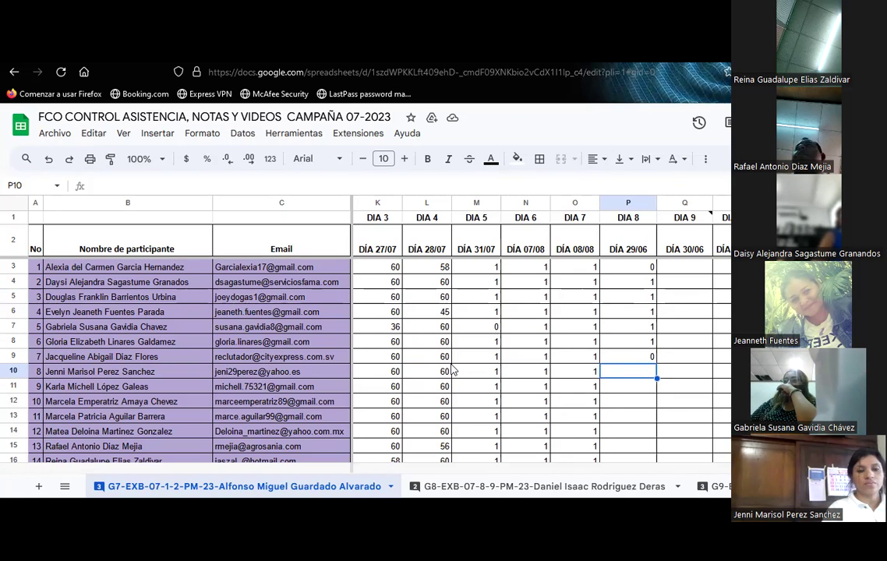
text(1)
key(Return)
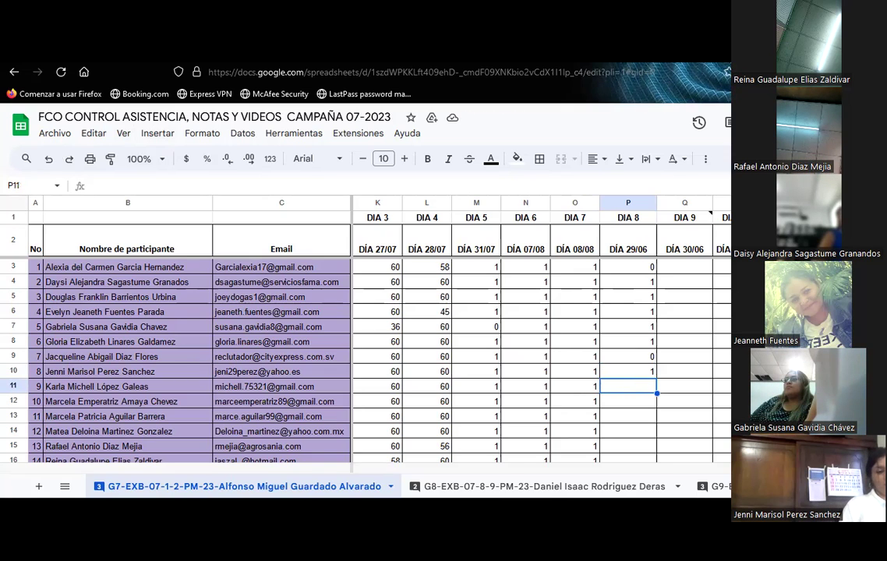
text(1)
key(Return)
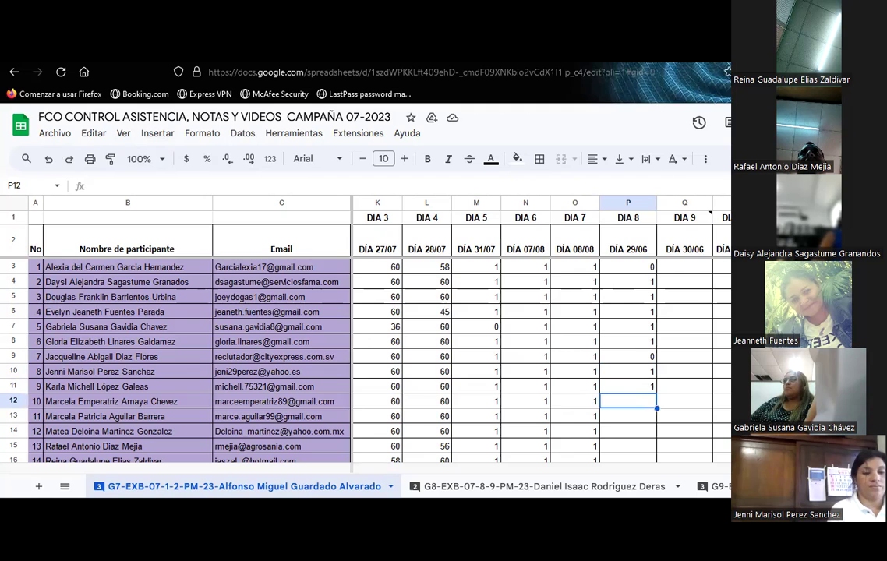
text(1)
key(Return)
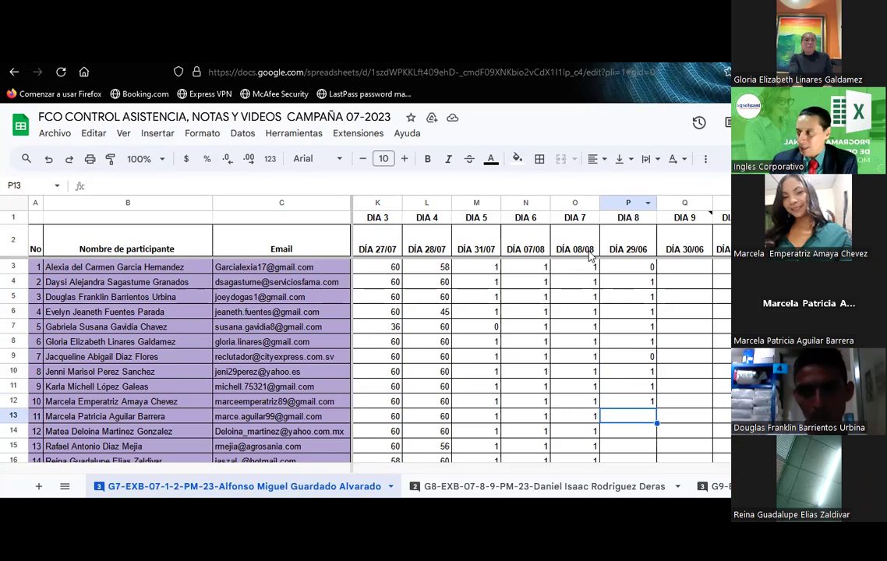
Step: Enter DÍA 8 attendance in P13:P18 as 1, 1, 1, 1, 0, 1
text(1)
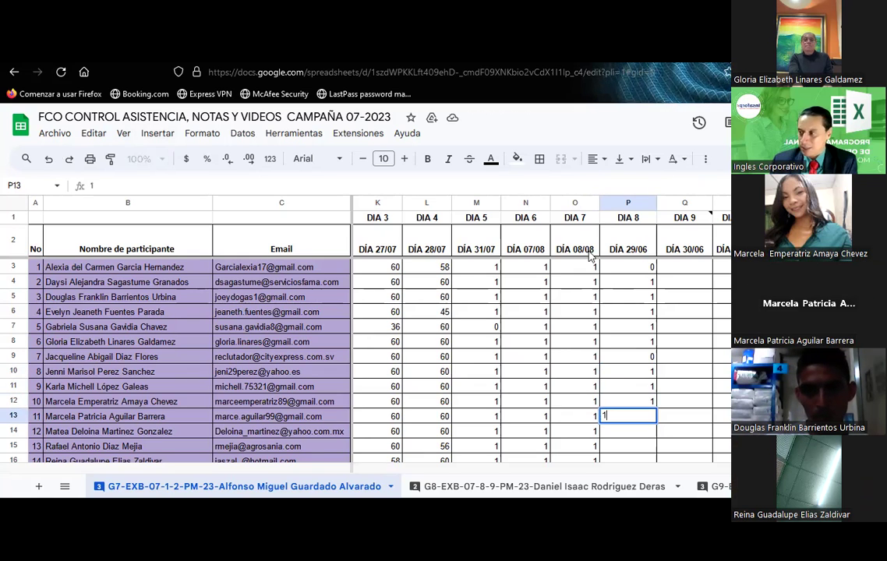
key(Return)
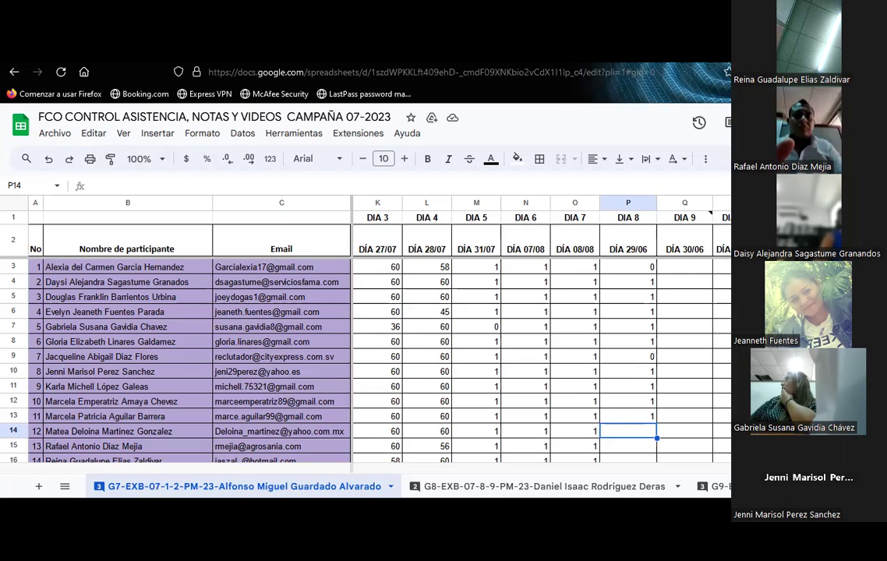
text(1)
key(Return)
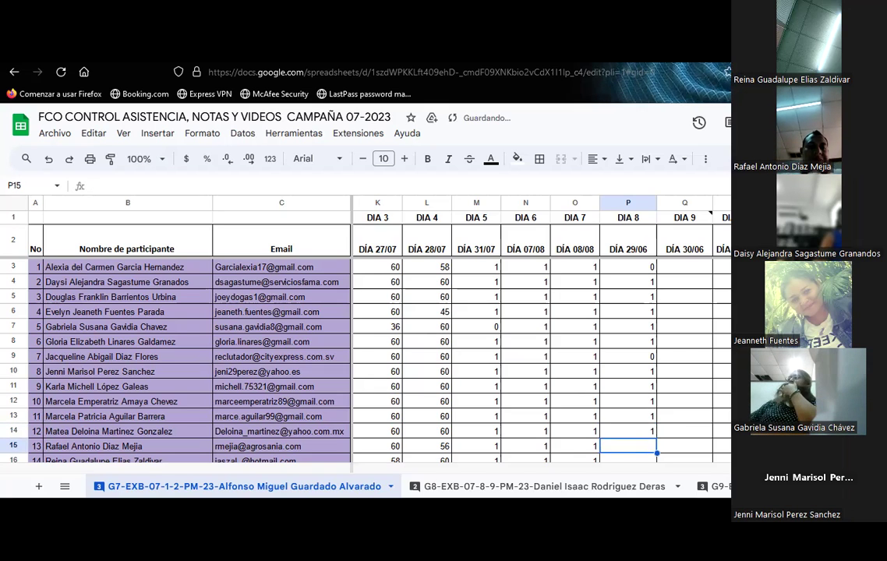
text(1)
key(Return)
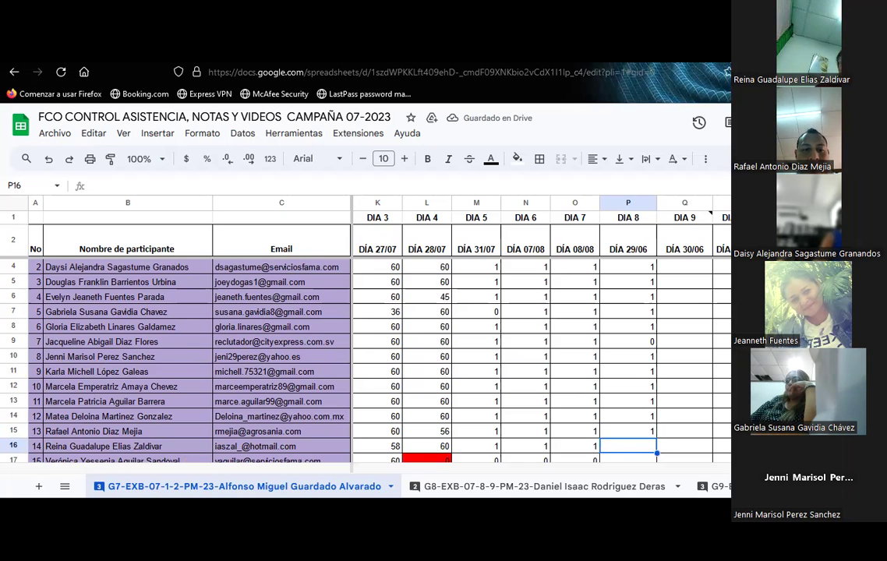
text(1)
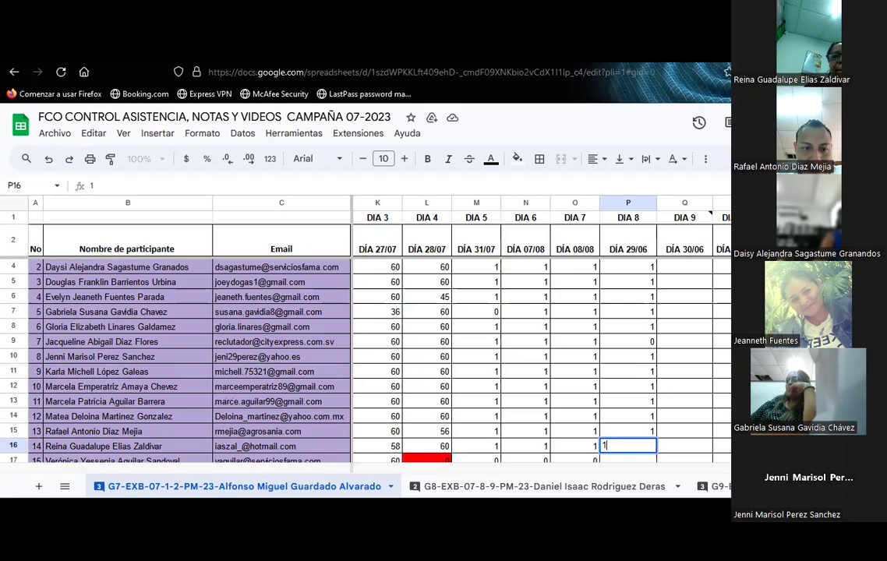
key(Return)
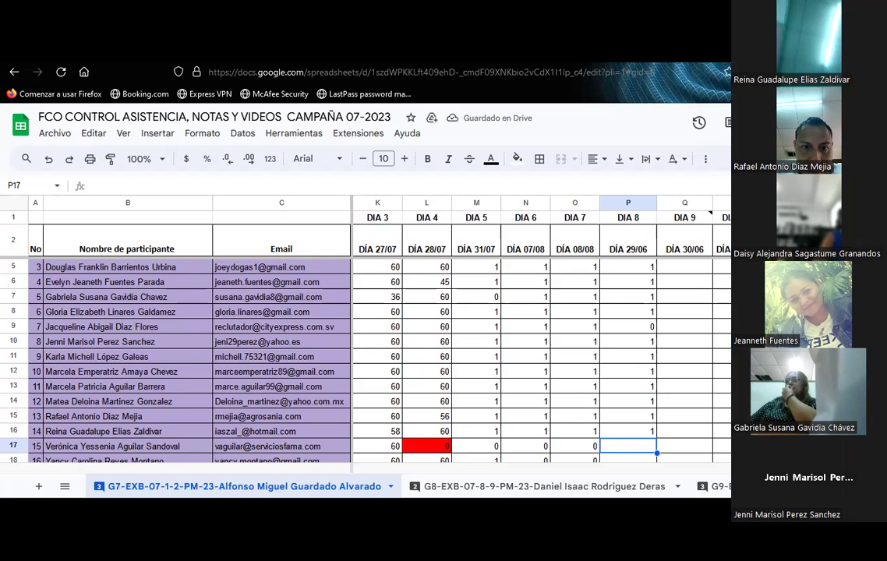
text(0)
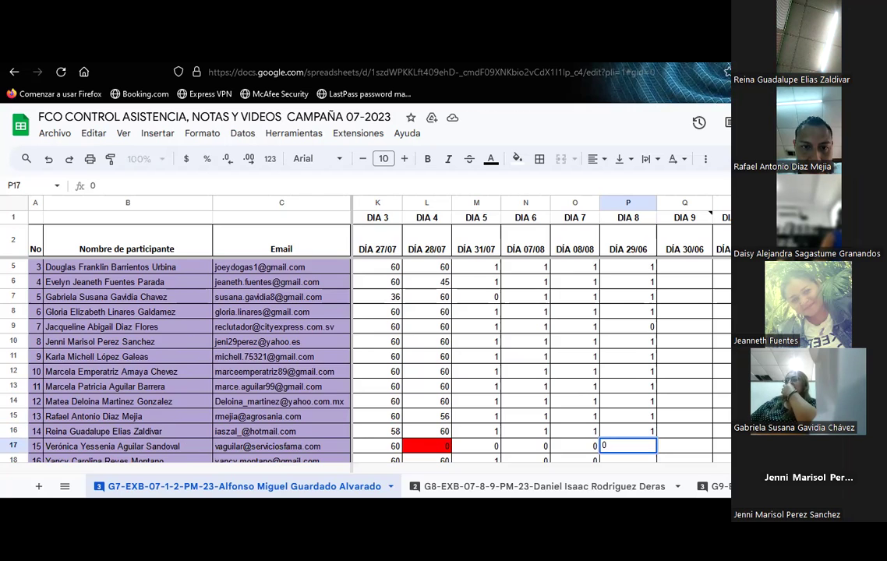
key(Return)
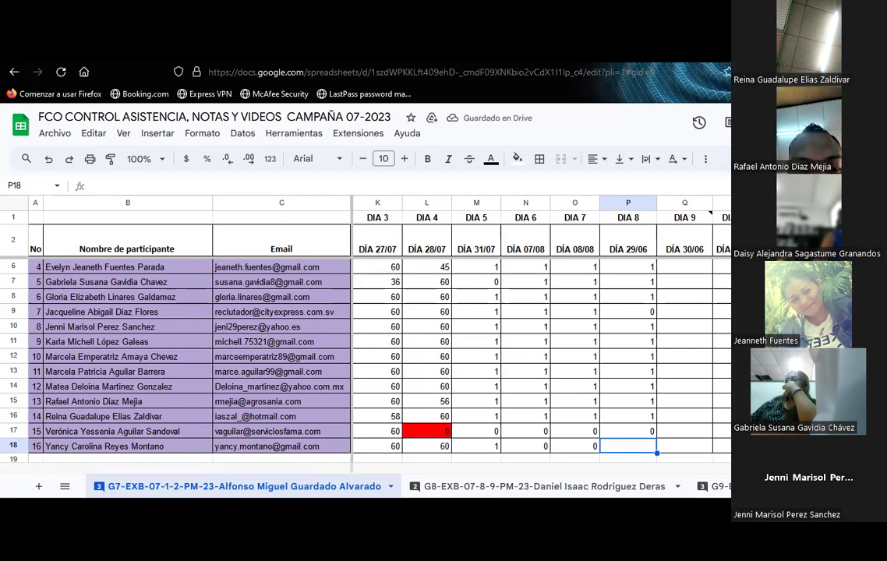
text(1)
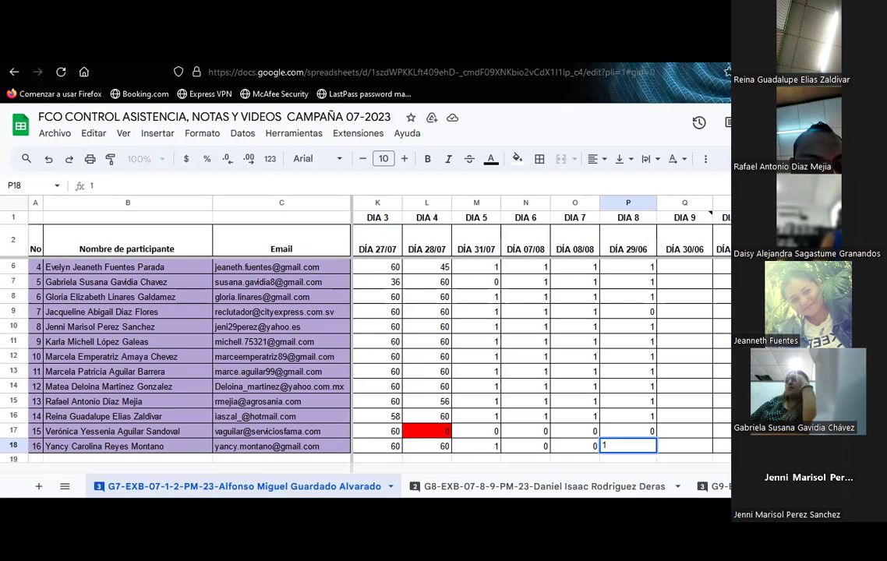
key(Return)
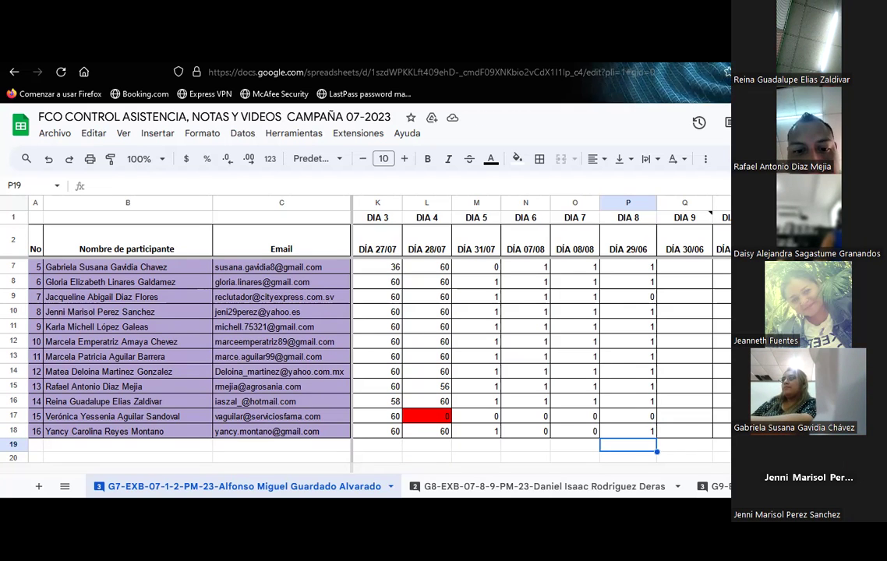
Step: Correct participant 7's mark in P9 from 0 to 1
click(587, 354)
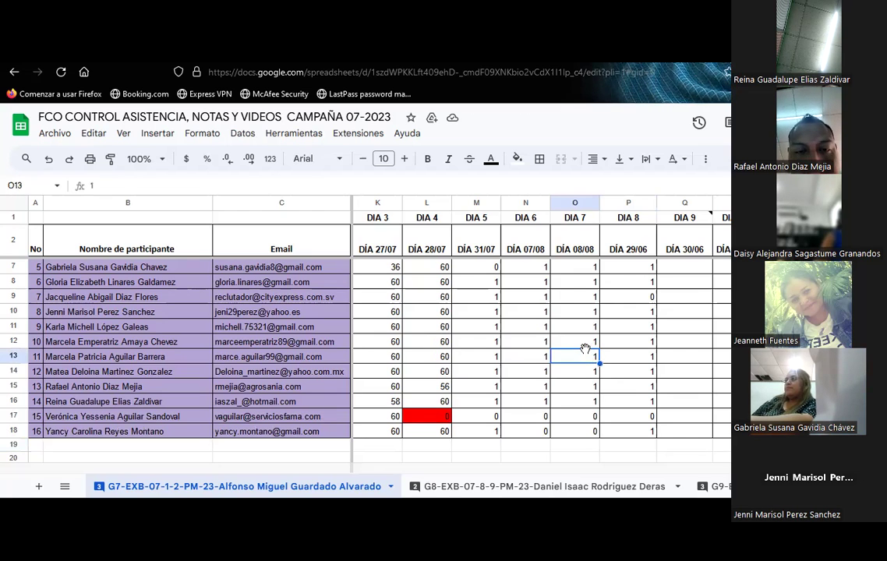
click(652, 296)
text(1)
key(Return)
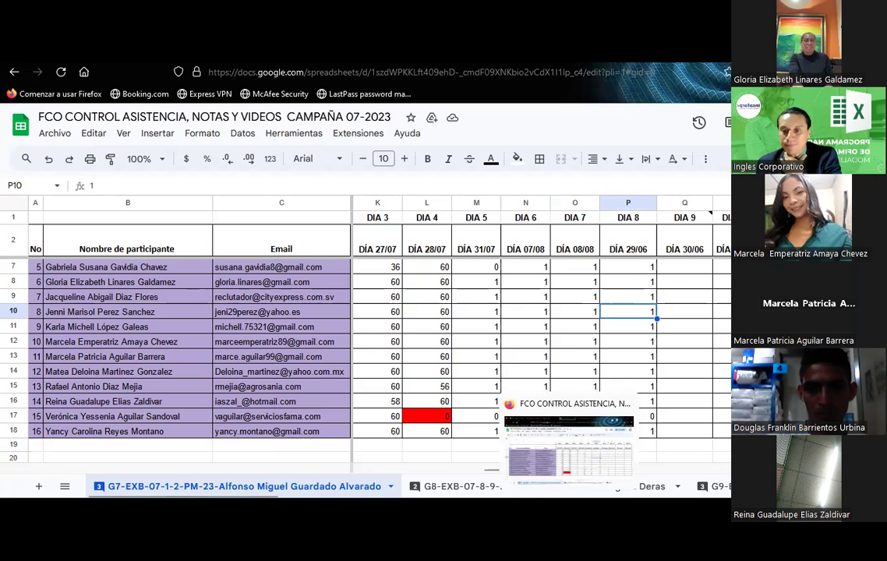
Step: Return from the browser to the Excel workbook's Reglasceldas sheet
click(623, 363)
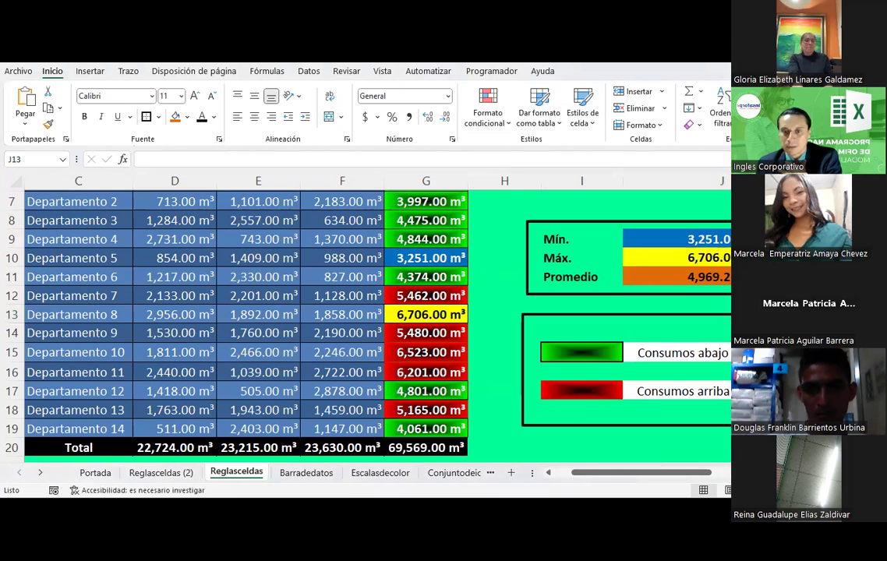
scroll(478, 330, up, 2)
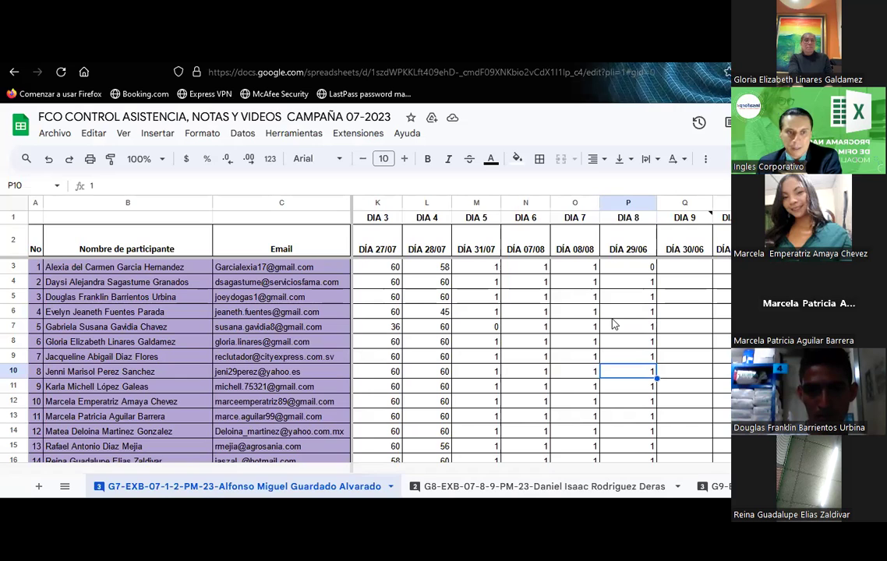
scroll(614, 324, down, 3)
scroll(614, 325, down, 3)
scroll(614, 324, up, 6)
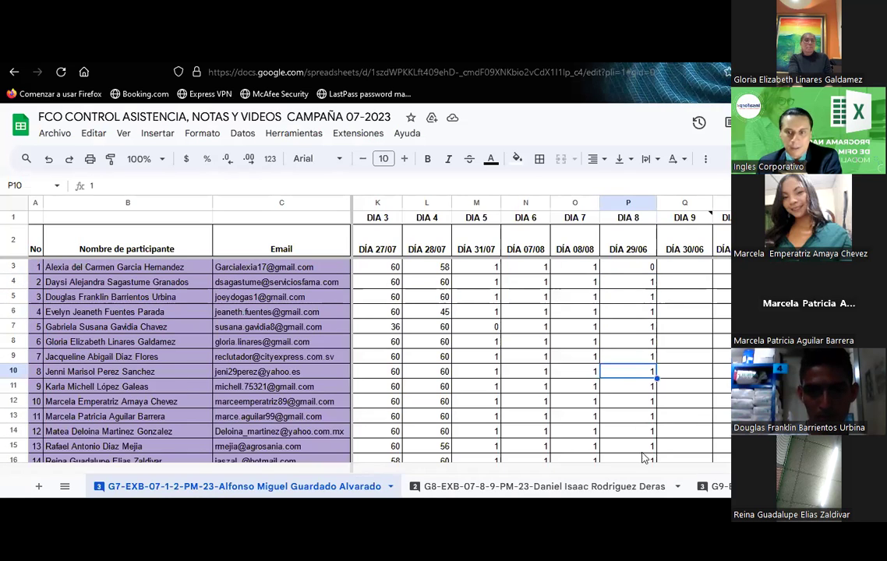
key(alt+Tab)
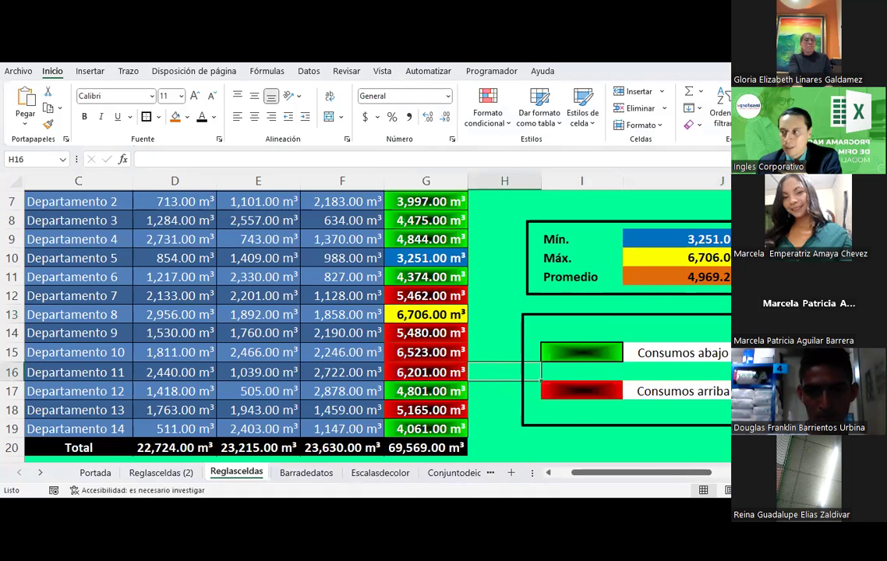
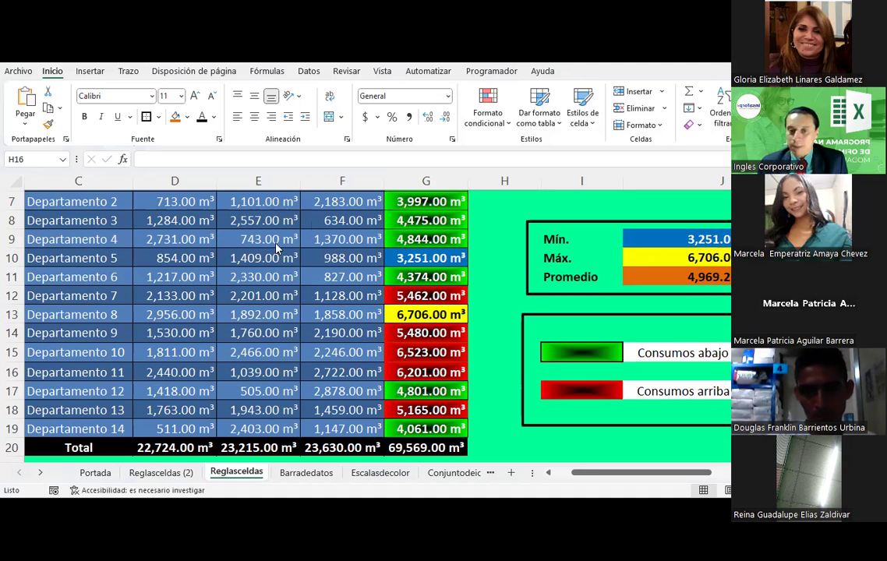
Step: Switch to the Barradedatos sheet, review the grade table and select the first student's Nota final cell
click(307, 473)
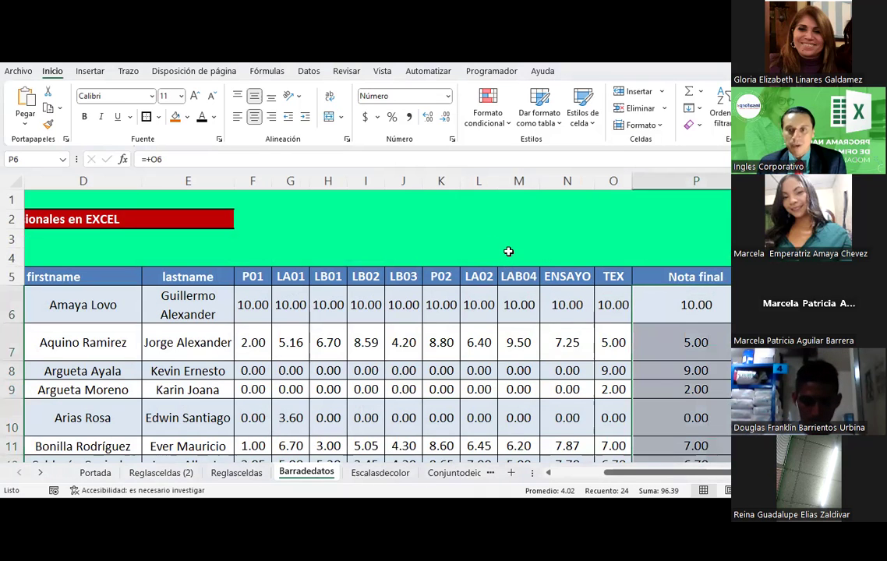
scroll(509, 252, down, 3)
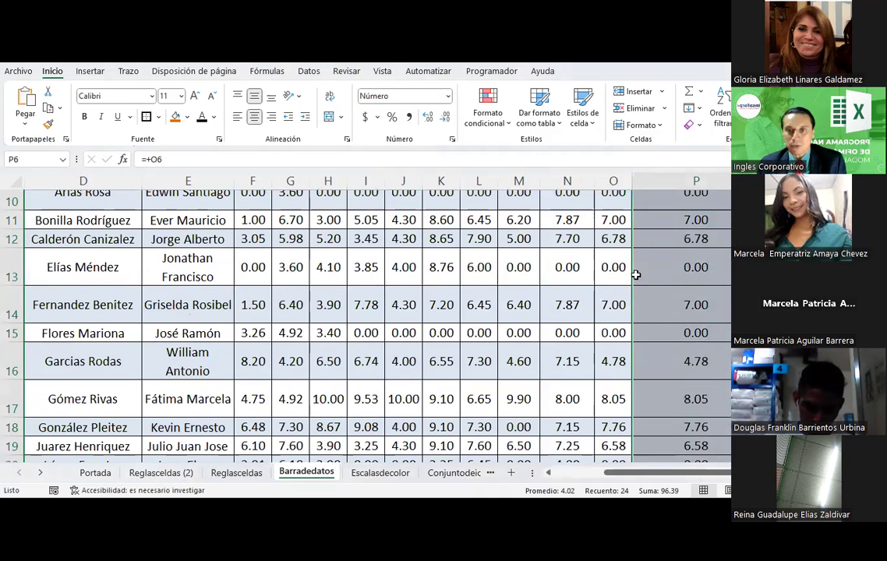
scroll(676, 293, up, 1)
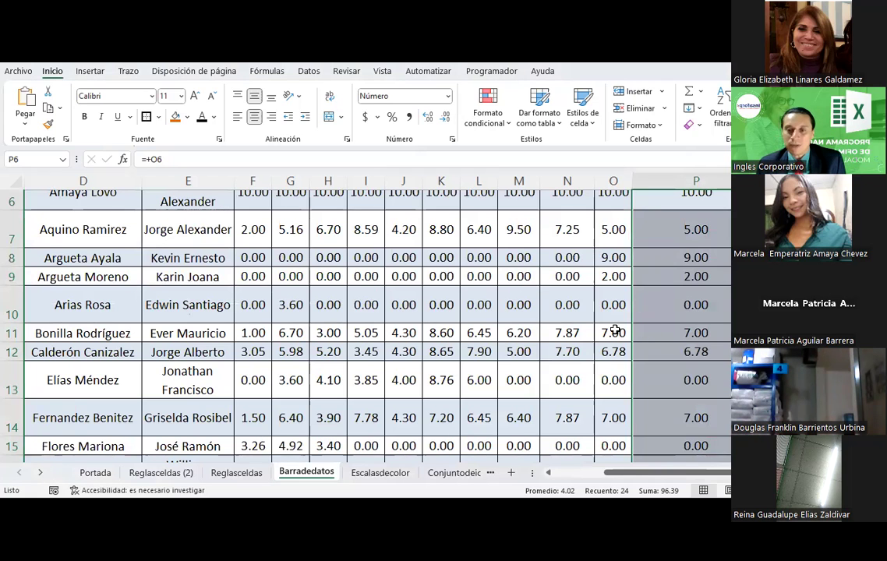
scroll(619, 323, up, 2)
scroll(616, 330, down, 2)
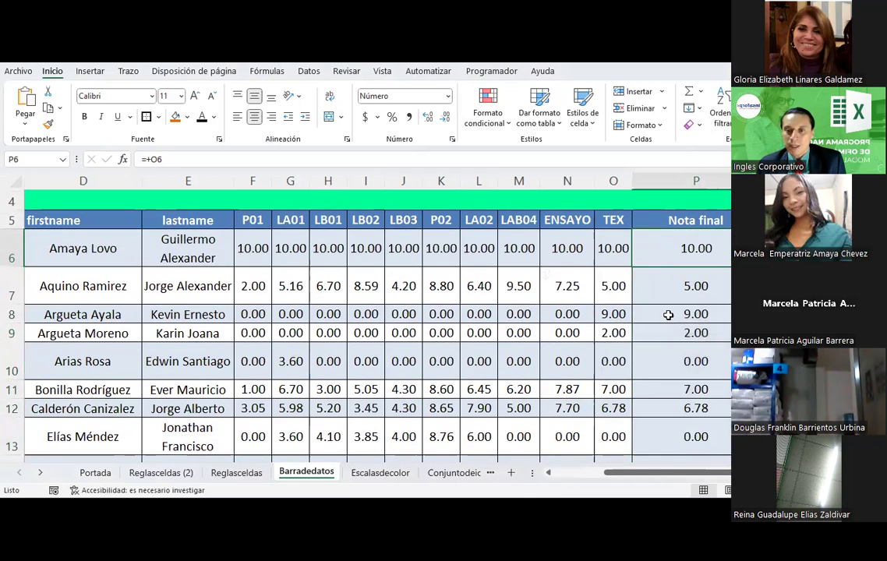
click(649, 344)
scroll(649, 344, up, 2)
click(666, 305)
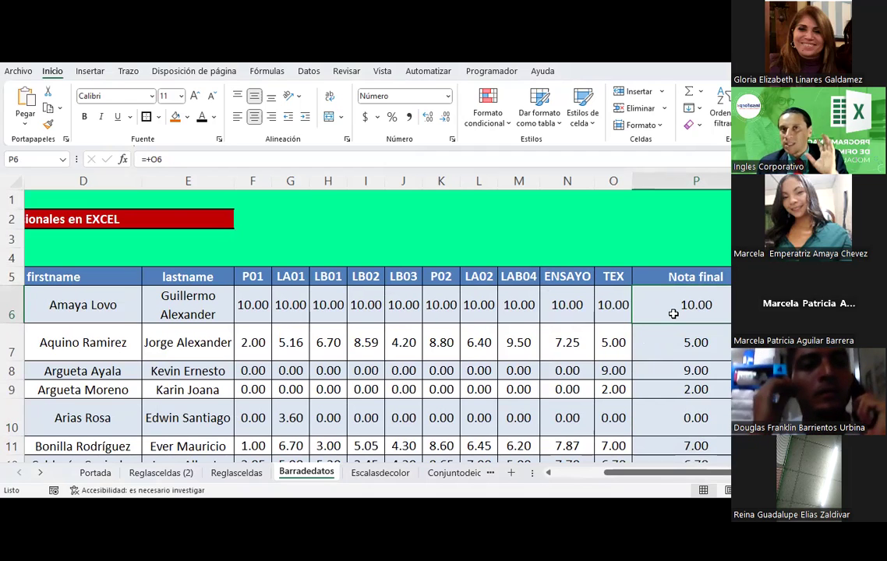
Step: Inspect the first student's grades F6:O6 and the =+O6 formula behind their Nota final
click(253, 303)
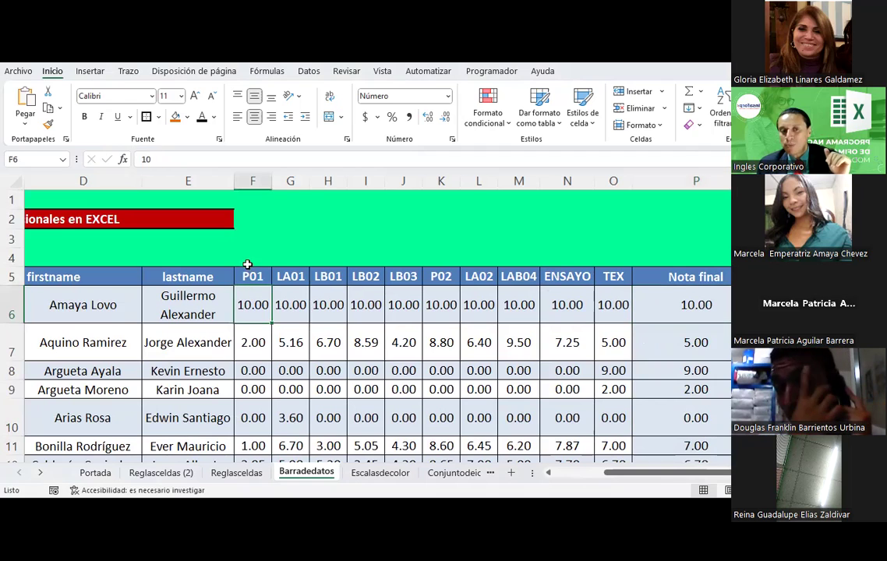
click(246, 256)
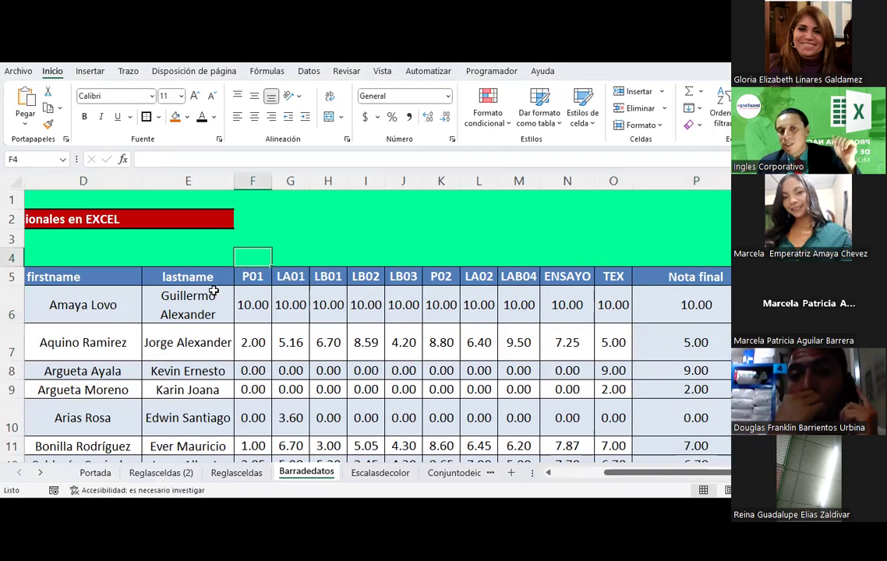
drag(242, 304, 599, 307)
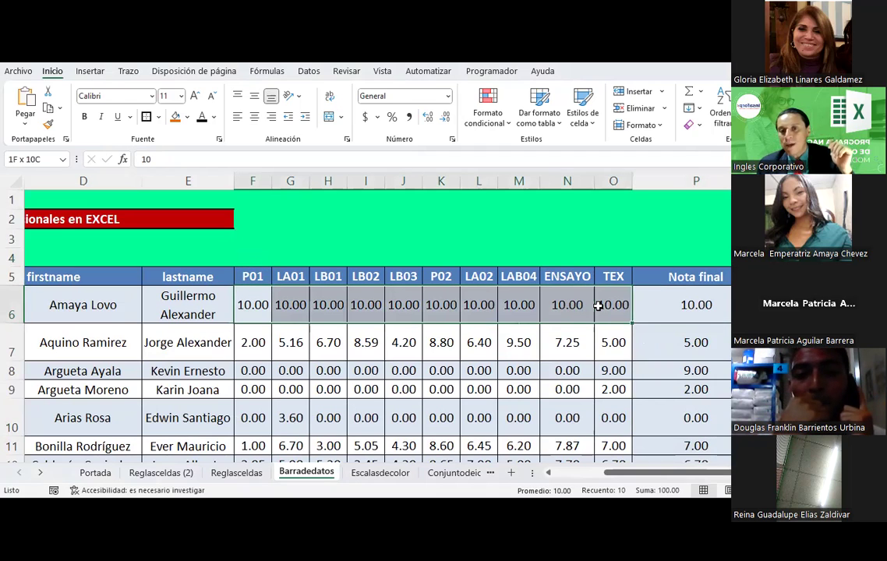
click(686, 304)
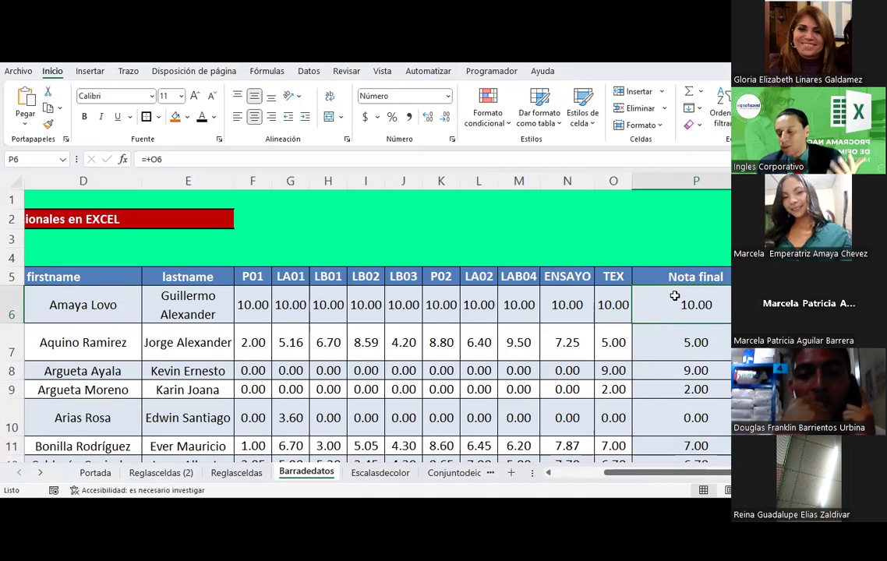
click(616, 304)
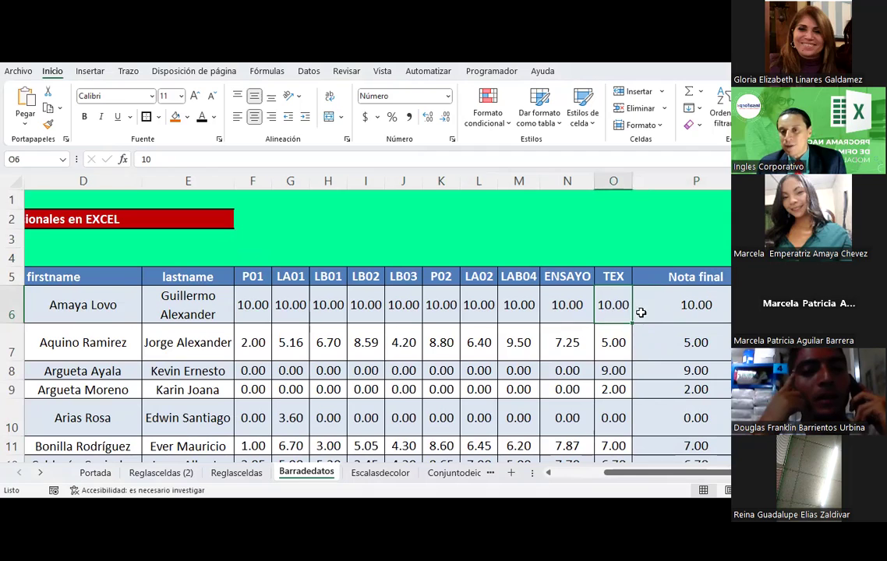
click(675, 306)
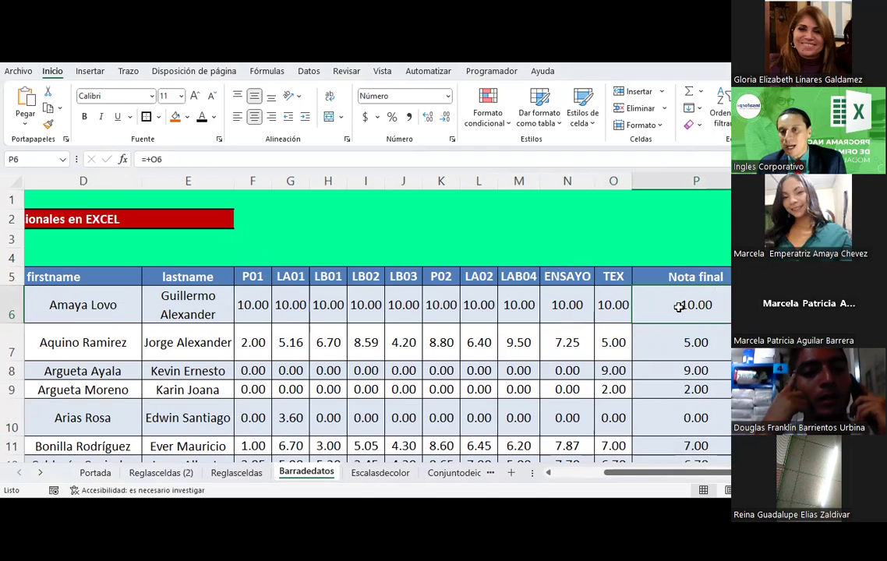
Step: Enter 9 as the first student's TEX grade in O6, then select the Nota final column
click(620, 309)
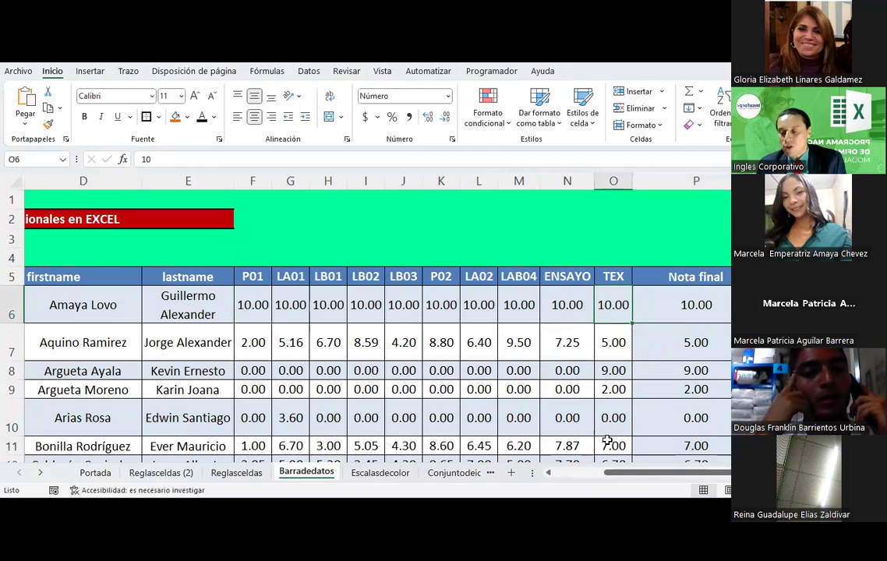
text(9)
key(Return)
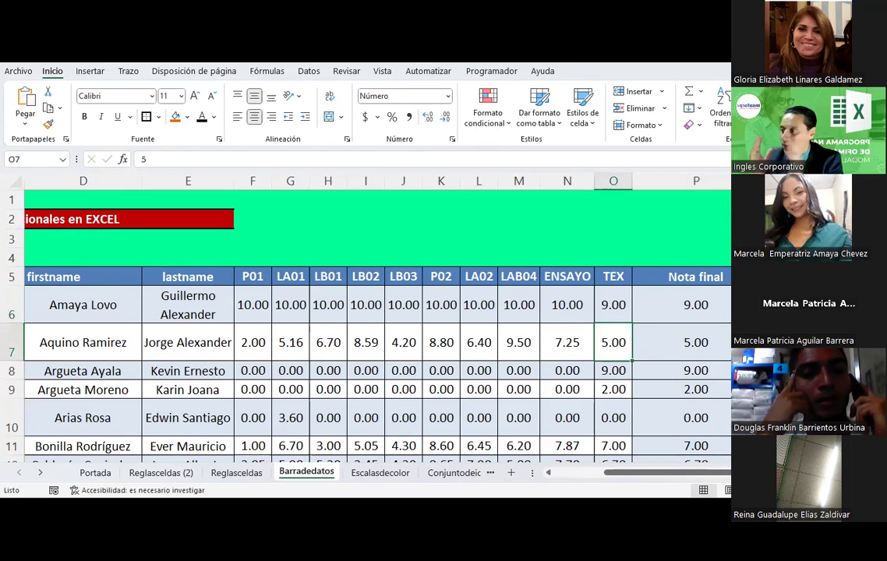
mouse_move(706, 301)
mouse_down()
mouse_move(679, 485)
mouse_move(680, 404)
mouse_up()
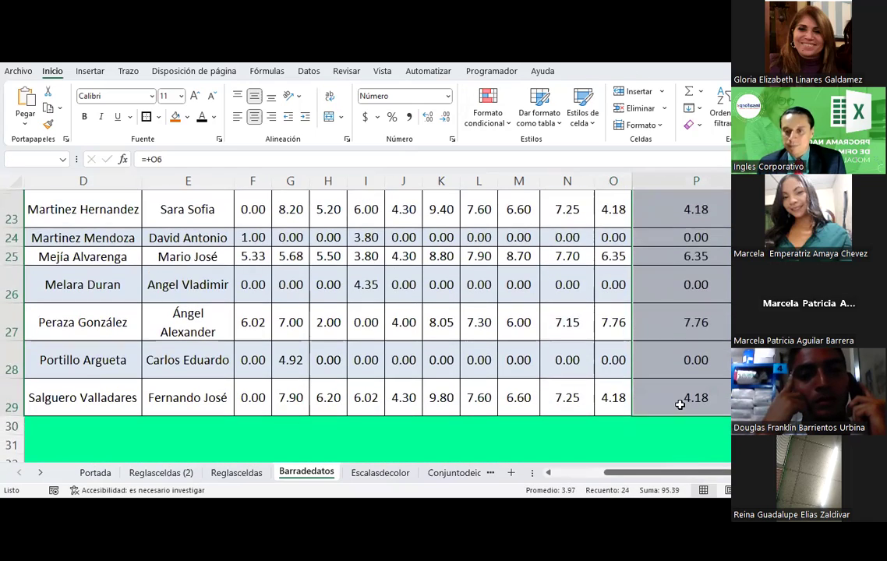
Step: Apply pink gradient fill data bars to the Nota final cells P6:P29
click(503, 123)
mouse_move(526, 215)
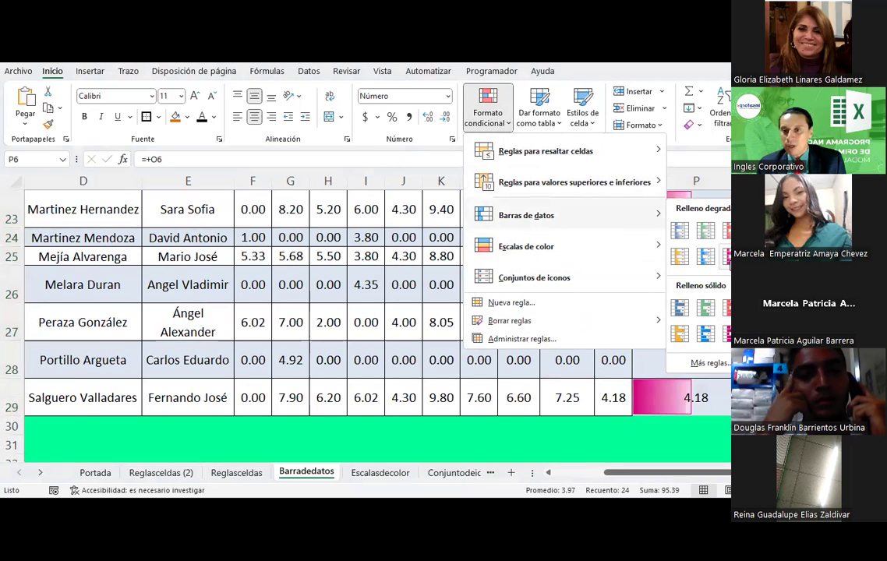
click(728, 257)
scroll(667, 305, up, 3)
scroll(667, 305, up, 1)
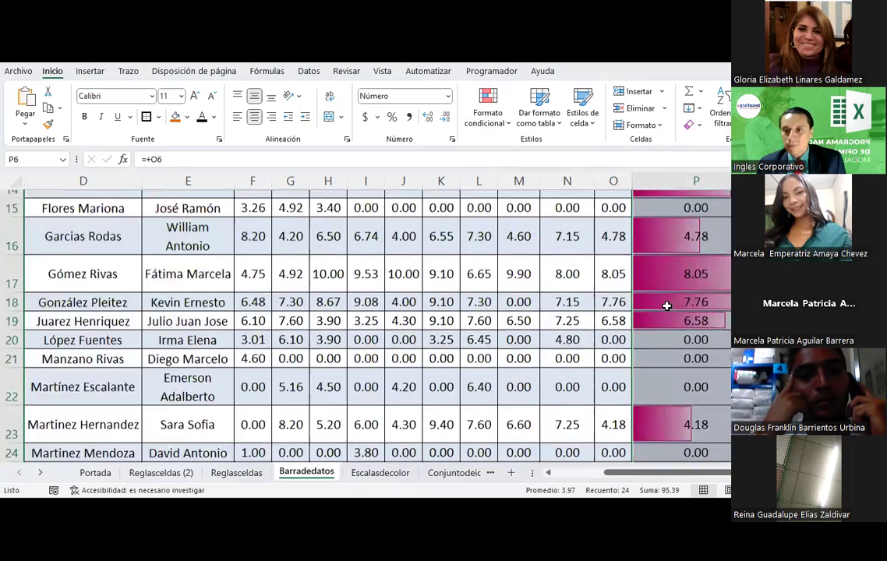
scroll(668, 305, up, 2)
scroll(667, 306, up, 1)
scroll(656, 276, up, 1)
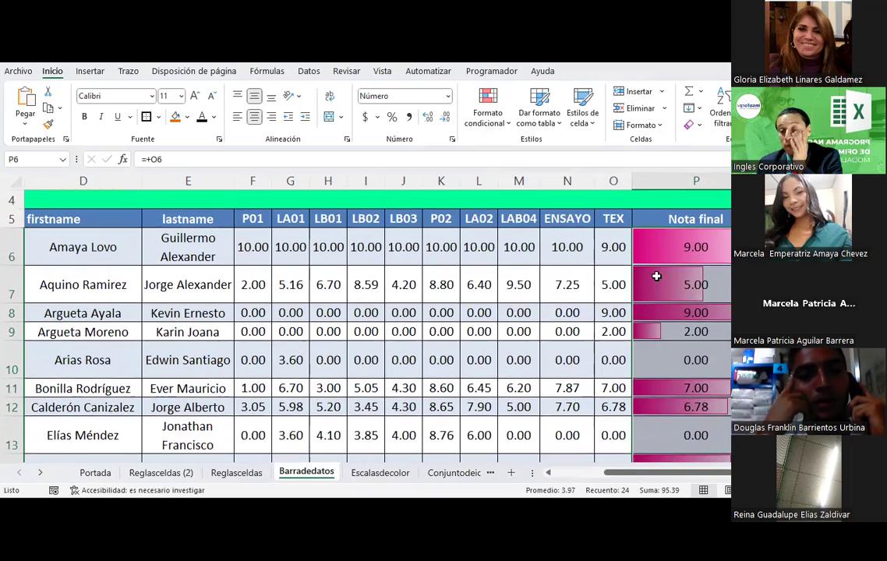
click(605, 288)
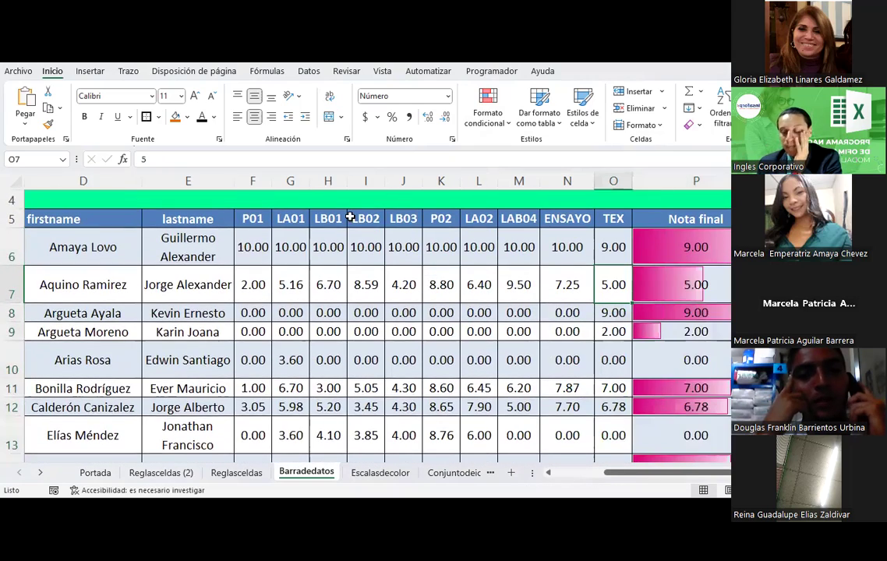
Step: Enter trial TEX grades 1, 2, 3 and 4 in O6 to watch the P6 data bar
key(Up)
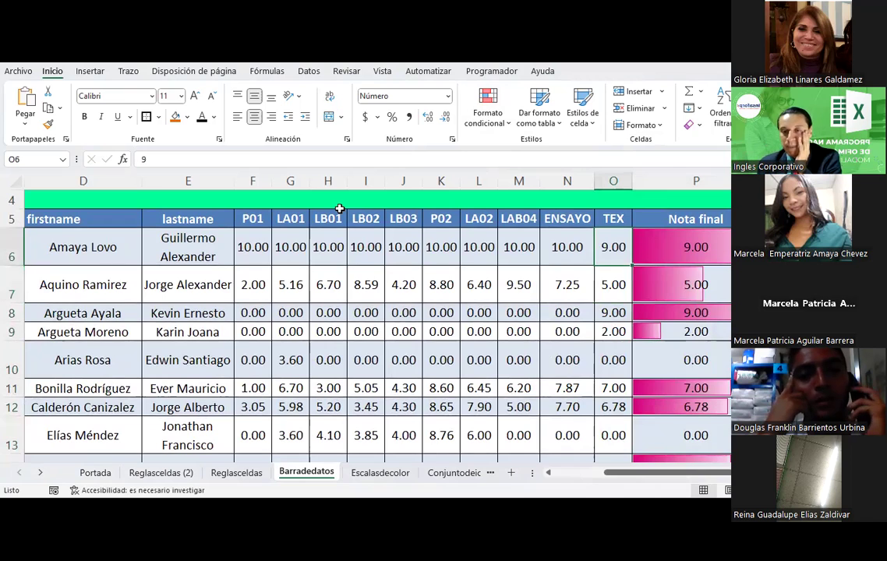
text(1)
key(Return)
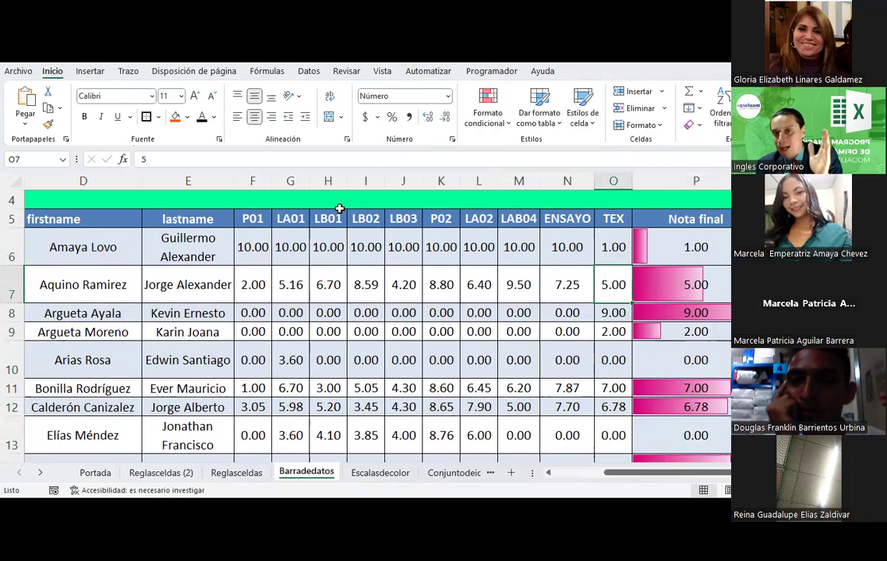
key(Up)
text(2)
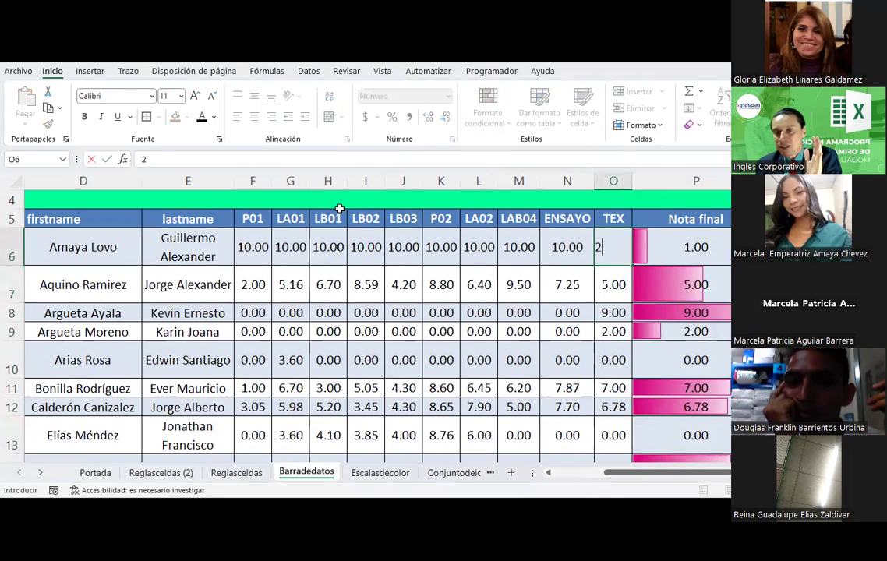
key(Tab)
key(Left)
text(3)
key(Tab)
key(Left)
text(4)
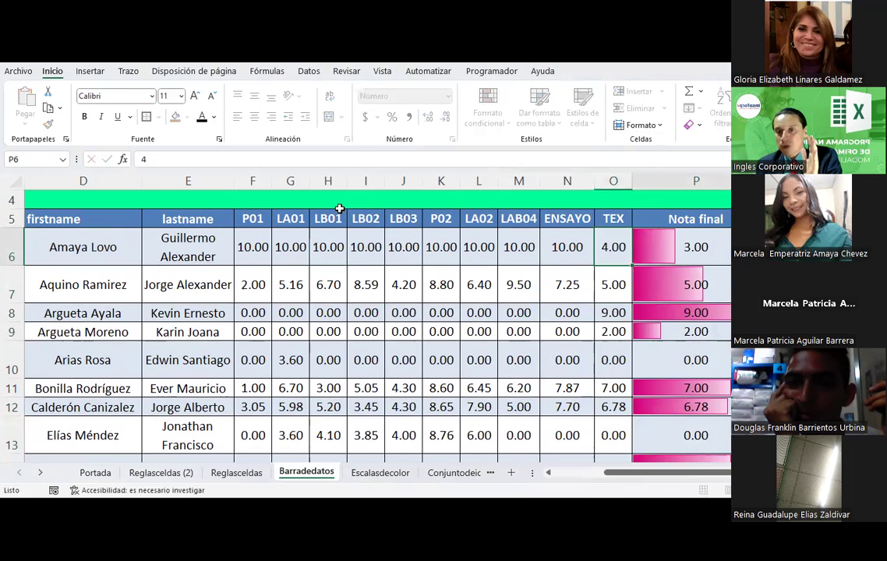
key(Tab)
Step: Continue with TEX grades 6 and 8 in O6, finally settling it at 10
key(Left)
text(6)
key(Tab)
key(Left)
text(8)
key(Tab)
text(10)
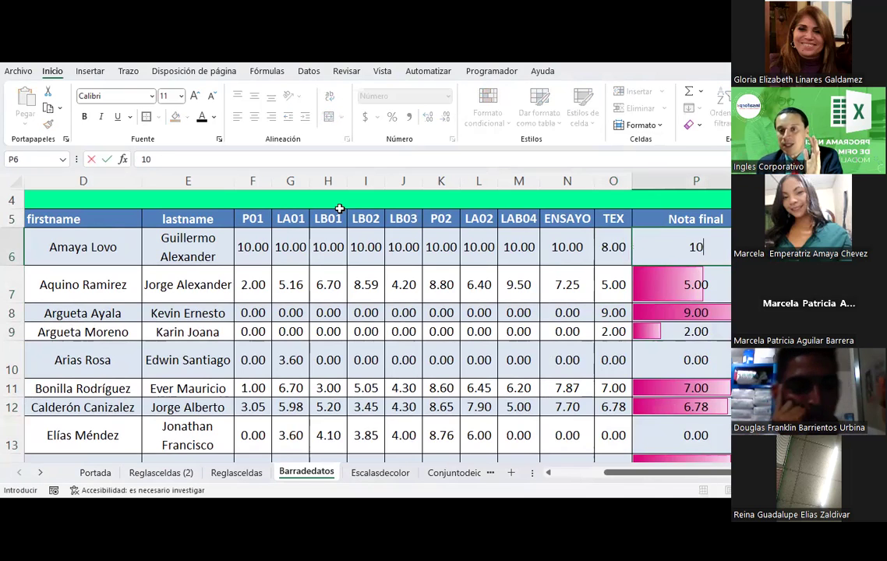
key(Escape)
key(Left)
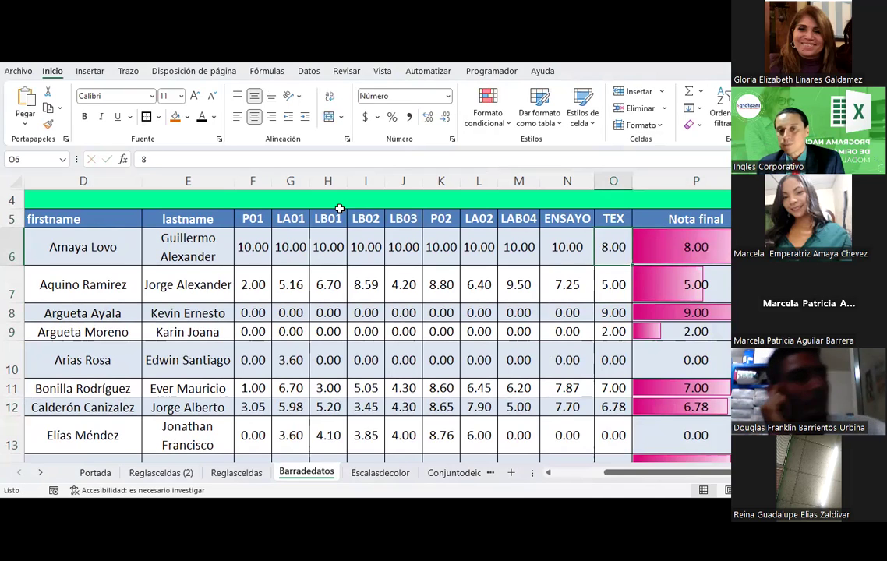
text(10)
key(Return)
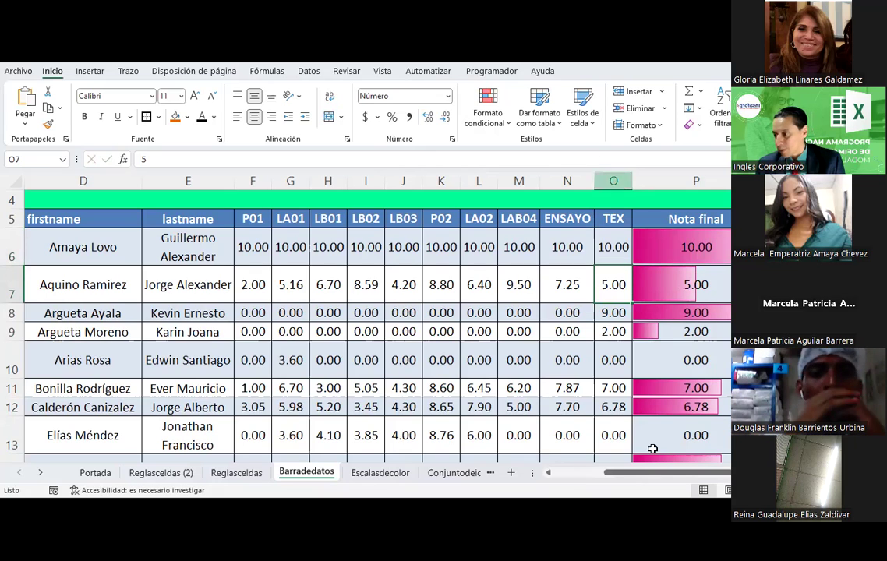
Step: Select the Nota final cells and open the existing data bar rule for editing
click(615, 247)
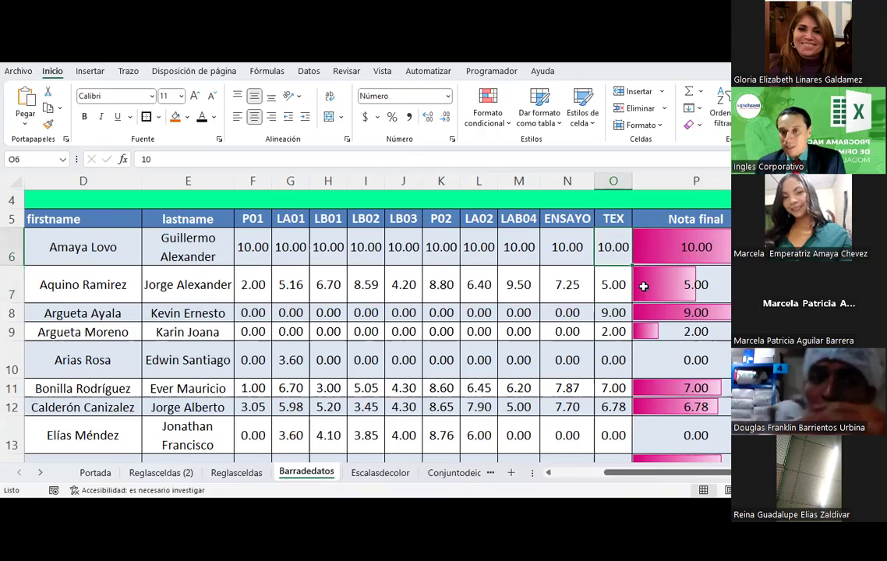
drag(663, 249, 662, 461)
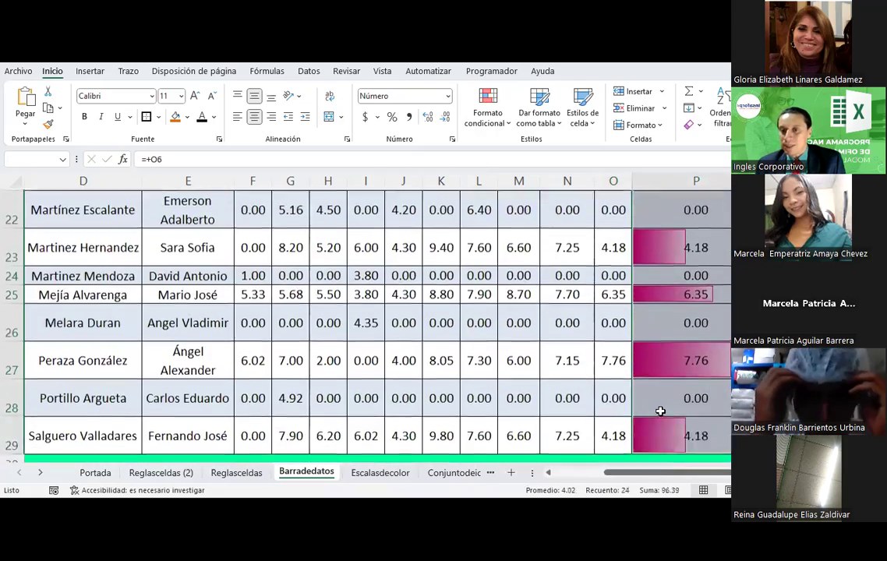
drag(663, 460, 660, 406)
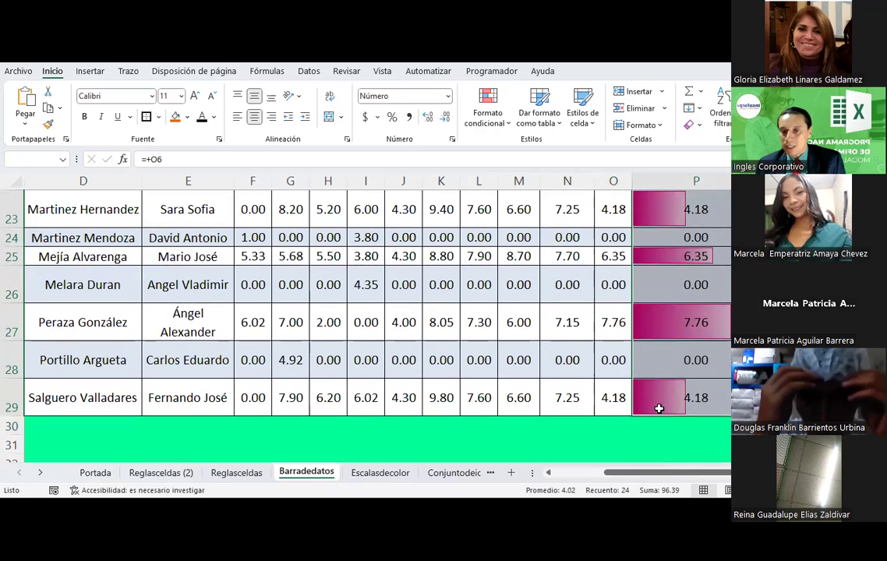
click(483, 129)
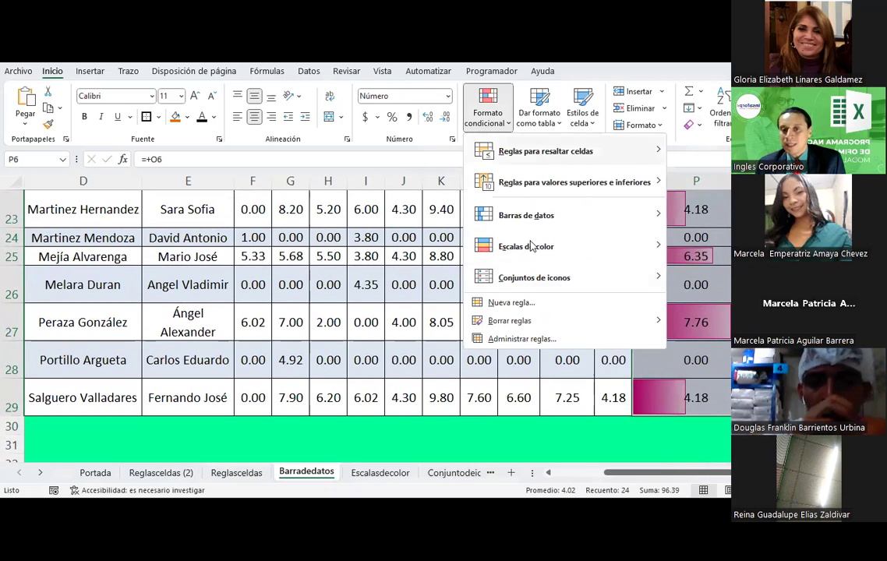
click(521, 340)
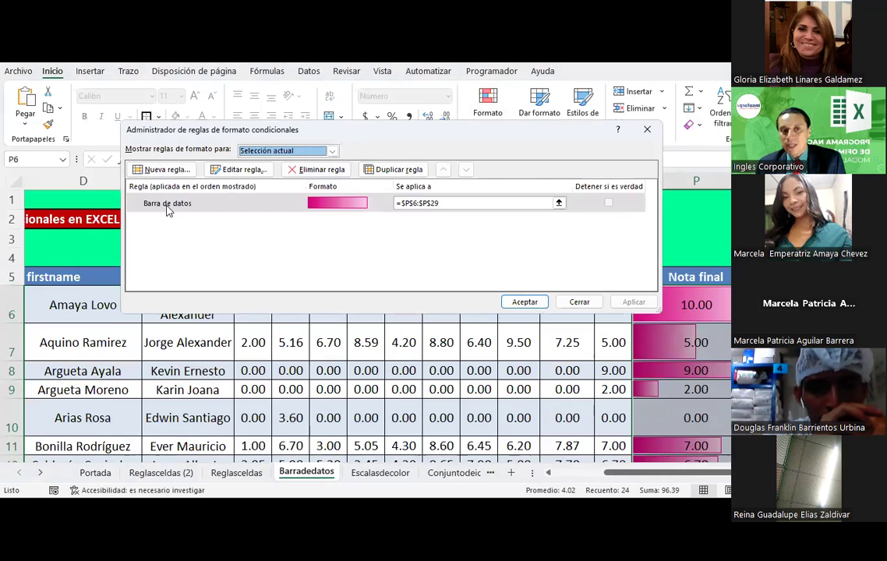
click(245, 170)
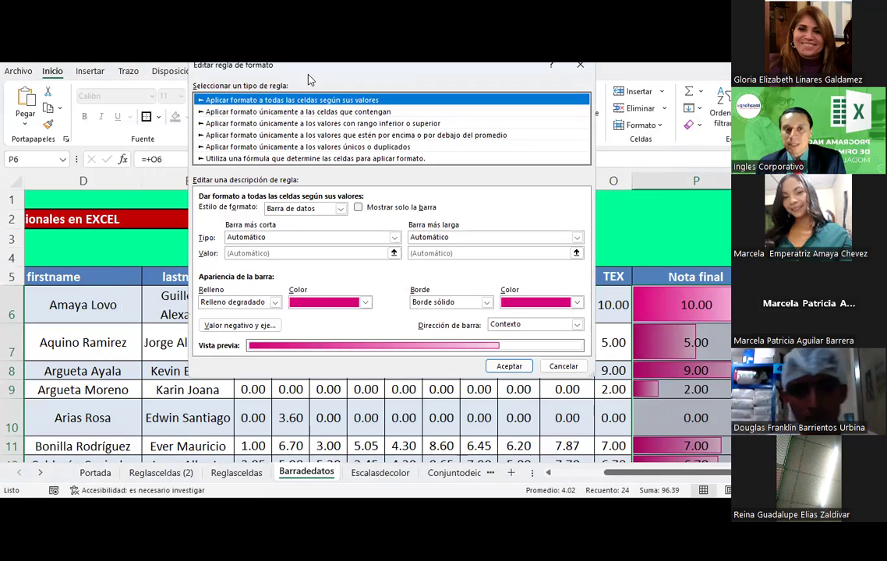
drag(274, 66, 254, 117)
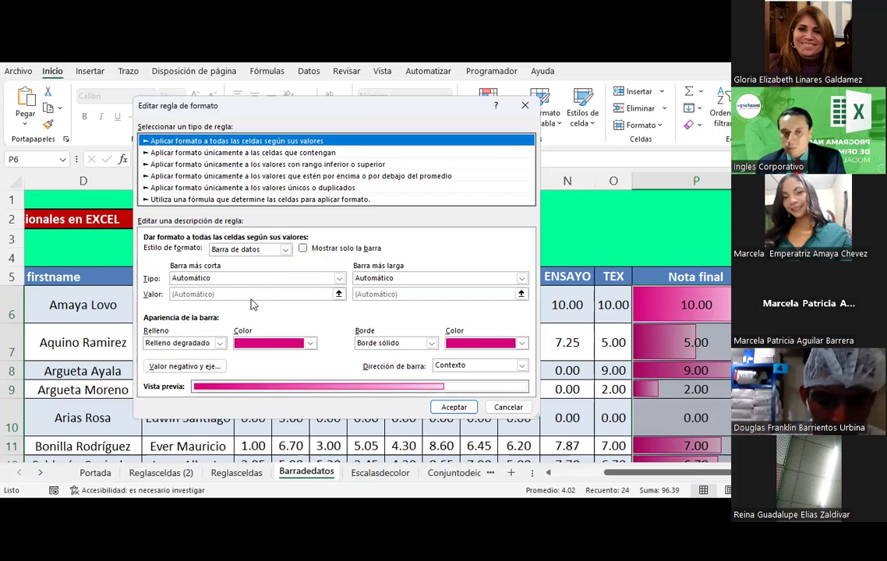
Step: Set the shortest bar to Number 1 and the longest bar to Number 10
click(340, 279)
click(205, 298)
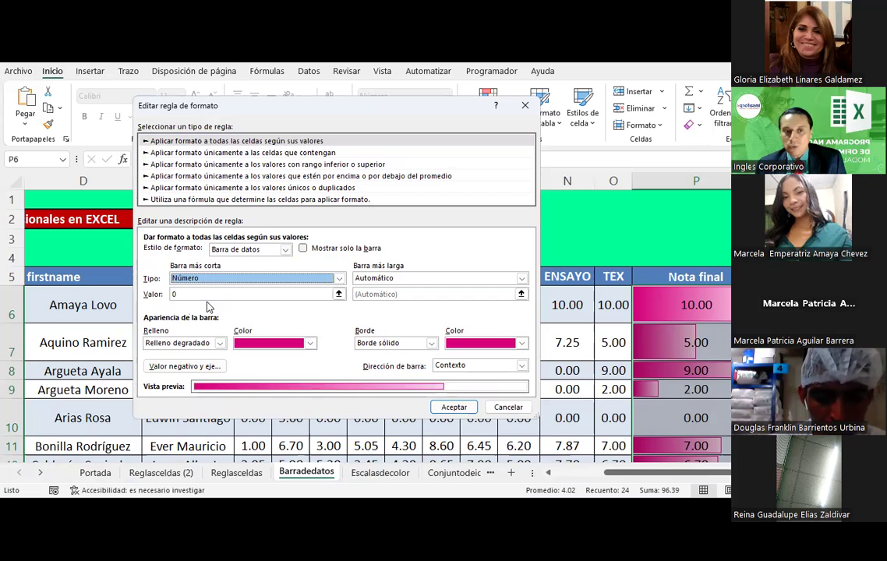
click(205, 294)
text(1)
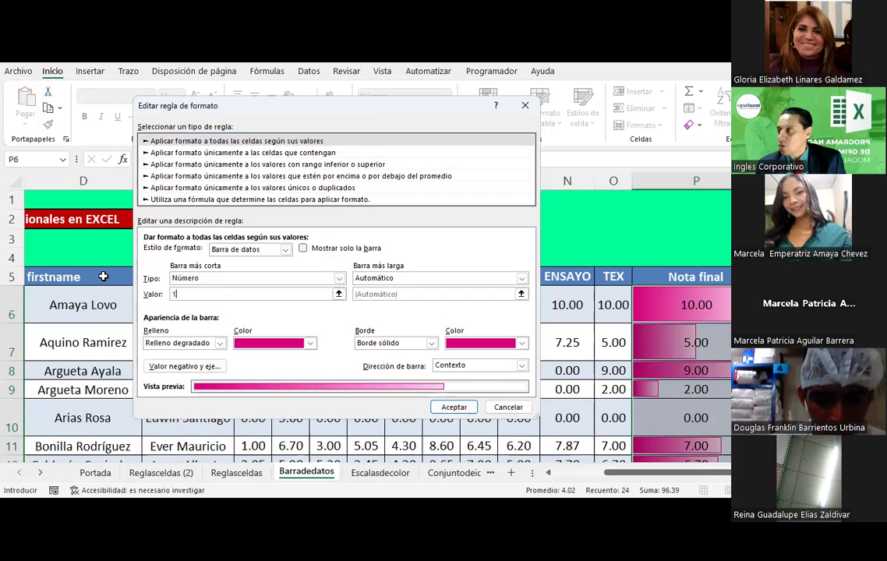
click(521, 280)
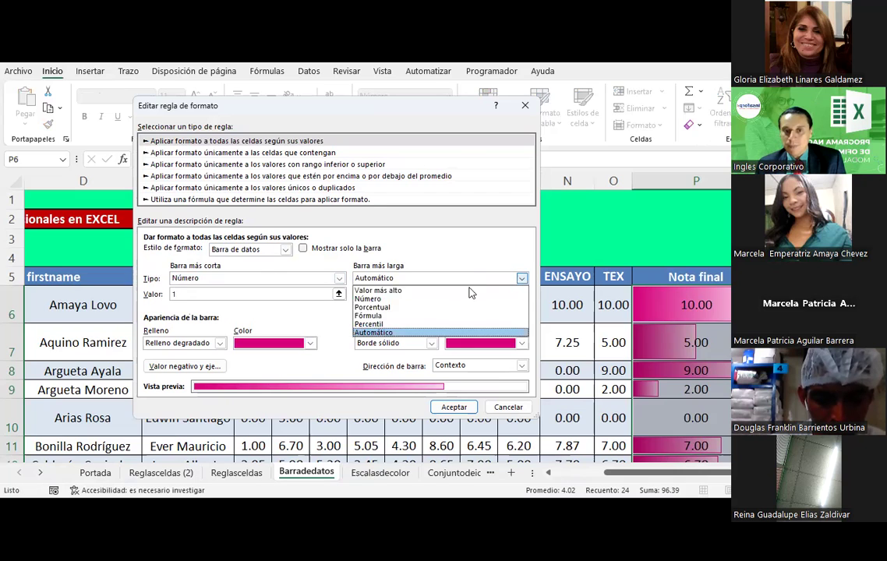
click(383, 297)
click(383, 293)
text(10)
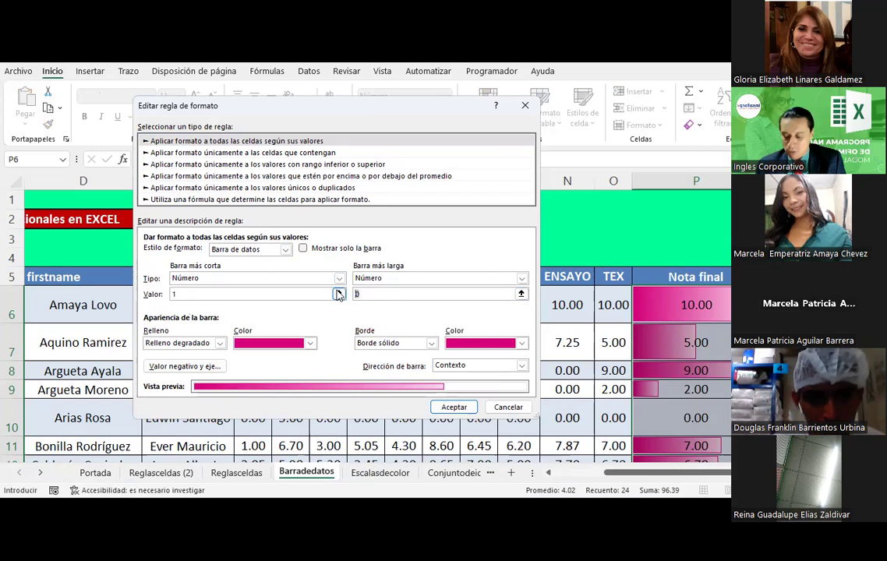
Step: Give the data bars a yellow fill and a bright green border, then confirm the rule
click(310, 344)
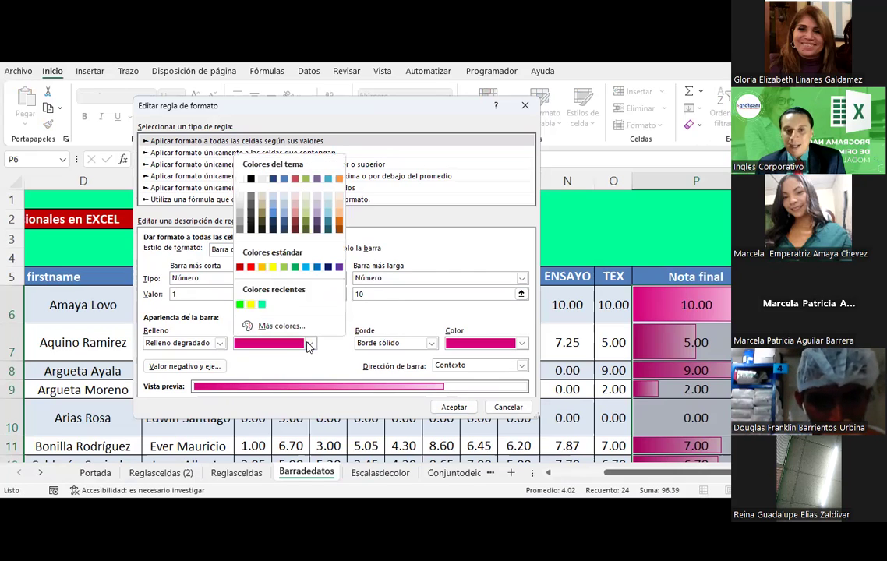
click(273, 269)
click(523, 344)
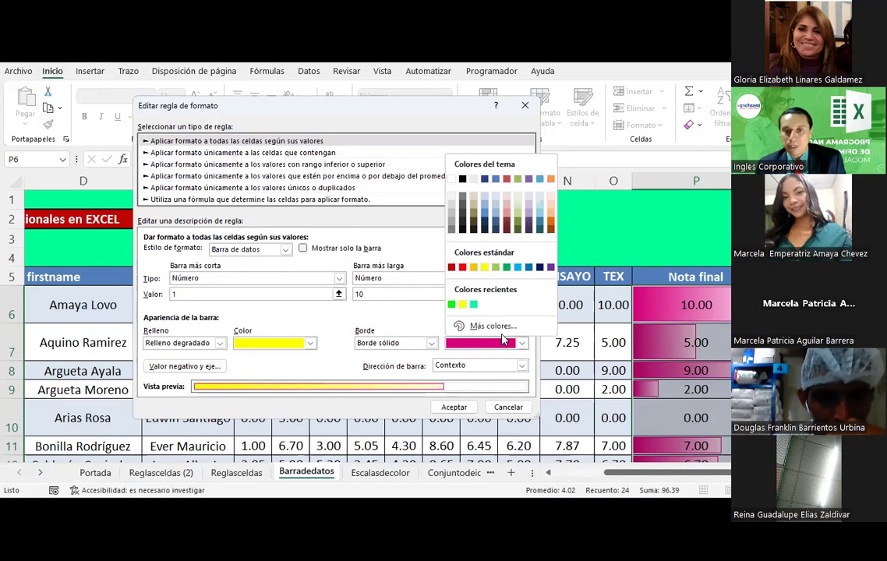
click(474, 305)
click(524, 347)
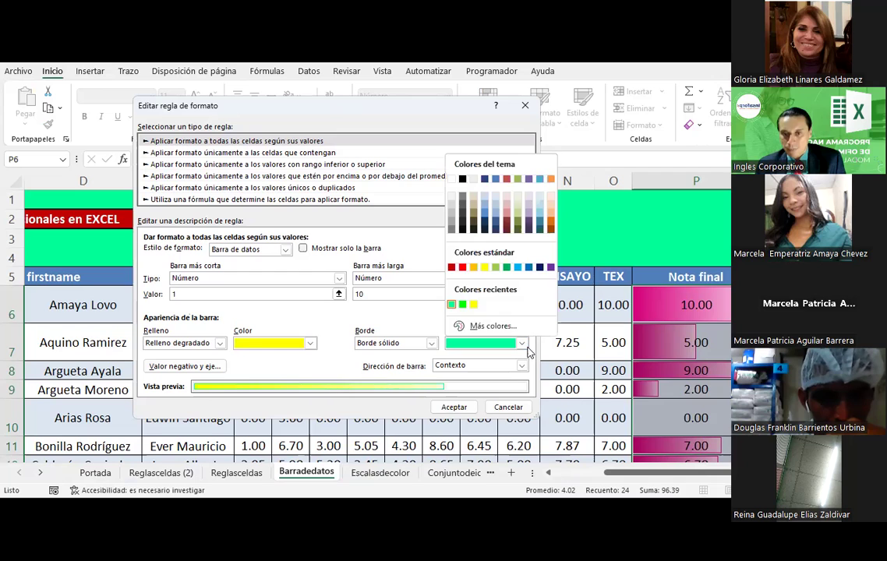
click(462, 306)
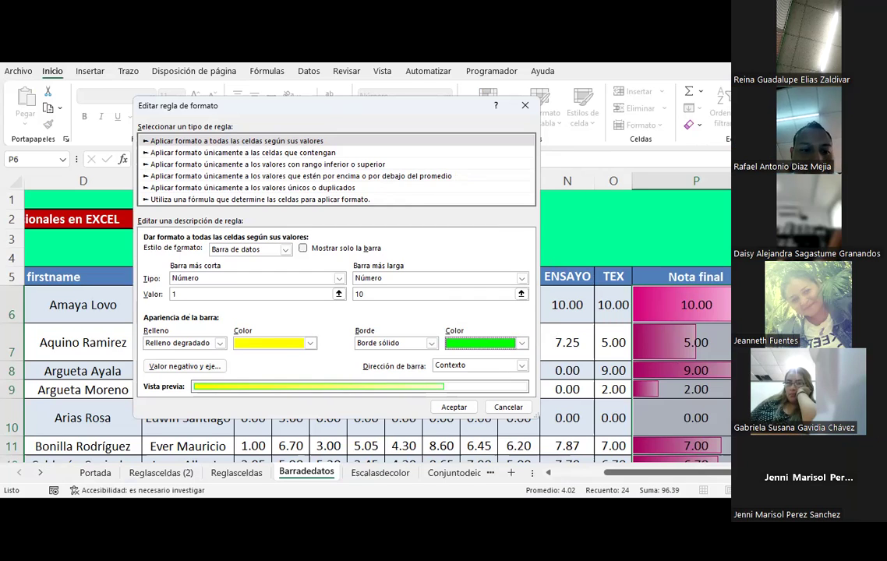
click(456, 408)
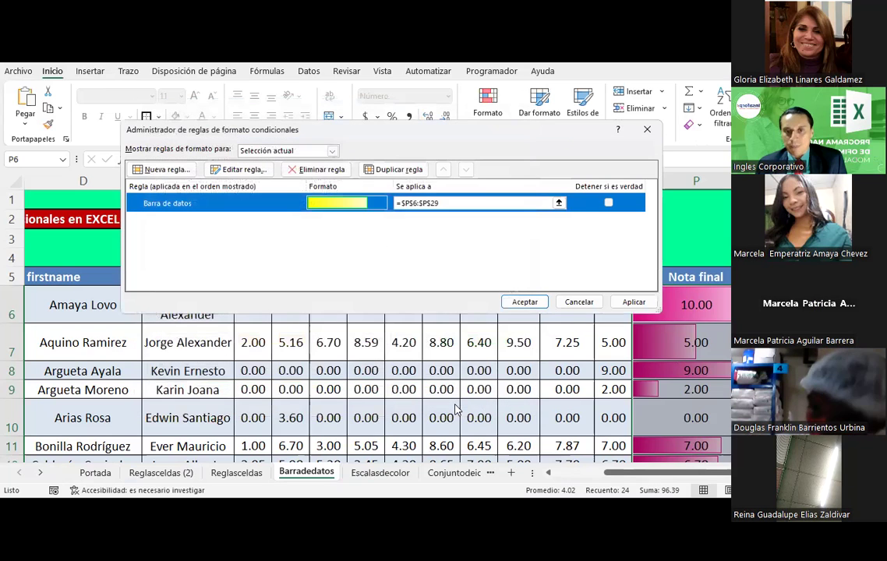
Step: Apply the edited rule and test O6 with TEX scores 1 through 5
click(518, 303)
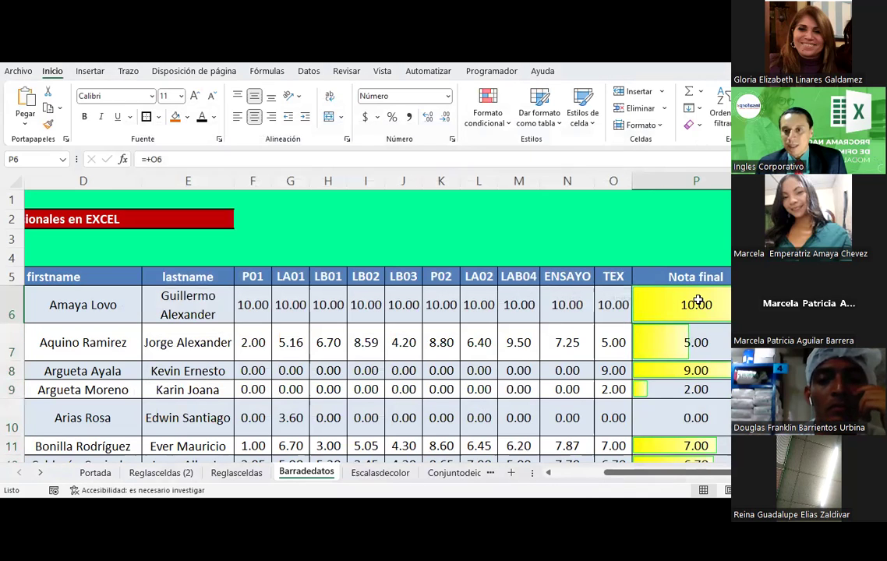
click(622, 311)
text(1)
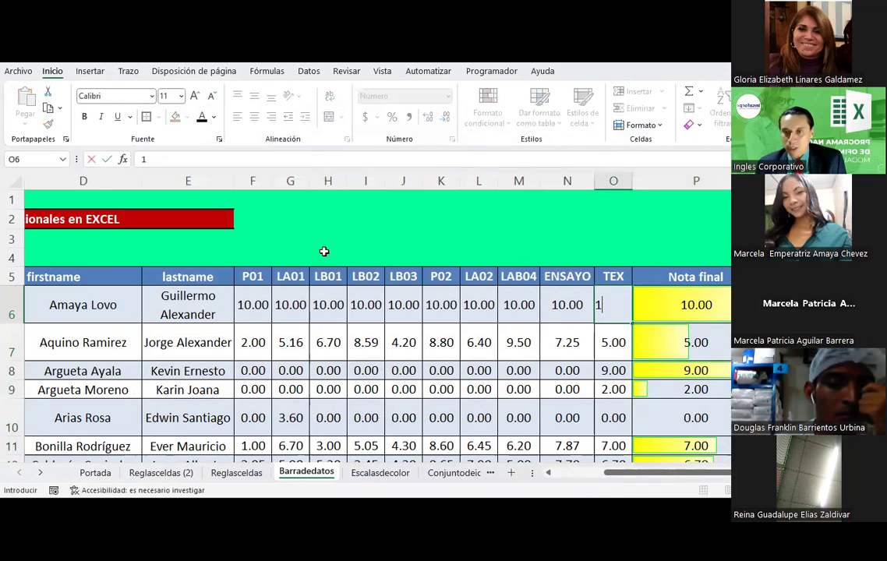
key(Return)
key(Up)
text(2)
key(Return)
key(Up)
text(3)
key(Return)
key(Up)
text(4)
key(Return)
key(Up)
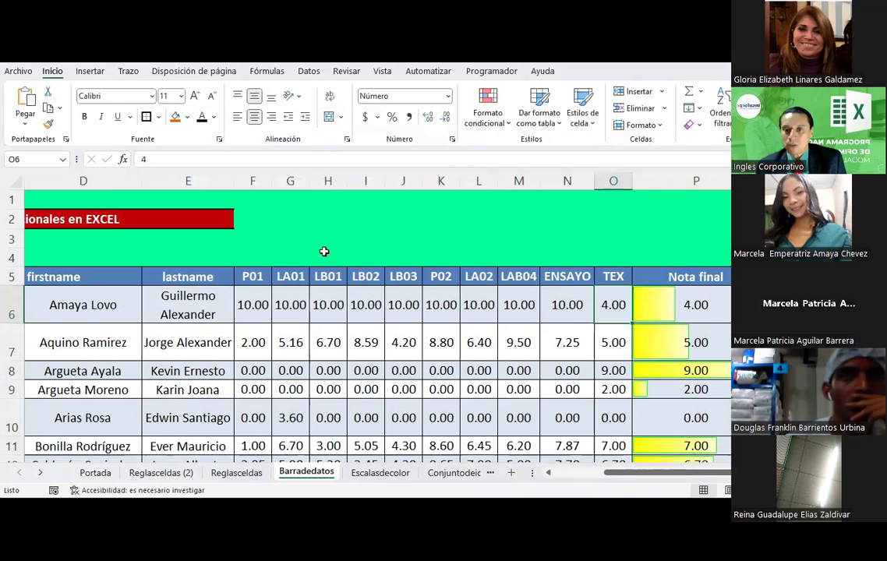
text(5)
key(Return)
Step: Continue testing O6 with TEX scores 6 through 10, ending at 10
key(Up)
text(6)
key(Return)
key(Up)
text(7)
key(Return)
key(Up)
text(8)
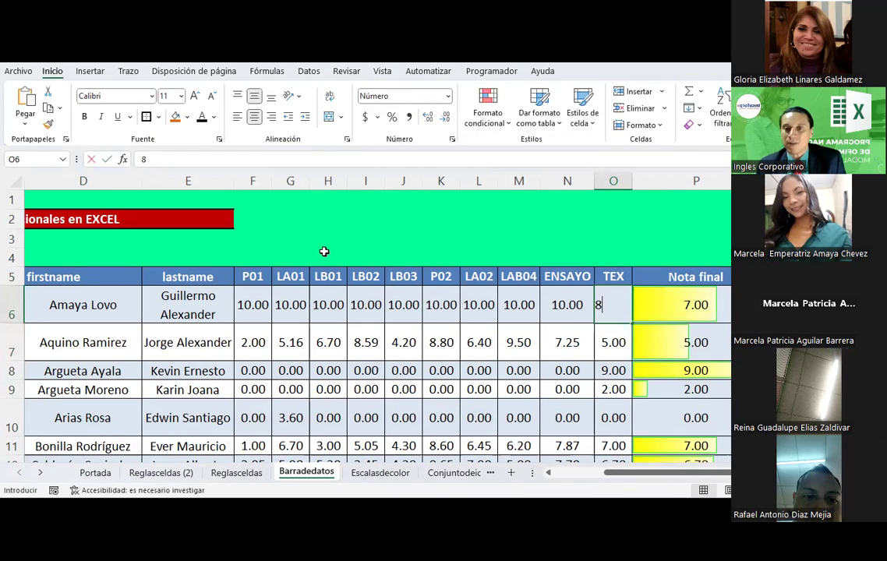
key(Return)
key(Up)
text(9)
key(Return)
key(Up)
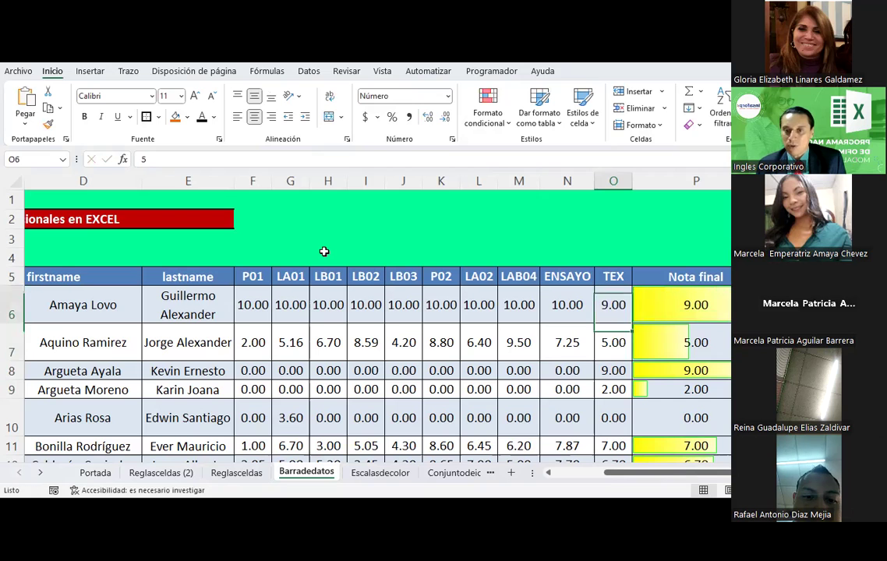
text(10)
key(Return)
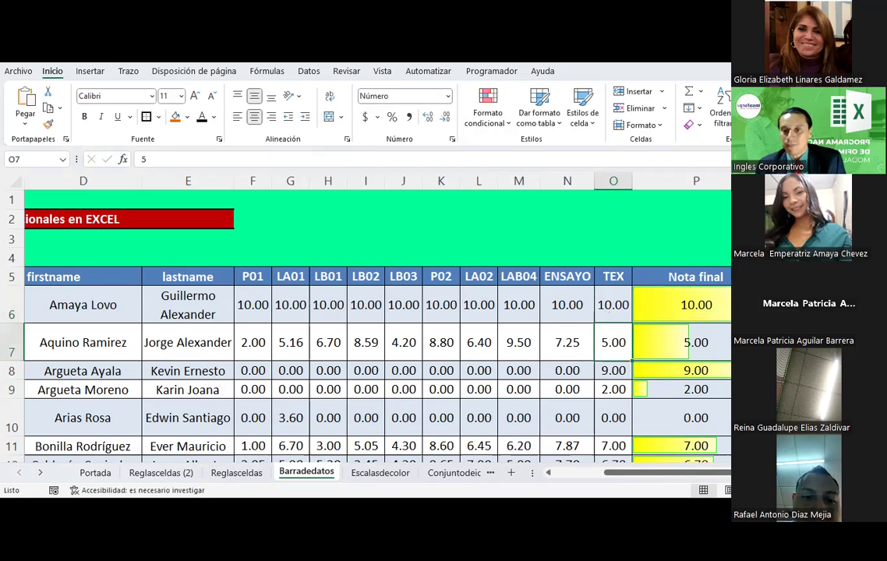
Step: Select the Nota final grades and bring up the conditional formatting rules list
mouse_move(720, 311)
mouse_down()
mouse_move(717, 495)
mouse_move(702, 435)
mouse_up()
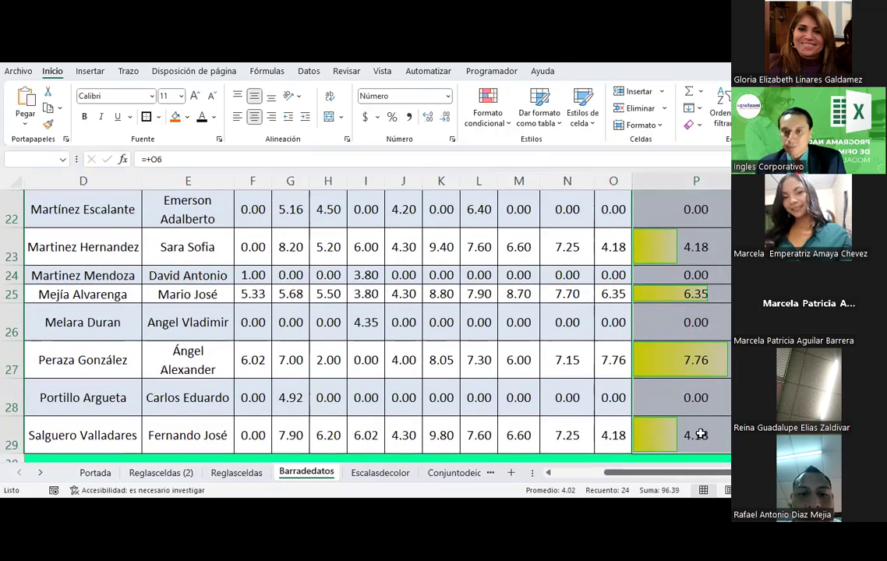
click(488, 109)
click(510, 343)
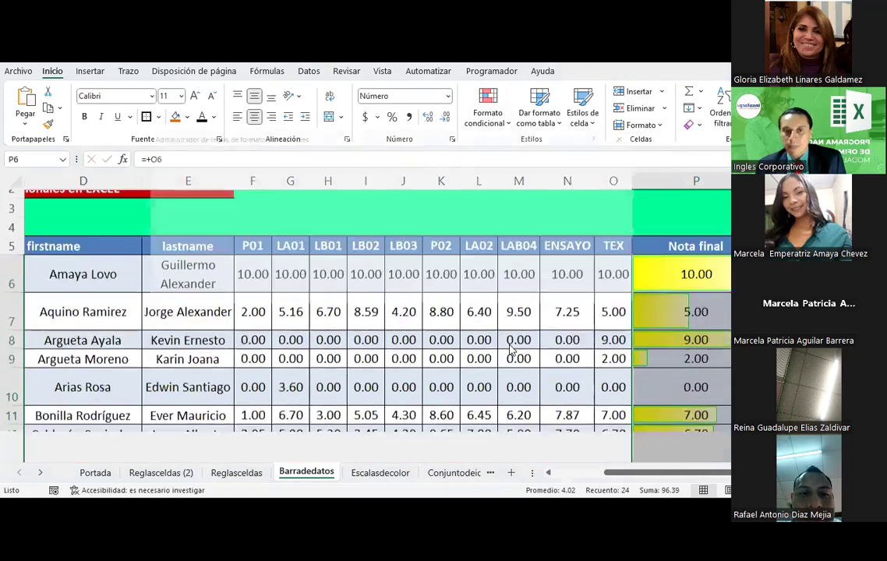
Step: Restyle the P6:P29 data bar rule with a green gradient fill, black border and longest bar 10
click(212, 202)
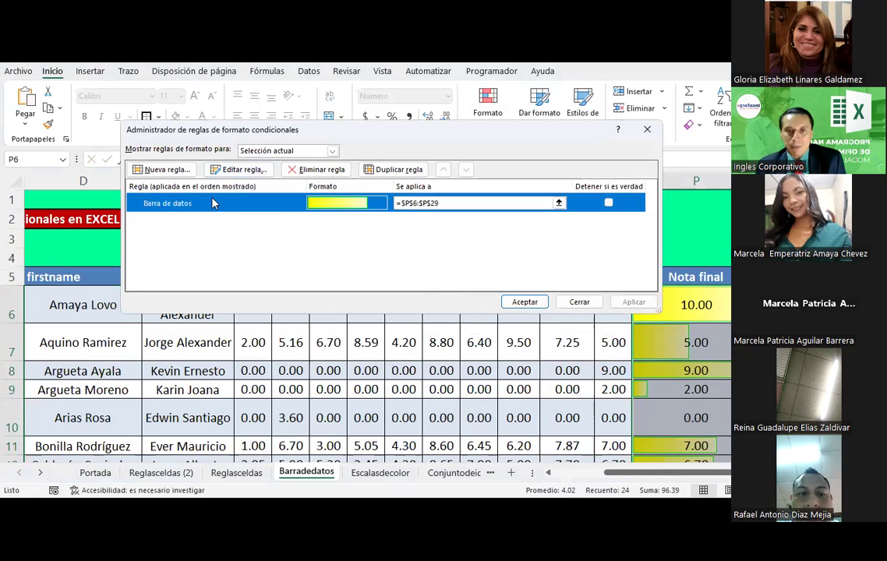
double_click(213, 202)
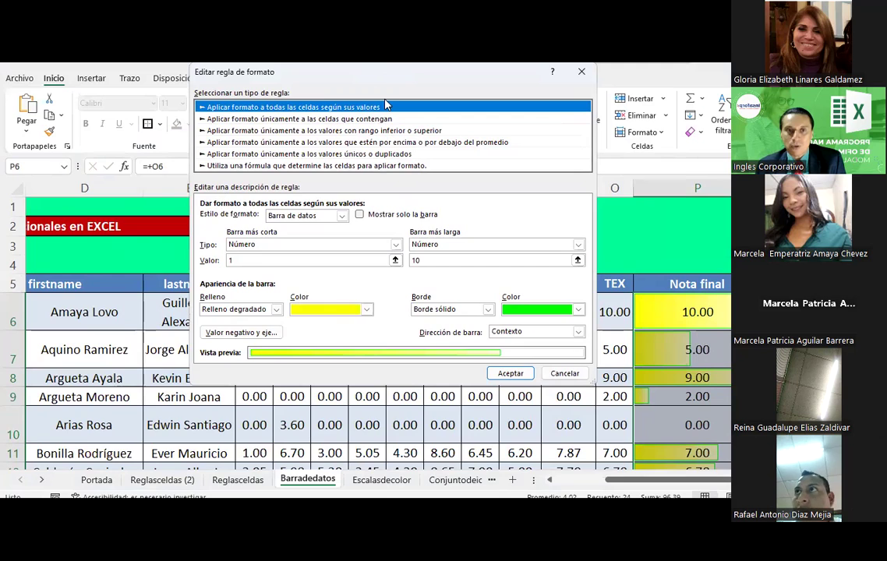
drag(385, 72, 312, 126)
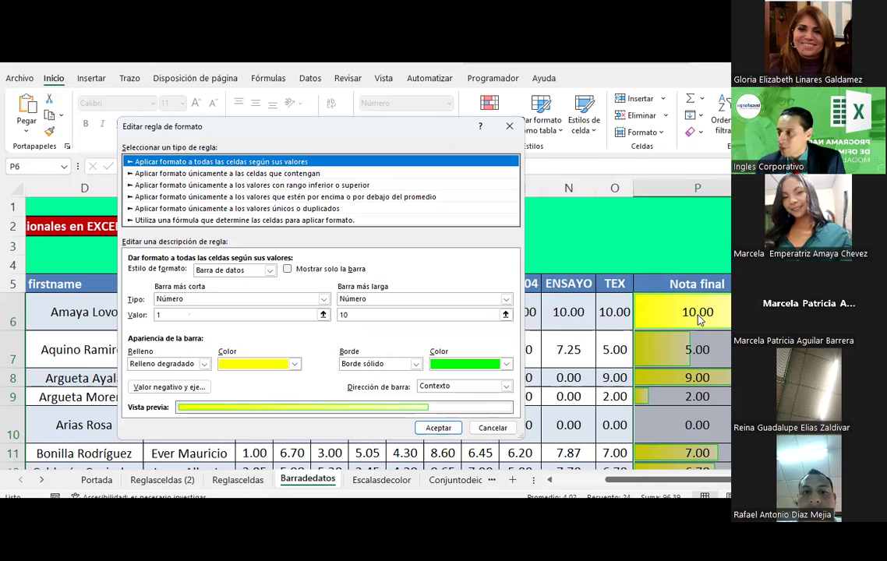
click(295, 365)
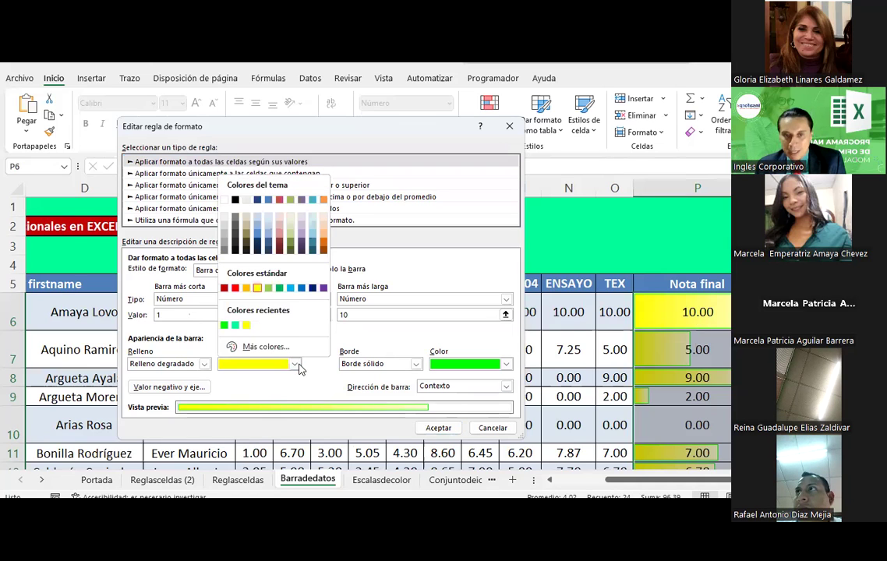
click(224, 325)
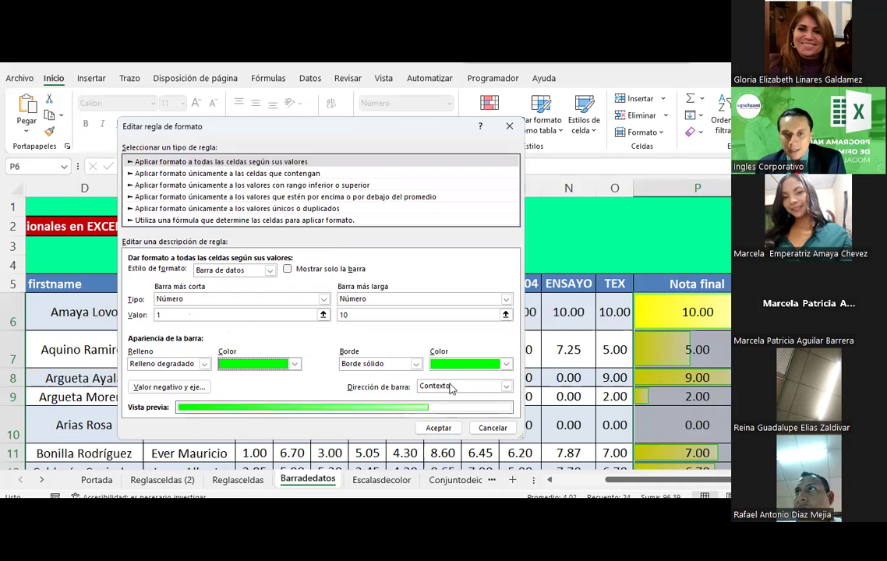
click(506, 364)
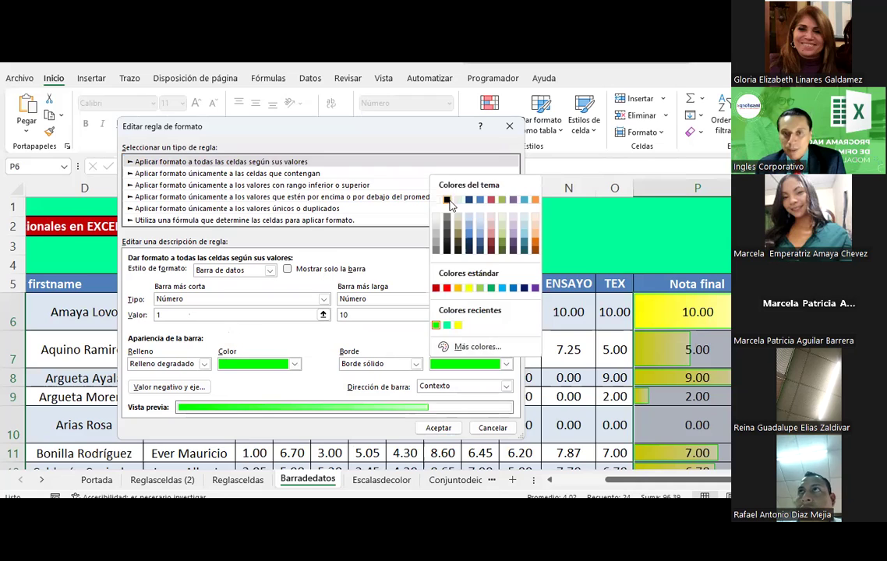
click(447, 200)
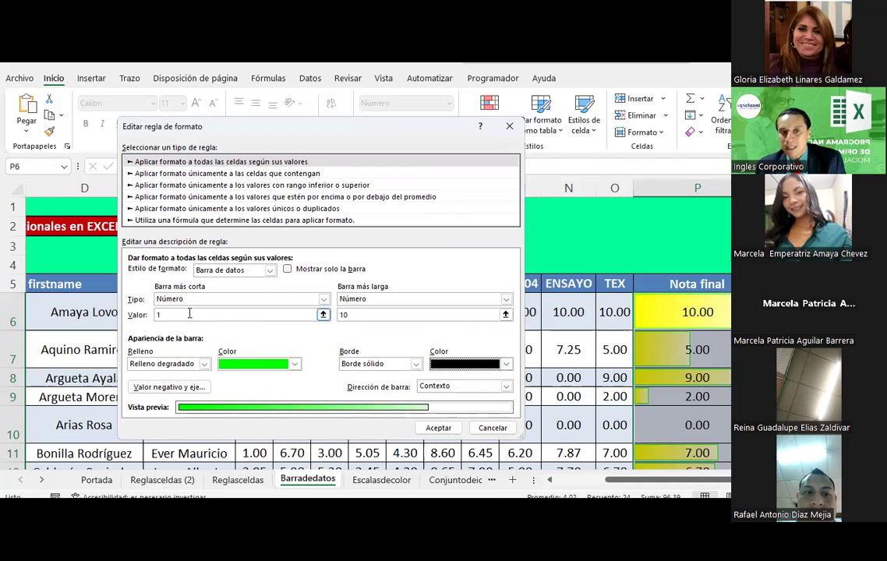
click(374, 315)
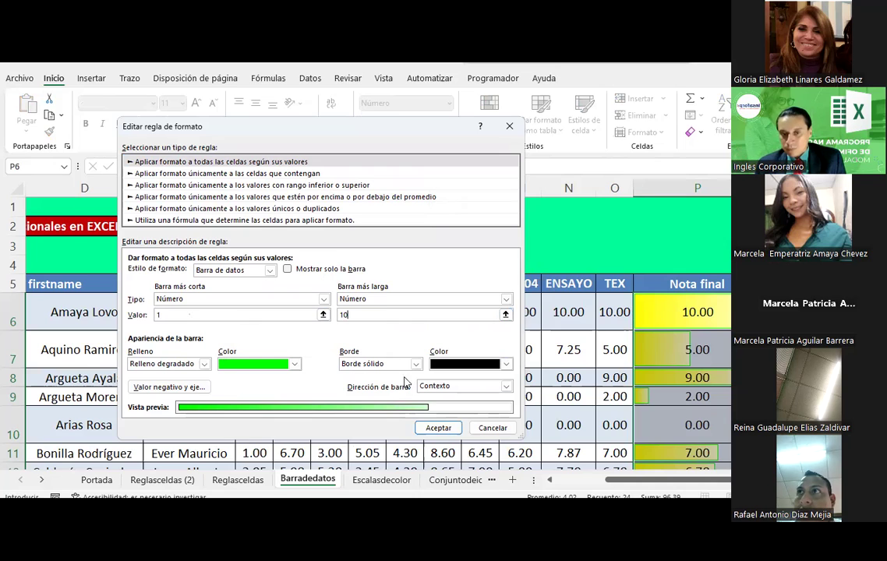
click(439, 428)
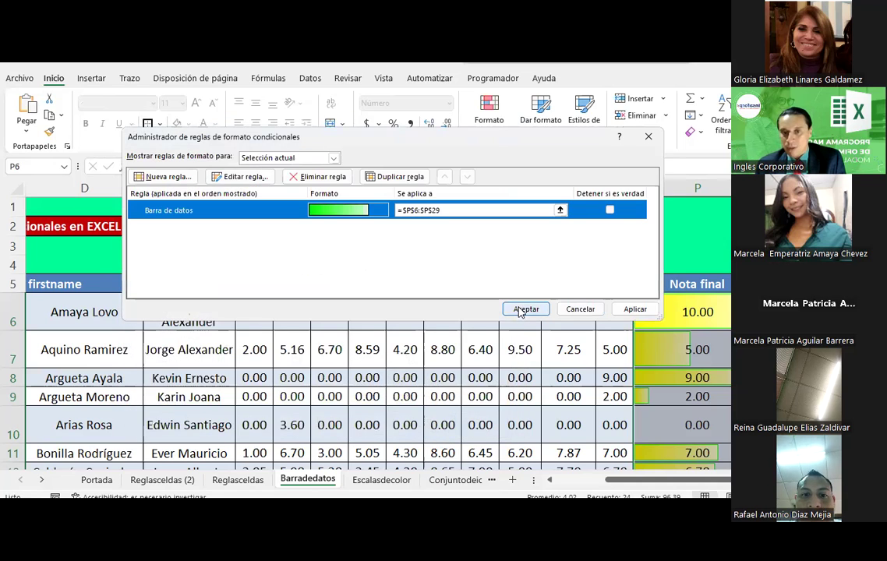
Step: Close the rules manager and test O6 with TEX scores 1, 0, 1 and 2
key(Return)
key(Left)
text(1)
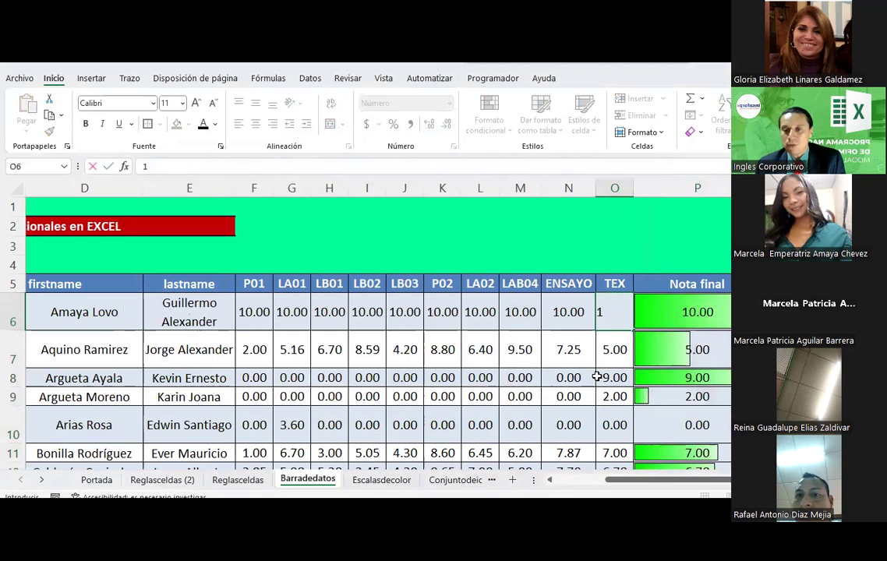
key(Return)
click(614, 312)
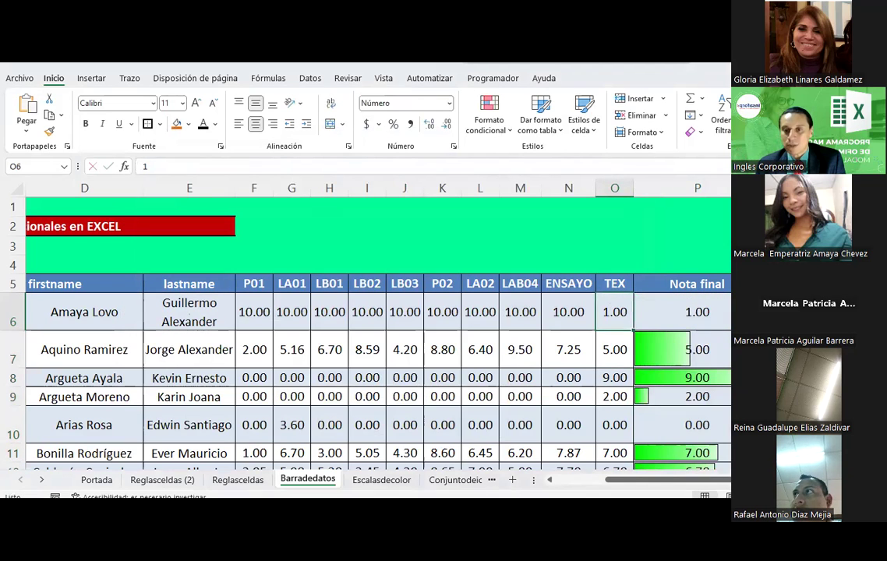
text(0)
key(Return)
key(Up)
text(1)
key(Return)
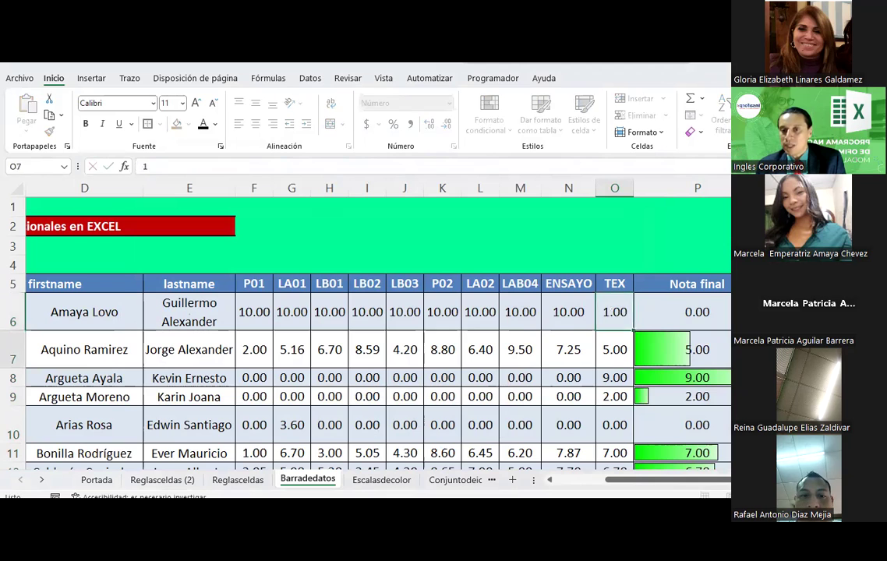
key(Up)
text(2)
key(Return)
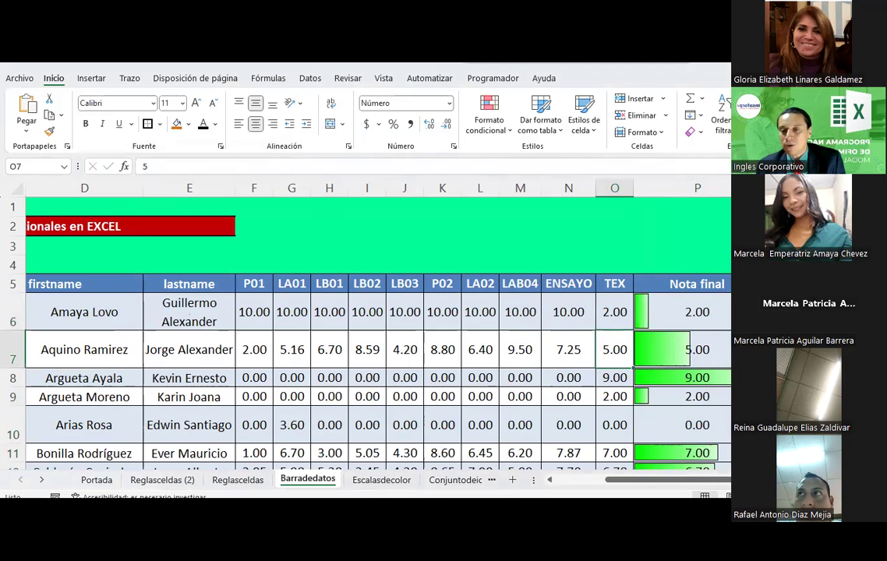
Step: Continue testing O6 with TEX scores 3, 7 and 9, then type 10
key(super+Tab)
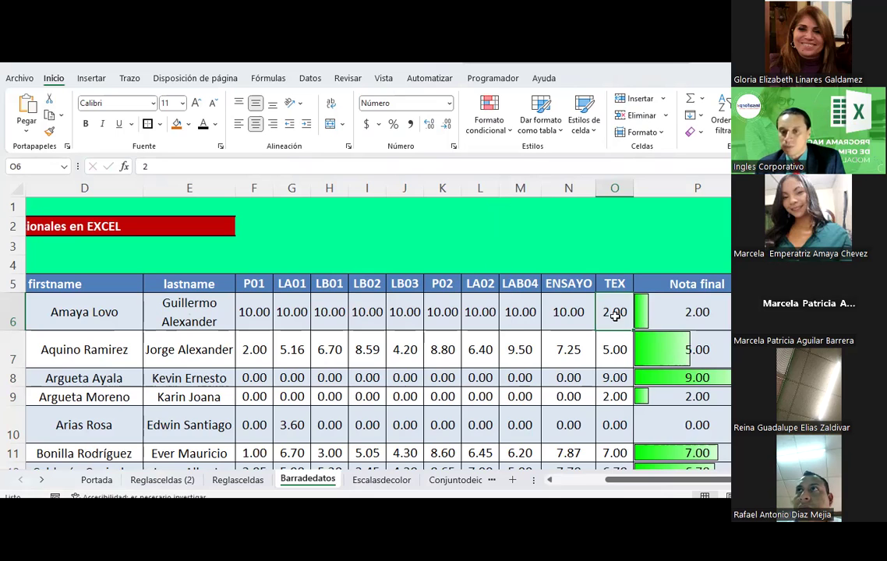
text(3)
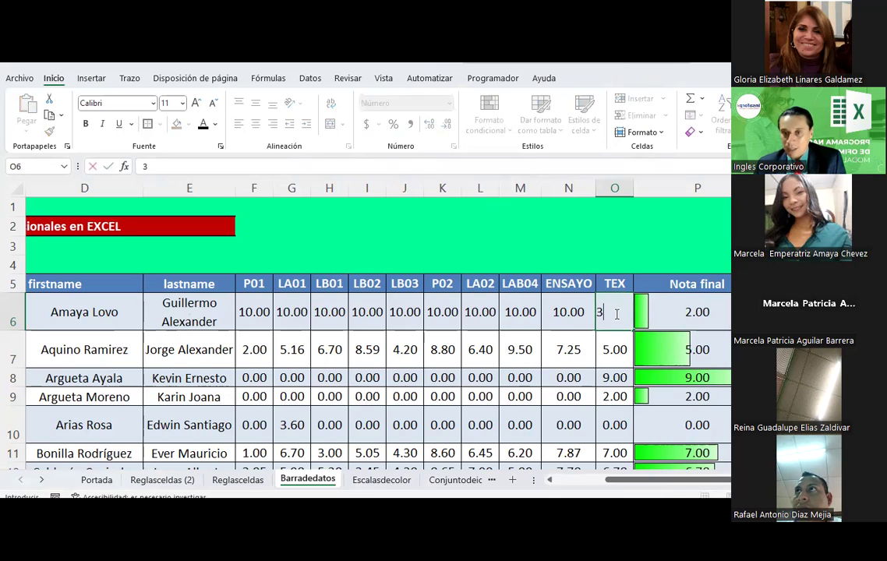
key(Return)
key(Left)
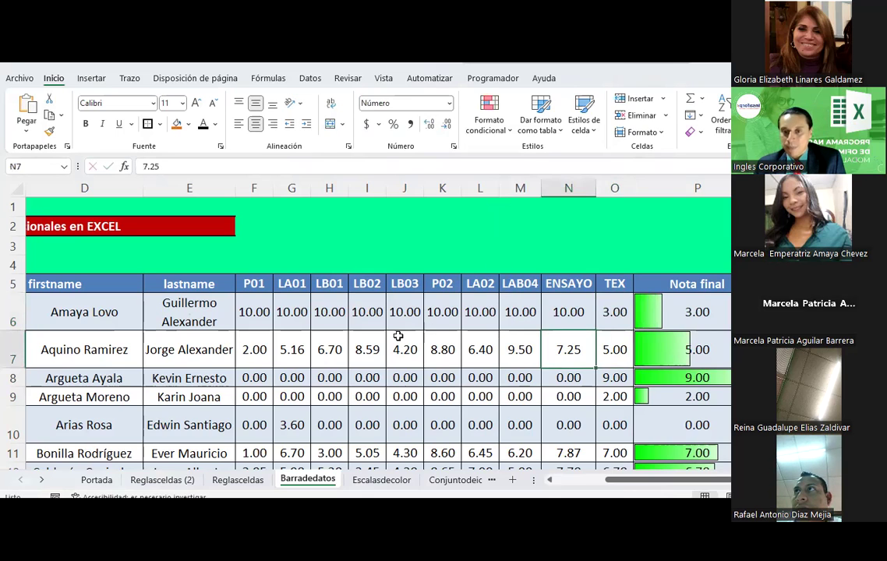
key(Up)
key(Right)
text(7)
key(Return)
key(Up)
text(9)
key(Return)
key(Up)
text(10)
key(Return)
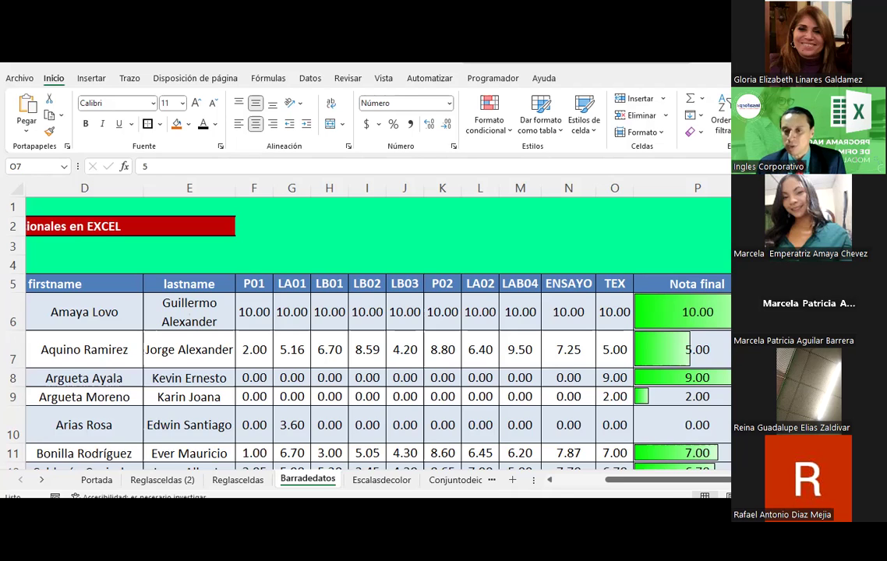
Step: Switch to the Escalasdecolor sheet and scroll up to the top of the grade table
click(382, 481)
scroll(730, 297, up, 3)
scroll(729, 298, up, 3)
scroll(730, 297, up, 2)
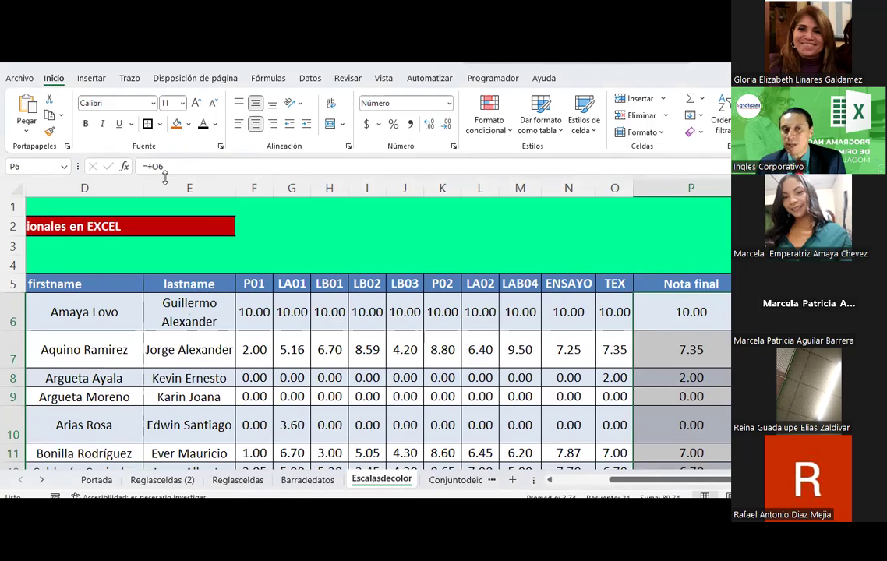
Step: Apply the red-white-blue colour scale to Nota final and scroll to check the colours
click(489, 123)
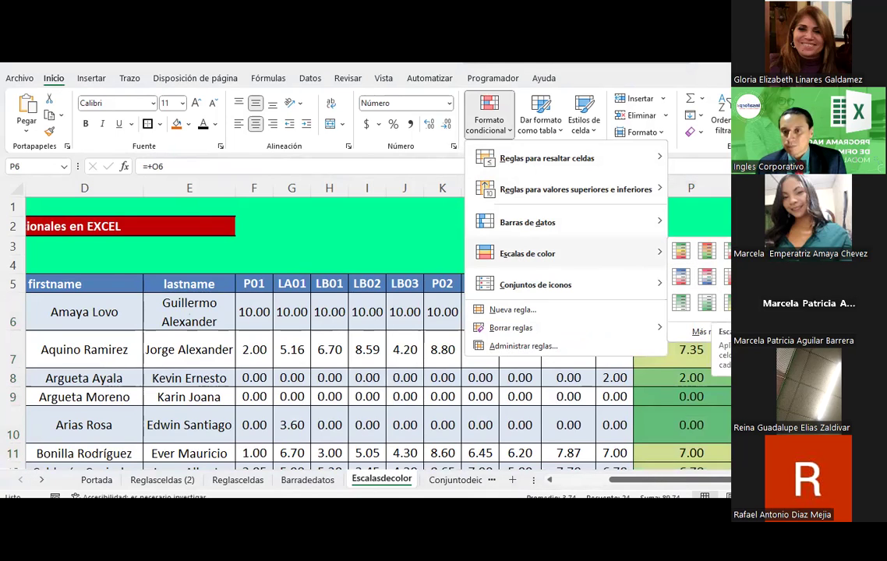
click(707, 277)
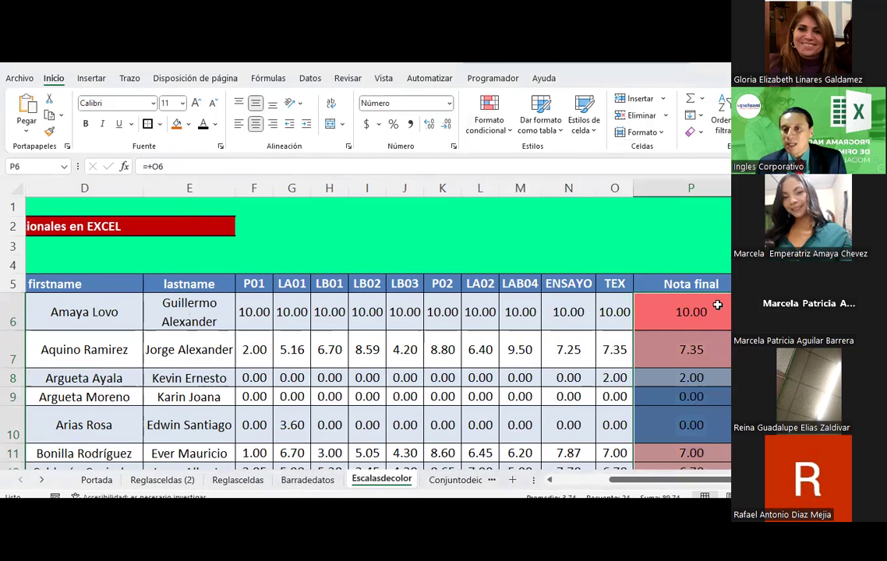
scroll(717, 304, down, 1)
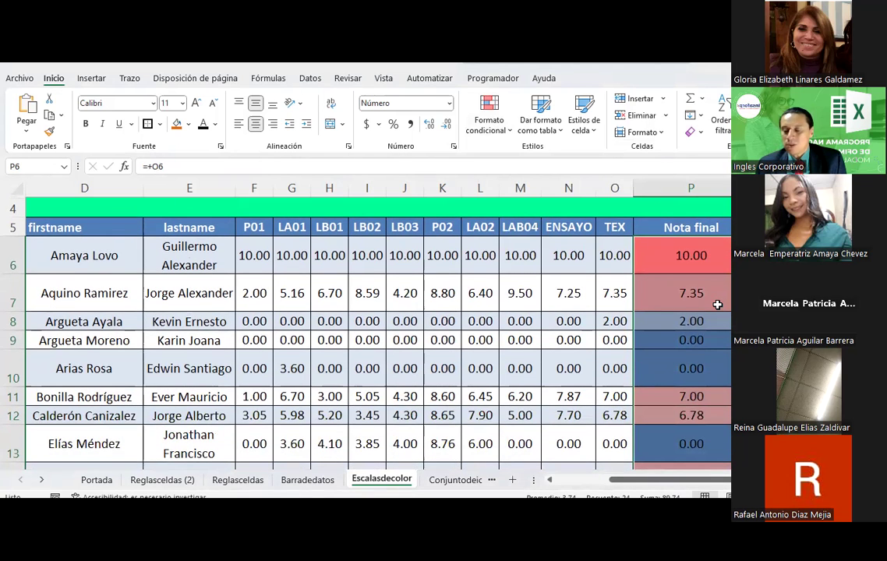
scroll(717, 305, down, 1)
scroll(717, 303, up, 1)
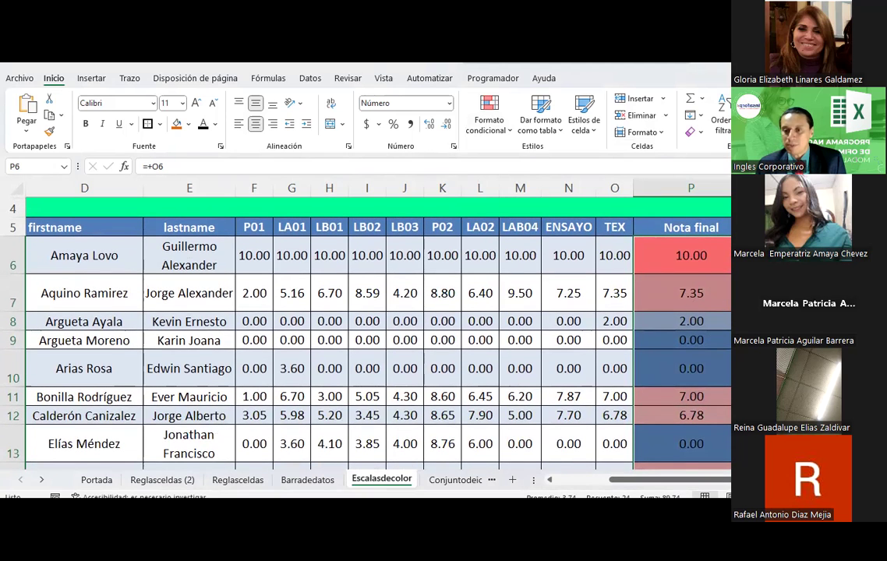
scroll(525, 367, right, 1)
scroll(524, 368, right, 1)
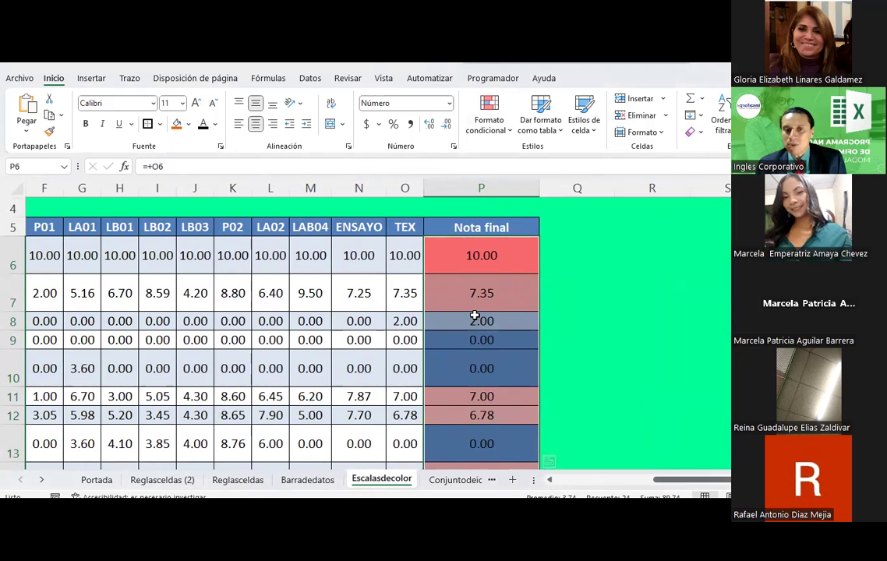
scroll(481, 341, down, 2)
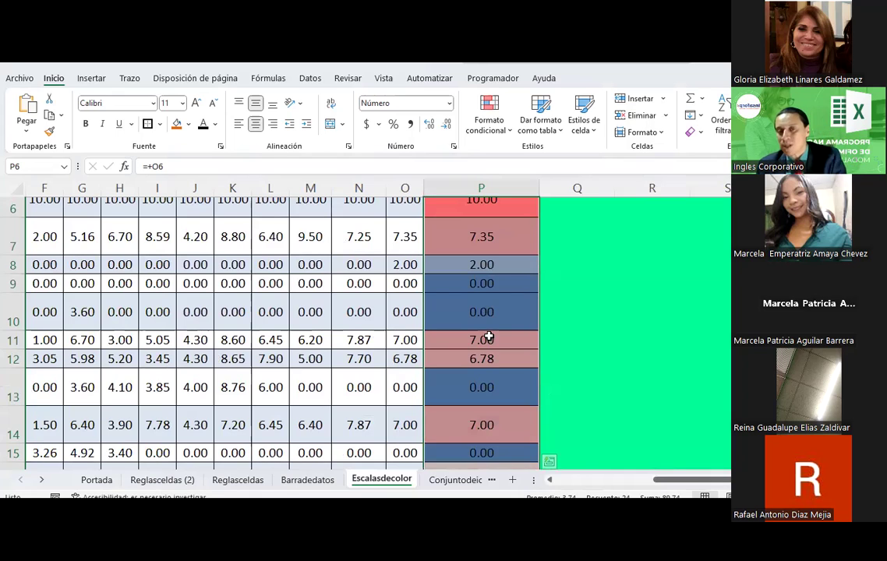
Step: In Administrar reglas, edit the colour-scale rule, making its minimum type Número with value 1
click(491, 126)
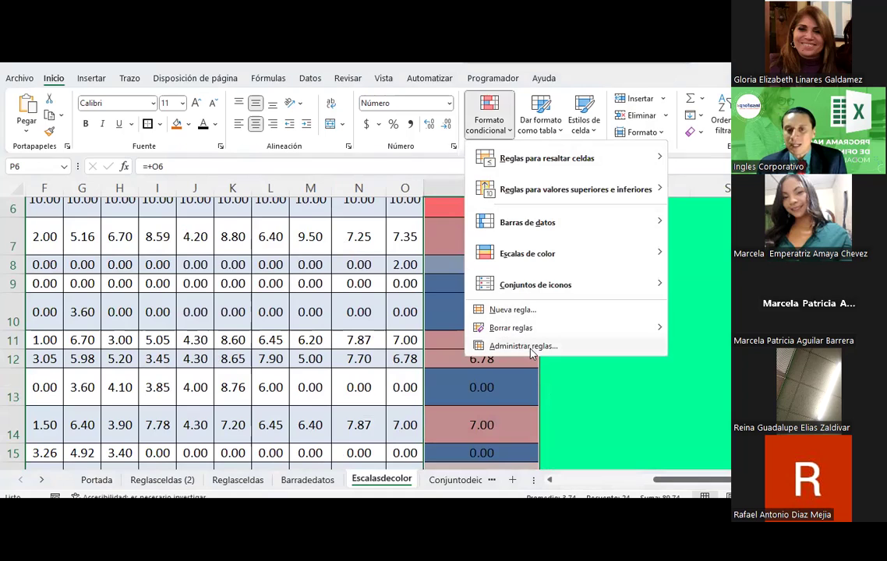
click(526, 346)
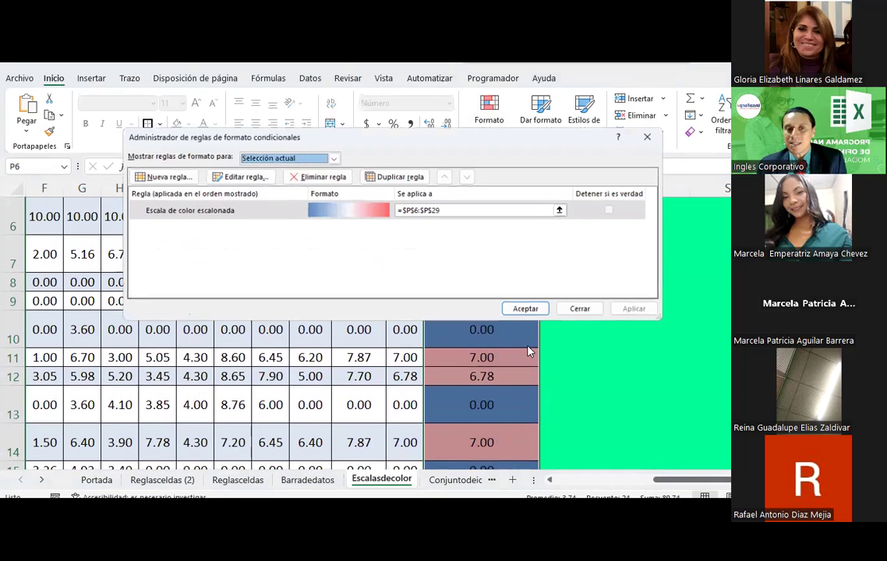
double_click(197, 211)
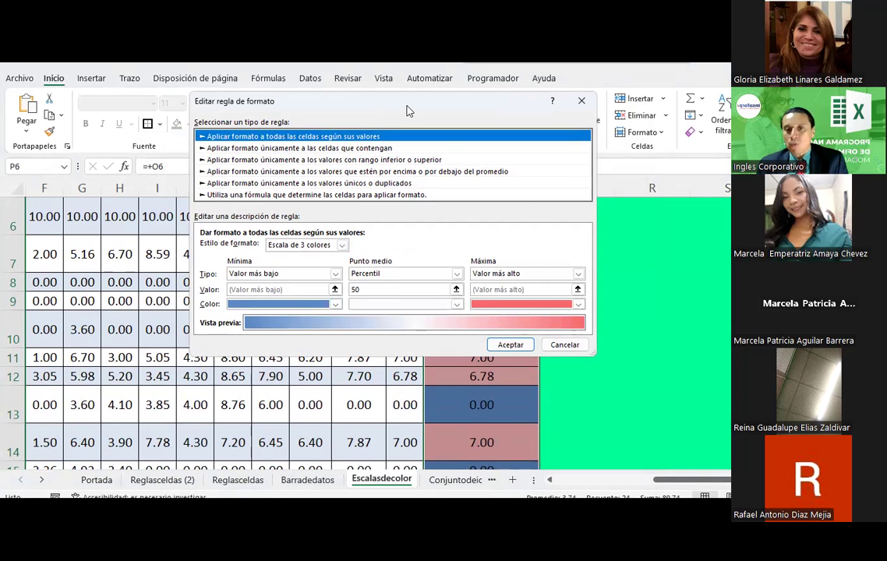
drag(406, 110, 624, 103)
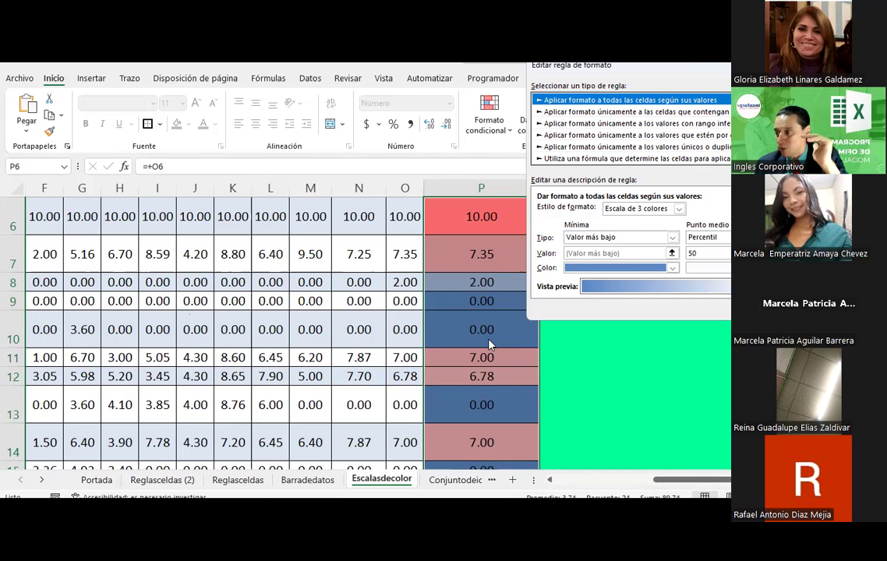
click(672, 238)
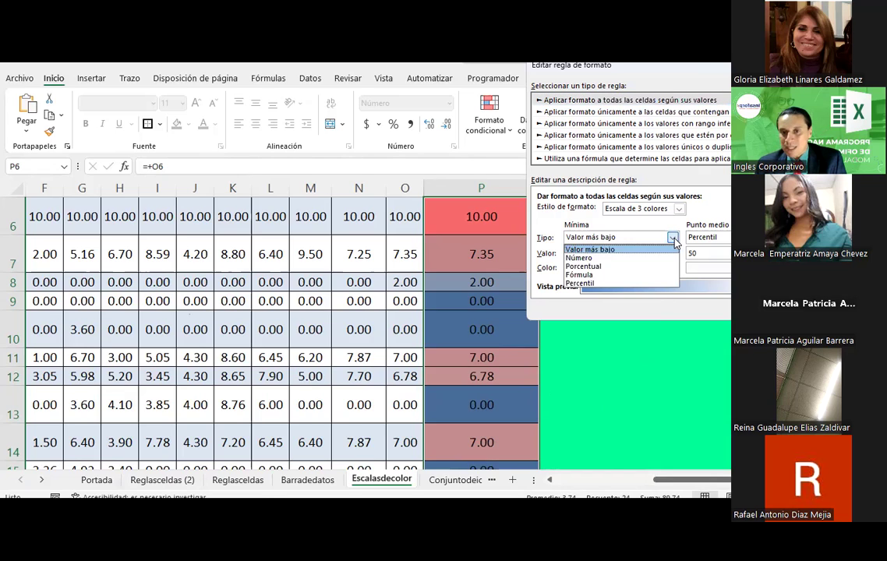
click(601, 260)
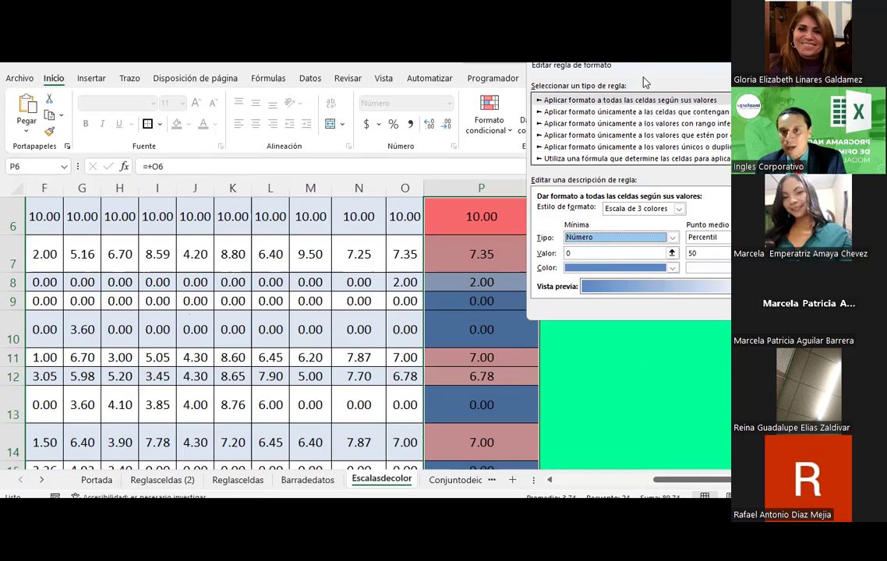
drag(644, 83, 315, 169)
double_click(249, 339)
text(1)
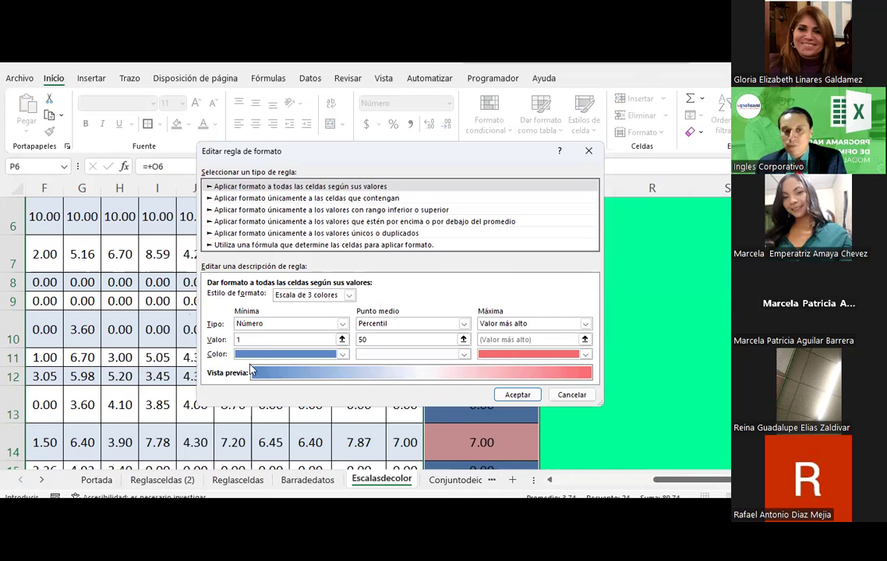
Step: Make the minimum colour red and the midpoint a fixed Número 7 in amber
click(342, 354)
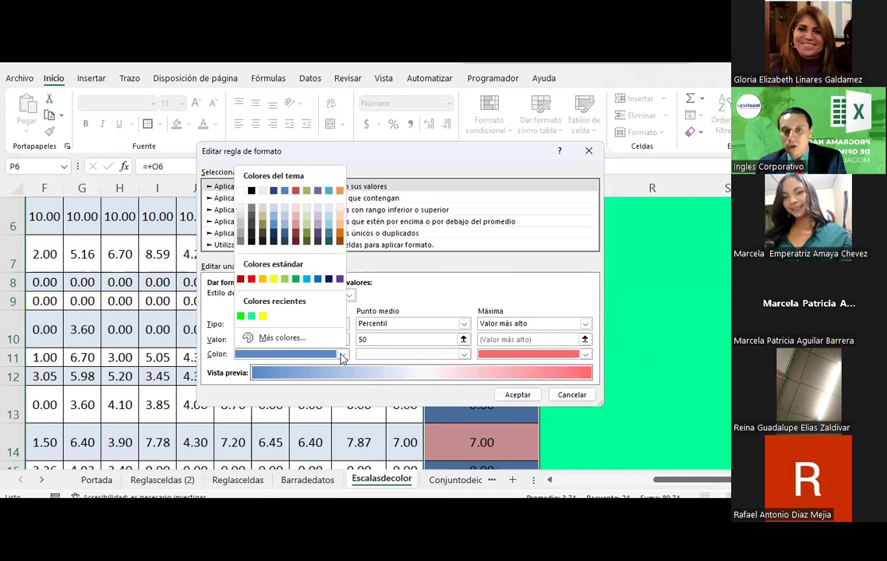
click(250, 279)
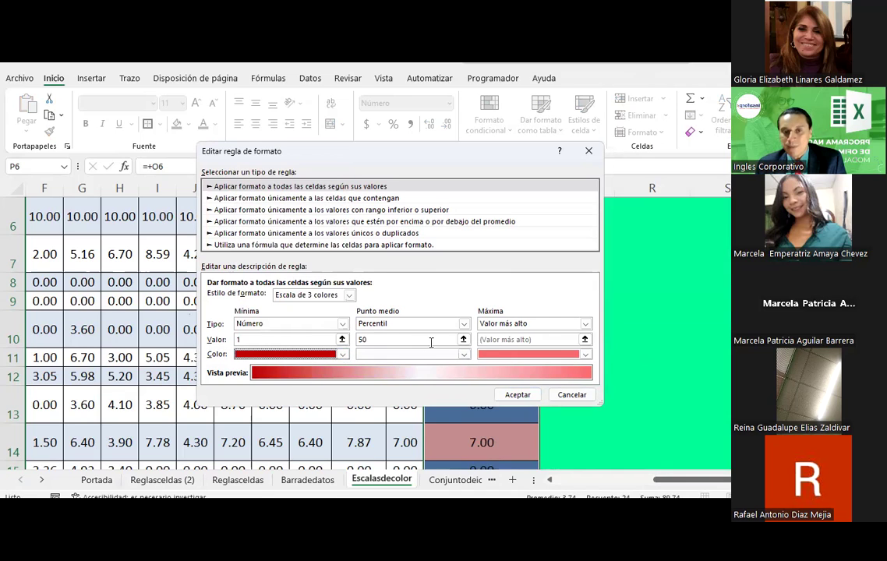
click(464, 324)
click(405, 335)
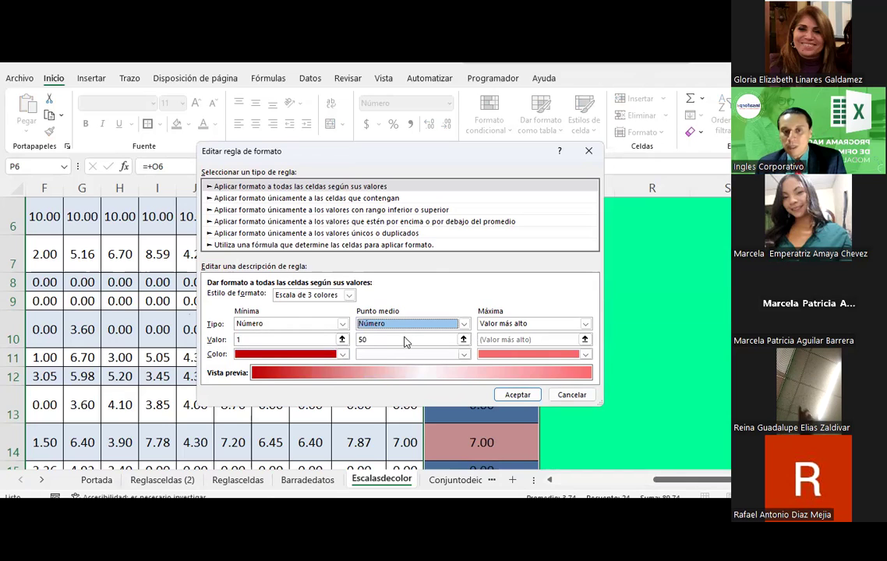
click(463, 339)
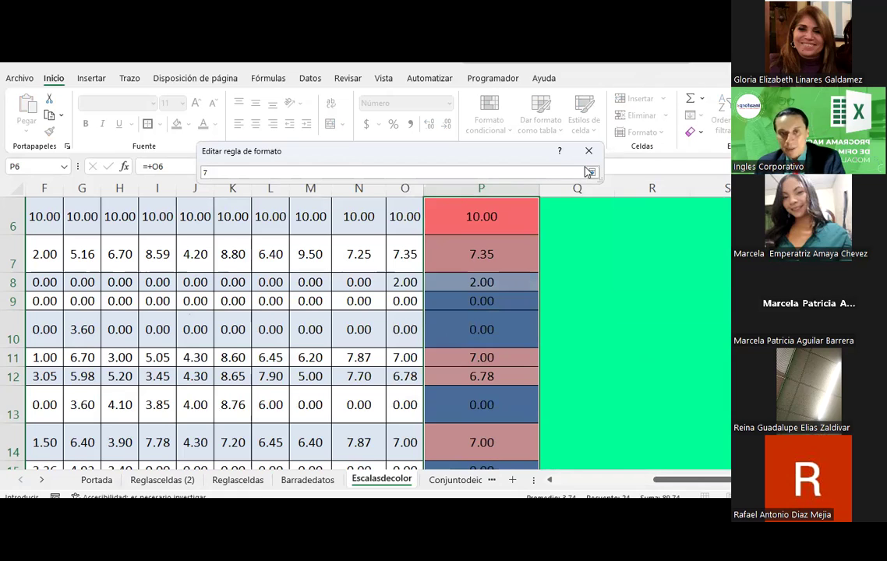
click(590, 171)
click(464, 354)
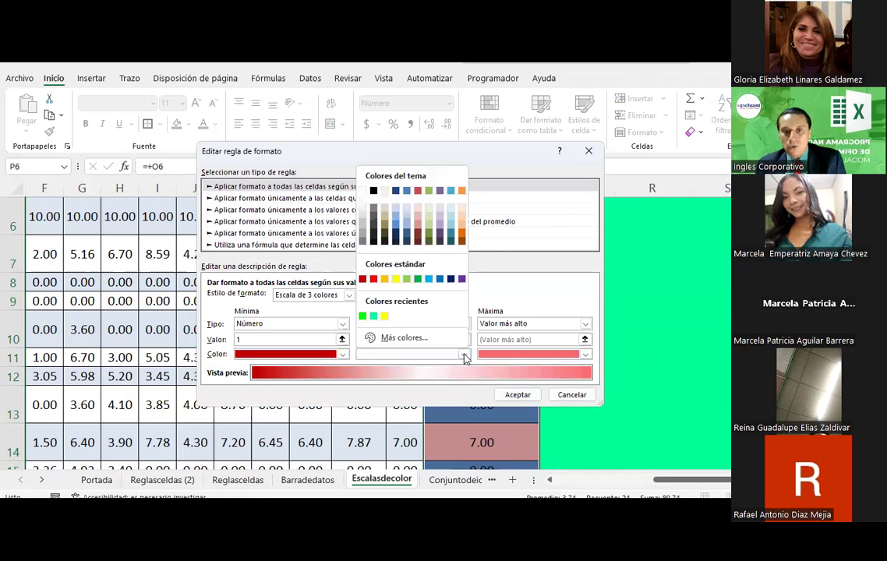
click(385, 278)
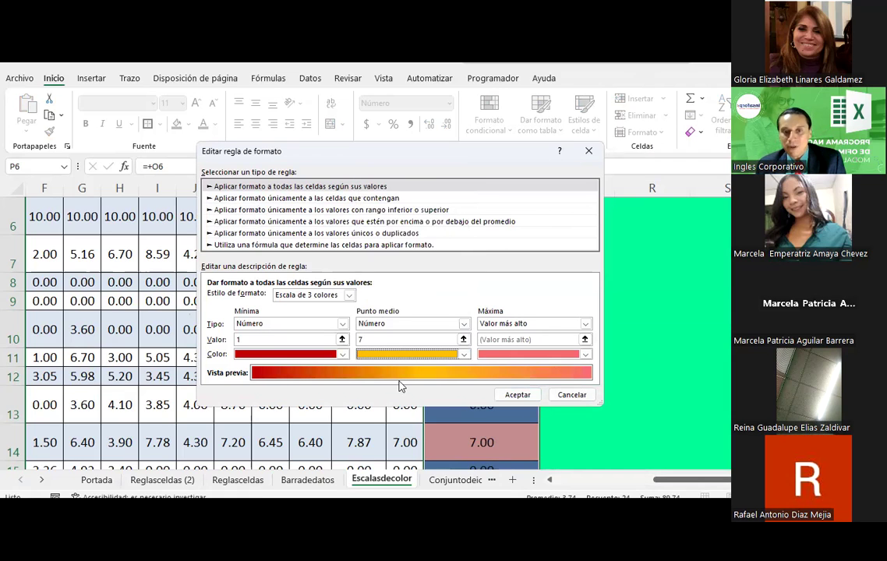
Step: Set the maximum to Número 9 in bright green and the minimum to 0, then confirm both dialogs
click(586, 324)
click(508, 345)
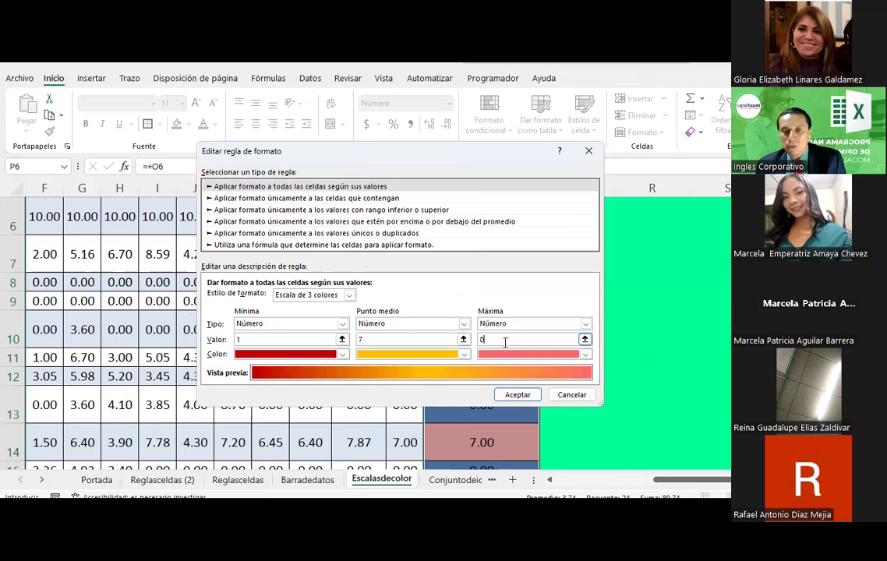
key(BackSpace)
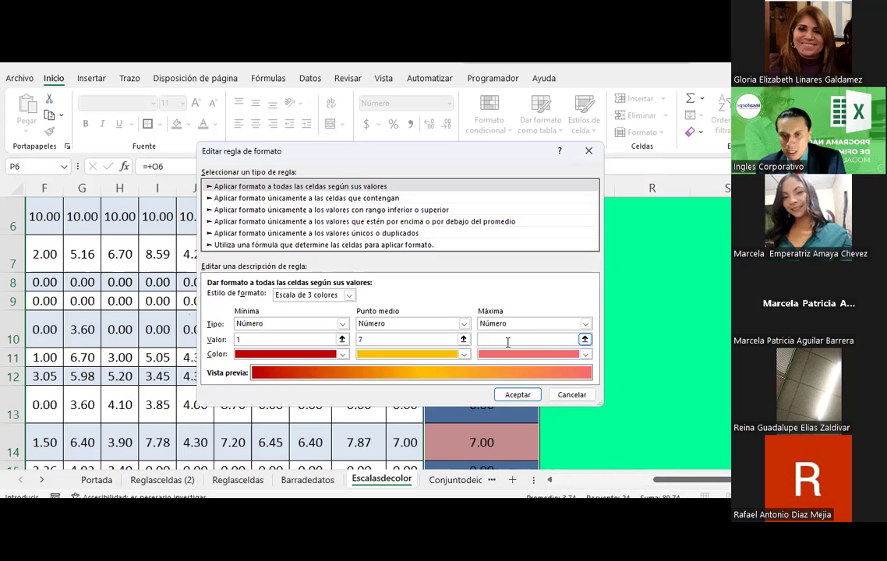
text(9)
click(586, 354)
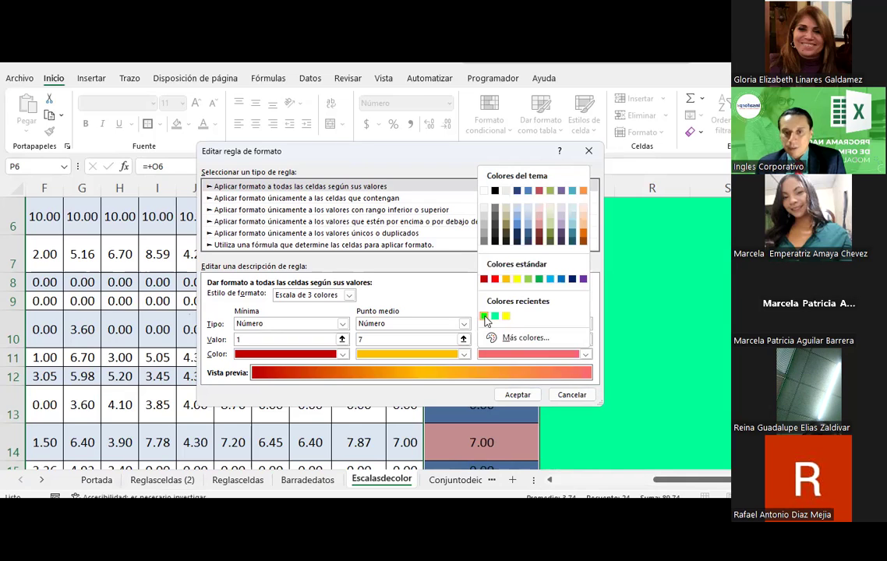
click(484, 316)
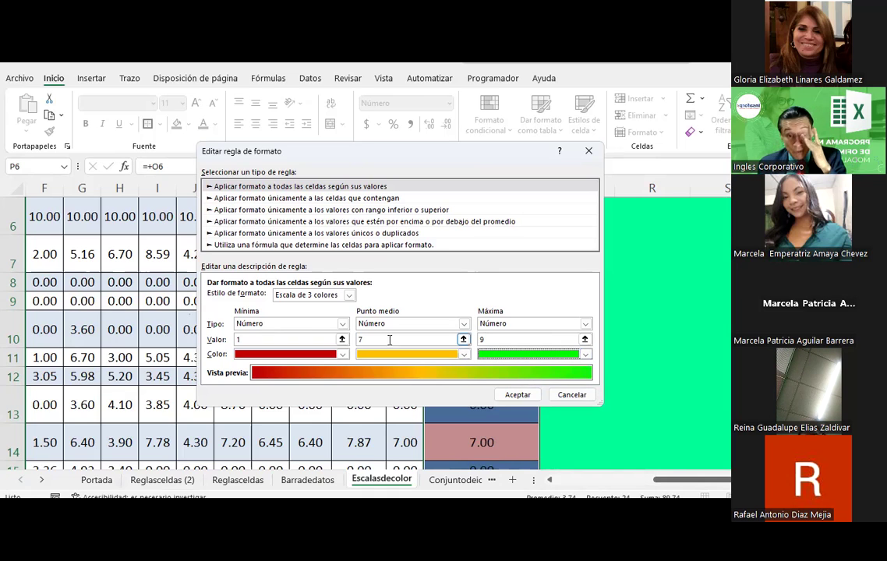
drag(251, 341, 222, 345)
text(0)
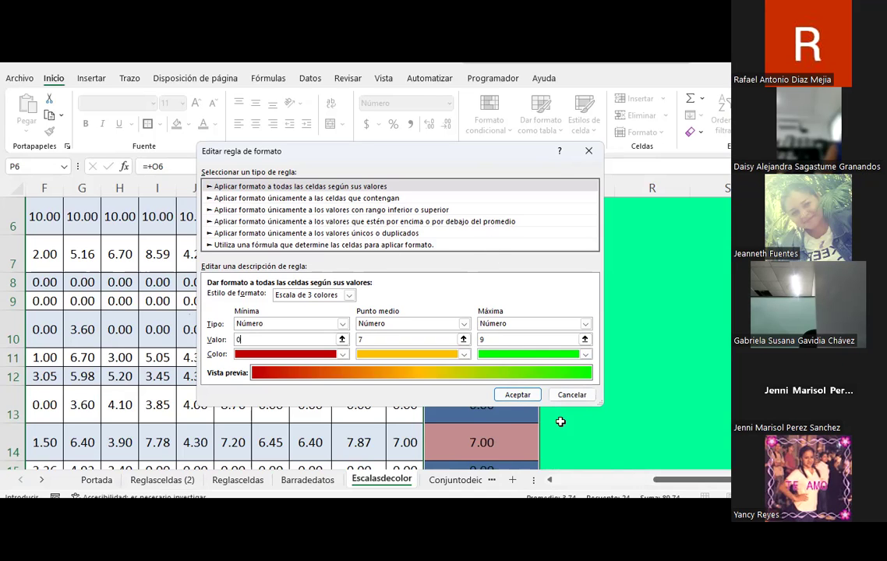
click(518, 394)
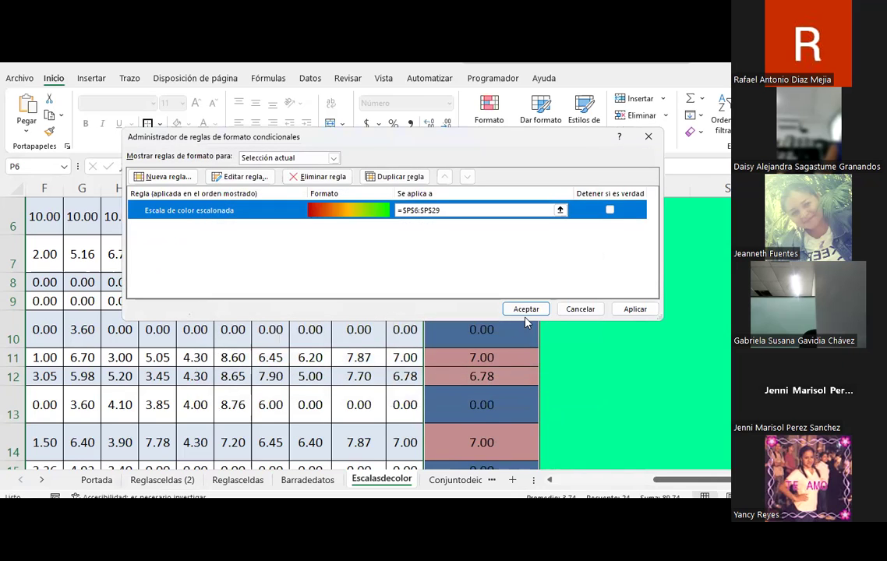
click(526, 309)
scroll(472, 301, up, 2)
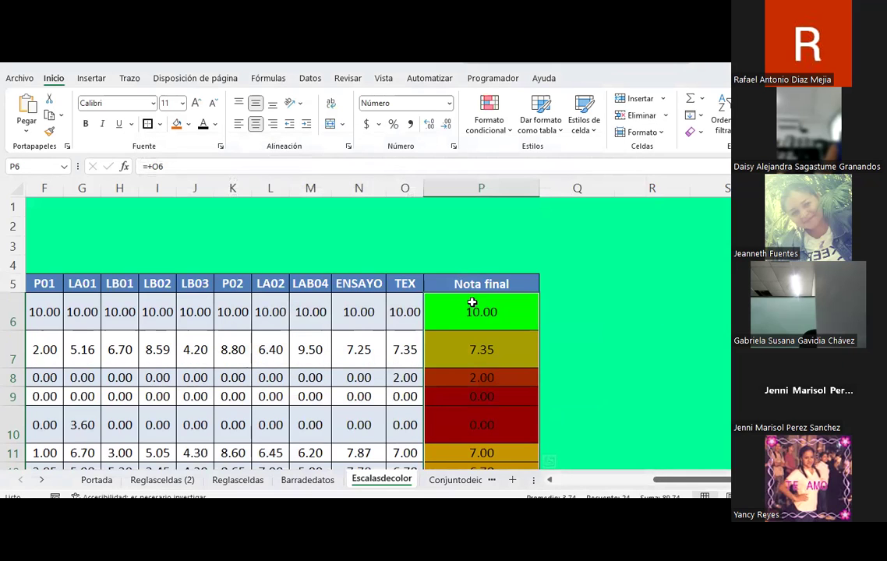
Step: Test TEX scores 0, 1, 3 and 2 in O6 to watch Nota final recolour
click(411, 333)
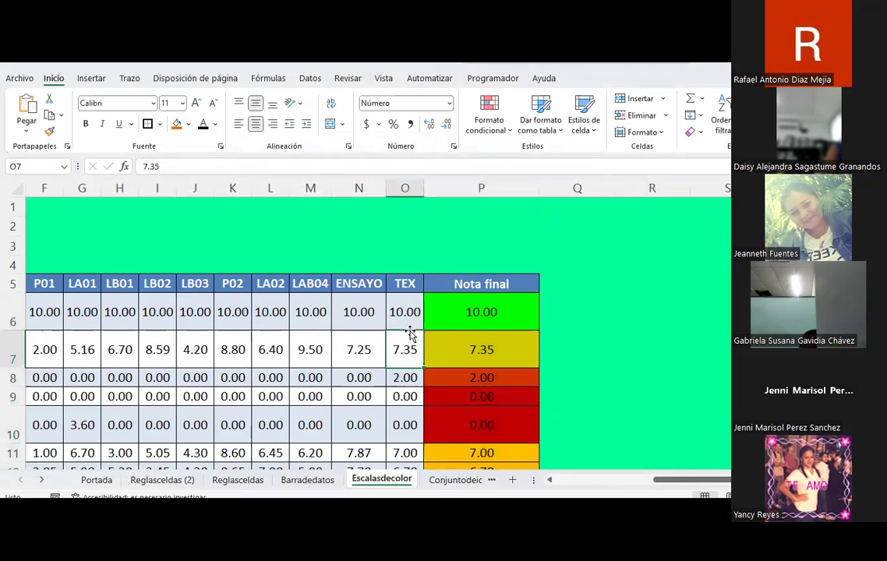
click(410, 322)
text(0)
key(Return)
click(410, 323)
text(1)
key(Return)
click(410, 322)
text(3)
key(Return)
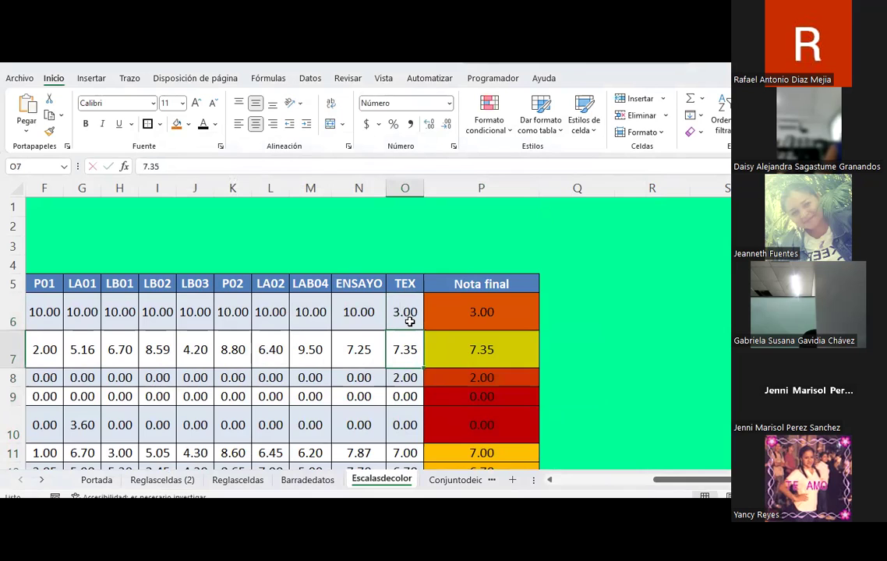
click(410, 322)
text(2)
key(Up)
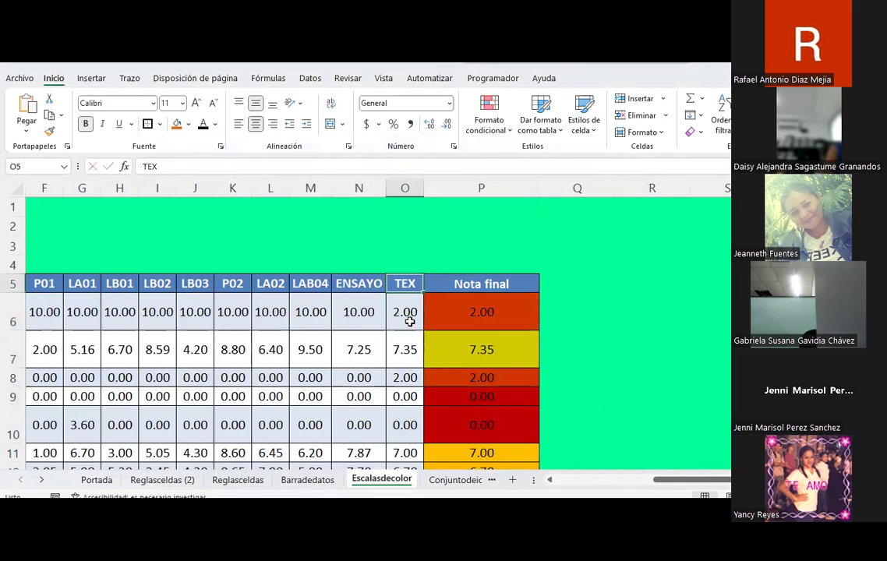
click(410, 322)
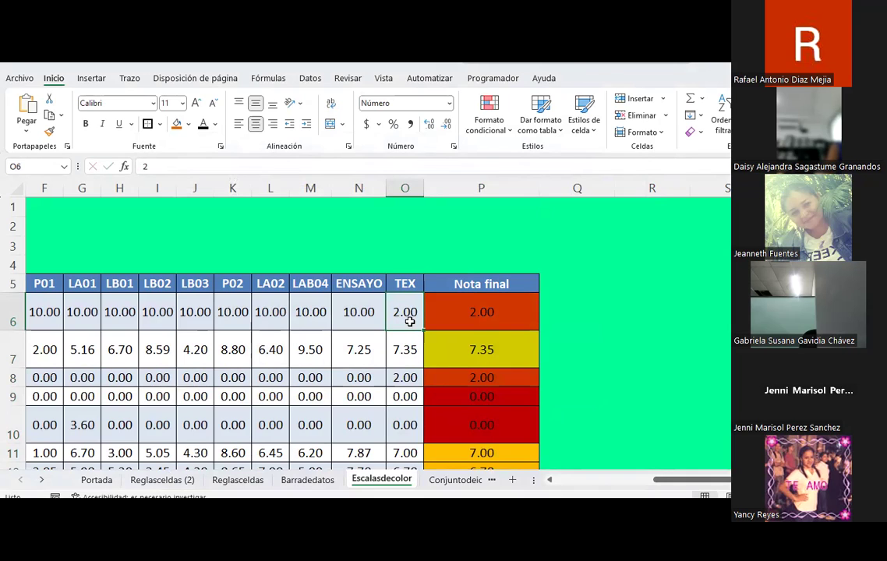
Step: Try further O6 scores 3, 4, 5, 7, 8, 9, 10 and 8, watching P6's colour
key(Down)
key(Up)
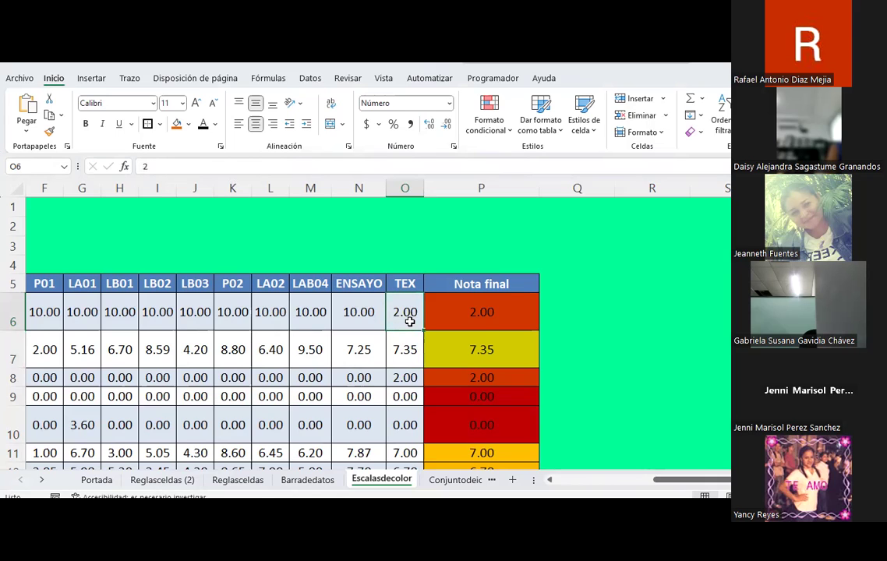
text(3)
key(Up)
key(Down)
text(4)
key(Up)
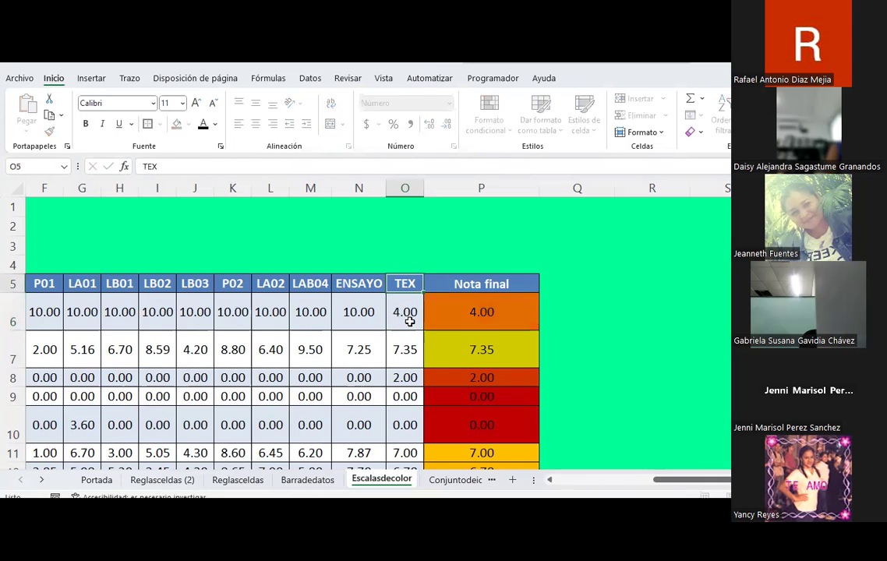
key(Down)
text(5)
key(Up)
key(Down)
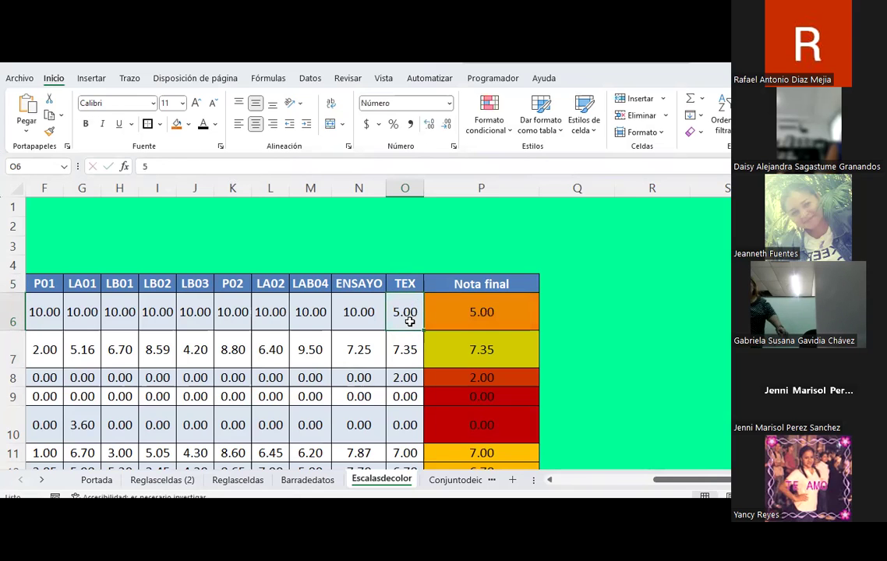
text(7)
key(Down)
key(Up)
text(8)
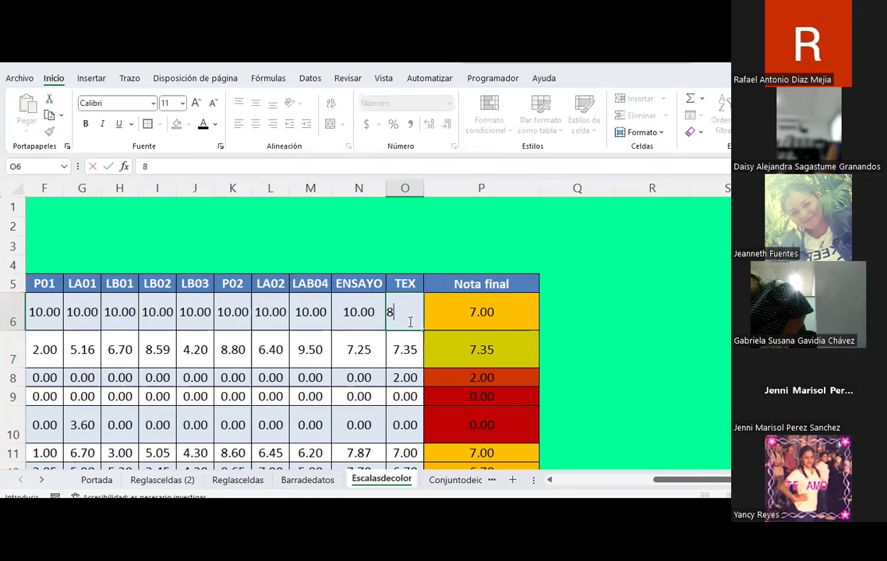
key(Down)
key(Up)
text(9)
key(Up)
key(Down)
text(10)
key(Up)
key(Down)
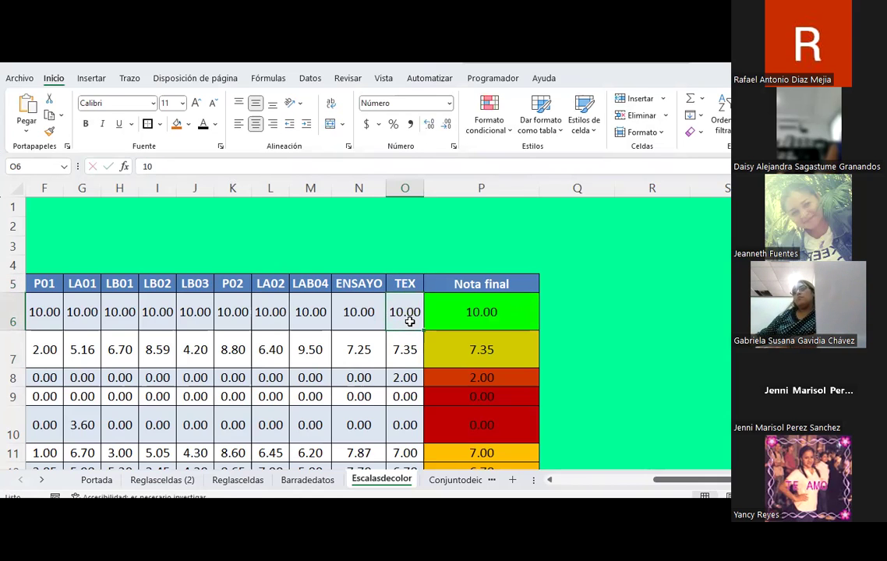
text(8)
key(Down)
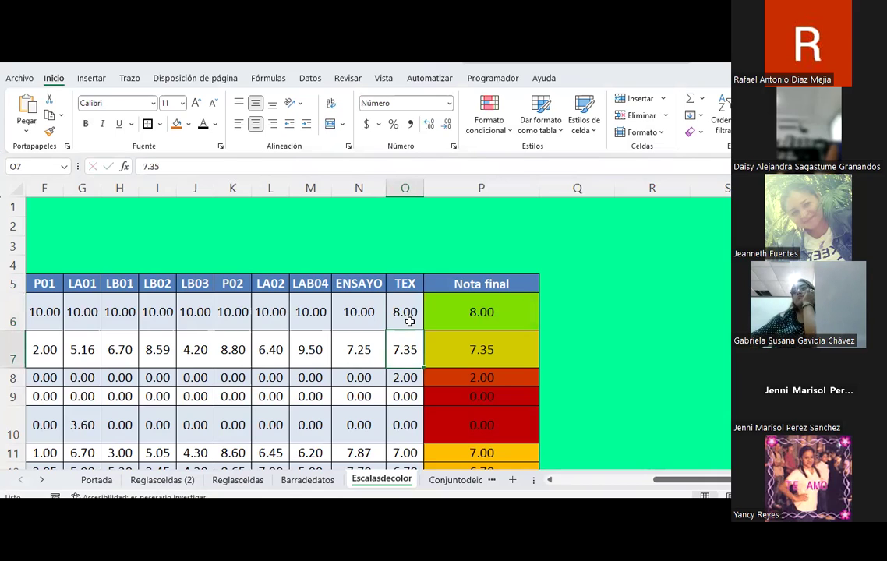
Step: Undo an accidental 9 typed over P7's formula, then enter 9 as O6's TEX score
key(Right)
text(9)
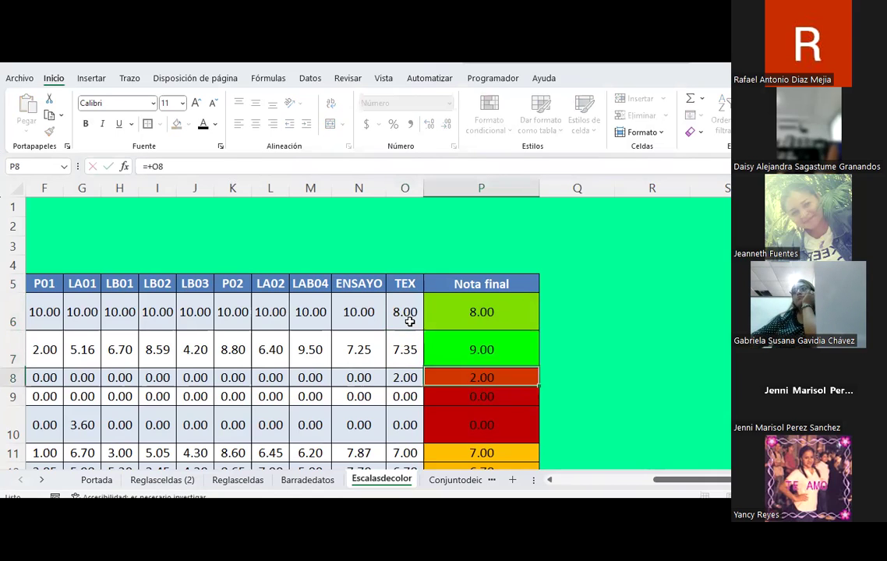
key(ctrl+Return)
key(ctrl+z)
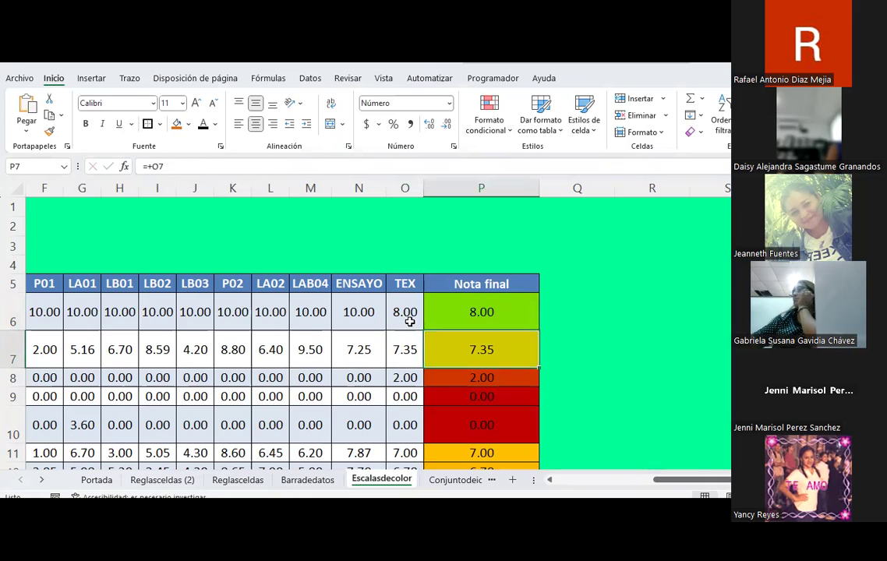
click(410, 321)
text(9)
key(Return)
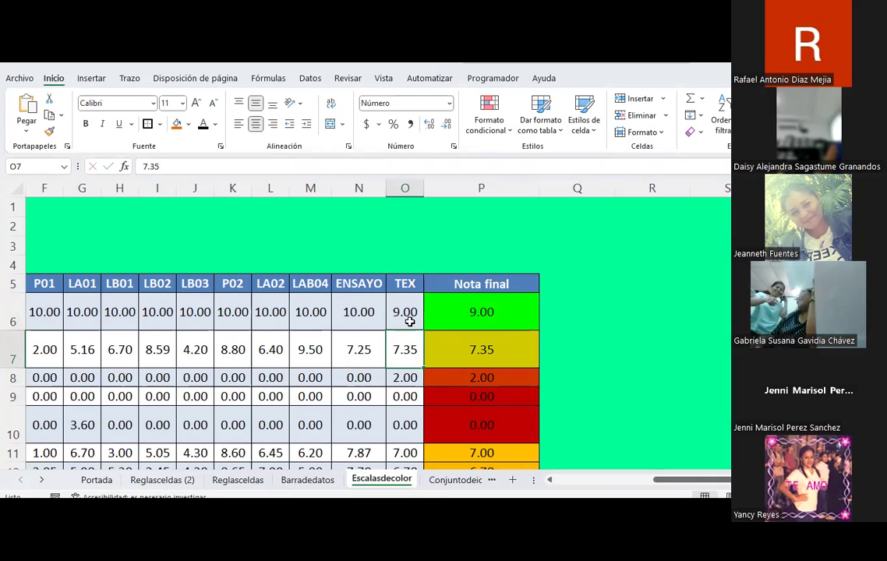
Step: On the Conjuntodeiconos sheet, select the Nota final grades from P6 down the column
click(646, 315)
click(455, 480)
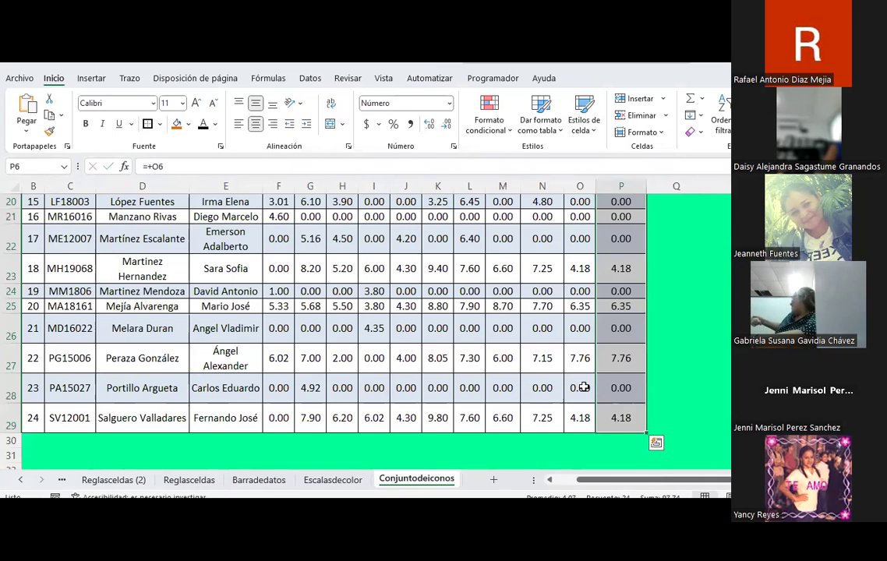
scroll(595, 367, up, 3)
scroll(596, 367, up, 2)
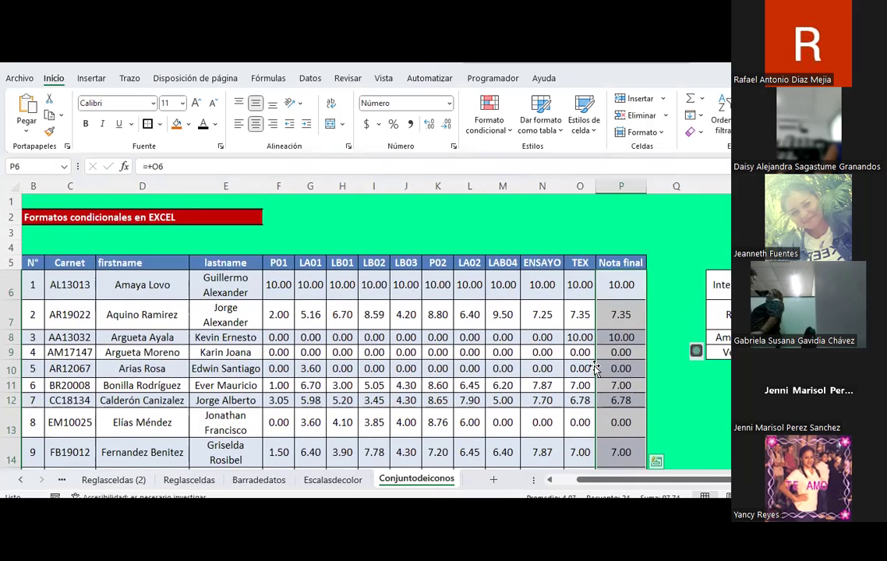
click(623, 285)
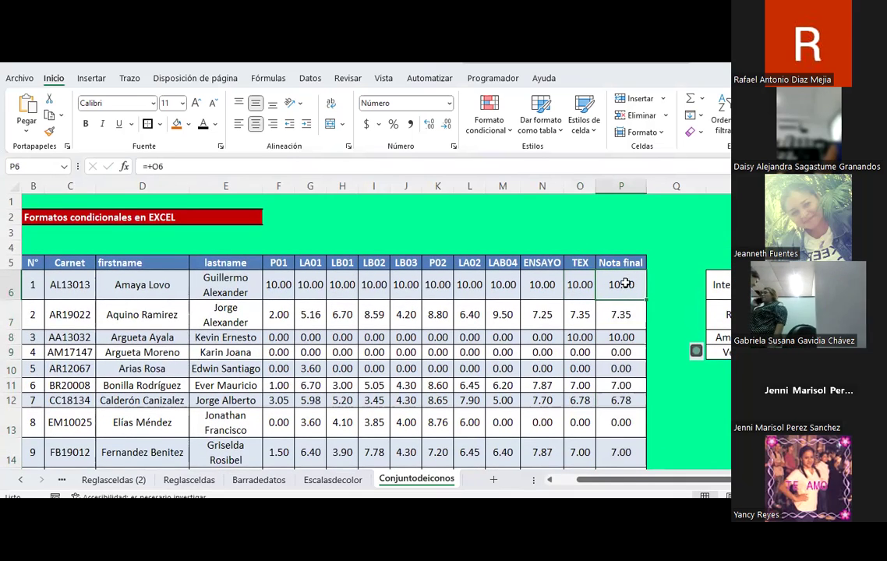
click(583, 287)
click(621, 285)
mouse_move(620, 285)
mouse_down()
mouse_move(646, 426)
mouse_move(621, 434)
mouse_up()
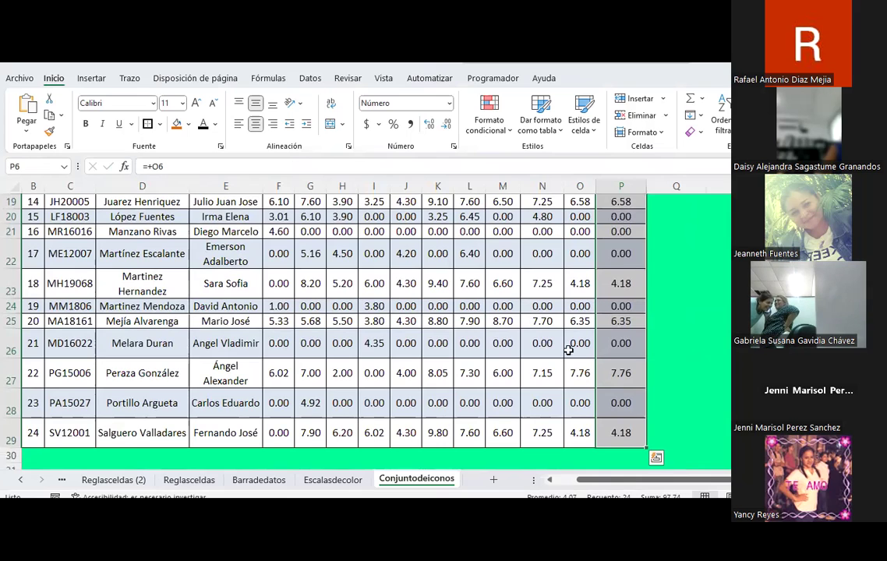
Step: Apply the Indicadores check/warning/cross icon set and scroll up and right to the legend
click(489, 117)
mouse_move(536, 285)
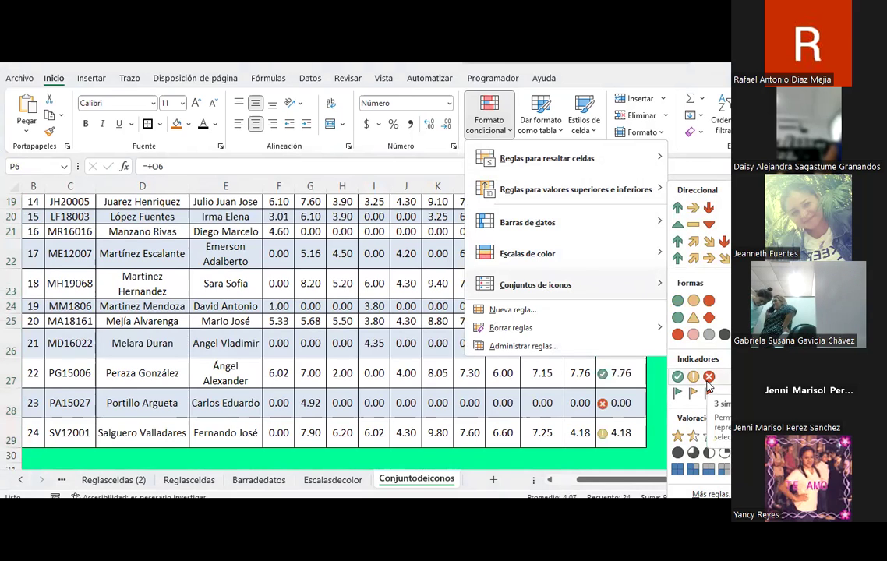
click(708, 377)
scroll(674, 264, up, 3)
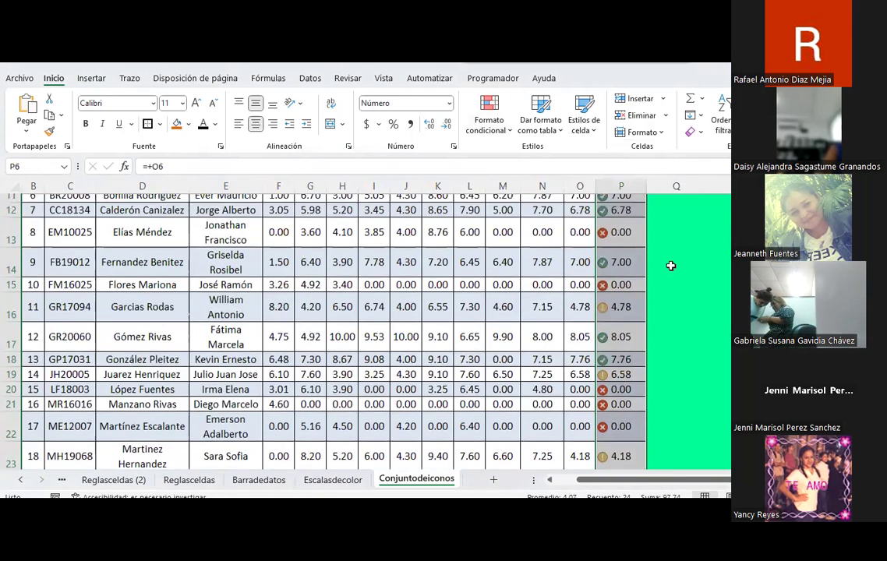
scroll(687, 260, up, 2)
scroll(674, 257, right, 2)
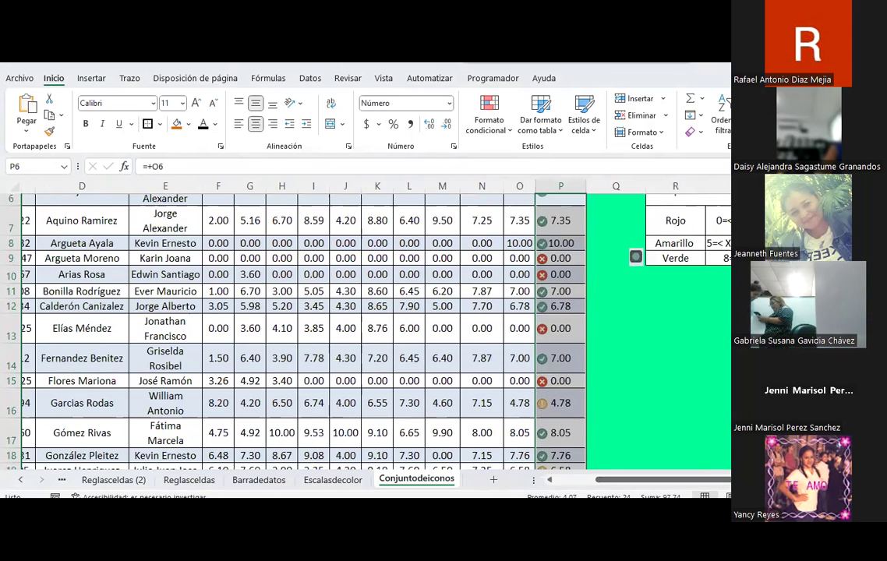
scroll(359, 327, right, 4)
scroll(382, 272, right, 1)
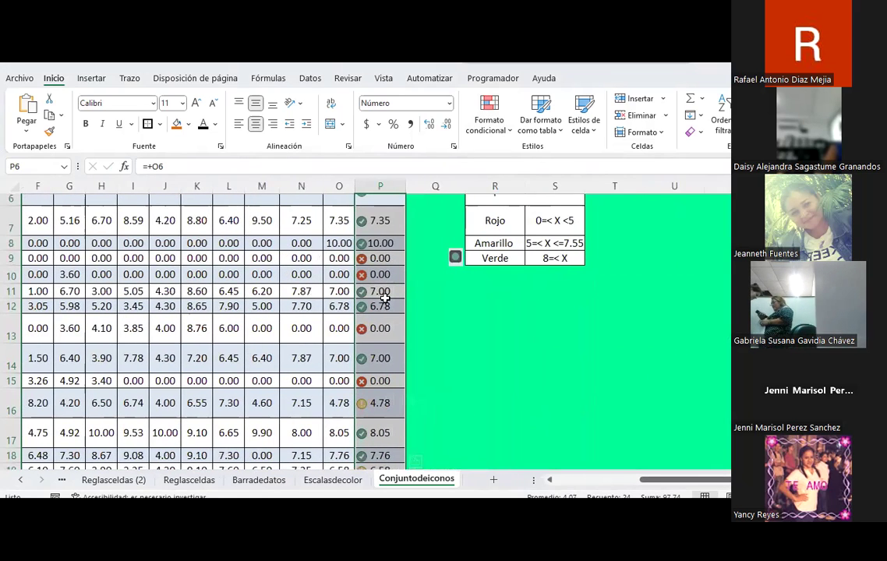
scroll(409, 283, up, 2)
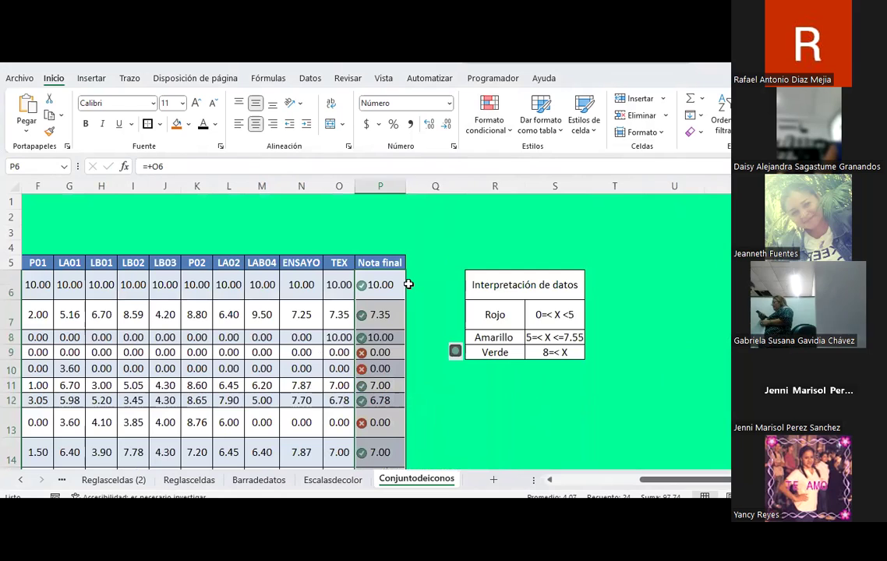
Step: Edit the $P$6:$P$29 icon-set rule, setting both threshold types to Número
click(494, 137)
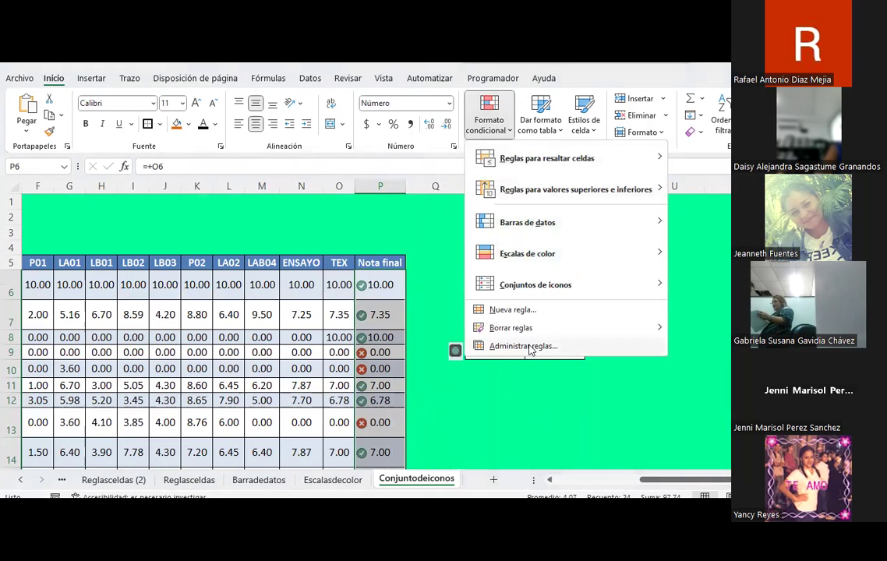
click(530, 346)
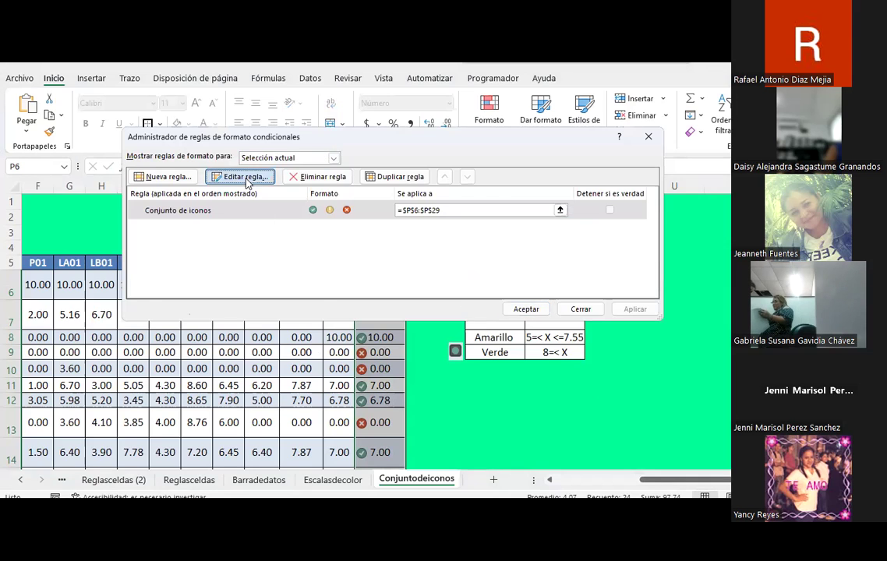
click(247, 177)
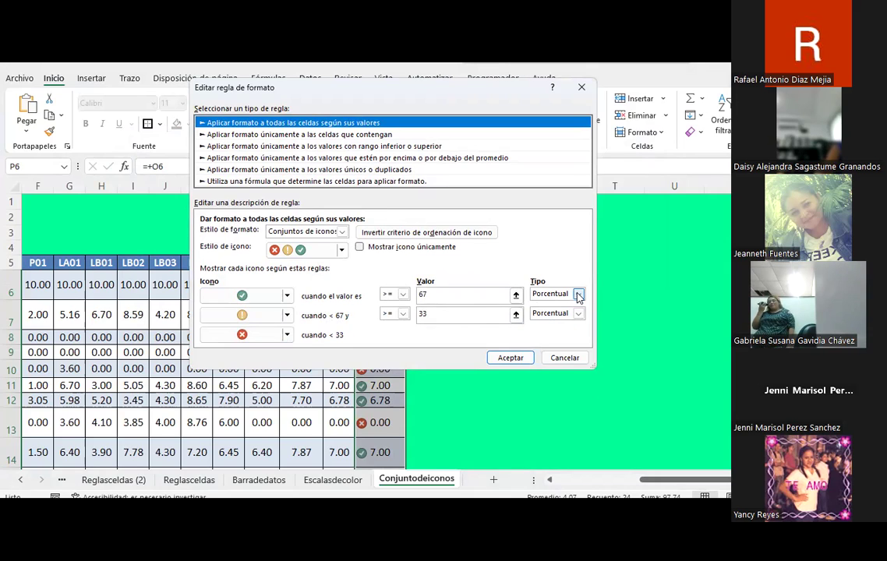
click(579, 295)
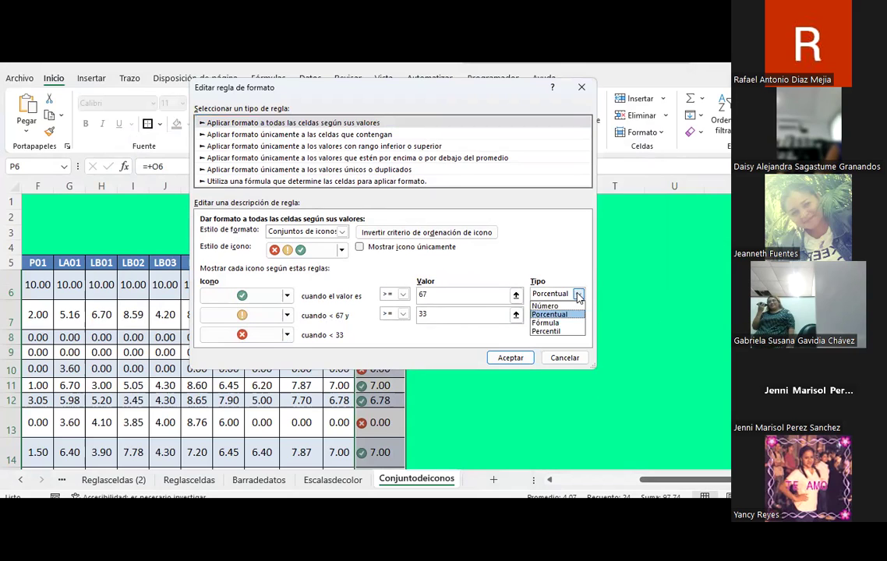
click(547, 305)
click(578, 314)
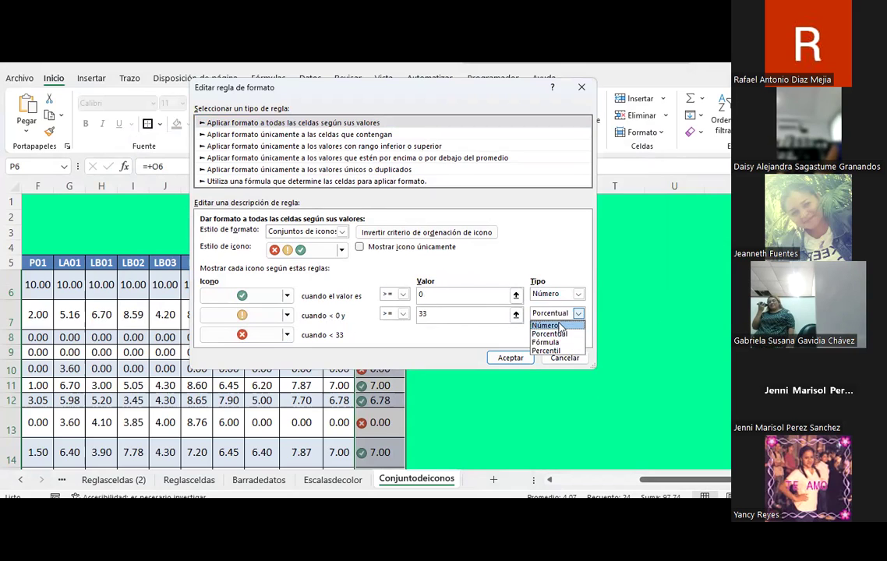
click(560, 326)
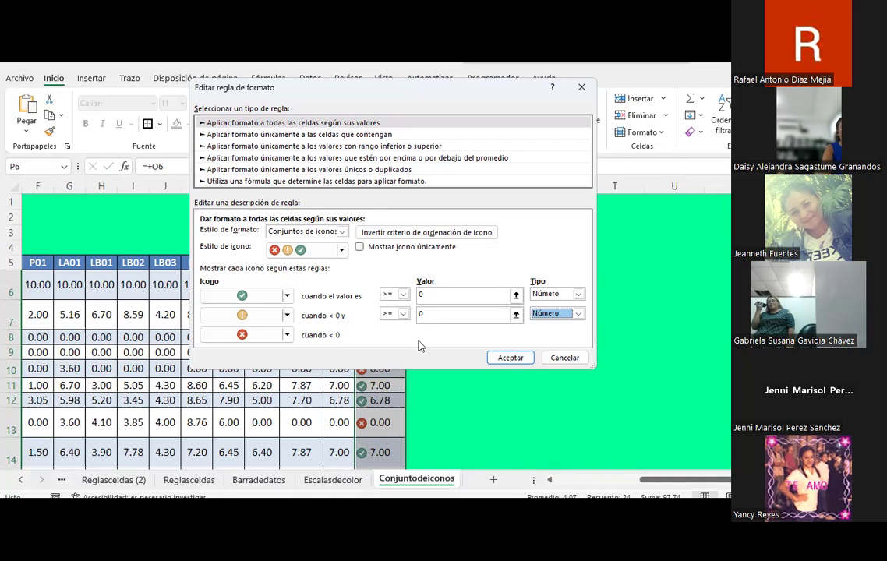
Step: Set the check threshold to 9 and the warning threshold to 7, and confirm
click(421, 314)
text(7)
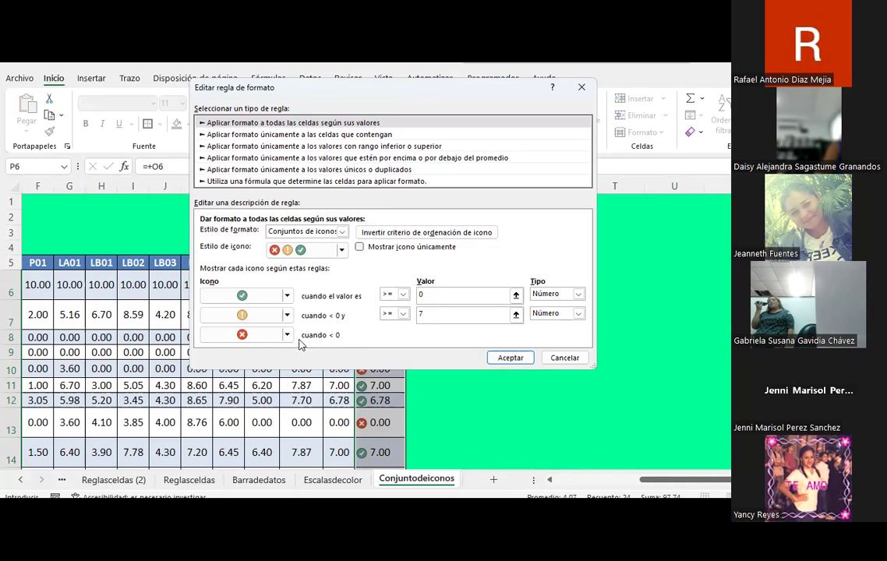
click(428, 298)
text(9)
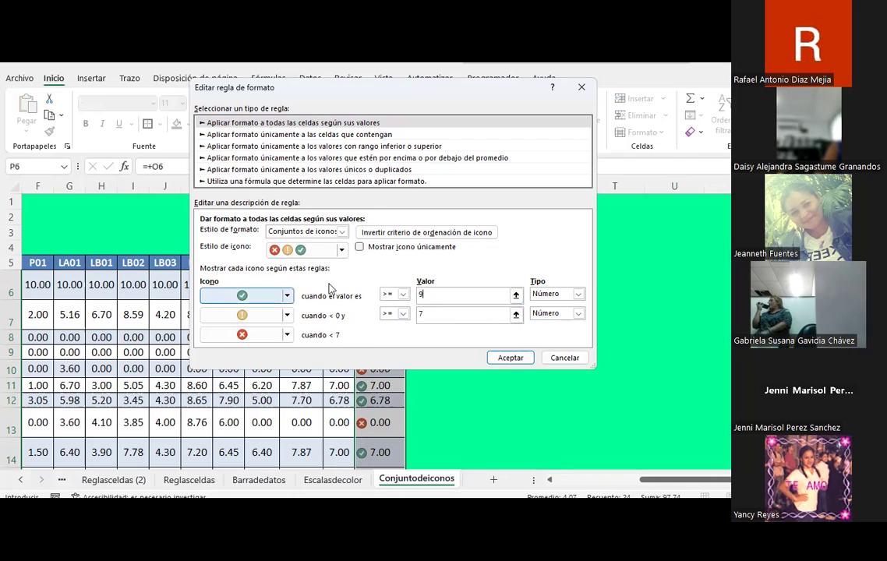
click(432, 316)
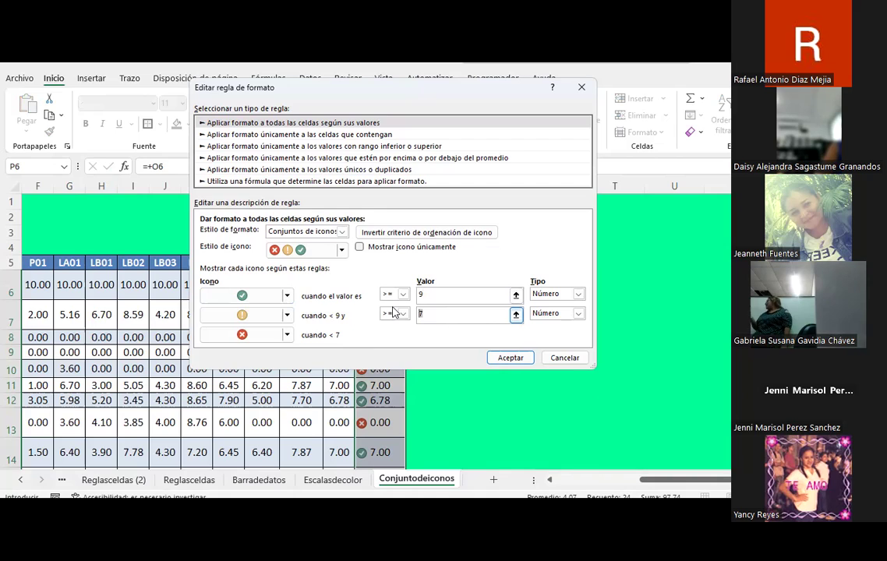
click(420, 313)
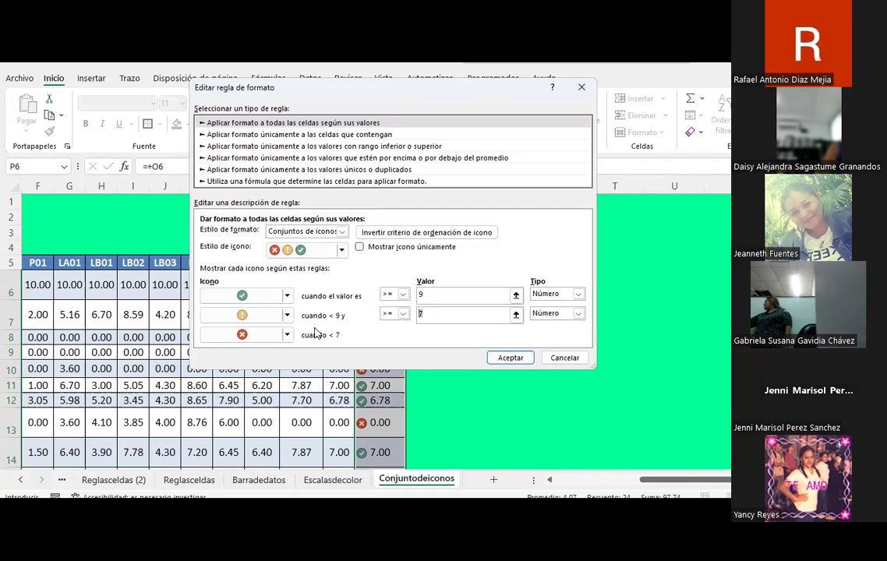
click(510, 357)
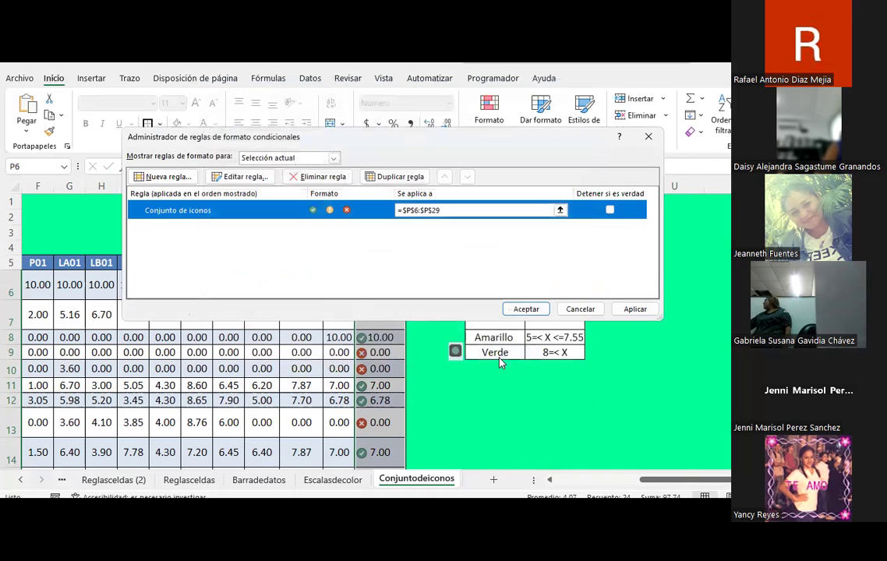
Step: Apply the 9/7 icon thresholds, then test O6 with scores 1 through 5 and watch the icons
click(524, 309)
click(329, 278)
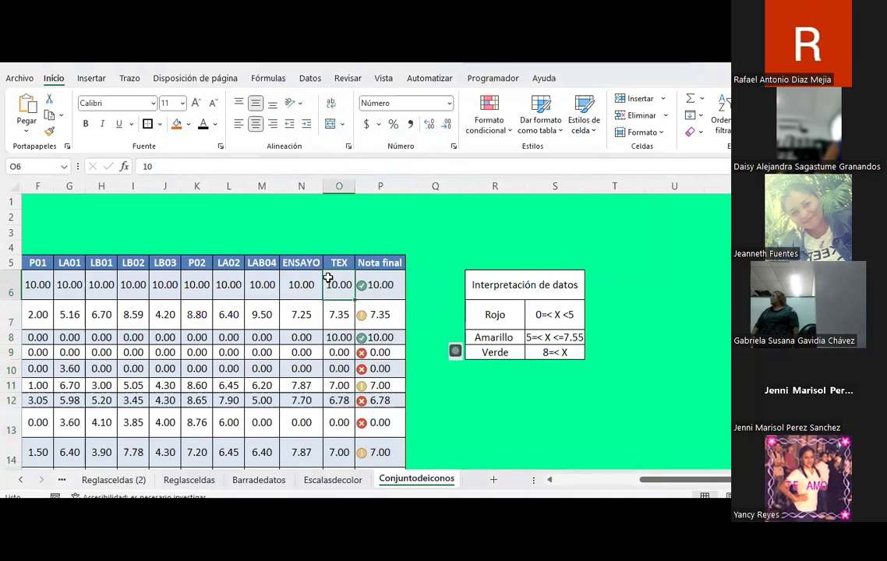
text(1)
key(Return)
click(328, 280)
text(2)
key(Return)
click(328, 280)
text(3)
key(Return)
click(328, 280)
text(4)
key(Return)
click(328, 281)
text(5)
key(Return)
Step: Test O6 with scores 6 through 9, restore it to 10, and select the Nota final grades P6:P29
click(328, 282)
text(6)
key(Return)
click(328, 281)
text(7)
key(Return)
click(328, 279)
text(8)
key(Return)
click(329, 279)
text(9)
key(Return)
click(329, 281)
text(10)
key(Return)
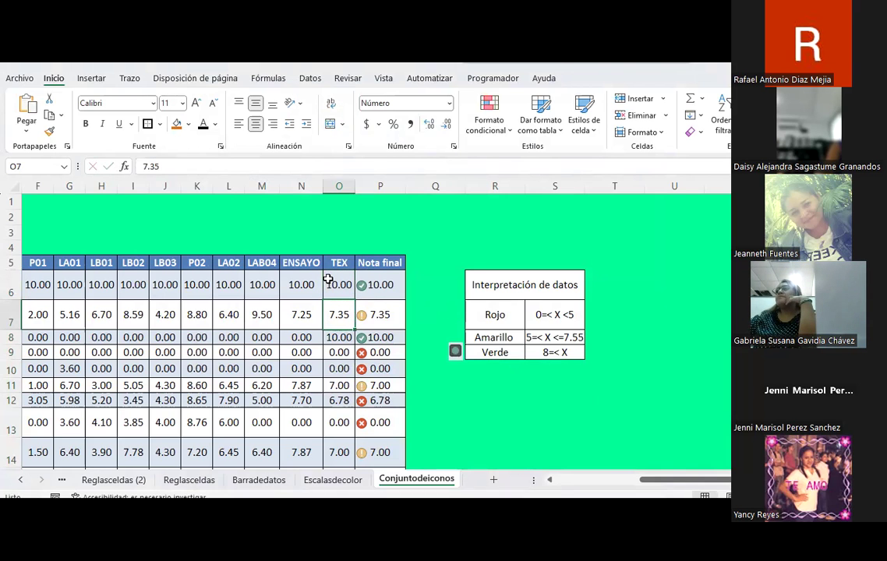
drag(390, 286, 372, 441)
Step: Edit the Nota final icon-set rule to use a plain check, yellow dash and red traffic light
click(490, 117)
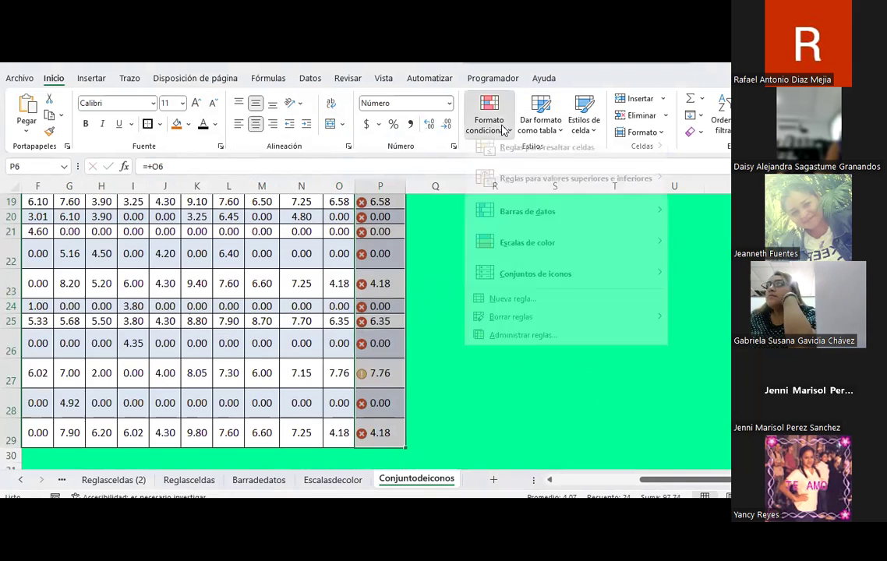
click(531, 355)
double_click(260, 211)
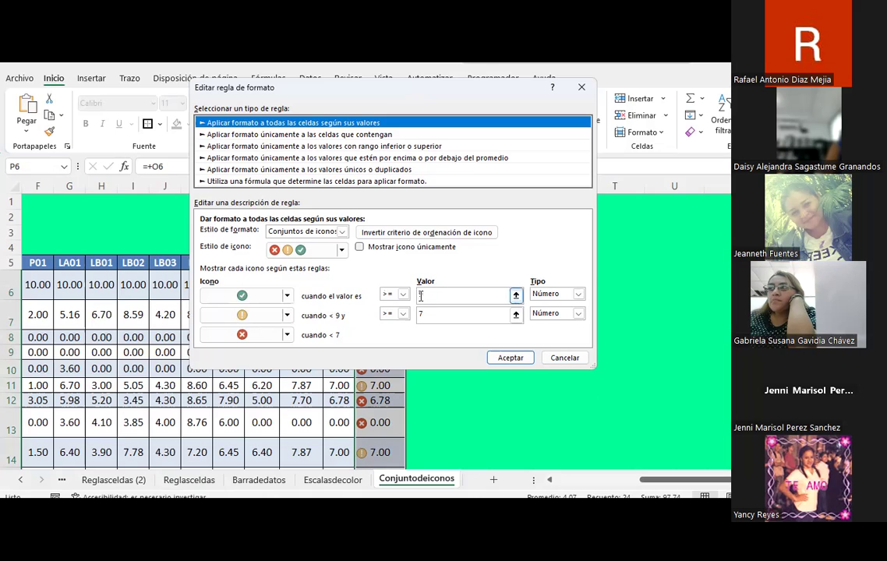
click(287, 316)
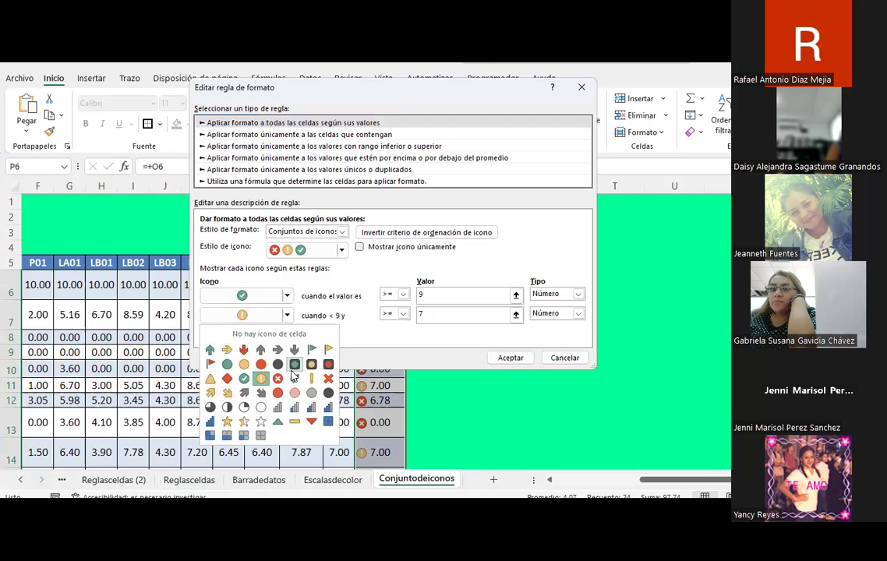
click(295, 423)
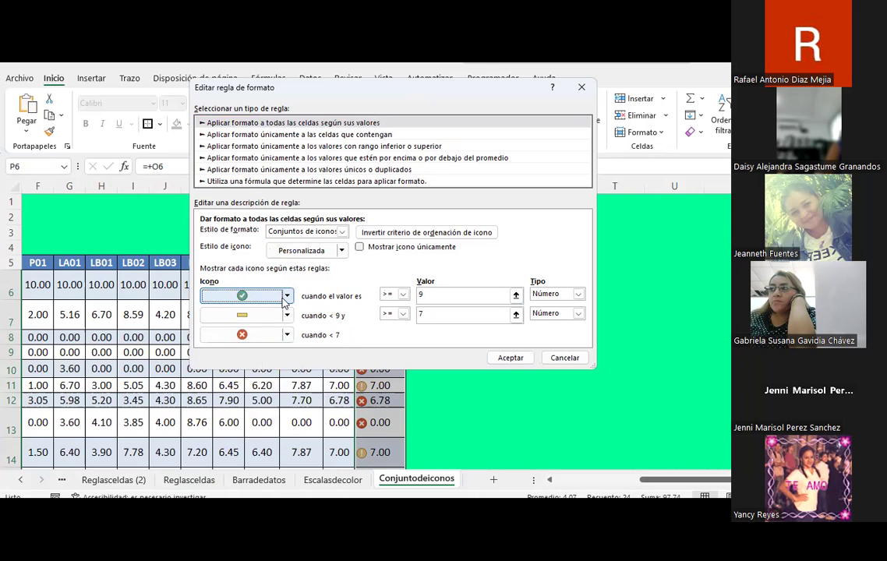
click(287, 297)
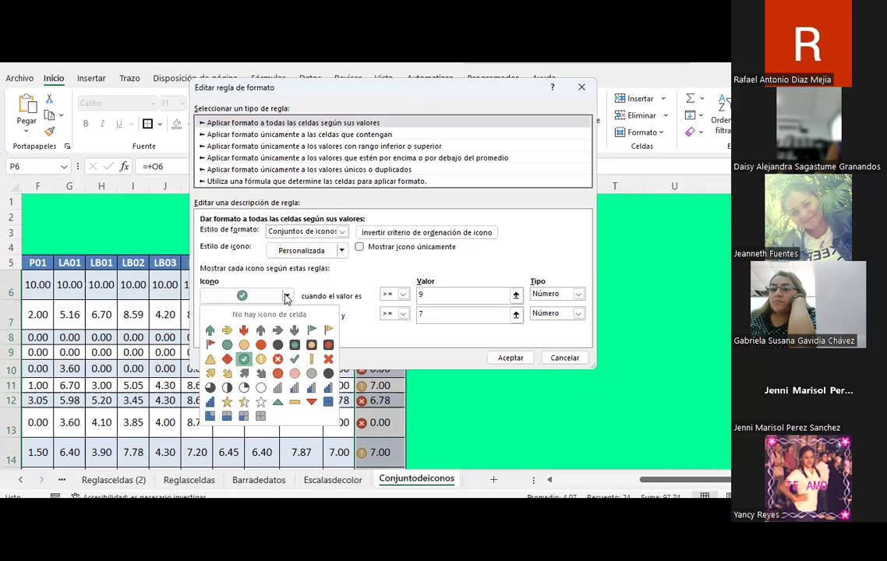
click(294, 361)
click(287, 335)
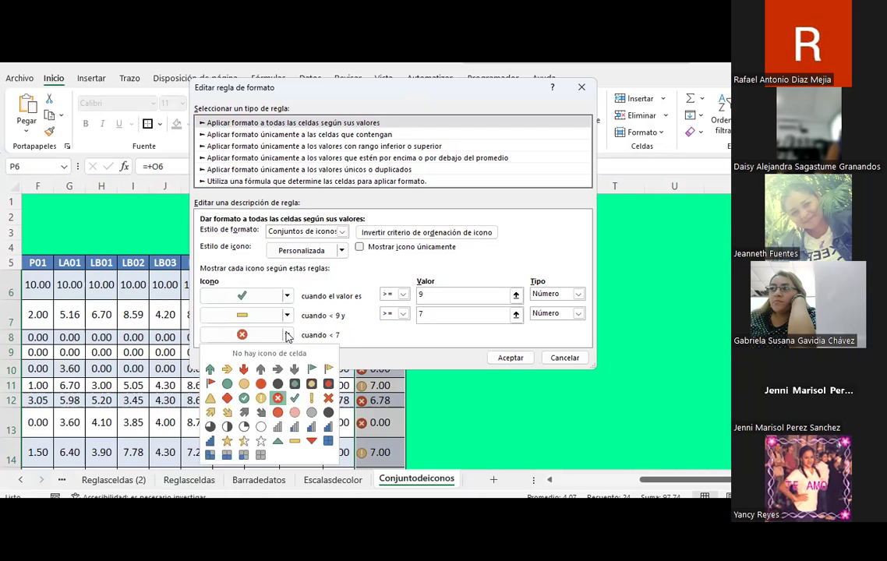
click(328, 385)
click(510, 358)
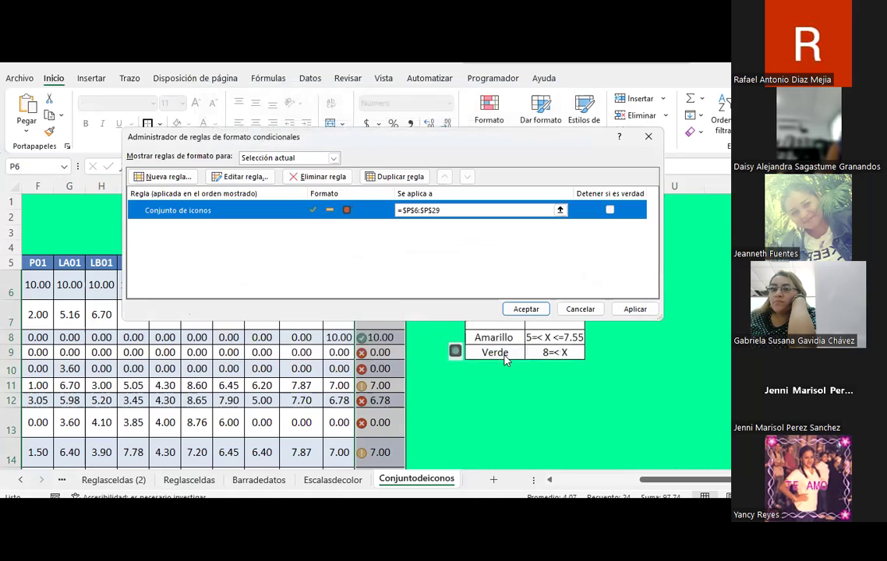
click(524, 309)
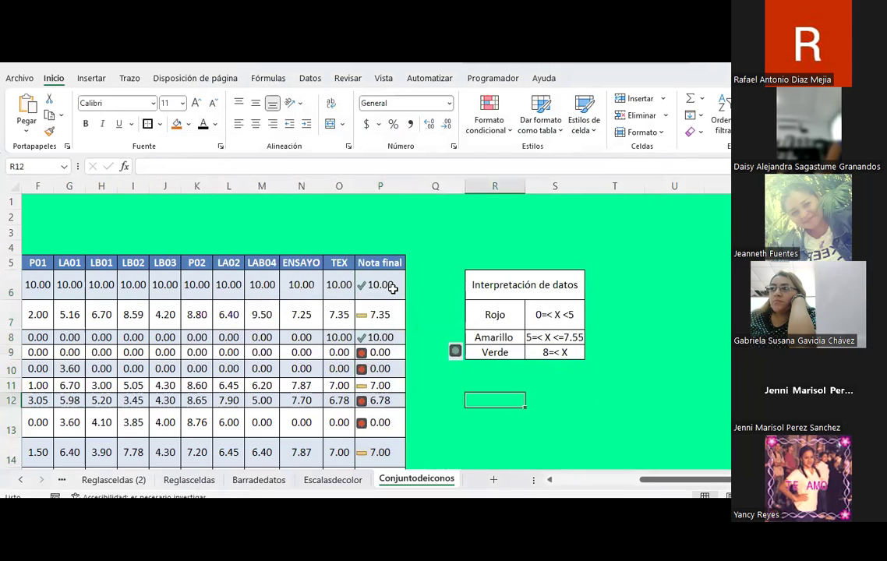
click(382, 287)
click(386, 316)
click(390, 338)
click(394, 352)
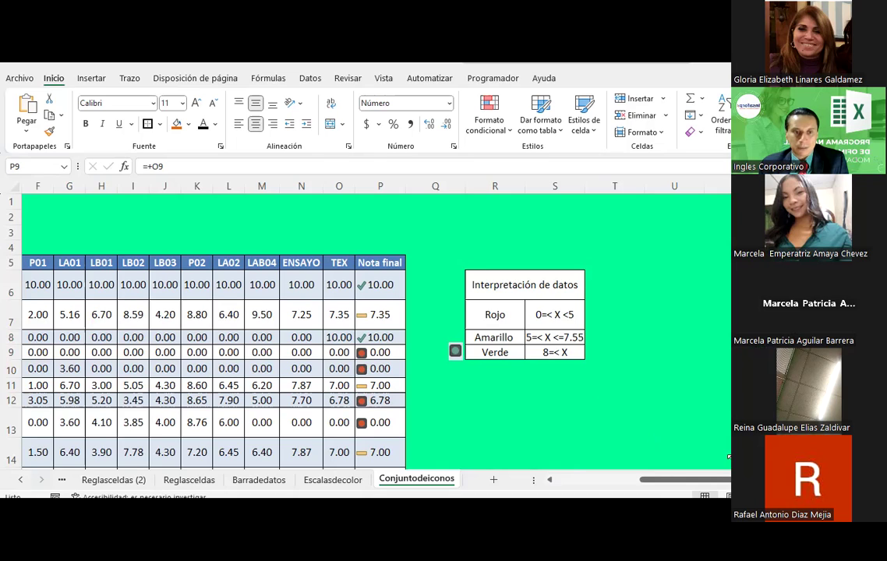
drag(730, 456, 719, 457)
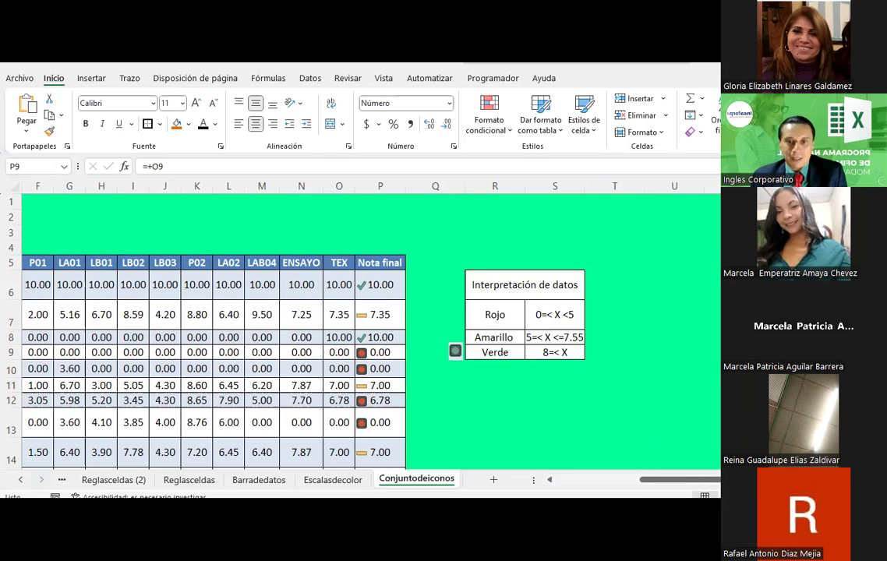